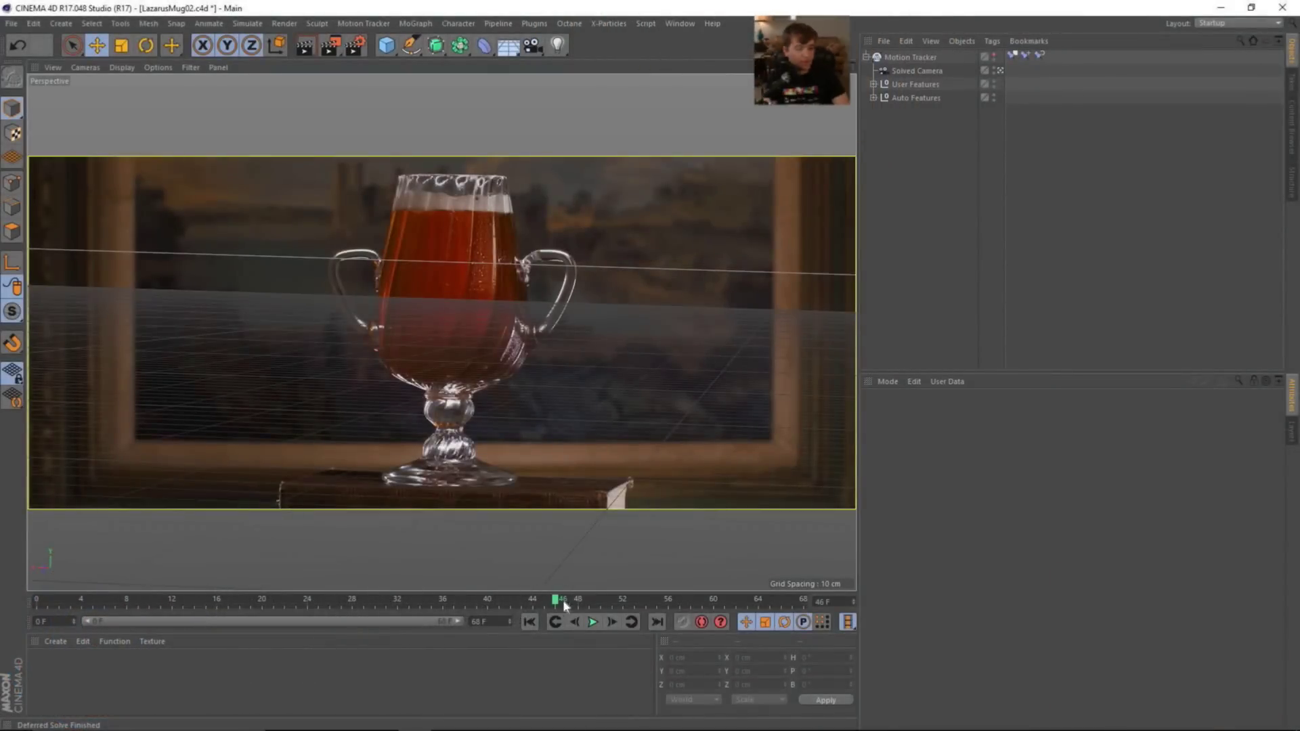
# - Generate a Hardware Preview of all tracked frames as a QuickTime movie, preview.mov
pyautogui.moveTo(558, 600); pyautogui.dragTo(432, 599)
pyautogui.click(285, 23)
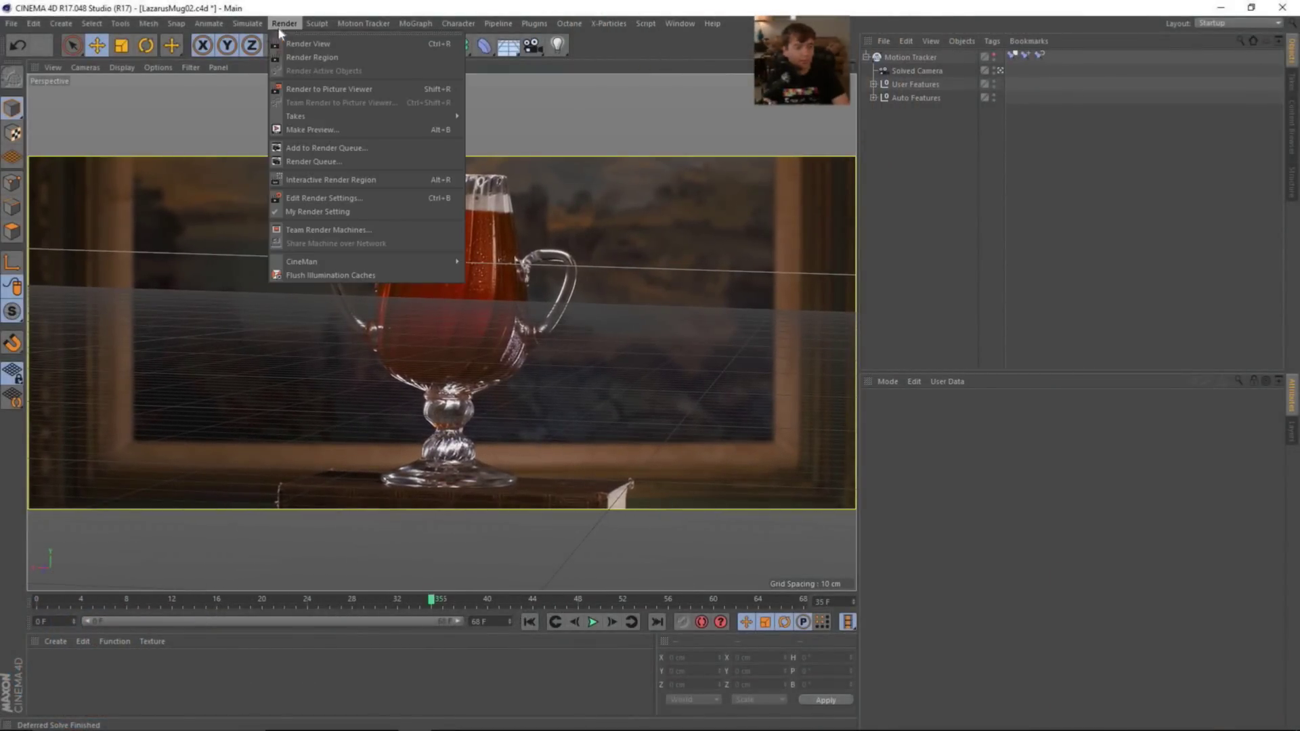
pyautogui.click(307, 129)
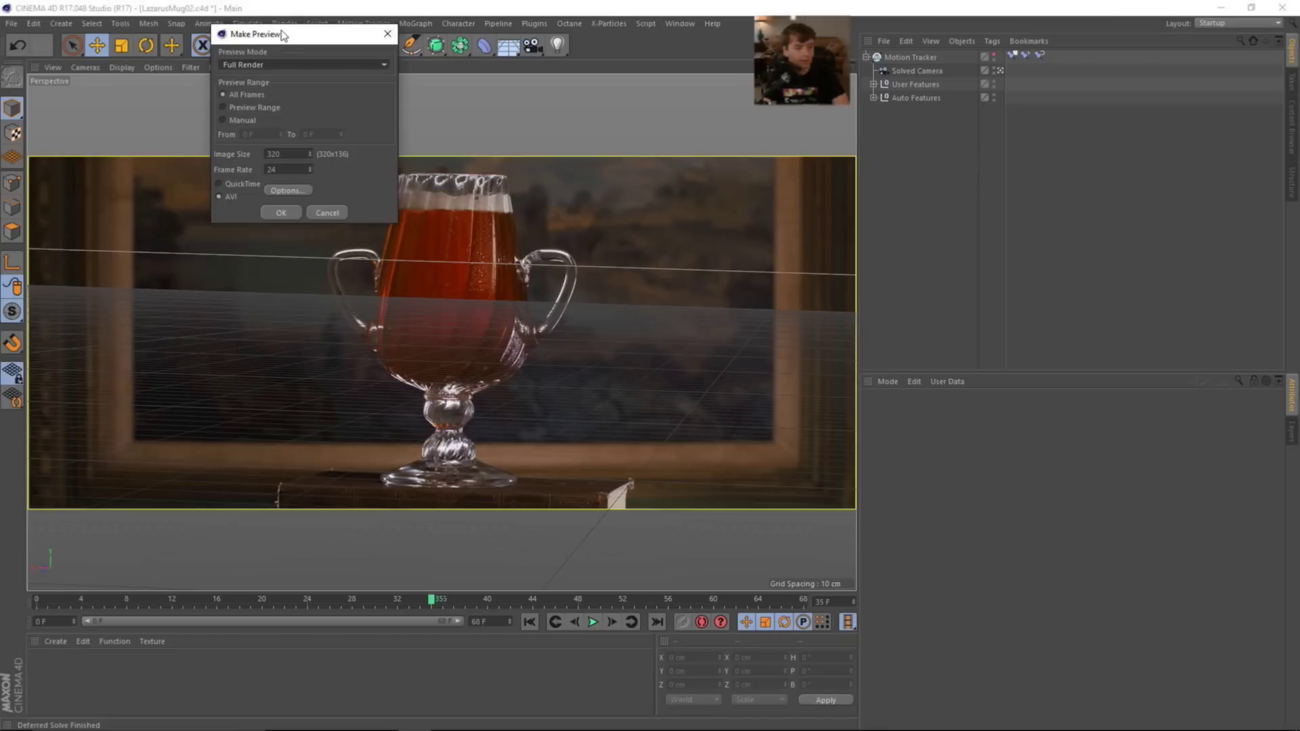
pyautogui.moveTo(283, 30); pyautogui.dragTo(504, 97)
pyautogui.click(509, 125)
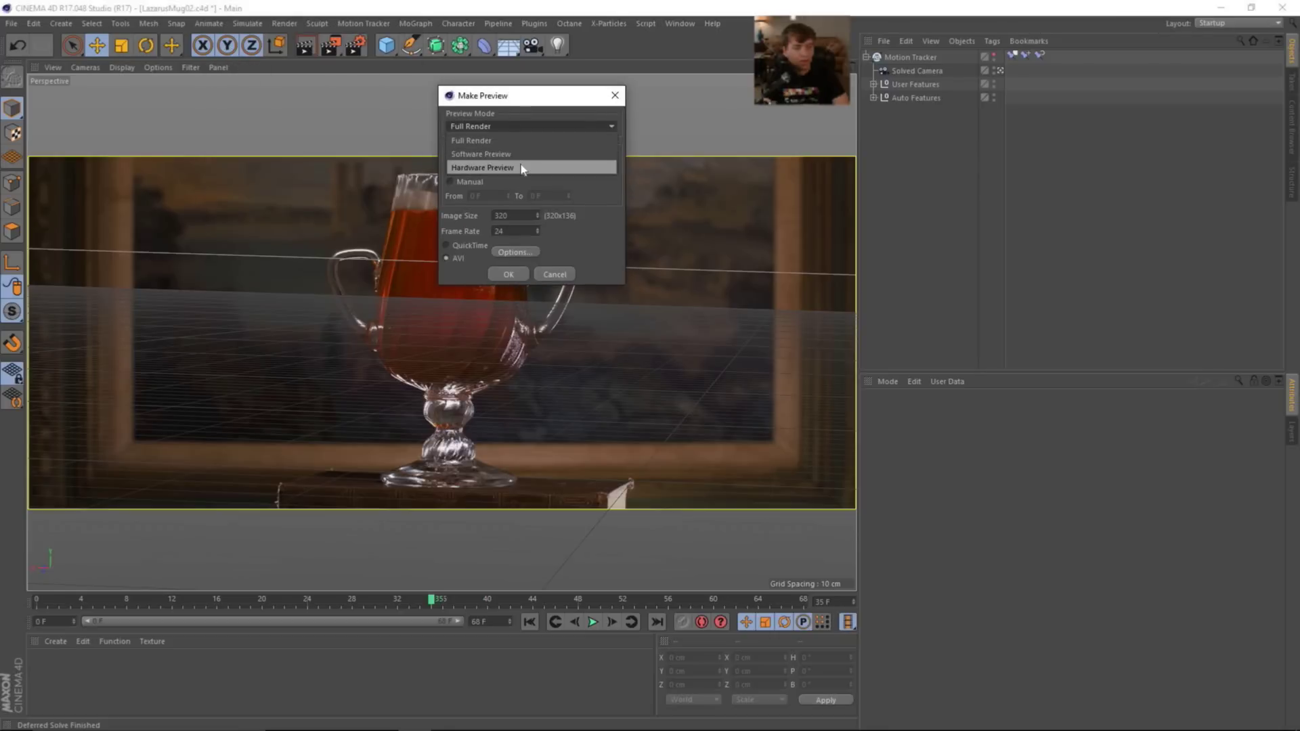
pyautogui.click(519, 167)
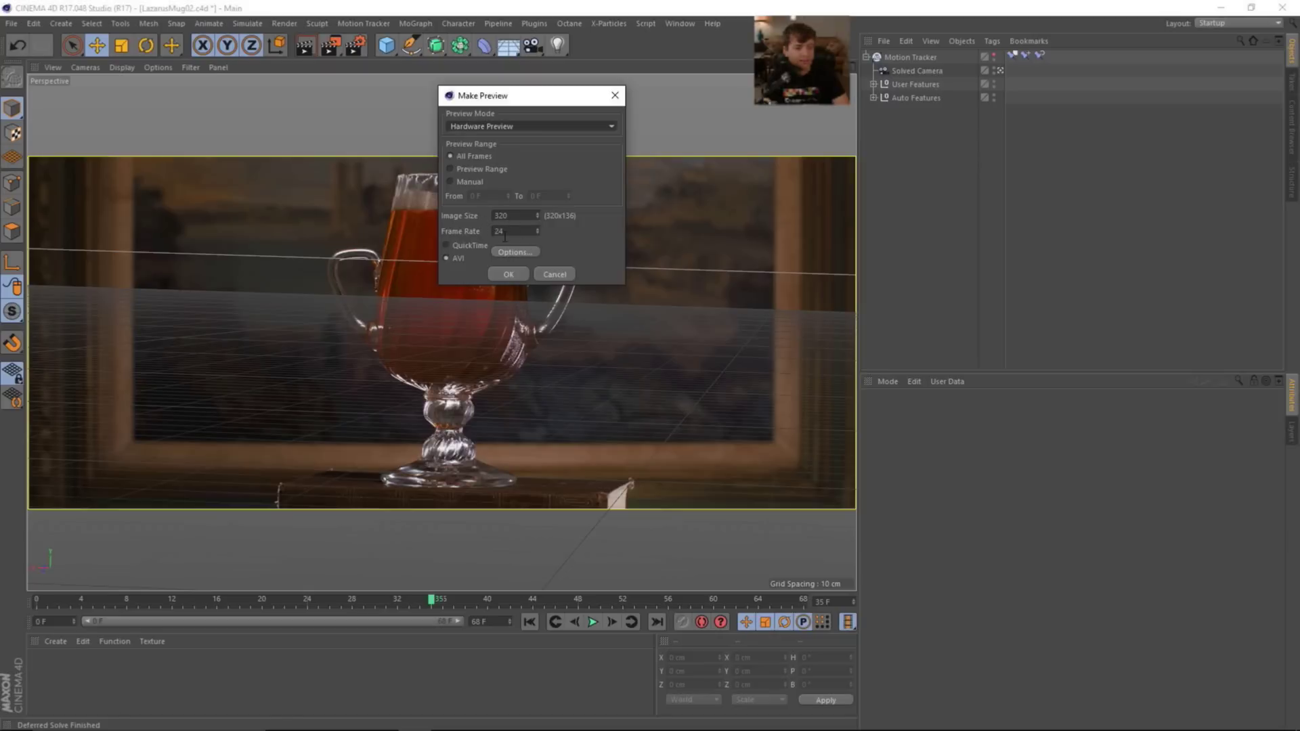
pyautogui.click(459, 245)
pyautogui.click(509, 274)
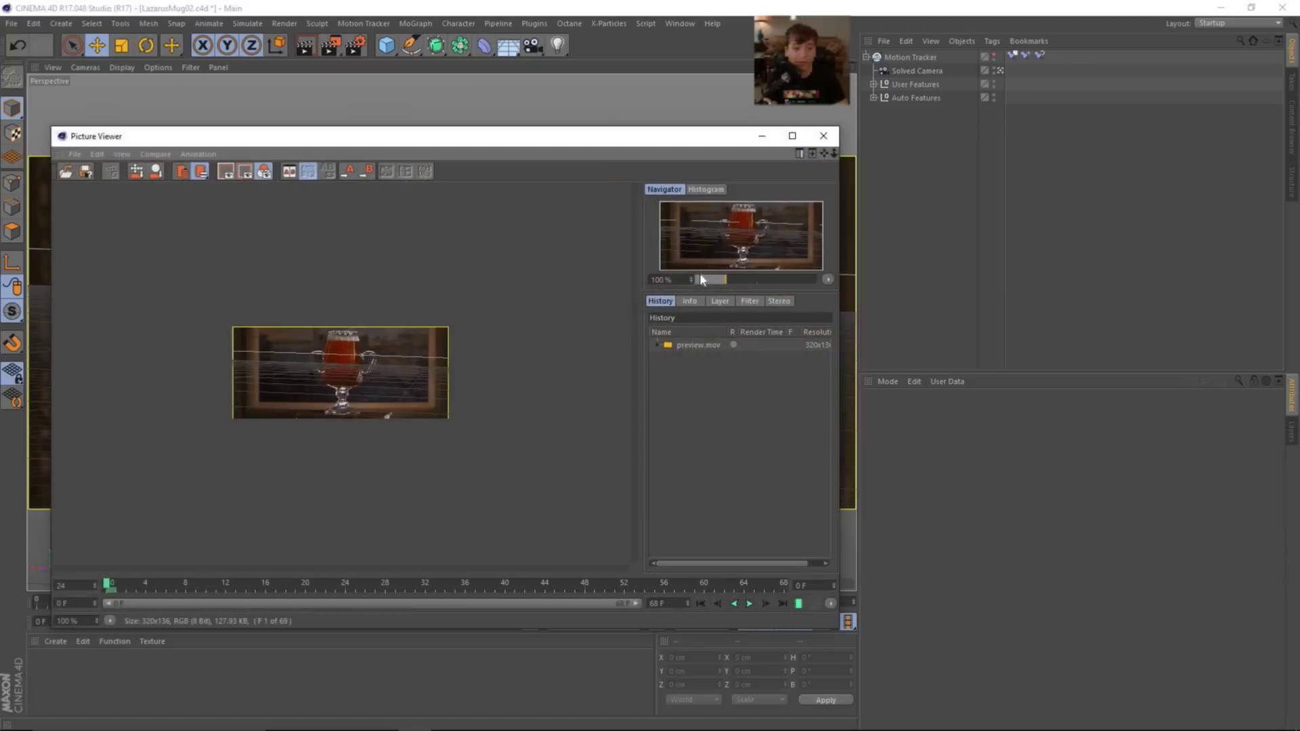
pyautogui.moveTo(497, 141); pyautogui.dragTo(670, 1)
pyautogui.scroll(5, 522, 343)
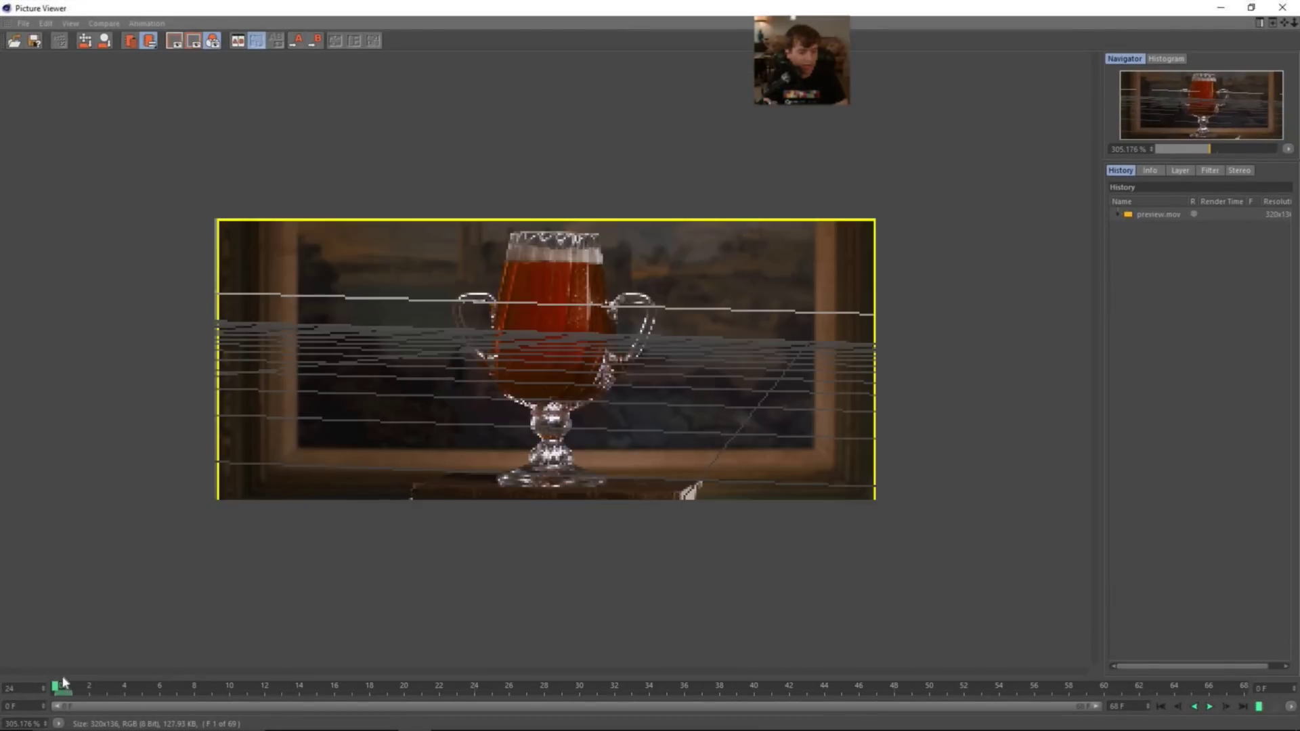
pyautogui.moveTo(63, 682)
pyautogui.mouseDown()
pyautogui.moveTo(1212, 686)
pyautogui.moveTo(233, 685)
pyautogui.moveTo(378, 670)
pyautogui.moveTo(1192, 686)
pyautogui.moveTo(54, 688)
pyautogui.mouseUp()
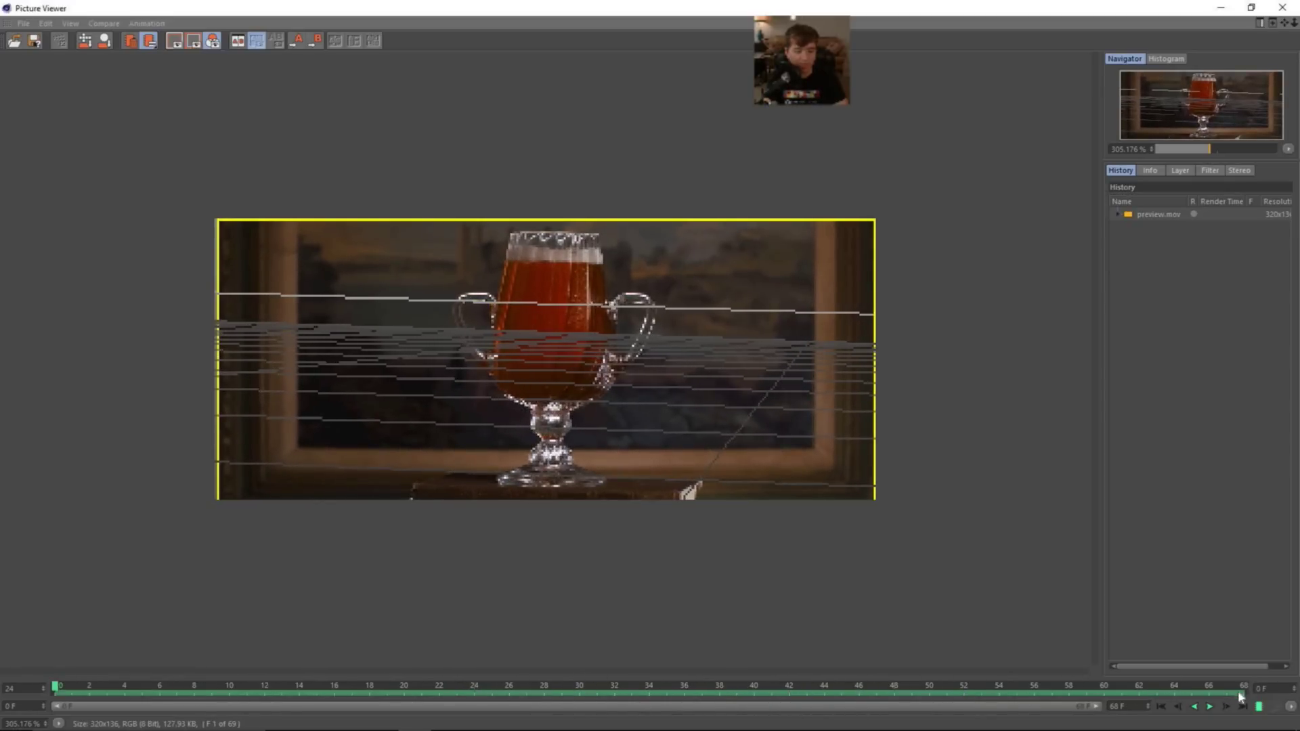
pyautogui.click(1210, 706)
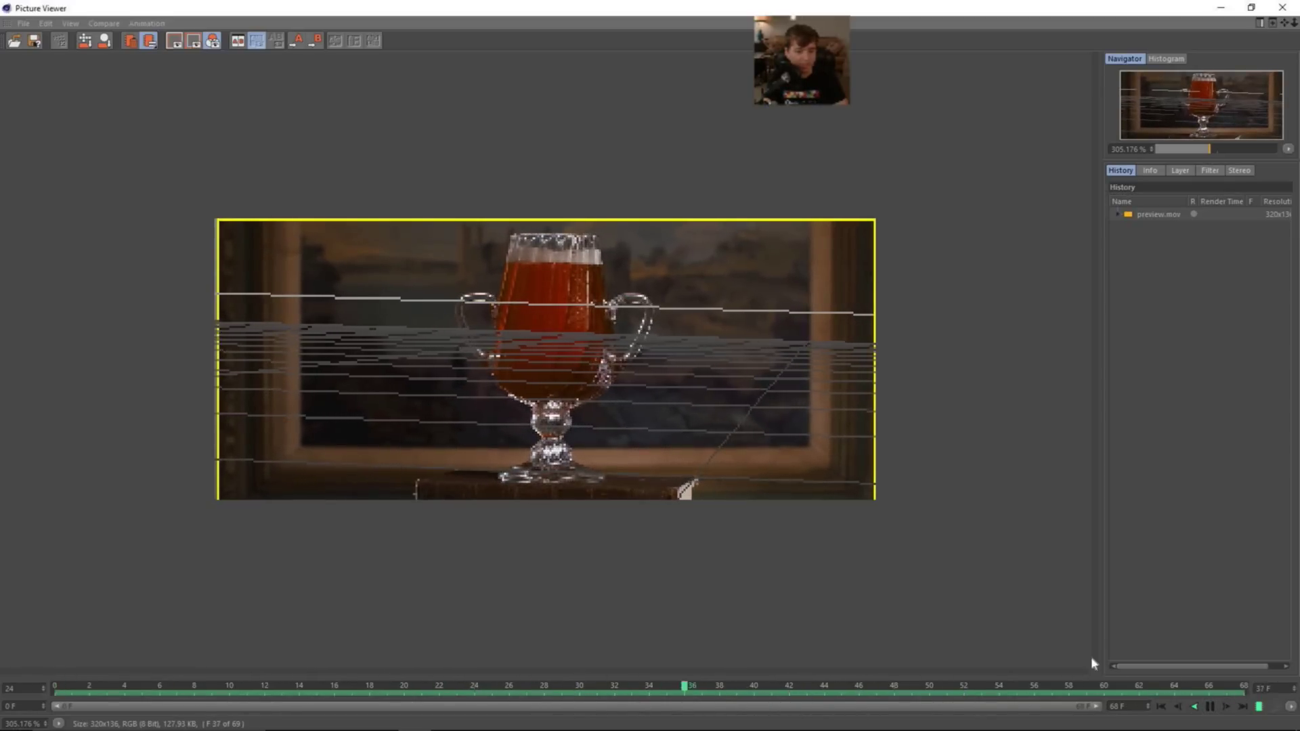
pyautogui.scroll(-3, 687, 345)
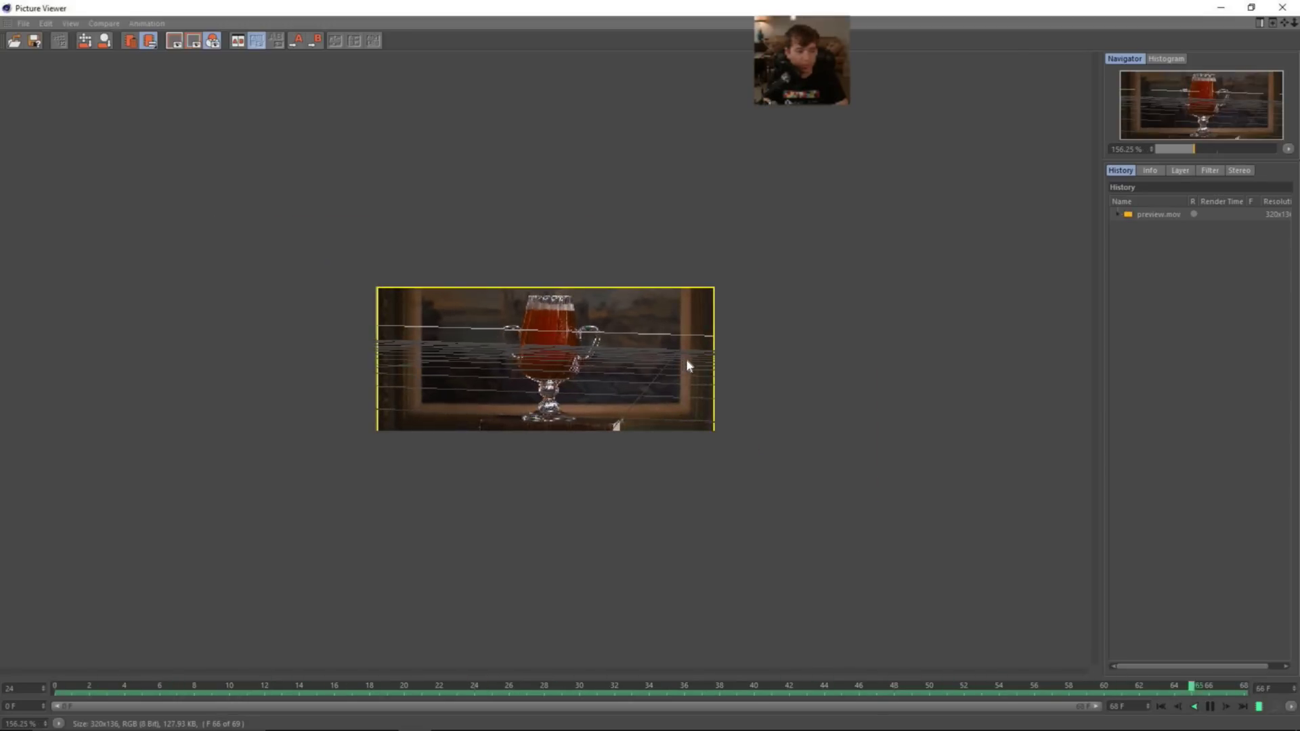
pyautogui.click(1210, 706)
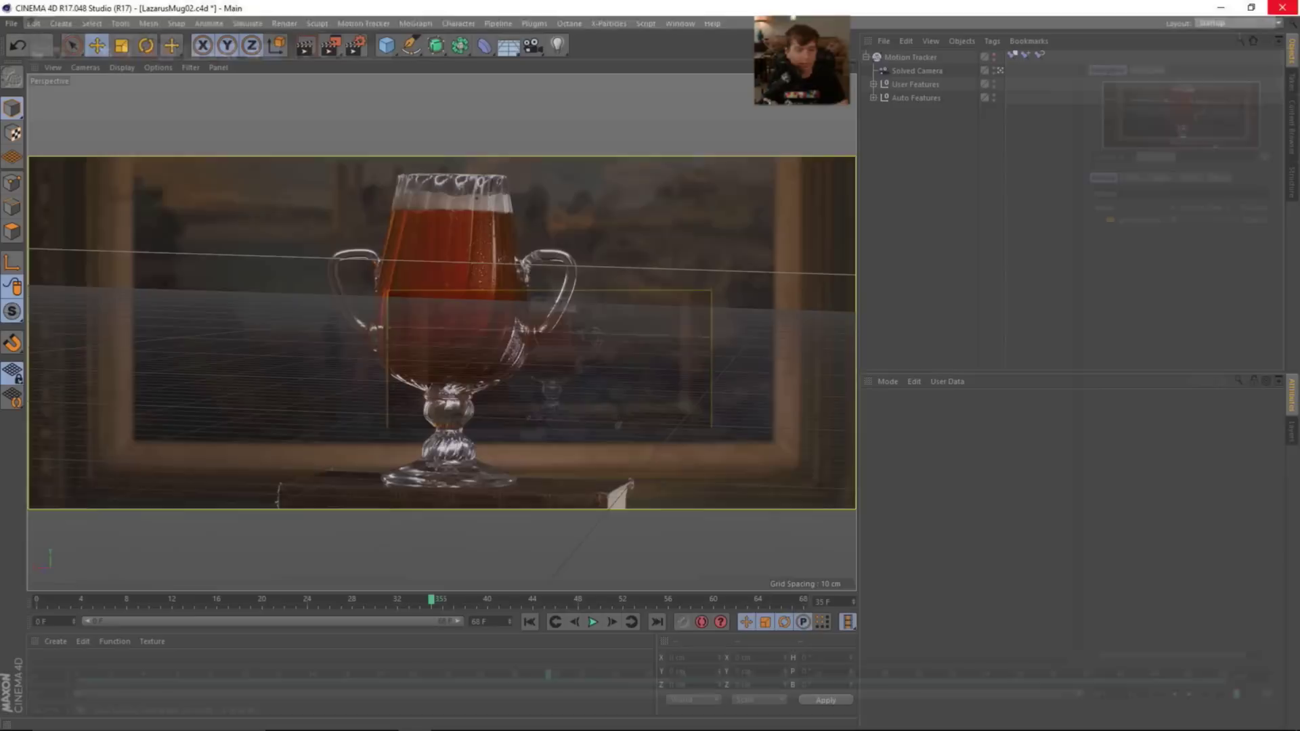
pyautogui.click(1283, 7)
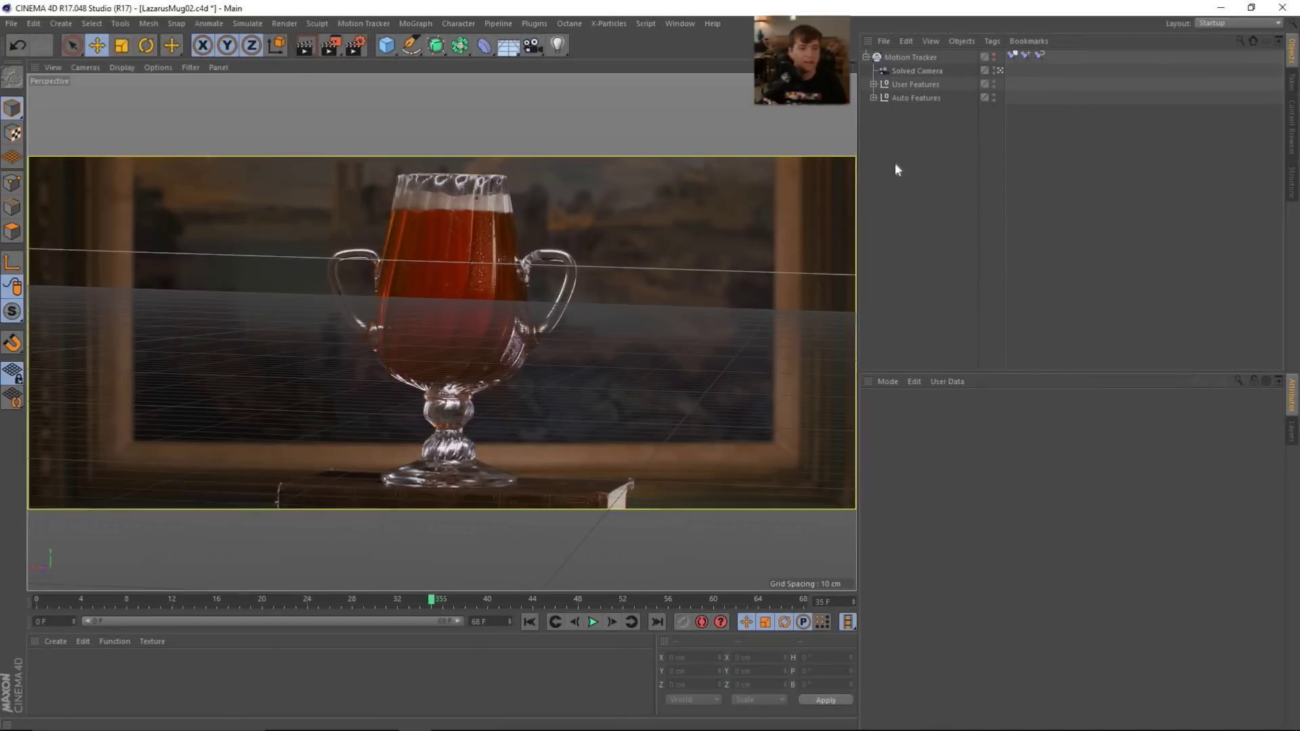
# - Add a Cylinder primitive and shrink it to a 1 cm radius and 3 cm height
pyautogui.click(387, 48)
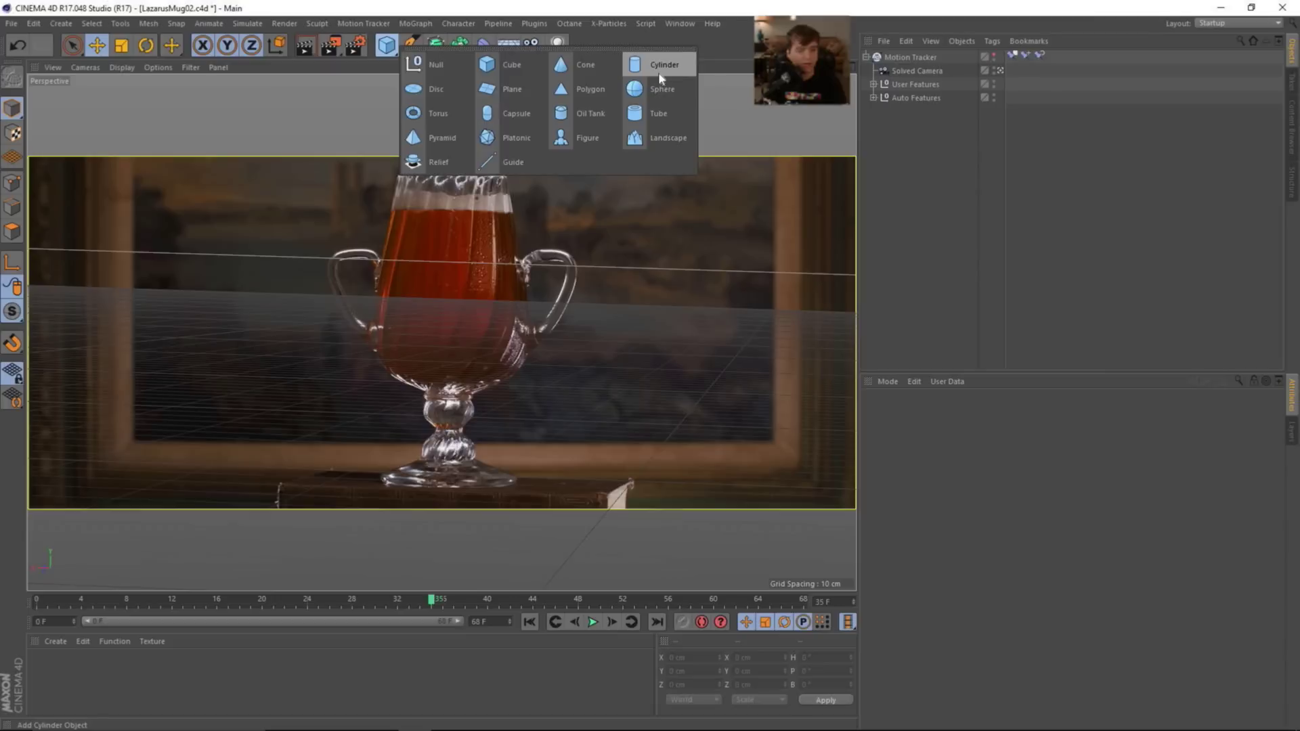
pyautogui.click(661, 76)
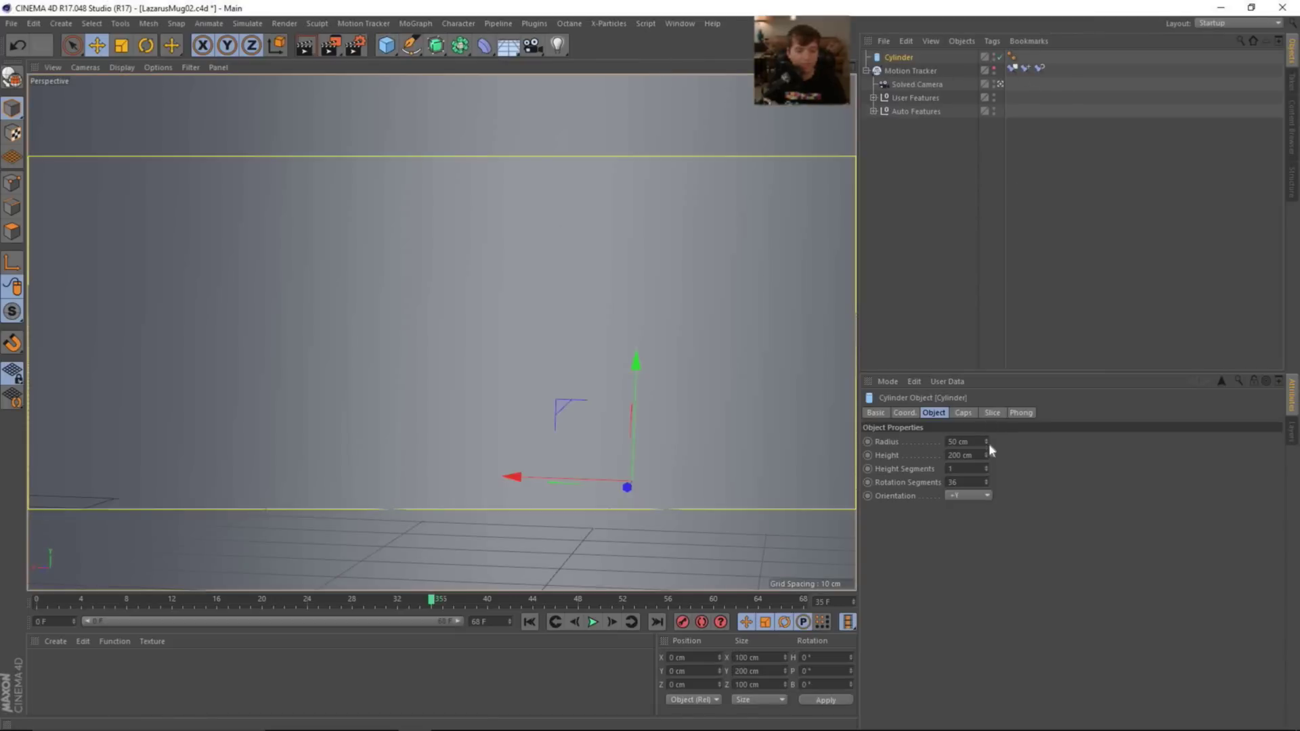
pyautogui.moveTo(986, 441)
pyautogui.mouseDown()
pyautogui.moveTo(986, 487)
pyautogui.moveTo(992, 460)
pyautogui.mouseUp()
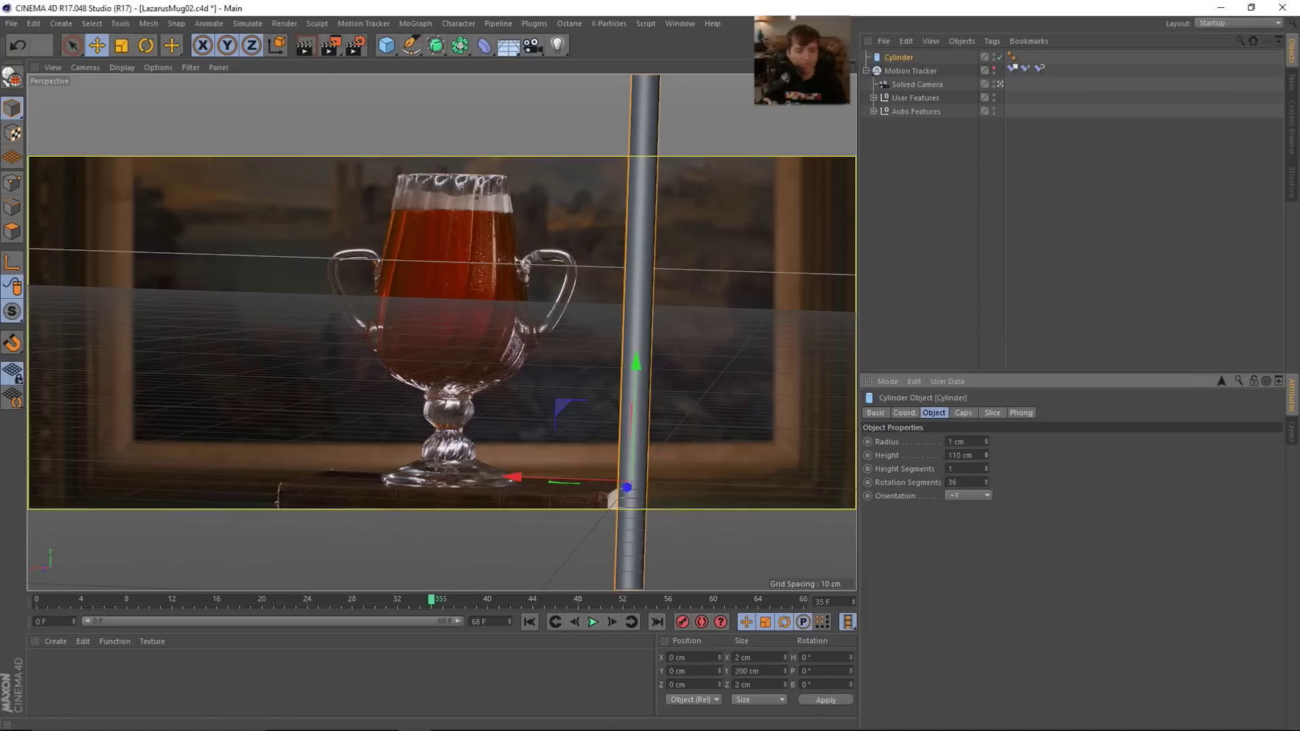
pyautogui.moveTo(986, 455); pyautogui.dragTo(985, 473)
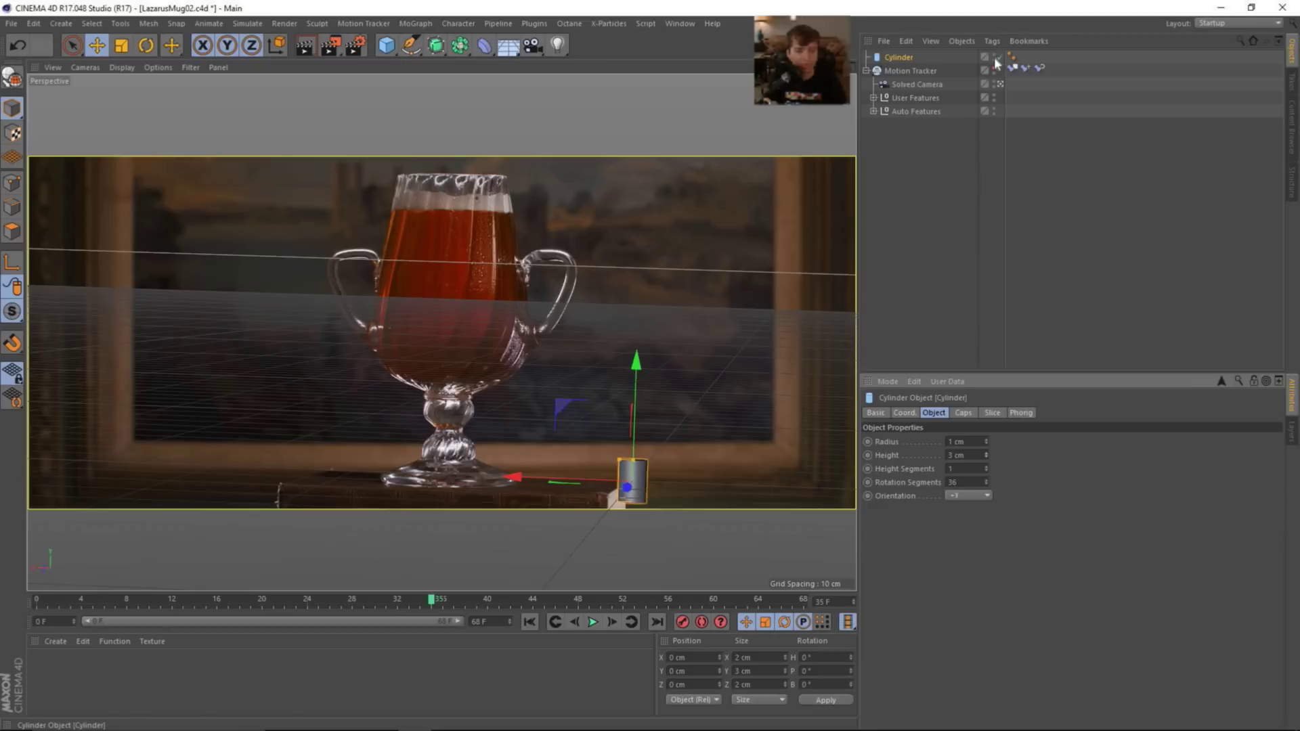
# - Add a Cube with Size X of 22 cm and flatten its Size Y toward 0 cm
pyautogui.click(386, 45)
pyautogui.click(509, 67)
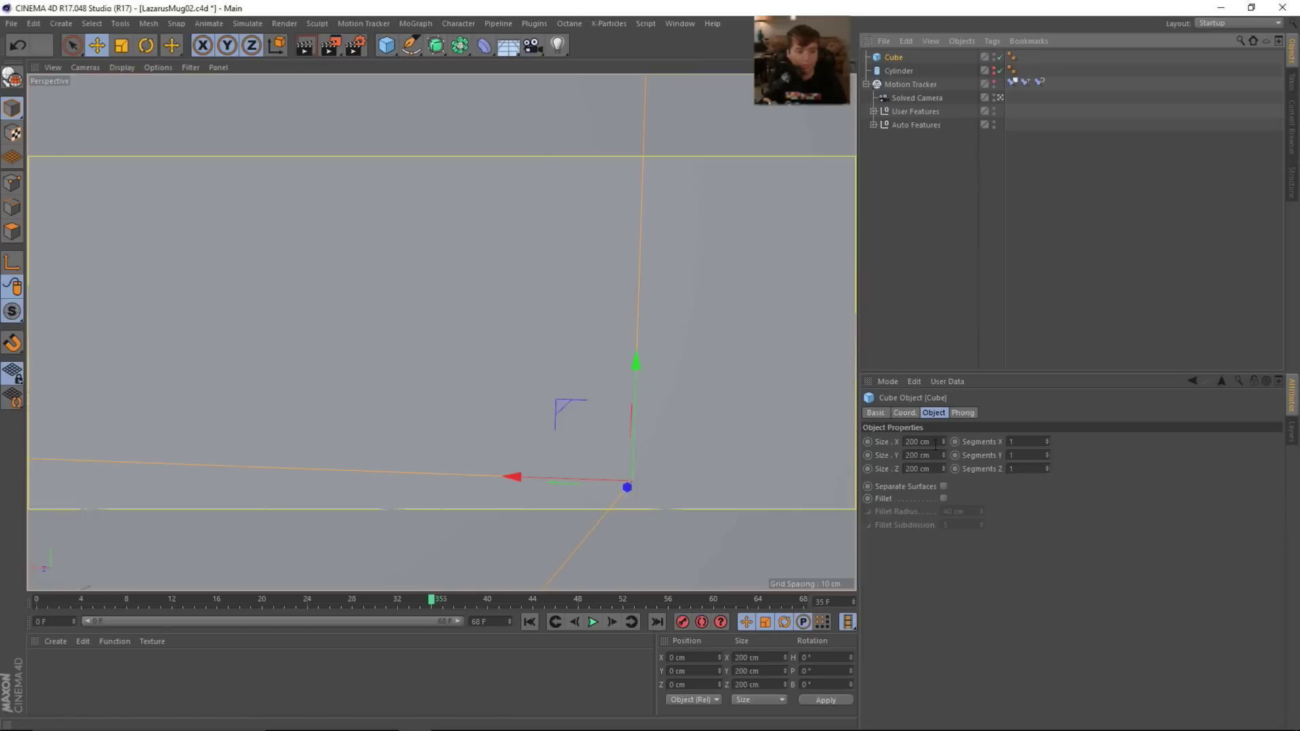
pyautogui.moveTo(943, 441); pyautogui.dragTo(944, 452)
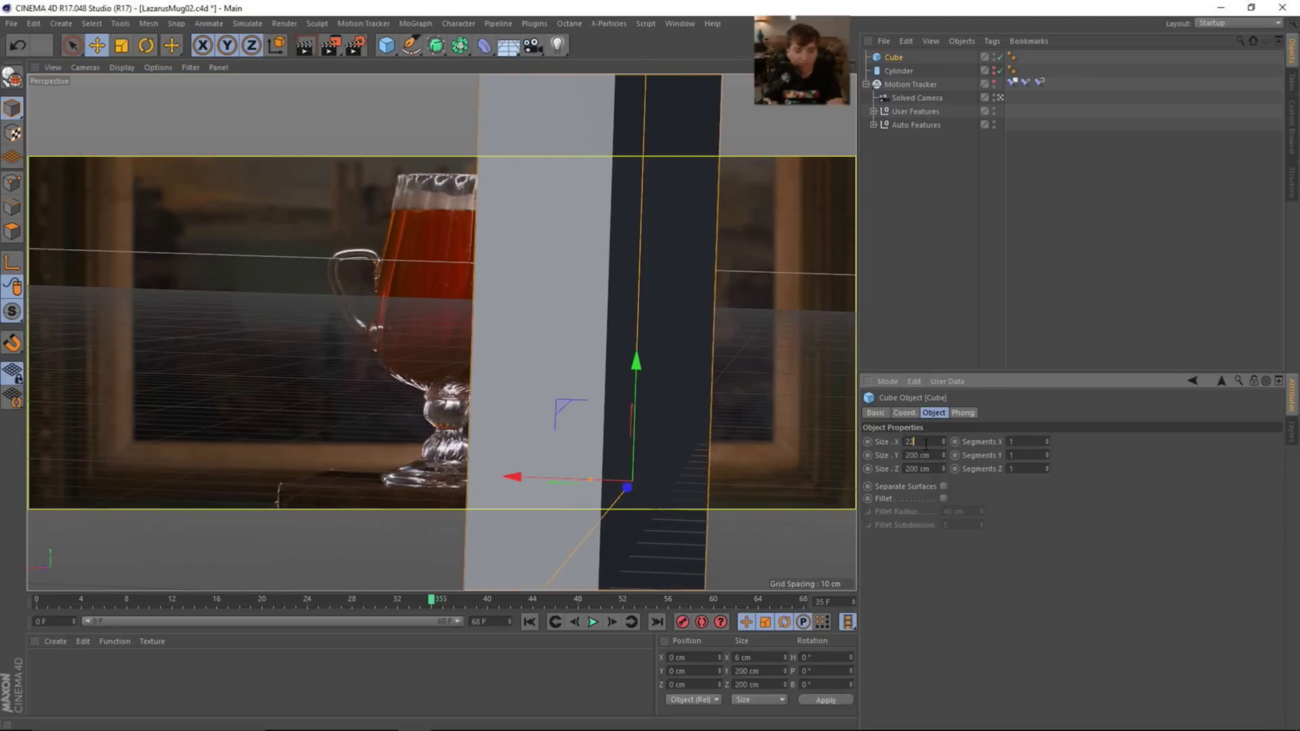
pyautogui.write('22')
pyautogui.press('Return')
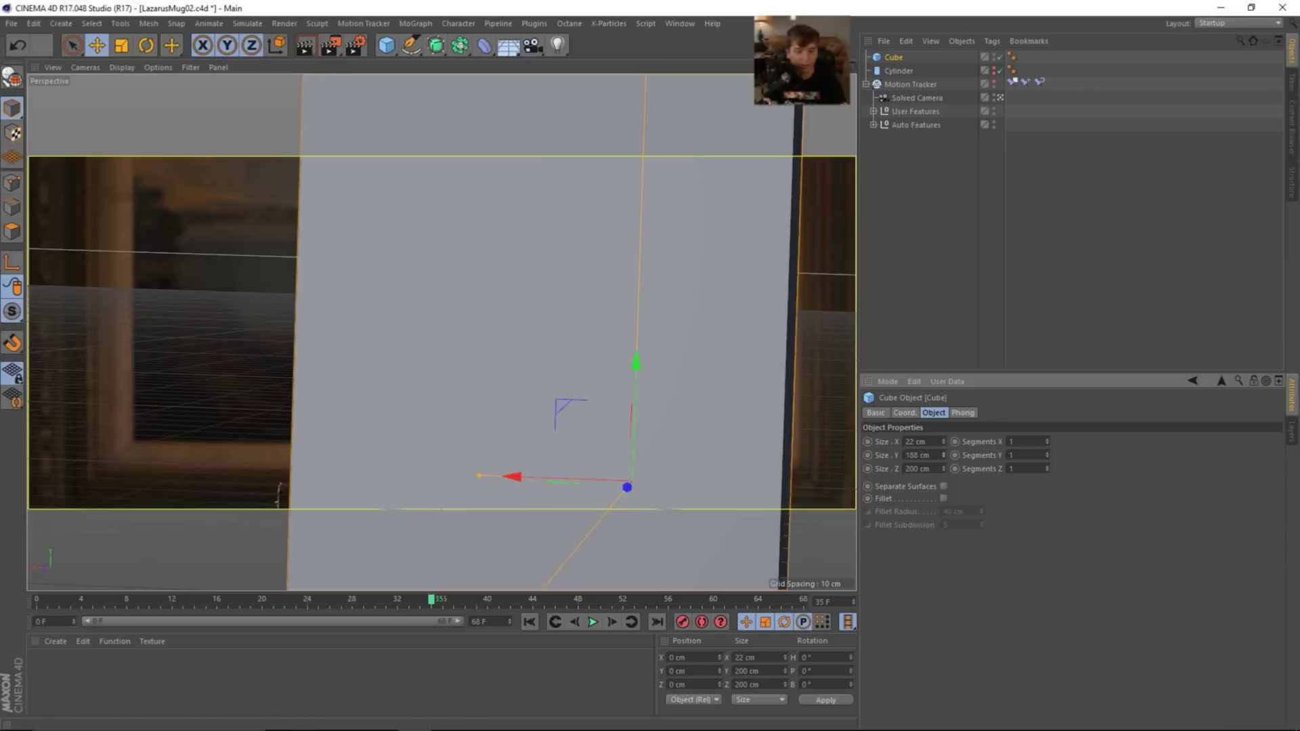
pyautogui.moveTo(943, 455); pyautogui.dragTo(943, 545)
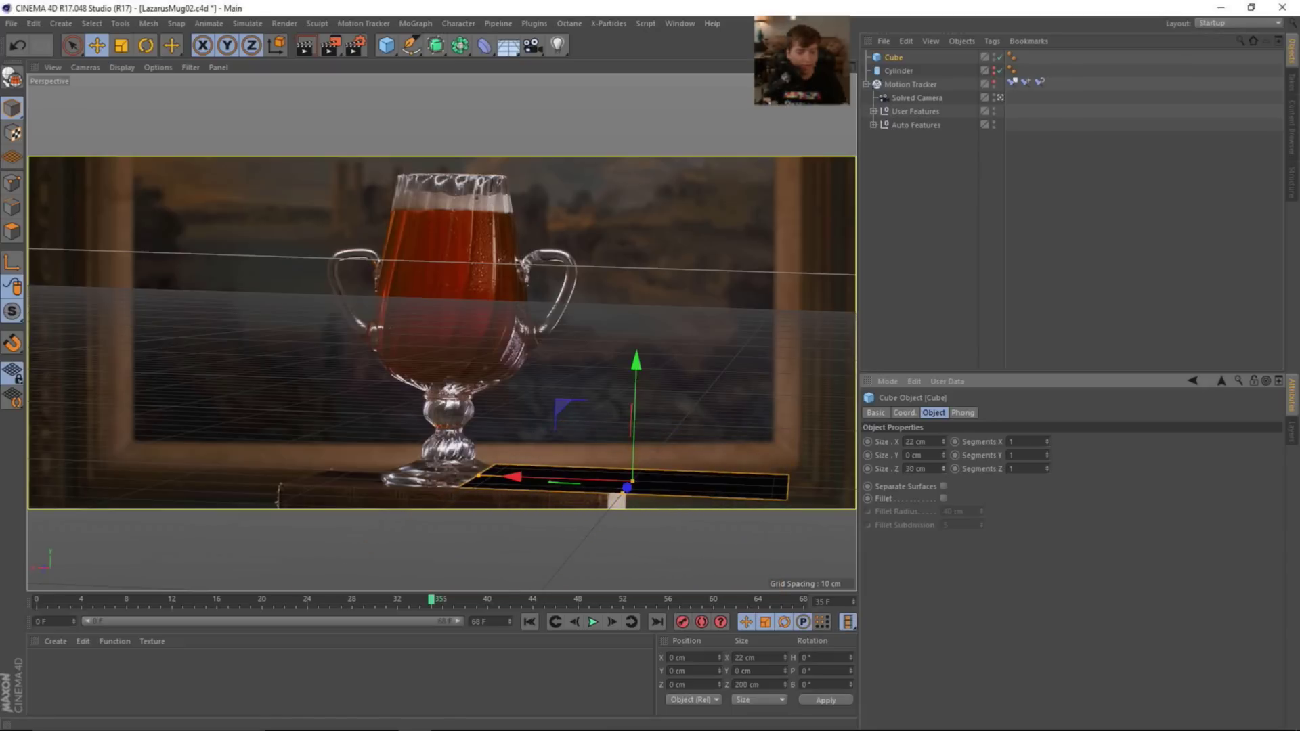
# - Give the slab 2 cm thickness and move it under the mug onto the book
pyautogui.moveTo(944, 454); pyautogui.dragTo(944, 450)
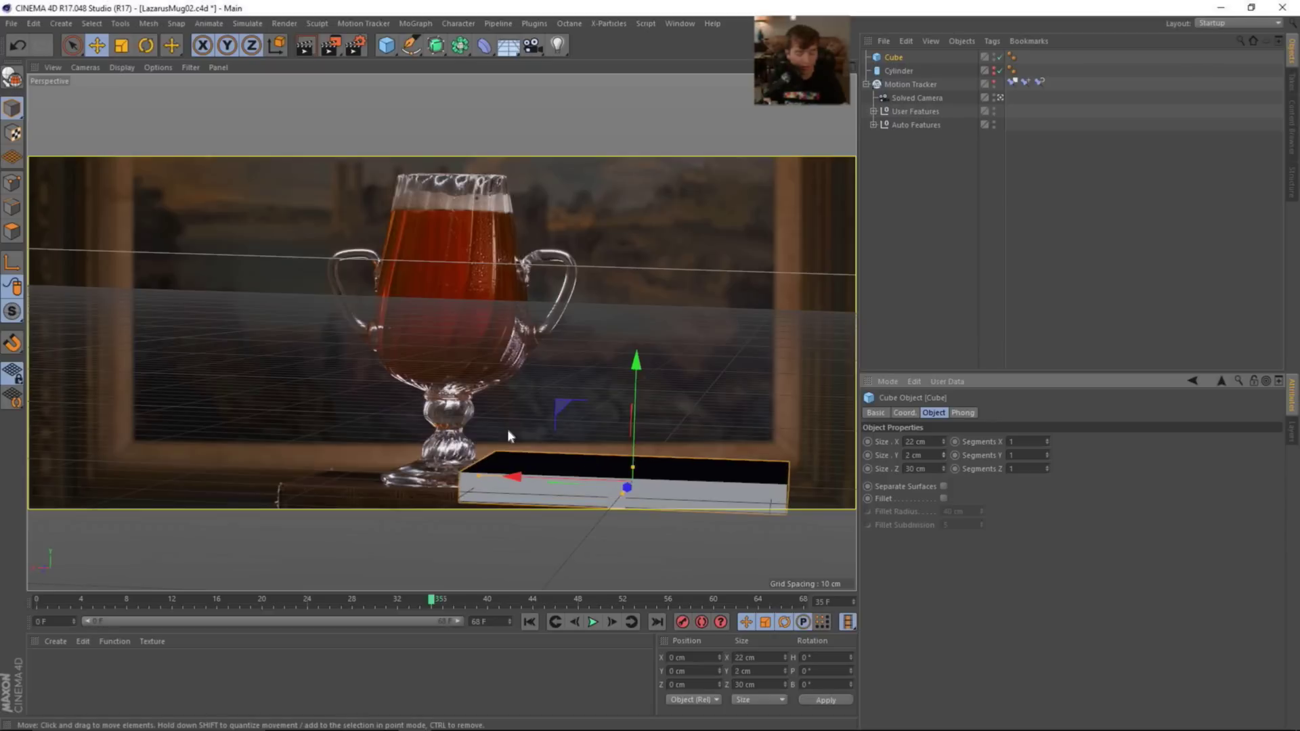
pyautogui.press('m')
pyautogui.press('g')
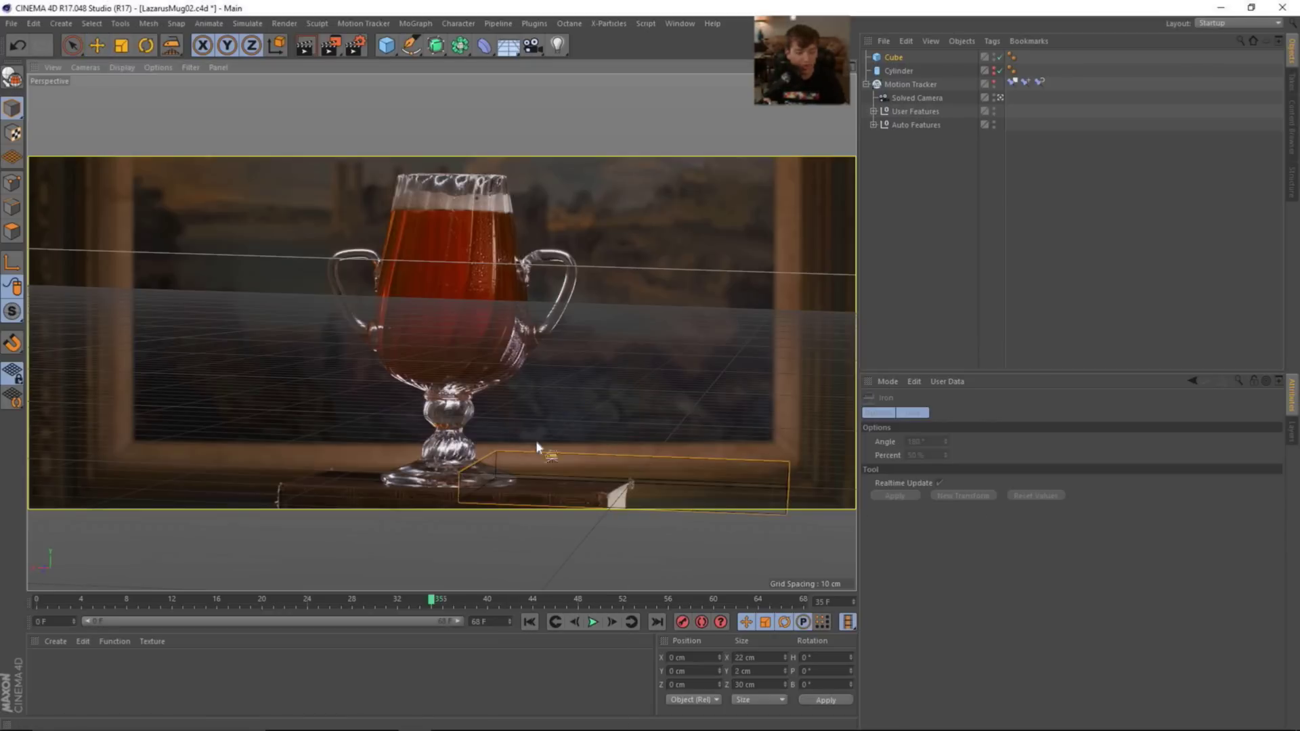
pyautogui.press('e')
pyautogui.moveTo(603, 413); pyautogui.dragTo(481, 403)
pyautogui.hotkey('ctrl', 'z')
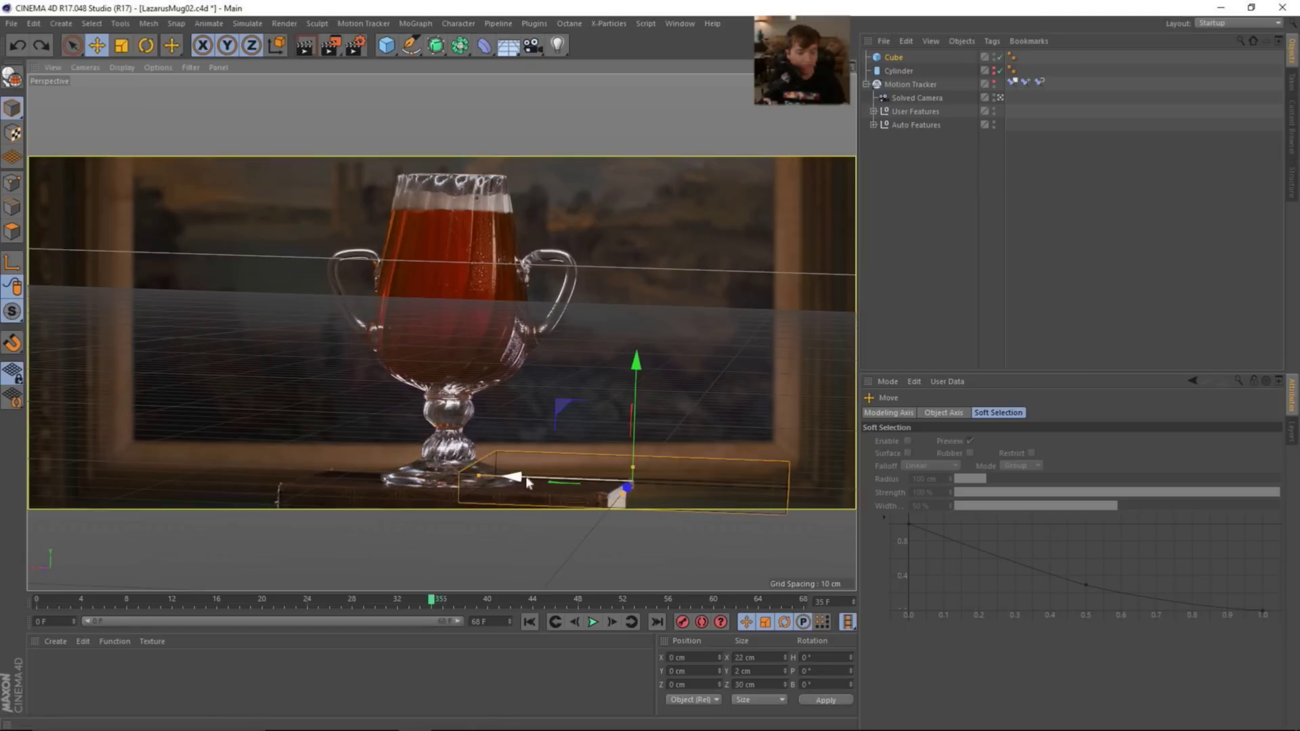
pyautogui.moveTo(512, 479); pyautogui.dragTo(344, 460)
pyautogui.moveTo(465, 357); pyautogui.dragTo(465, 377)
# - Set the cube's Size Z to 16 cm and make it editable
pyautogui.click(893, 57)
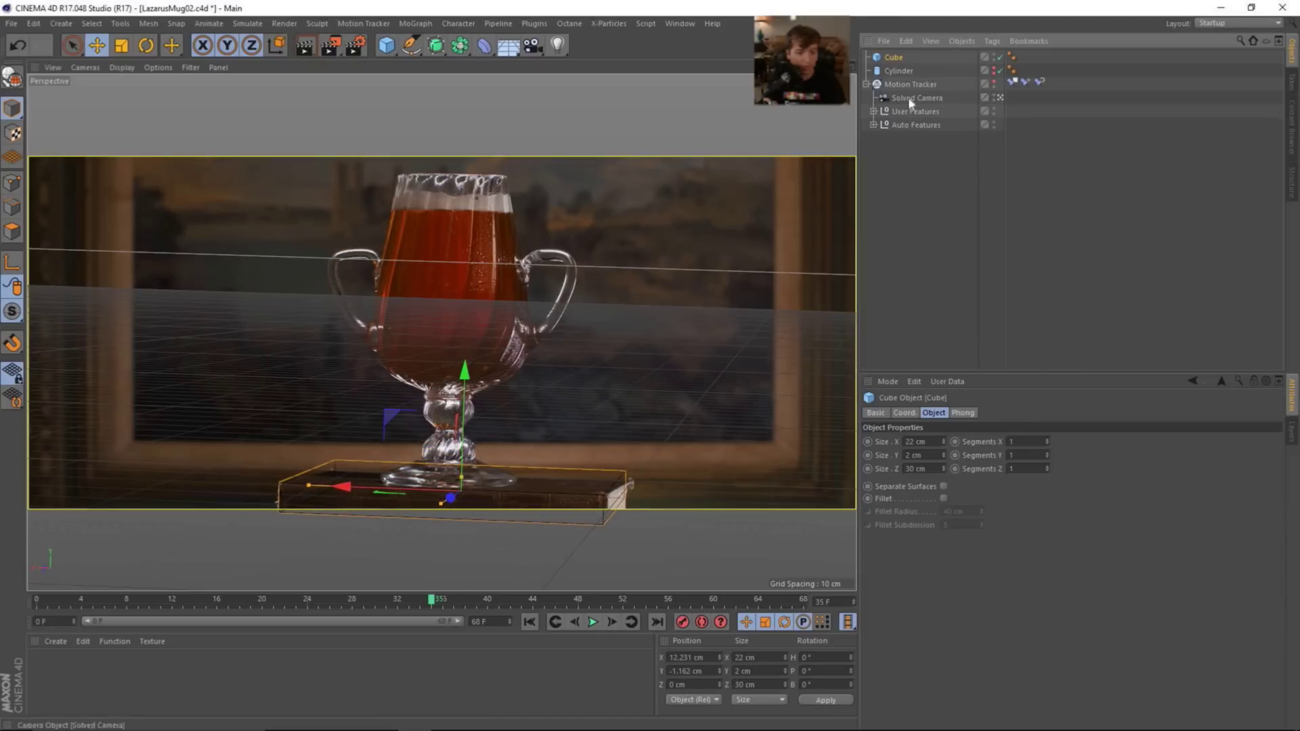
pyautogui.click(943, 470)
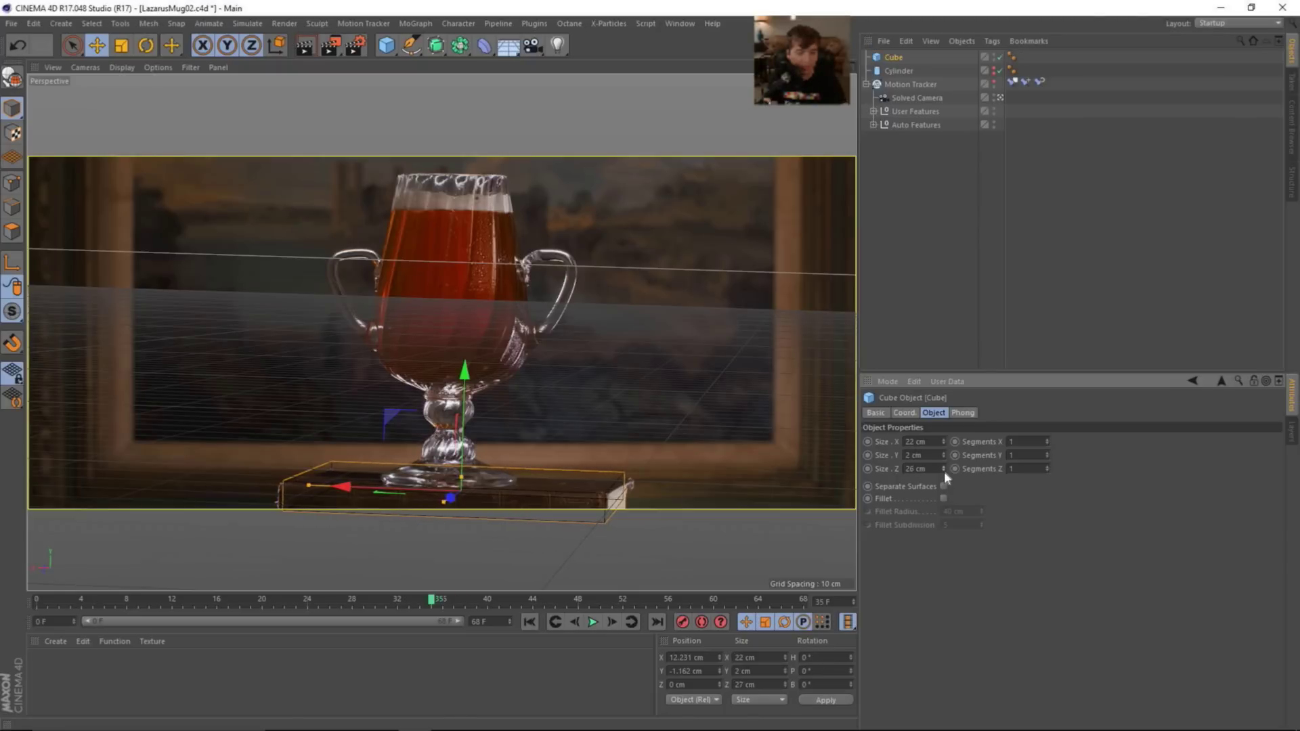
pyautogui.moveTo(944, 472); pyautogui.dragTo(943, 484)
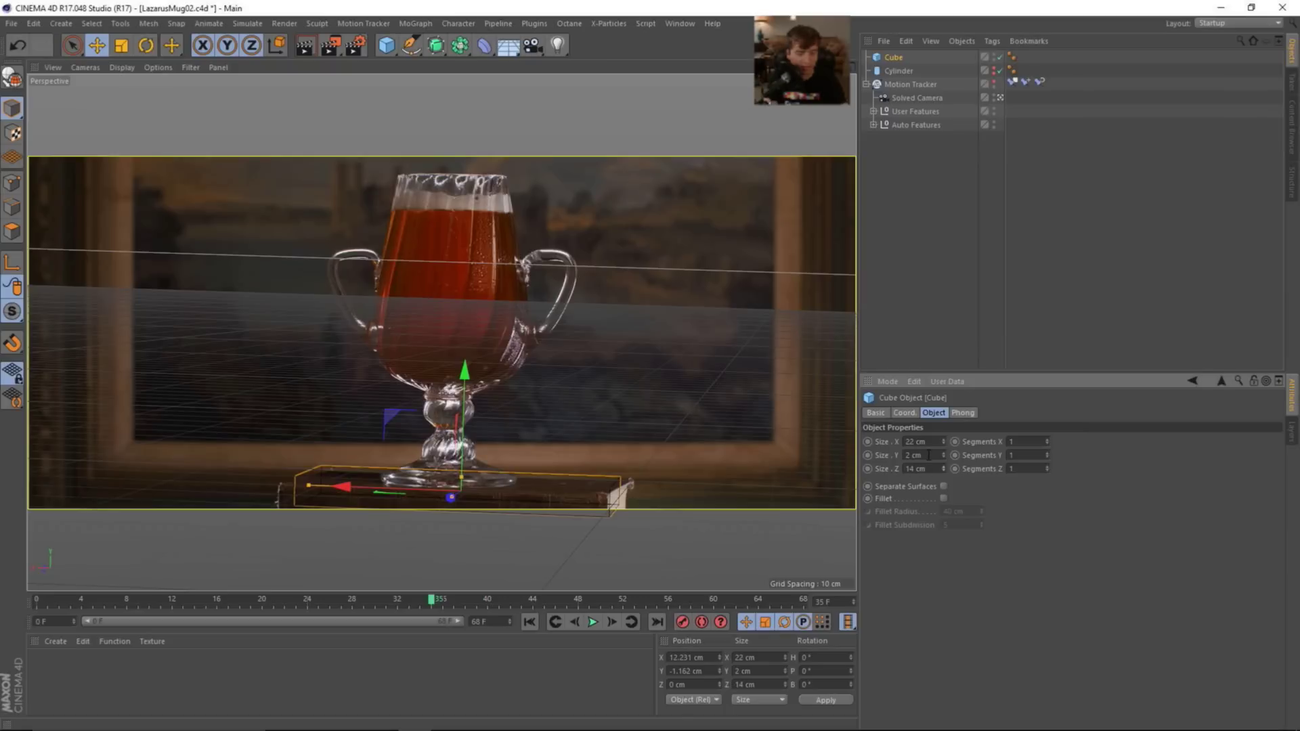
pyautogui.moveTo(944, 465); pyautogui.dragTo(944, 462)
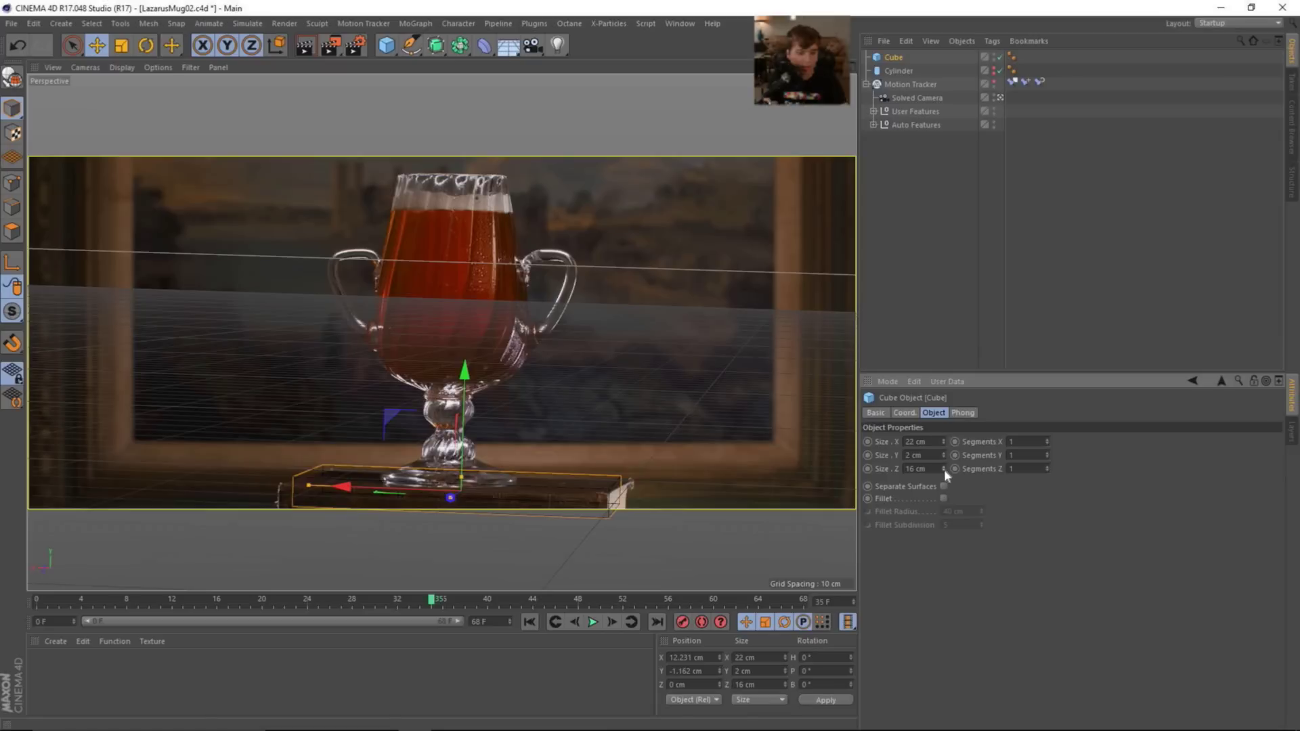
pyautogui.press('c')
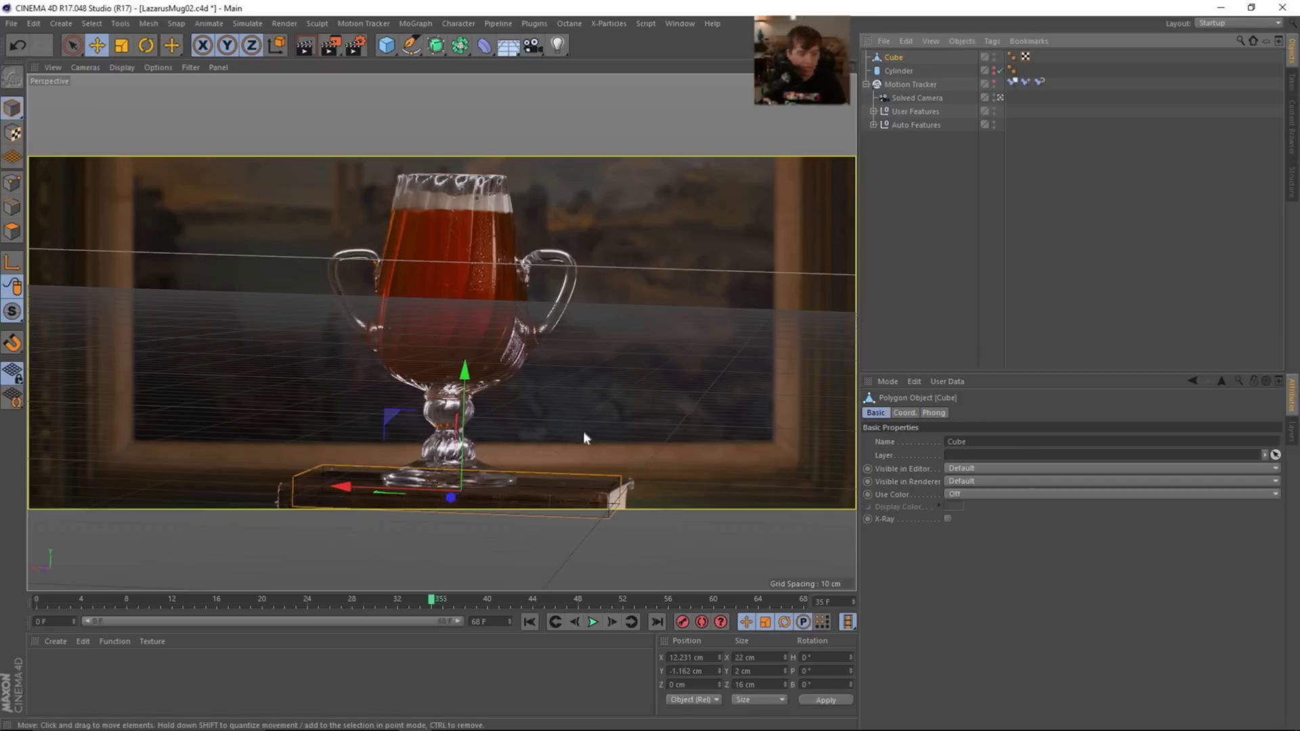
# - Rotate the slab slightly to match the book and lower it a little
pyautogui.press('r')
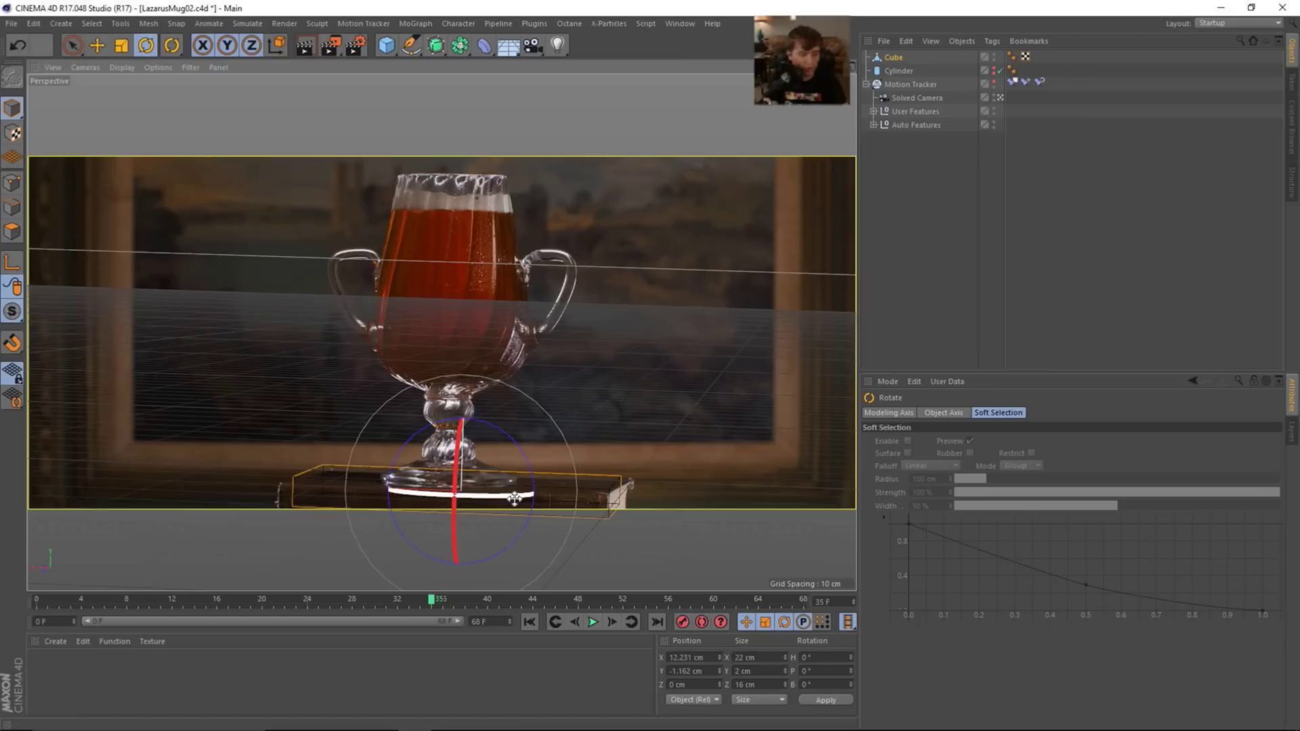
pyautogui.moveTo(508, 496); pyautogui.dragTo(507, 501)
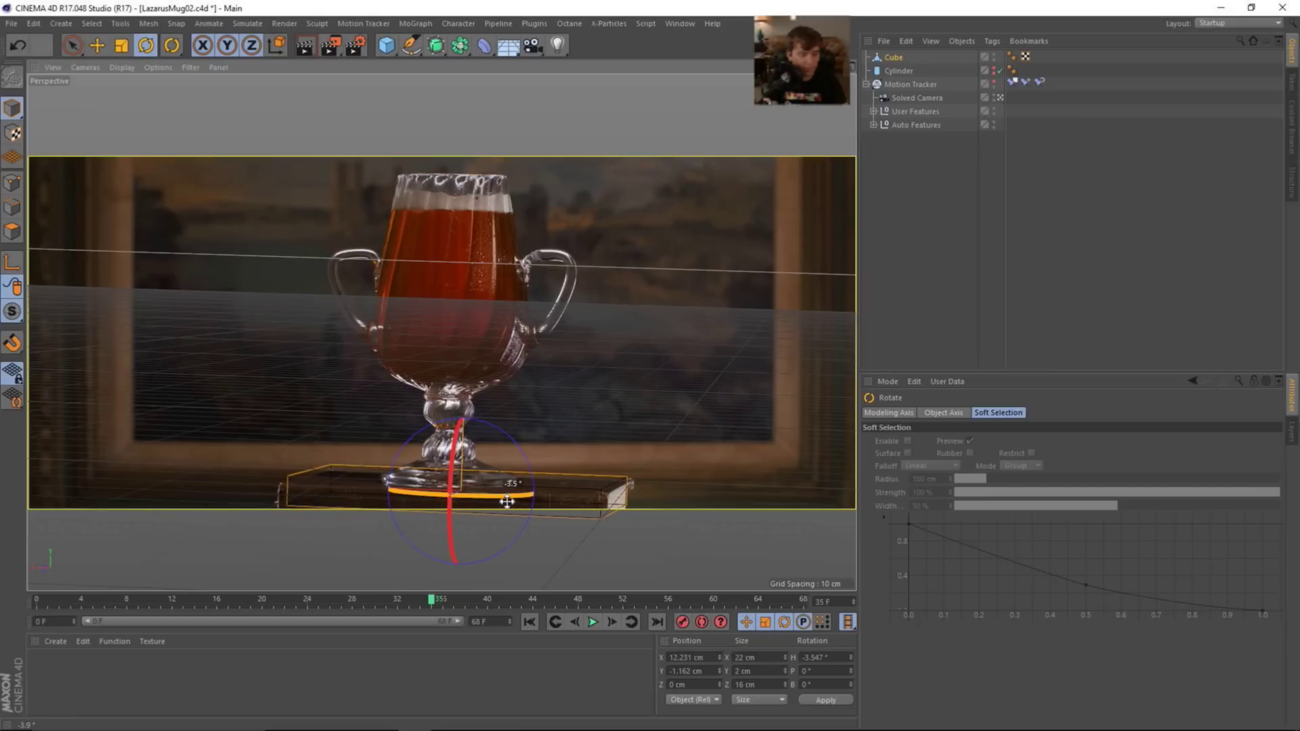
pyautogui.press('e')
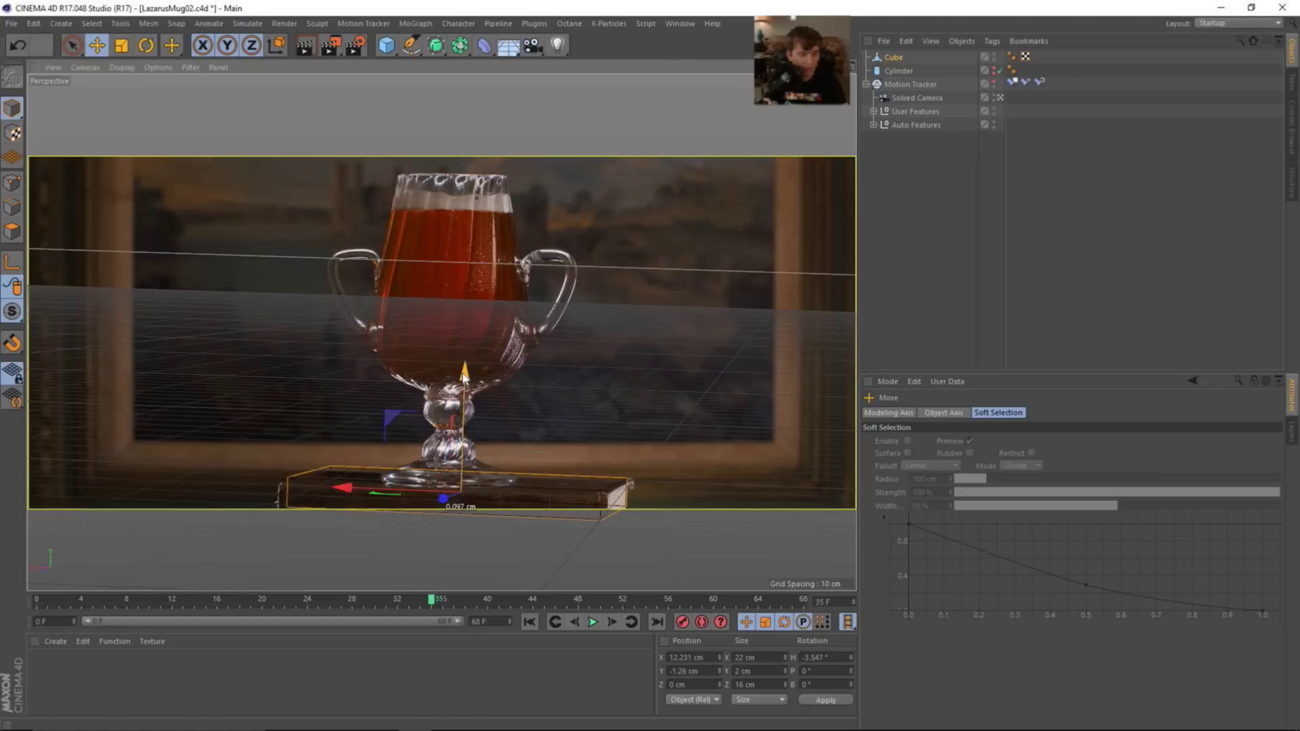
pyautogui.moveTo(464, 374); pyautogui.dragTo(464, 378)
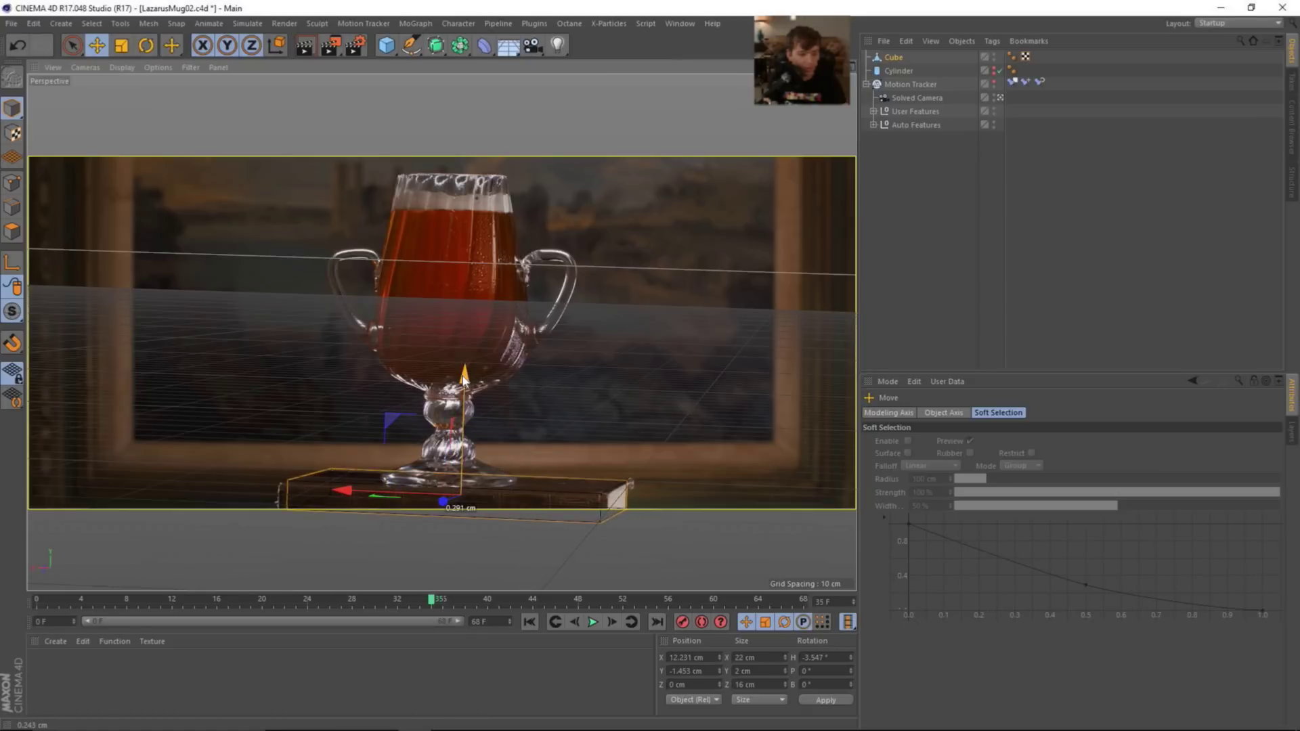
# - Widen the slab to 22.623 cm along X and display it with Quick Shading (Lines)
pyautogui.press('t')
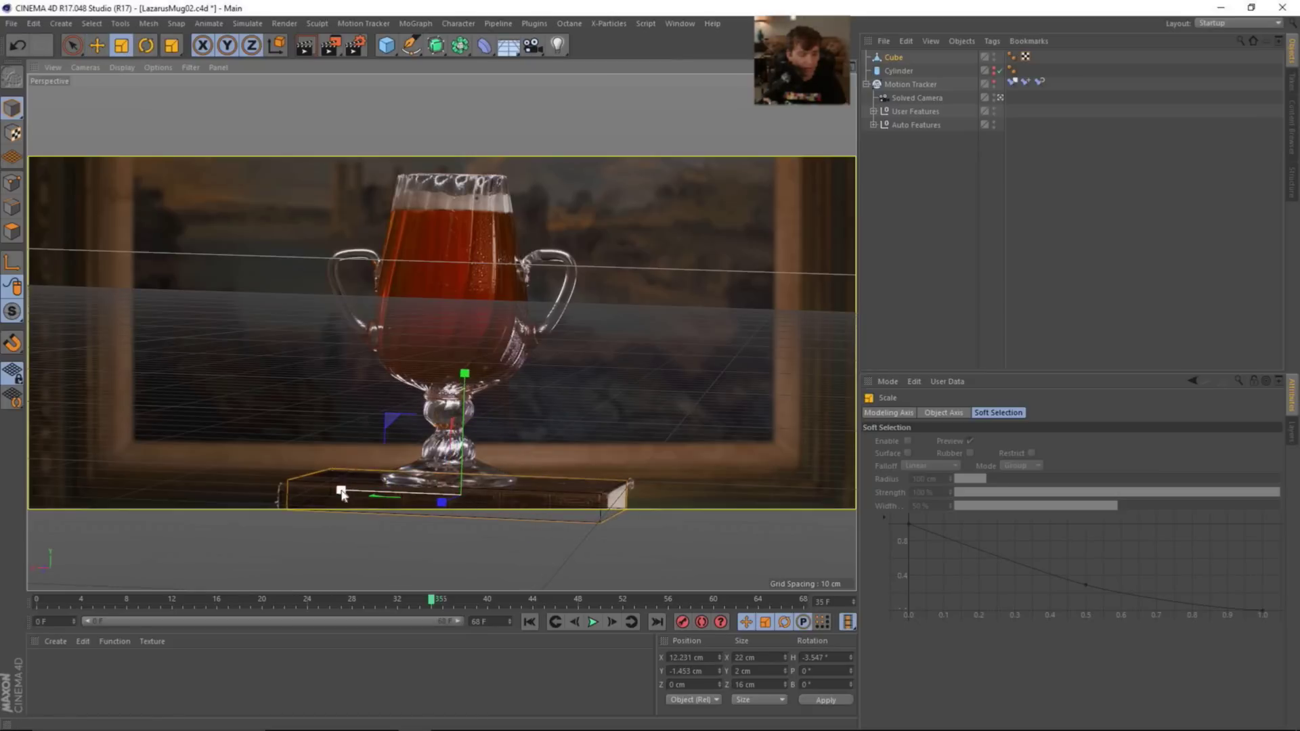
pyautogui.moveTo(341, 494); pyautogui.dragTo(339, 496)
pyautogui.press('e')
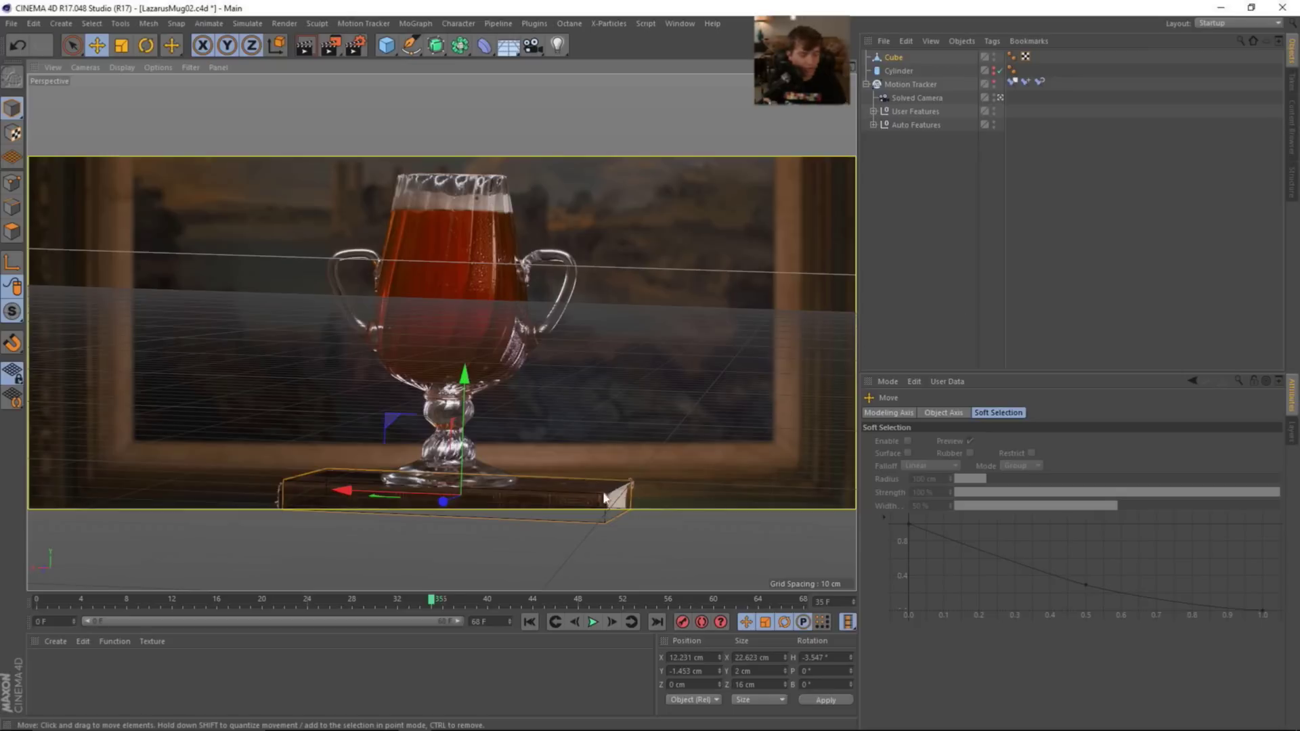
pyautogui.press('n')
pyautogui.press('d')
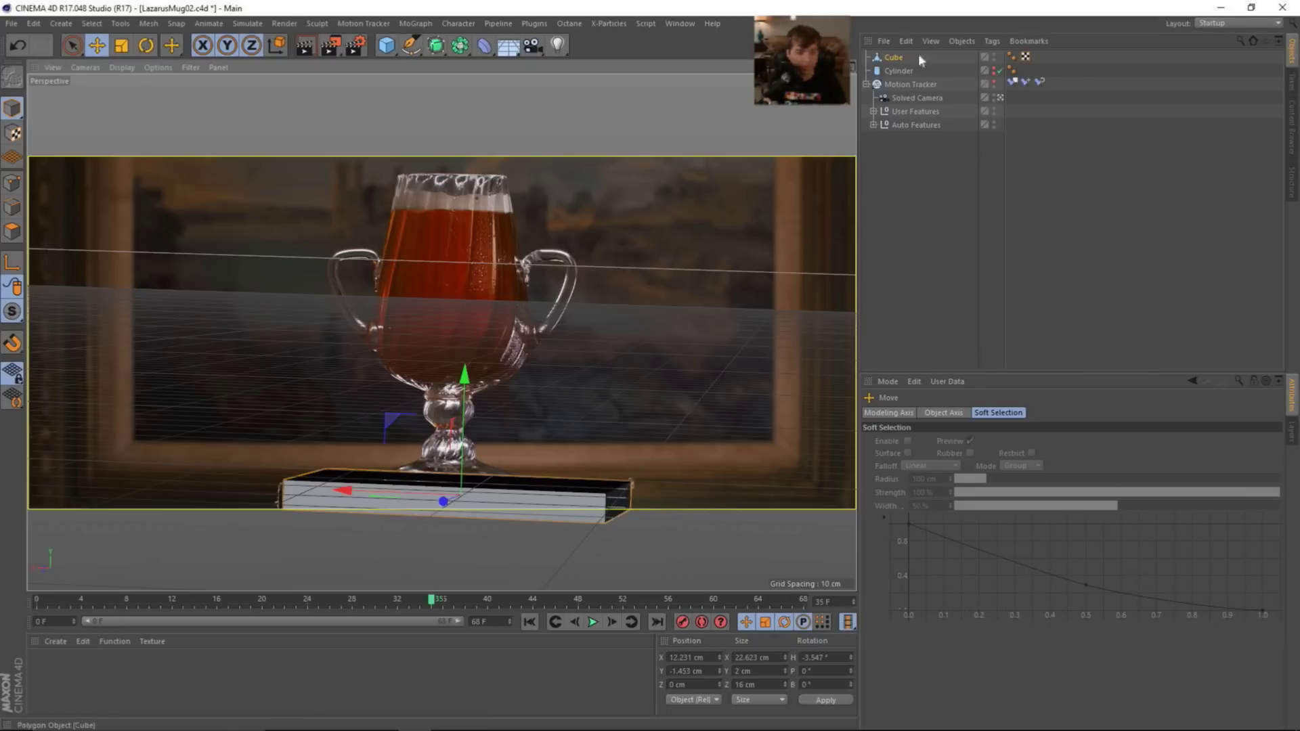
# - Rename the cube to Book, hide it, and make the Cylinder visible
pyautogui.doubleClick(894, 58)
pyautogui.write('Boo')
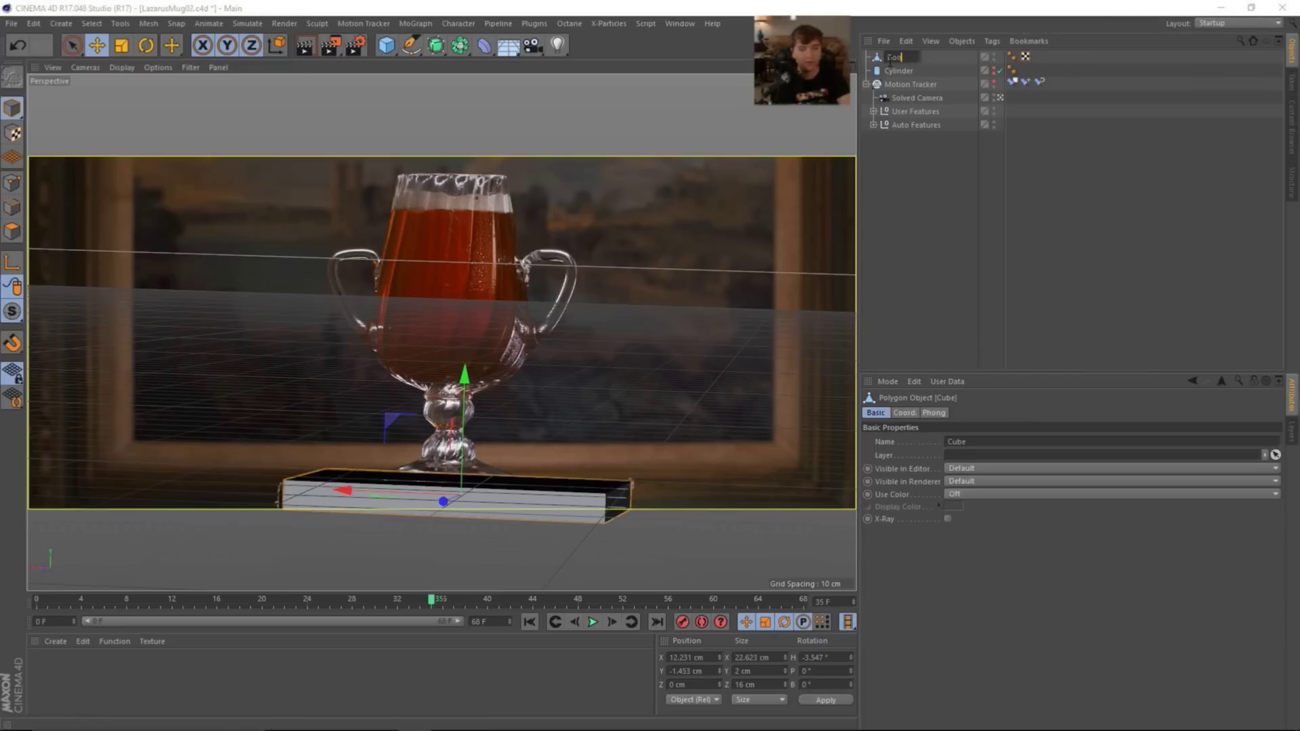
pyautogui.write('k')
pyautogui.press('Return')
pyautogui.click(998, 62)
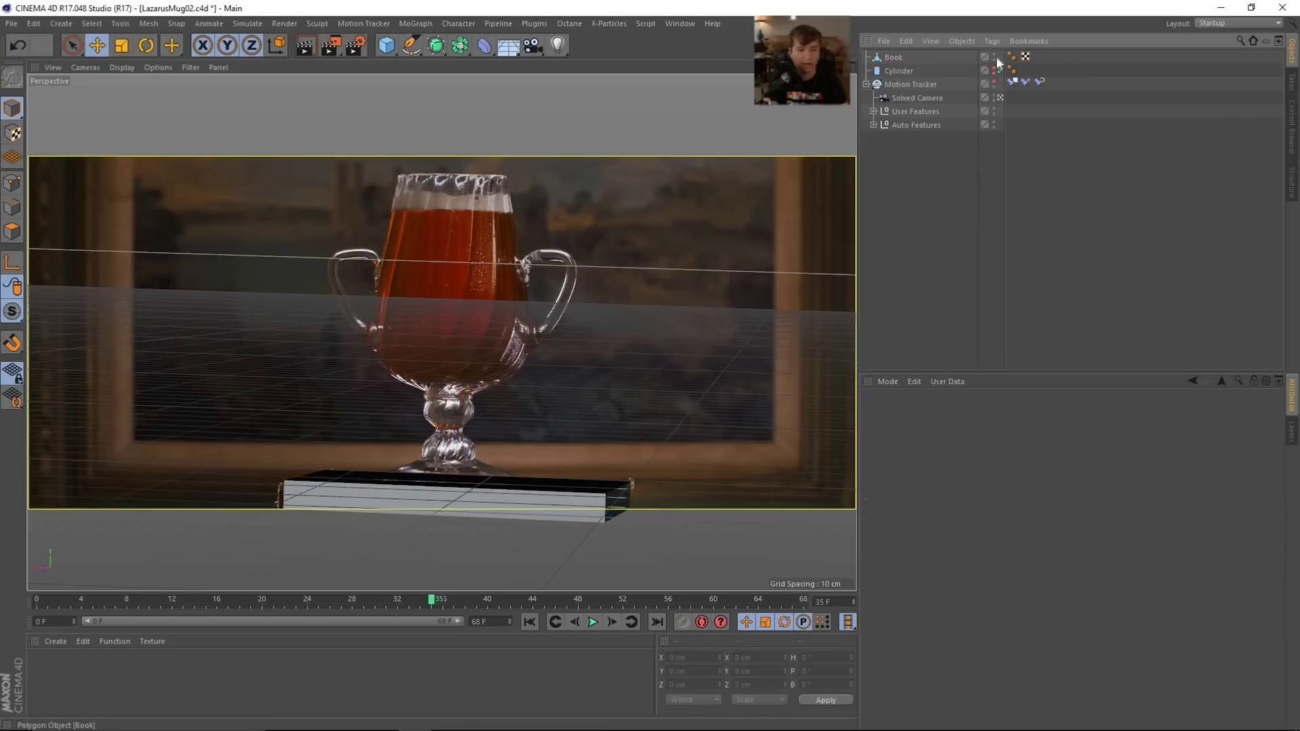
pyautogui.click(994, 57)
pyautogui.click(994, 70)
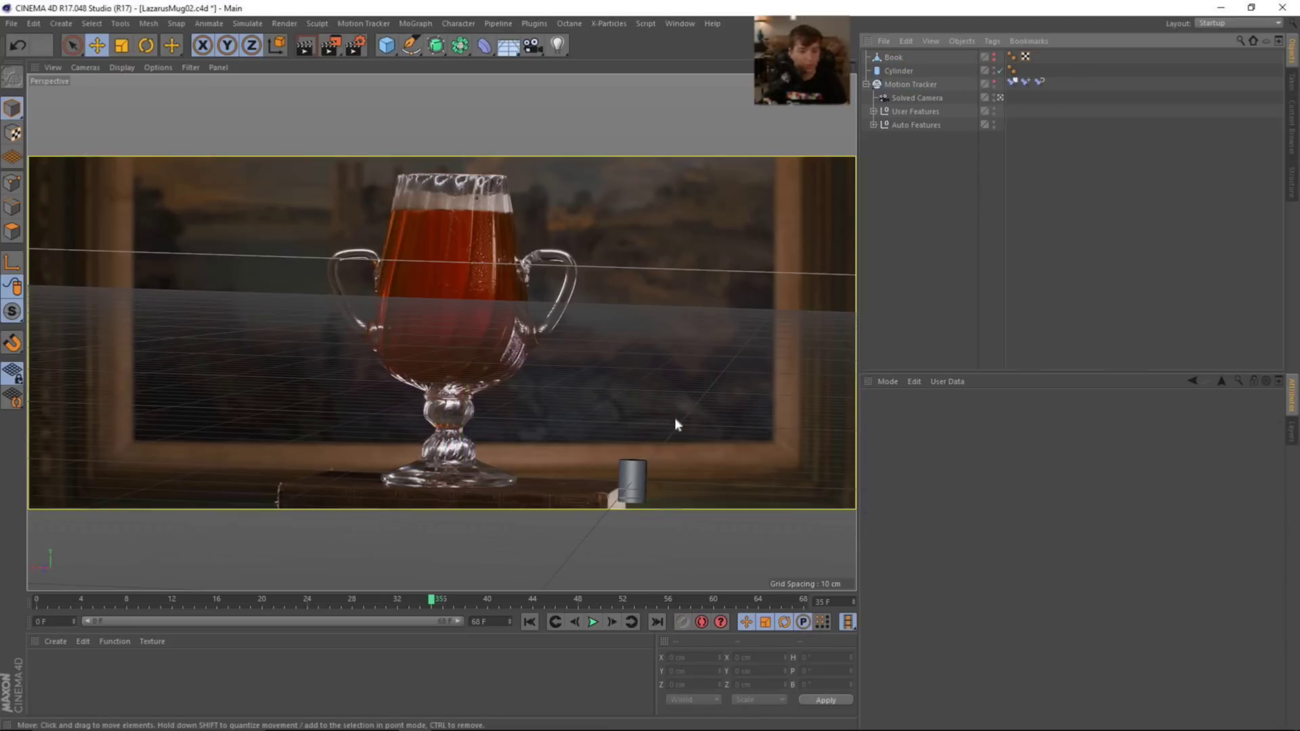
# - Give the Cylinder 8 rotation segments and turn off its caps
pyautogui.click(911, 71)
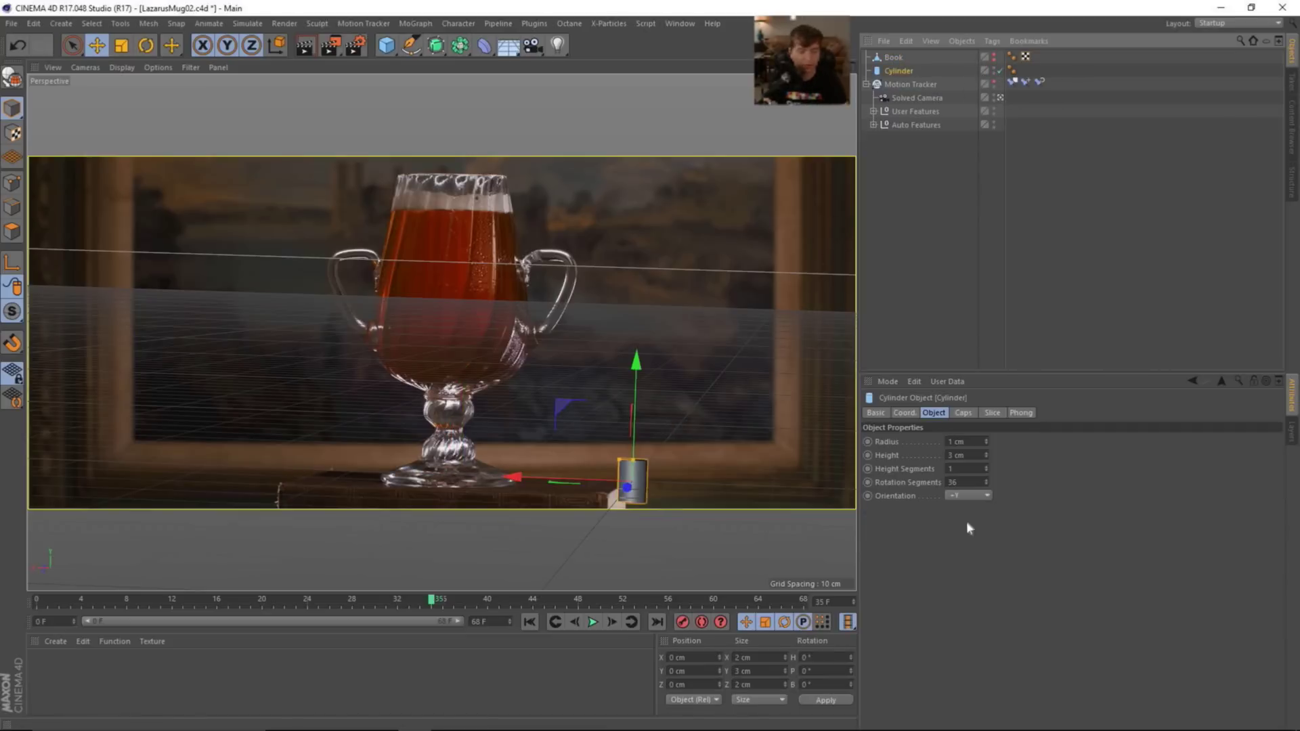
pyautogui.doubleClick(960, 481)
pyautogui.write('8')
pyautogui.press('Return')
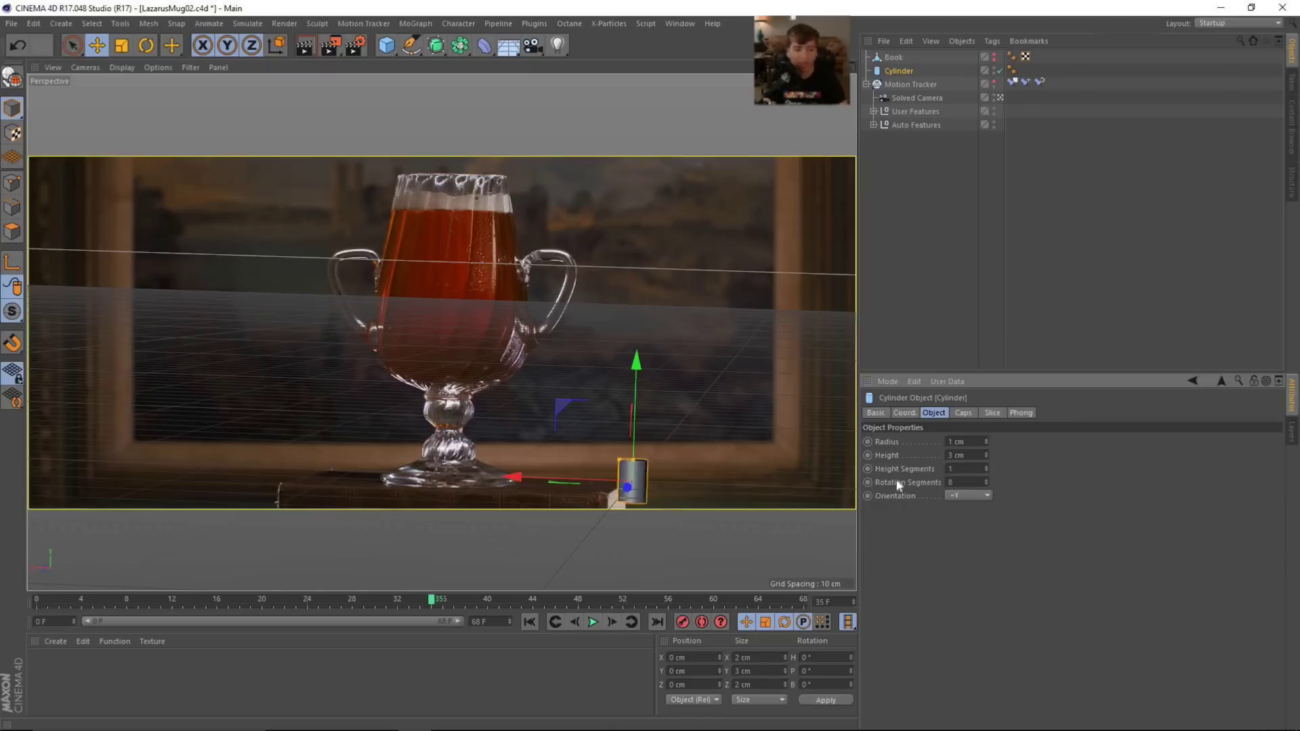
pyautogui.click(964, 415)
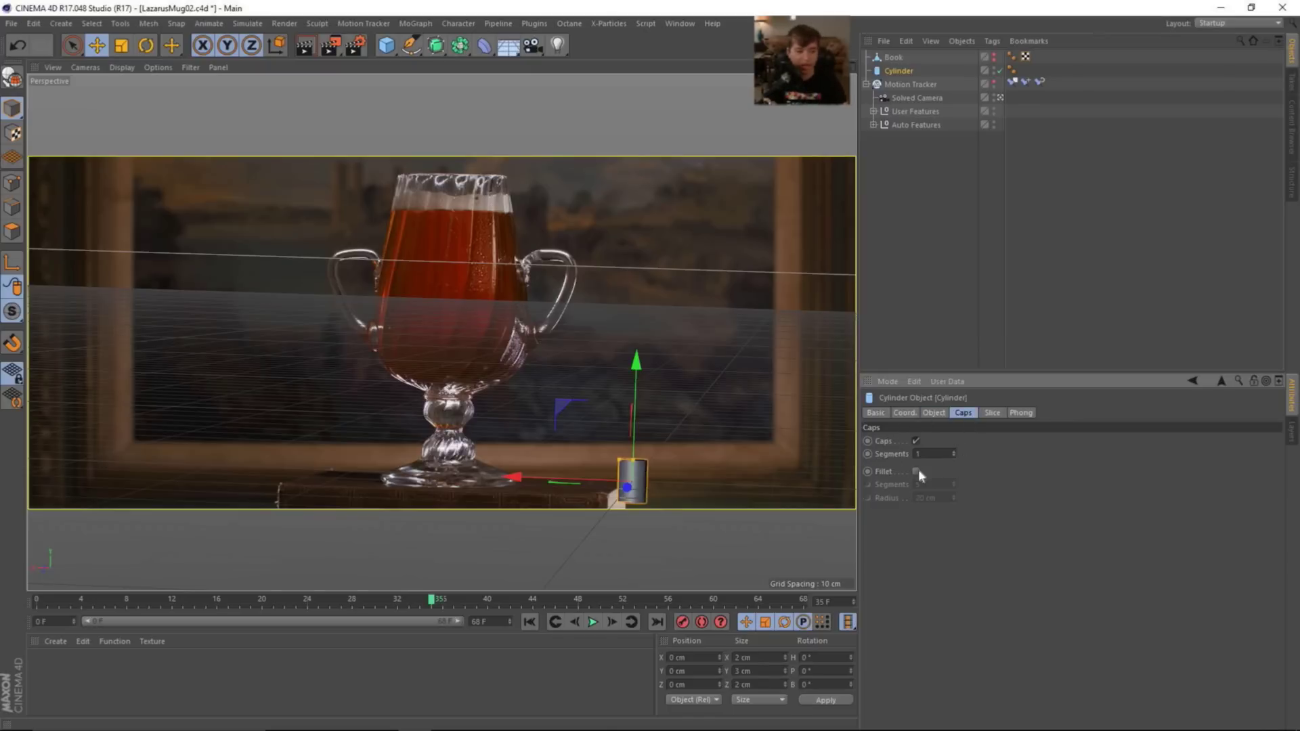
pyautogui.click(915, 441)
pyautogui.click(934, 414)
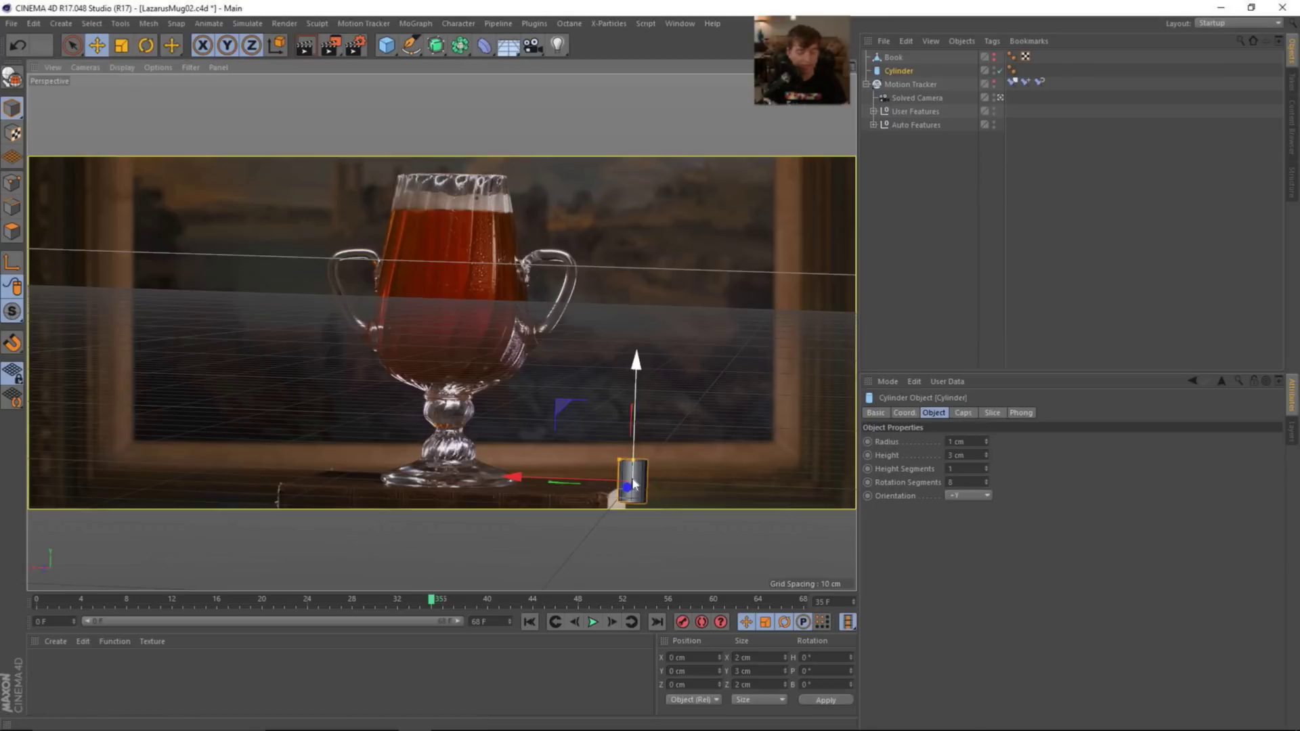
# - Set the Cylinder's P.Y to 3 cm/2, lifting it to 1.5 cm
pyautogui.press('n')
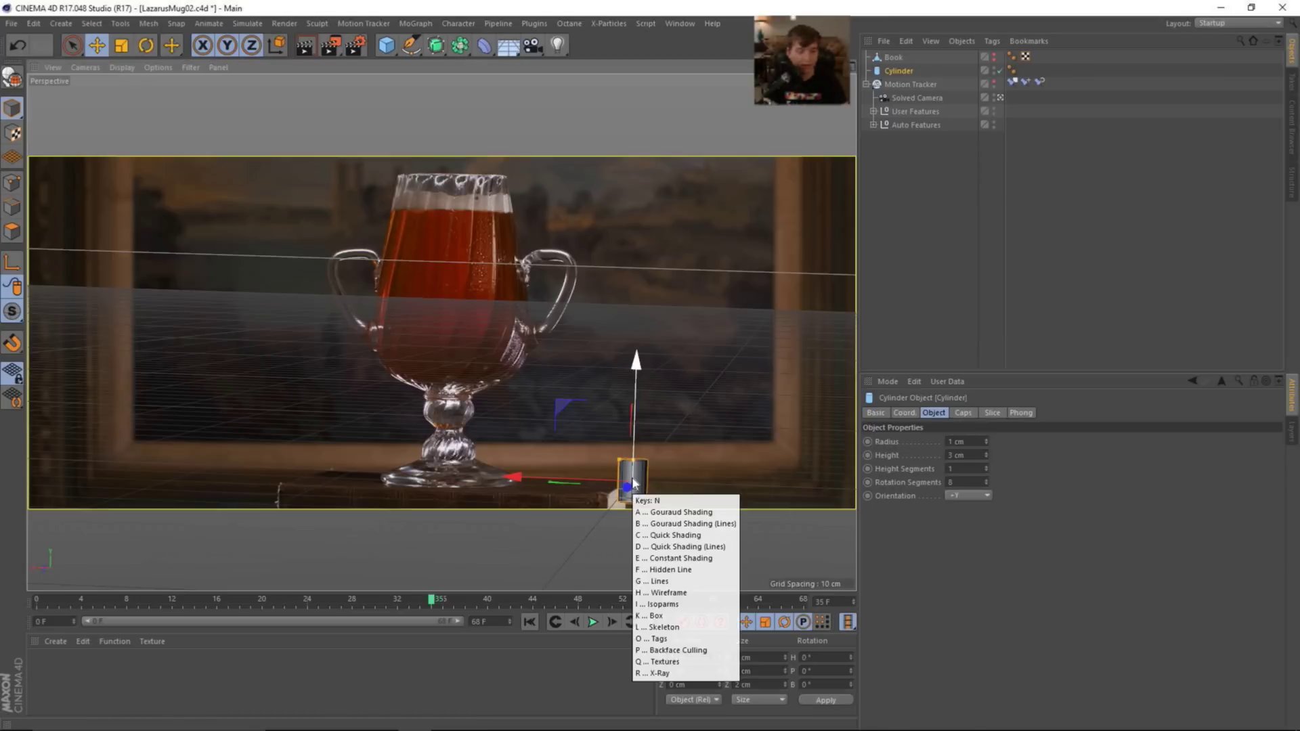
pyautogui.press('n')
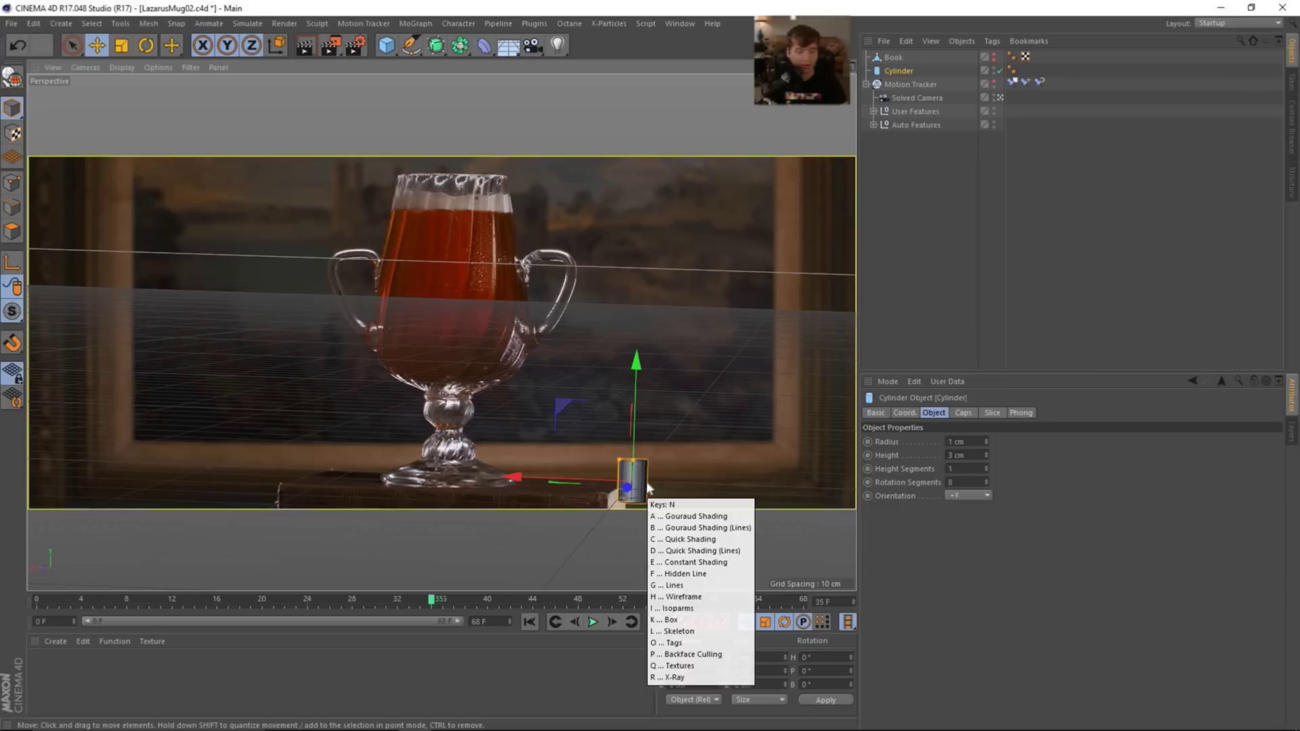
pyautogui.press('Escape')
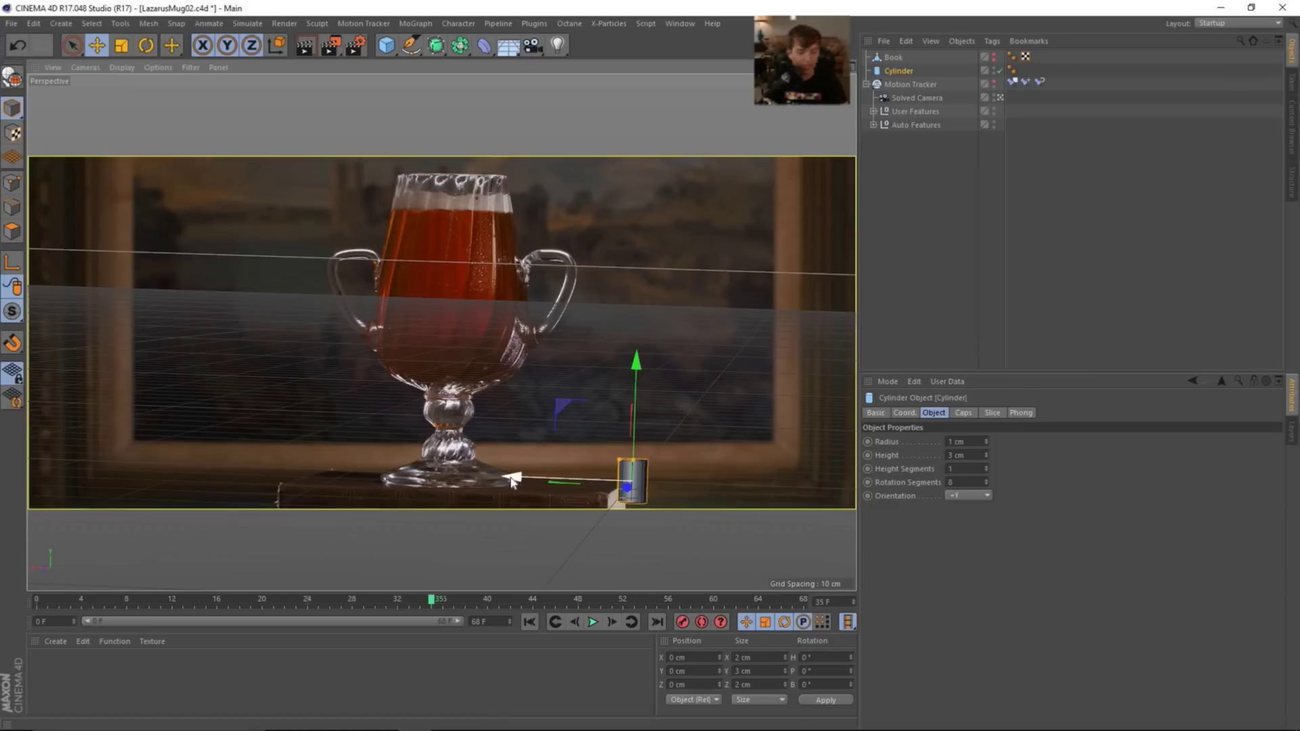
pyautogui.moveTo(513, 481); pyautogui.dragTo(510, 479)
pyautogui.hotkey('ctrl', 'z')
pyautogui.click(976, 457)
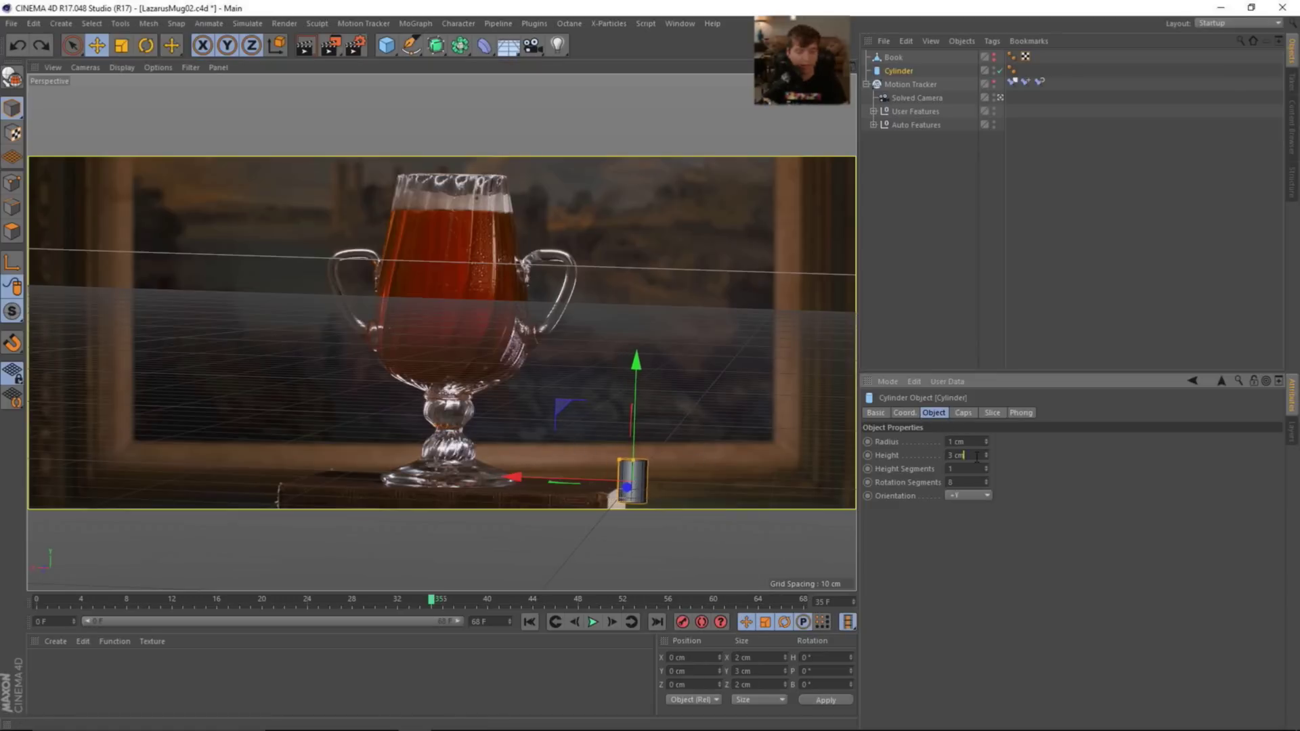
pyautogui.click(903, 413)
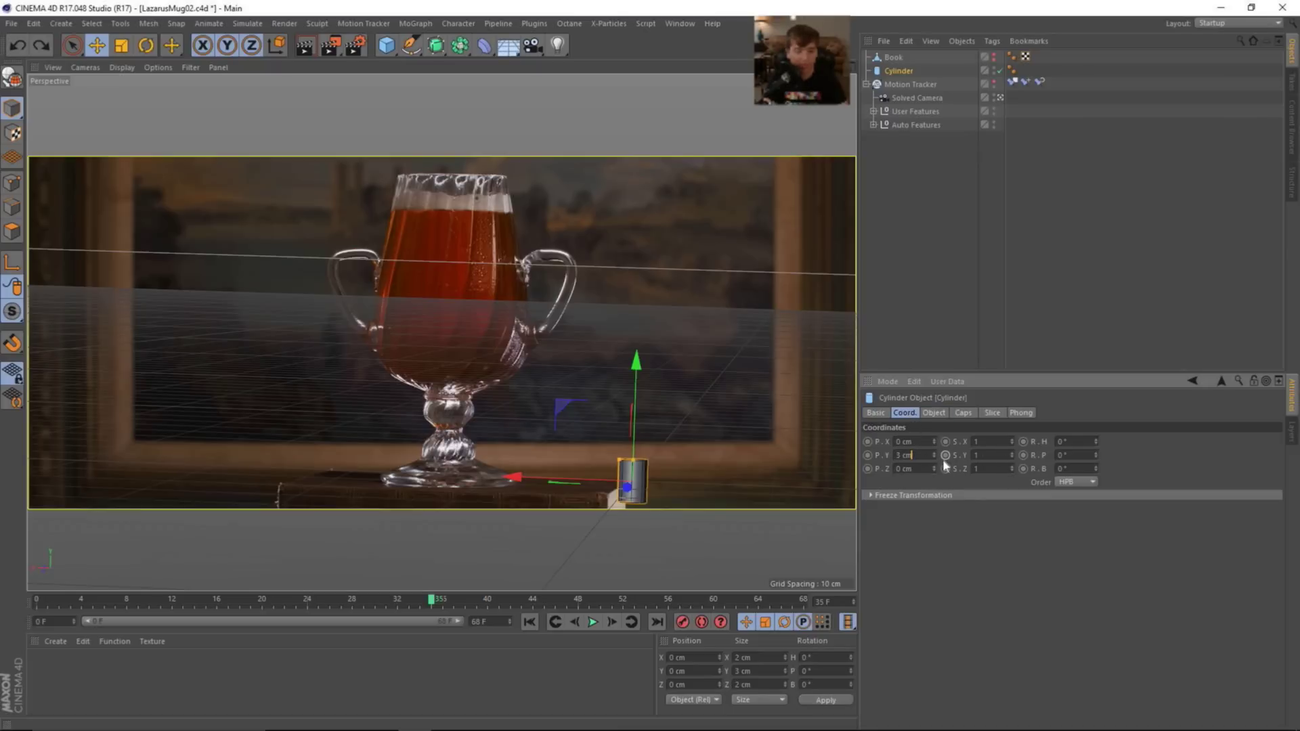
pyautogui.write('/2')
pyautogui.press('Return')
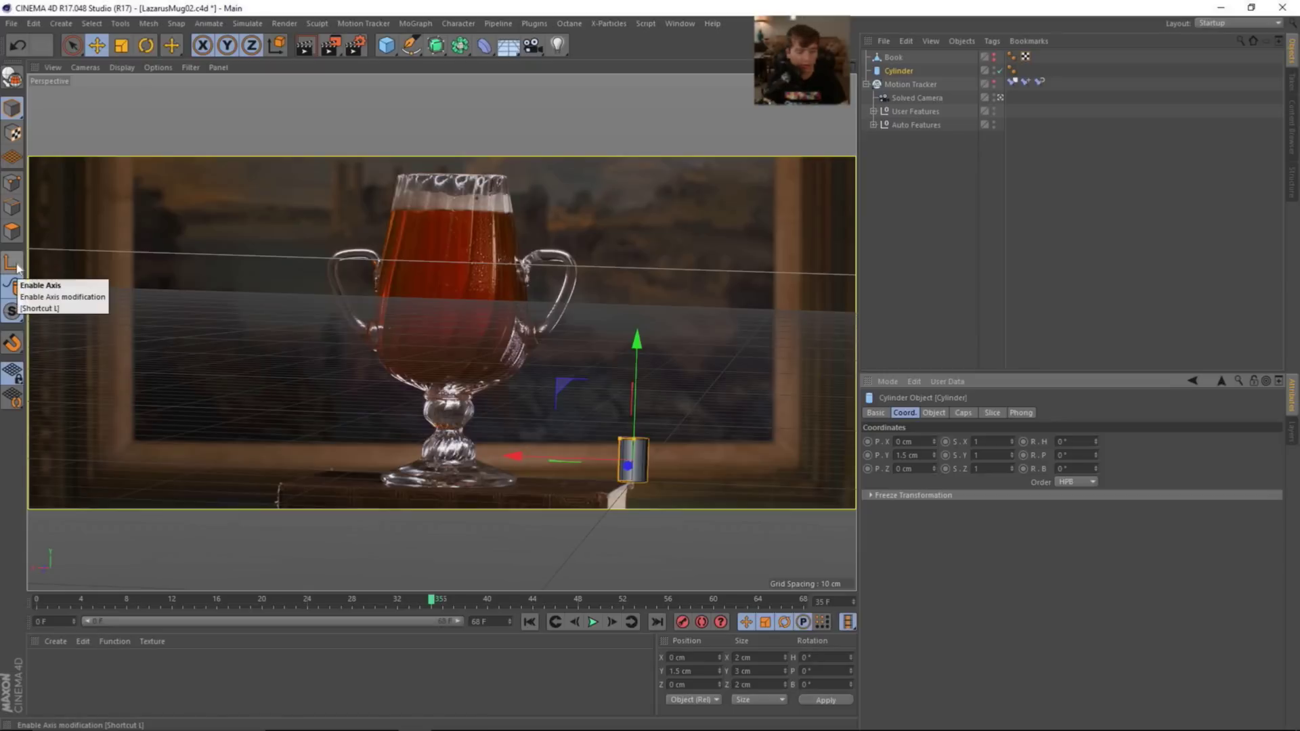
# - Make the Cylinder editable and set its Position Y to 0 cm
pyautogui.press('c')
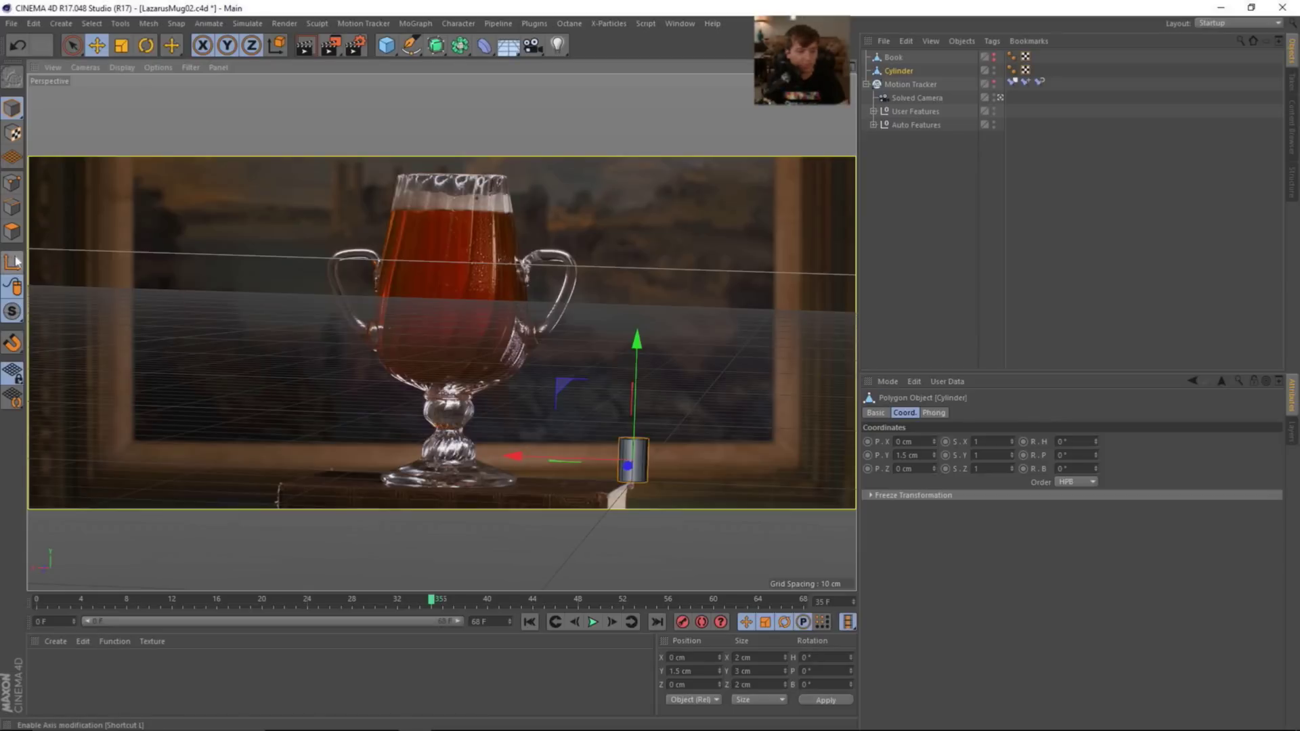
pyautogui.click(677, 670)
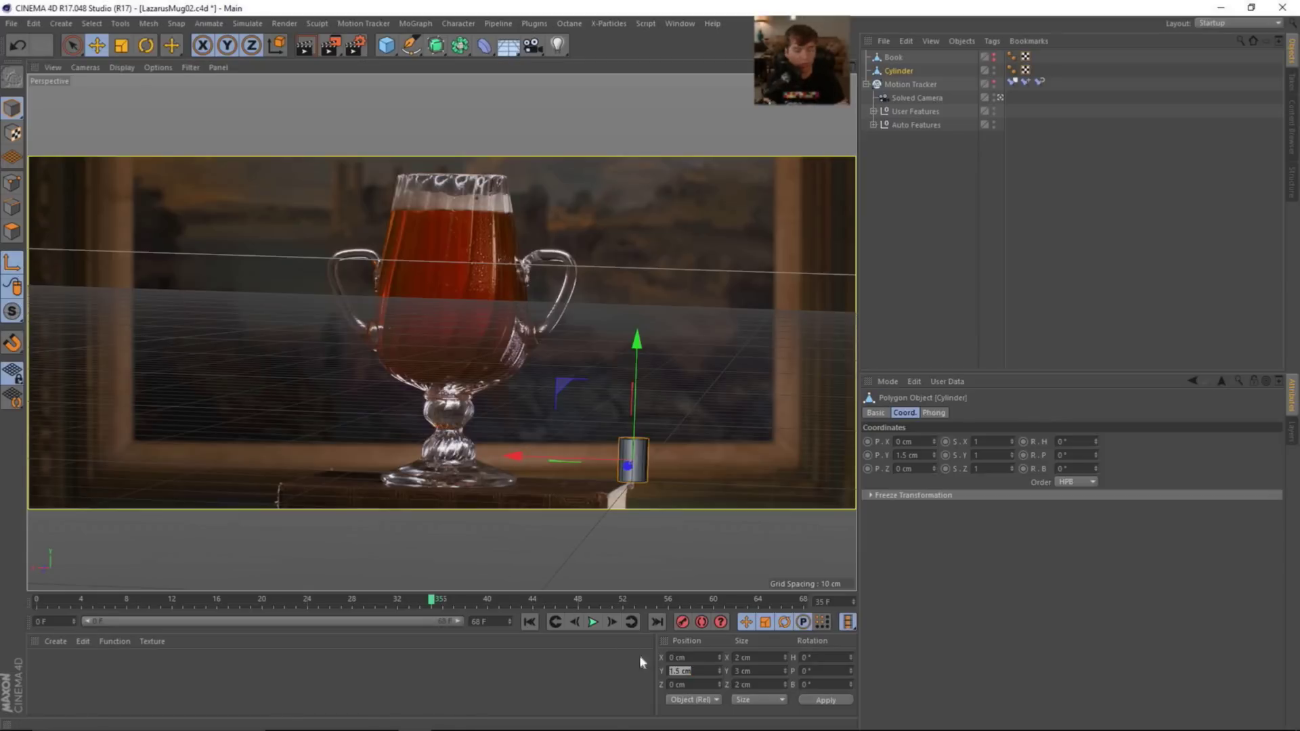
pyautogui.write('0')
pyautogui.press('Return')
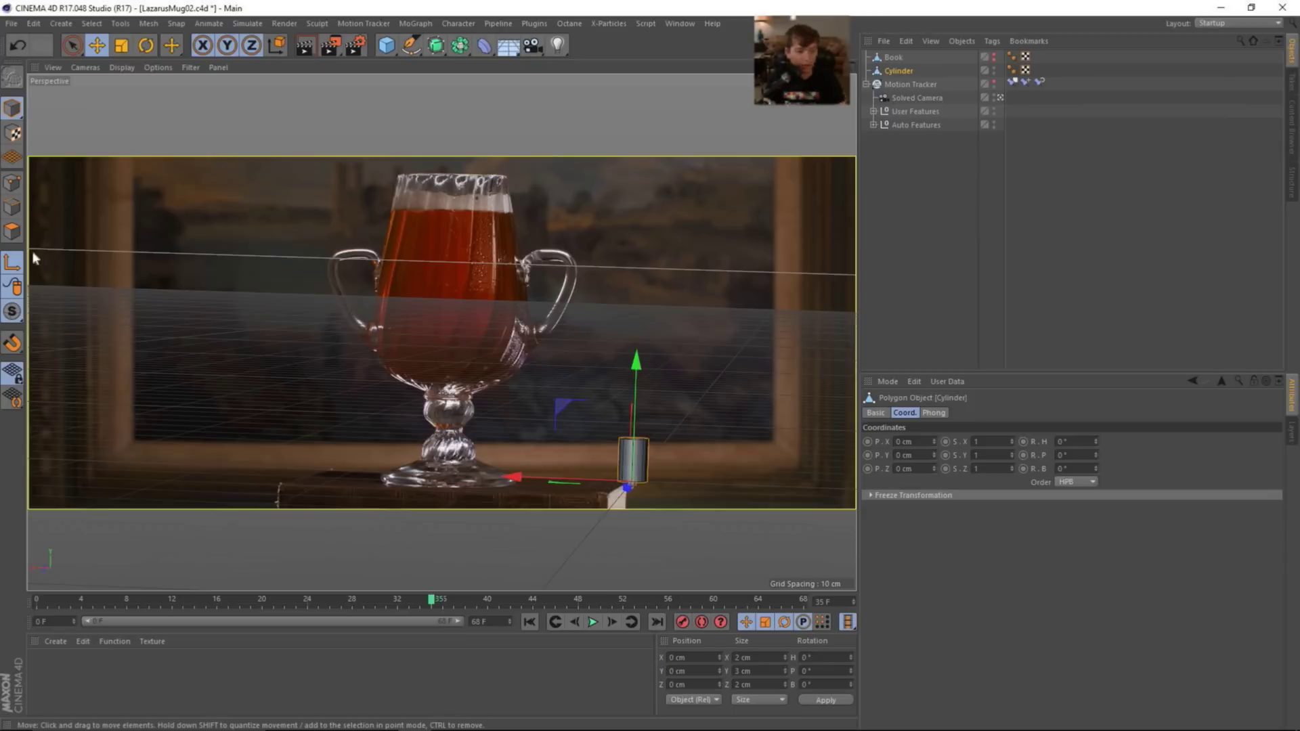
# - Slide the Cylinder along X beneath the mug's stem, checking from above, then return to the Solved Camera
pyautogui.moveTo(516, 477); pyautogui.dragTo(331, 444)
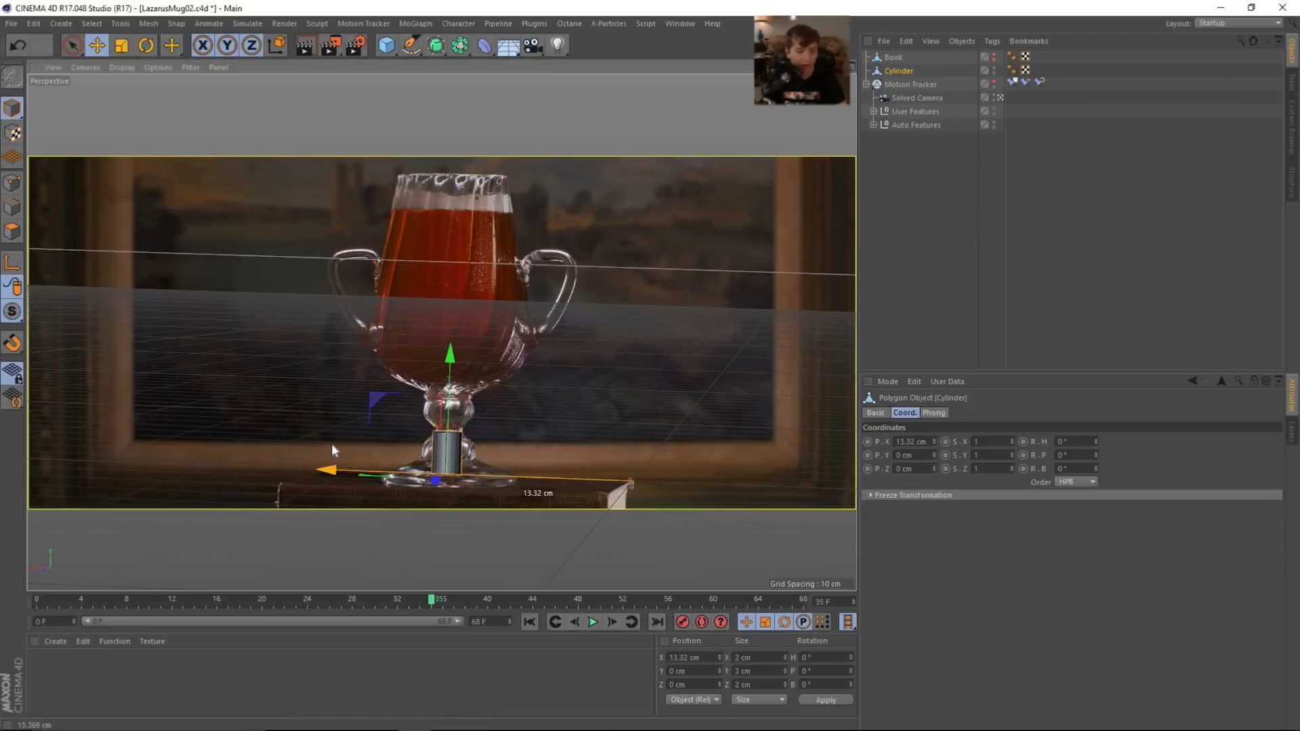
pyautogui.click(1000, 97)
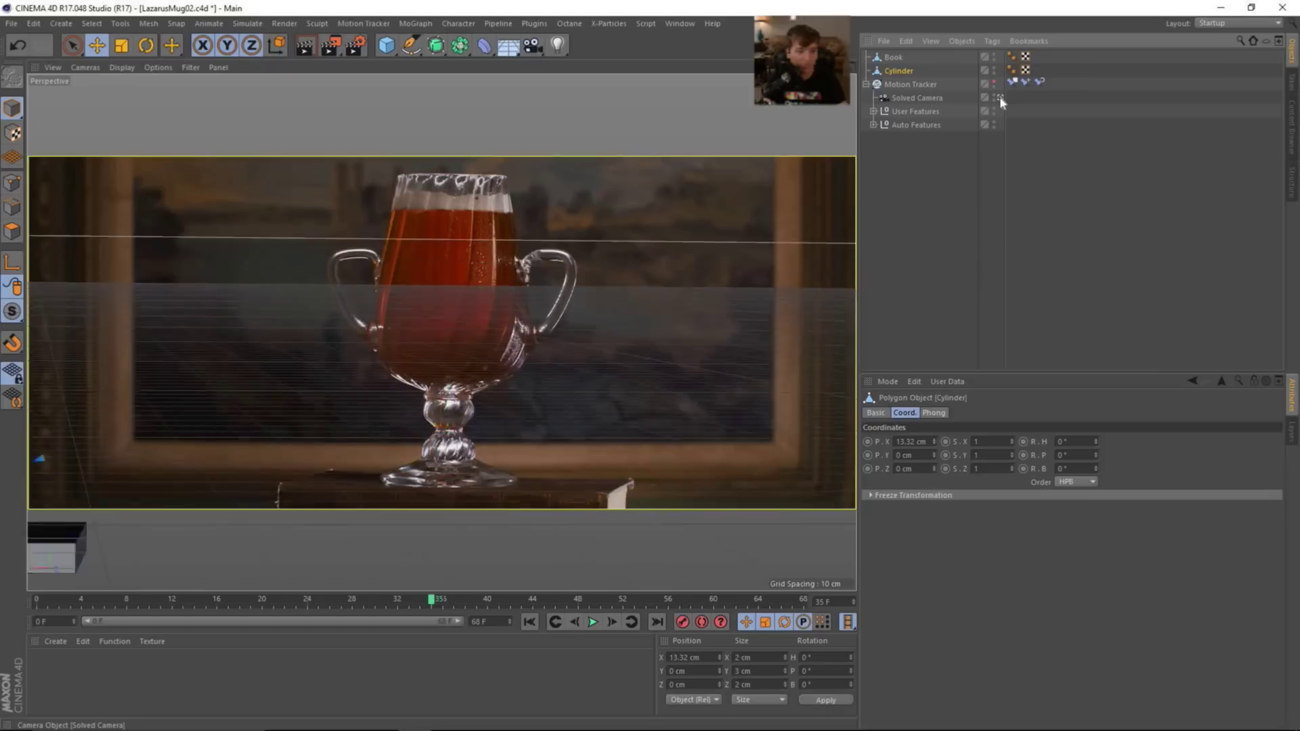
pyautogui.scroll(3, 640, 423)
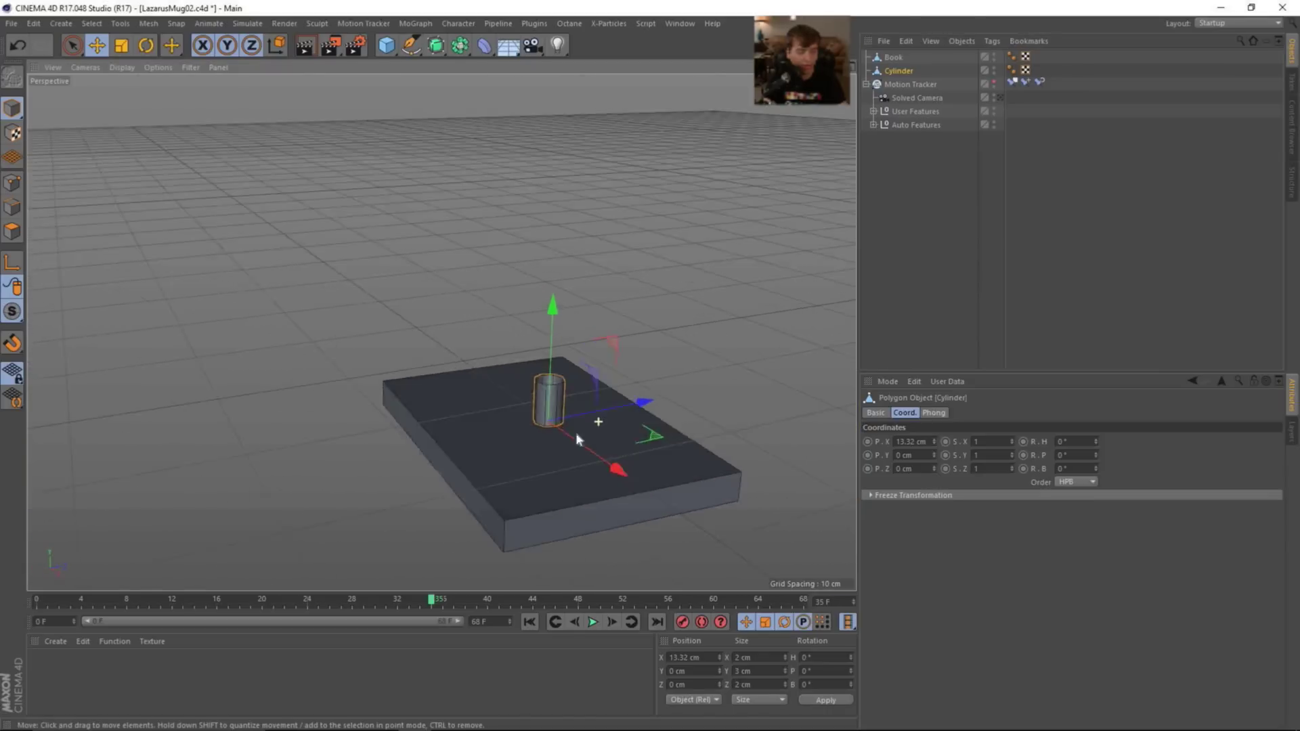
pyautogui.keyDown('alt'); pyautogui.moveTo(575, 431); pyautogui.dragTo(575, 482); pyautogui.keyUp('alt')
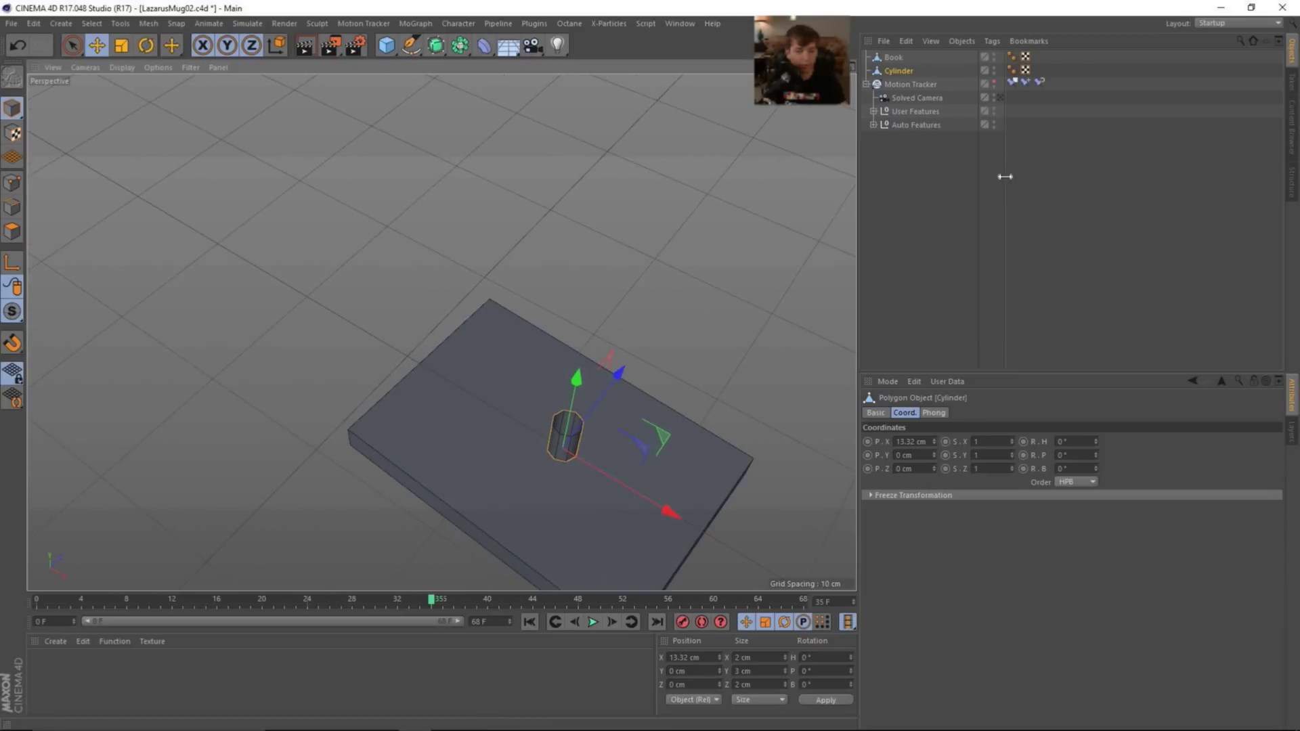
pyautogui.click(1001, 97)
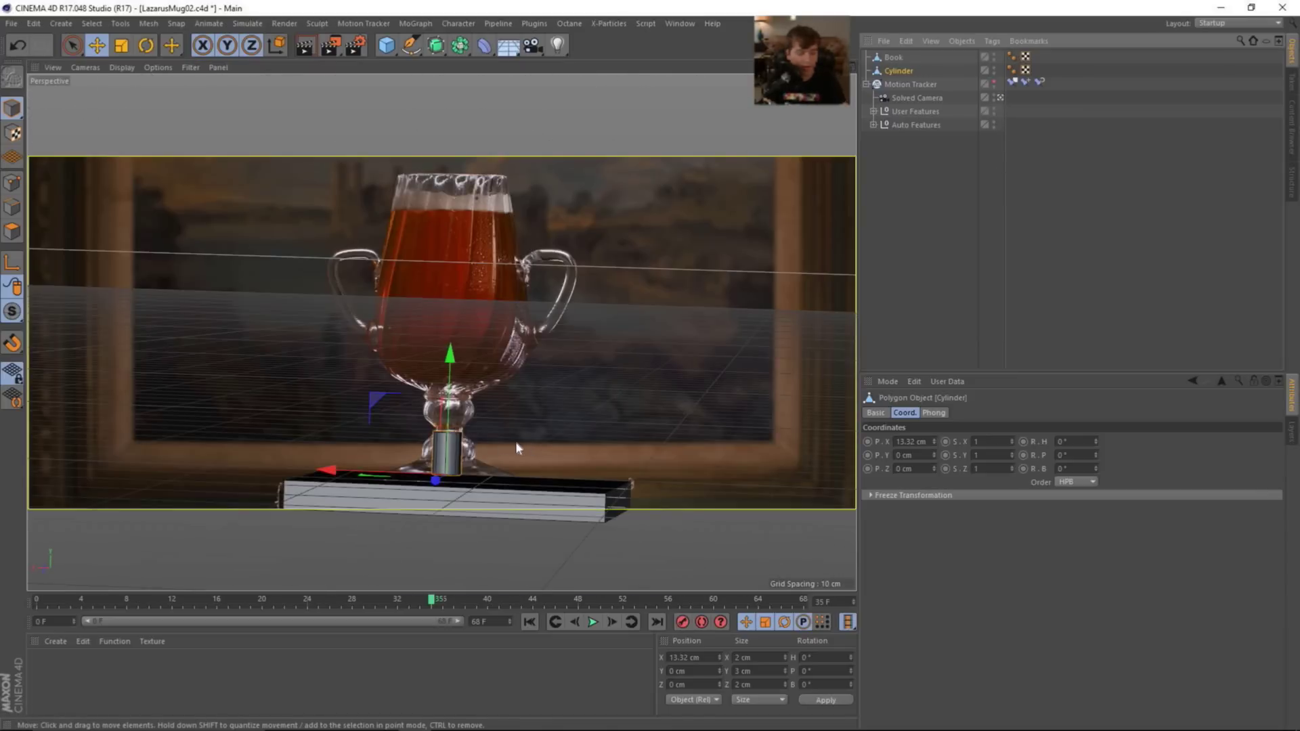
# - Scale the Cylinder up to about 3.61 × 5.415 × 3.61 cm to fit the stem
pyautogui.press('t')
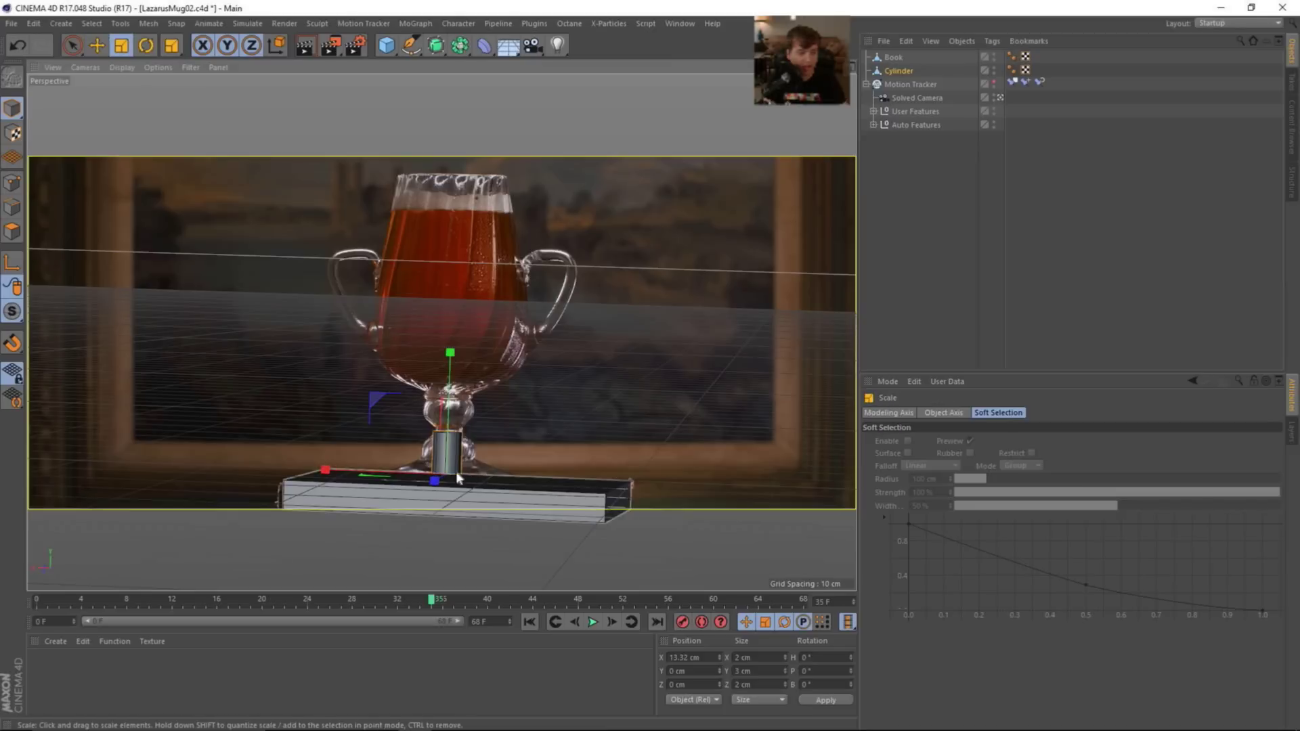
pyautogui.moveTo(567, 425); pyautogui.dragTo(759, 440)
pyautogui.moveTo(523, 404); pyautogui.dragTo(738, 428)
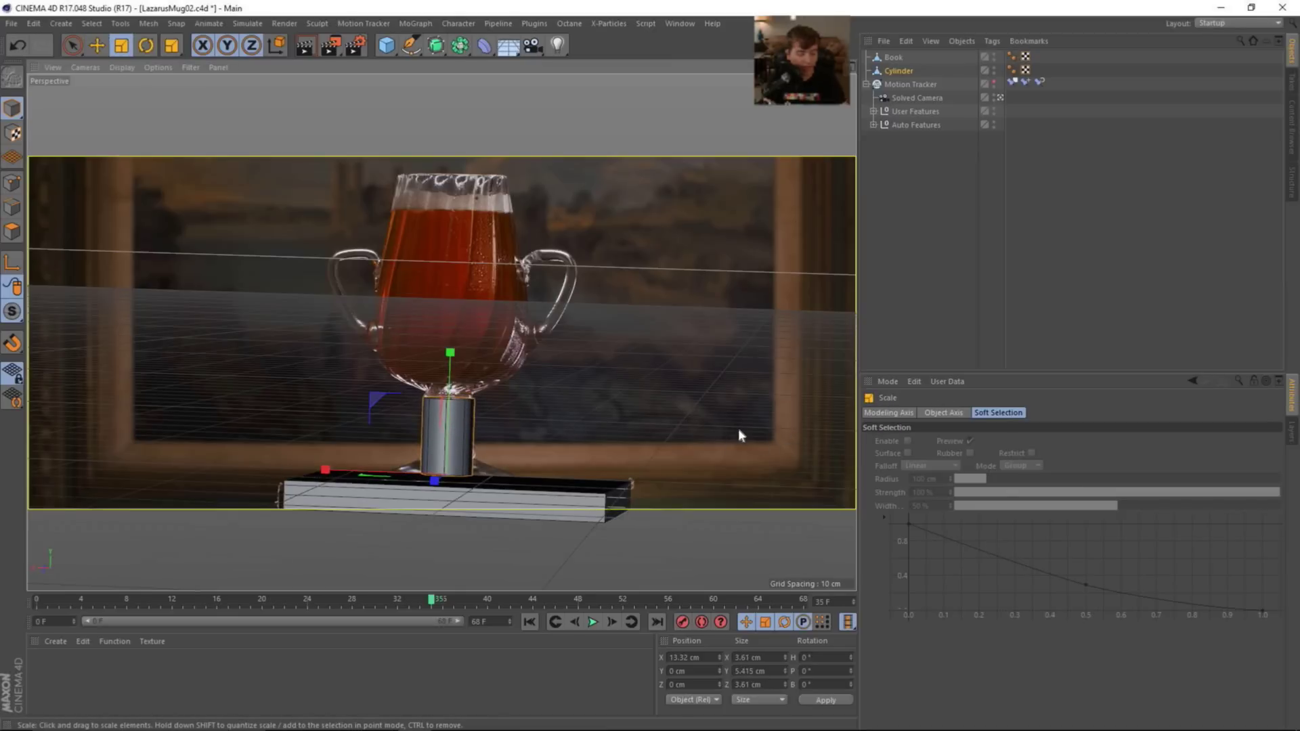
# - In line view, narrow the Cylinder's top points to about 96% and raise them 0.236 cm
pyautogui.press('n')
pyautogui.press('g')
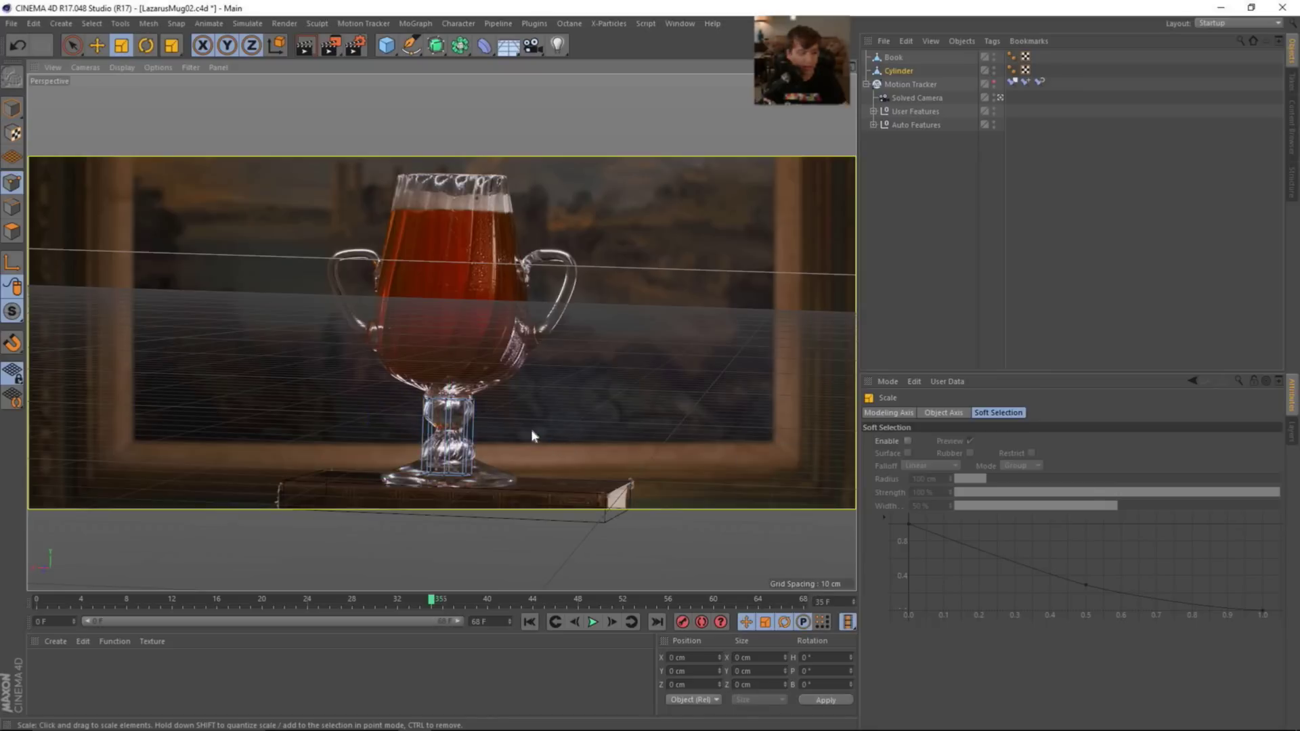
pyautogui.press('space')
pyautogui.moveTo(73, 45); pyautogui.dragTo(128, 91)
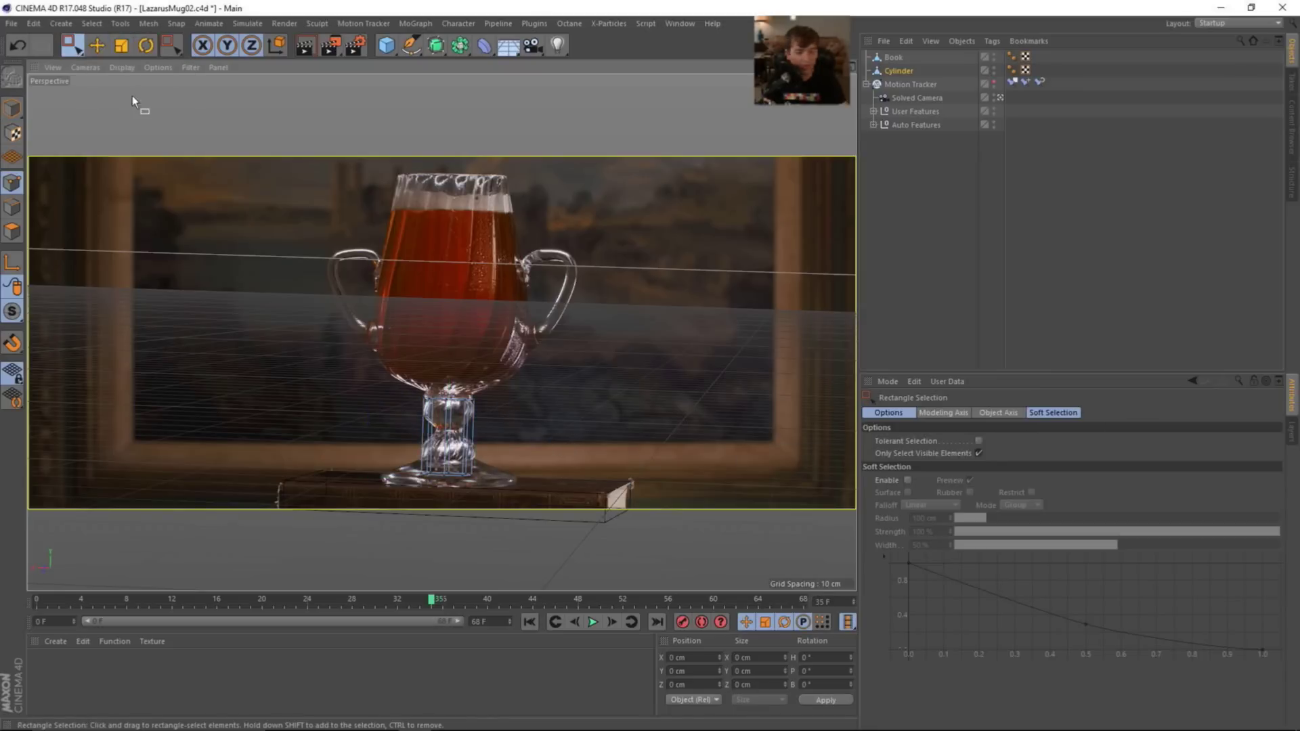
pyautogui.click(978, 454)
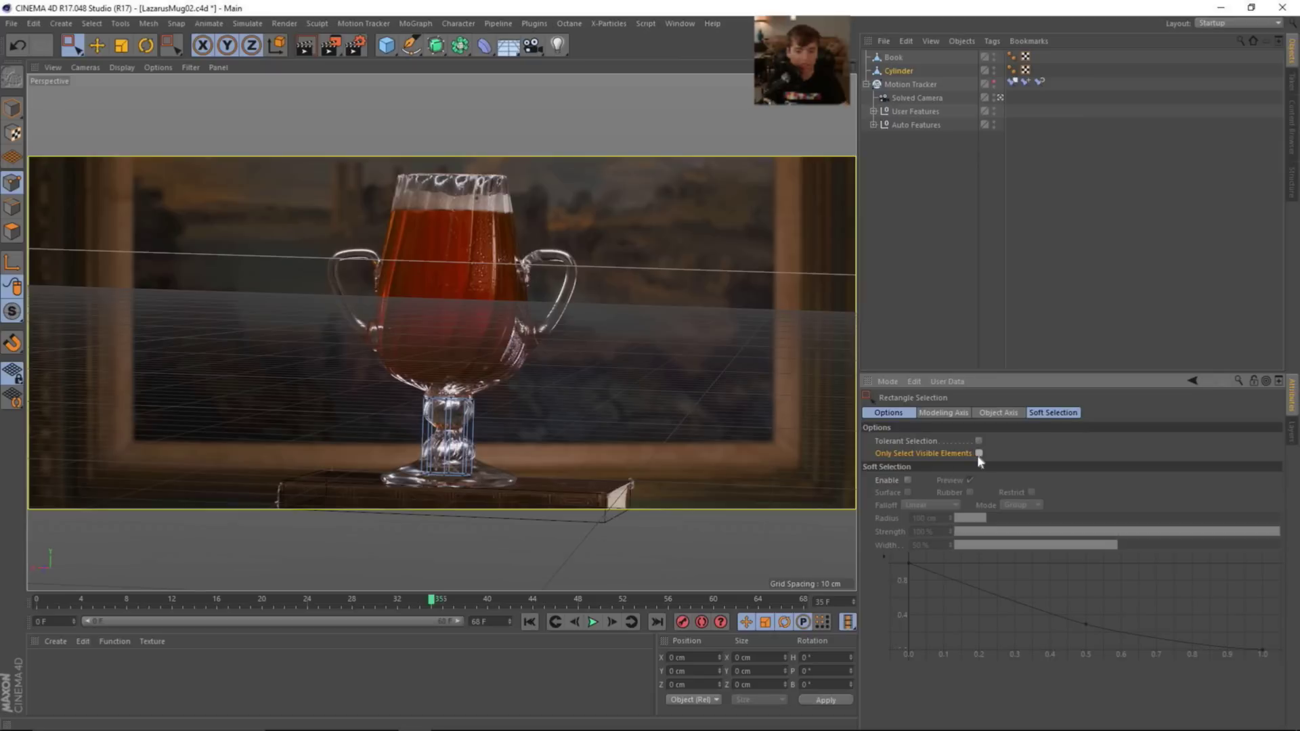
pyautogui.moveTo(551, 362); pyautogui.dragTo(376, 440)
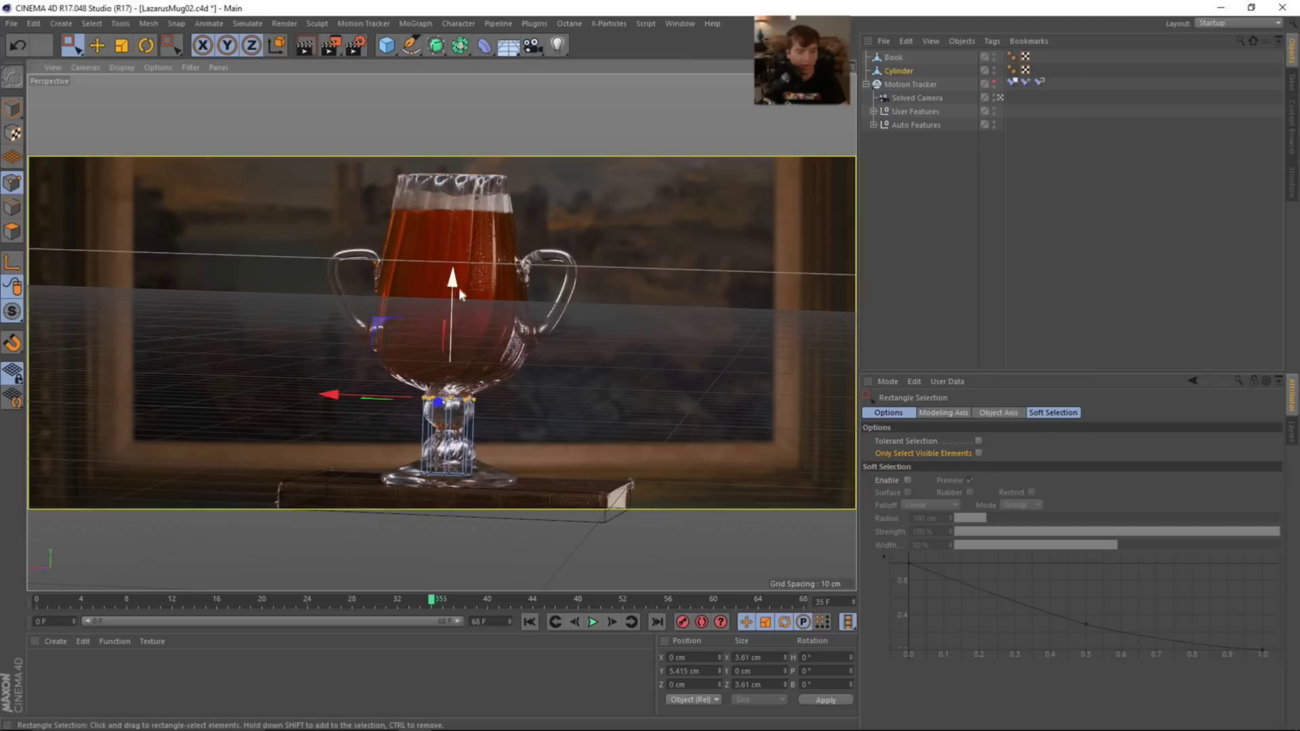
pyautogui.press('t')
pyautogui.moveTo(524, 388); pyautogui.dragTo(498, 387)
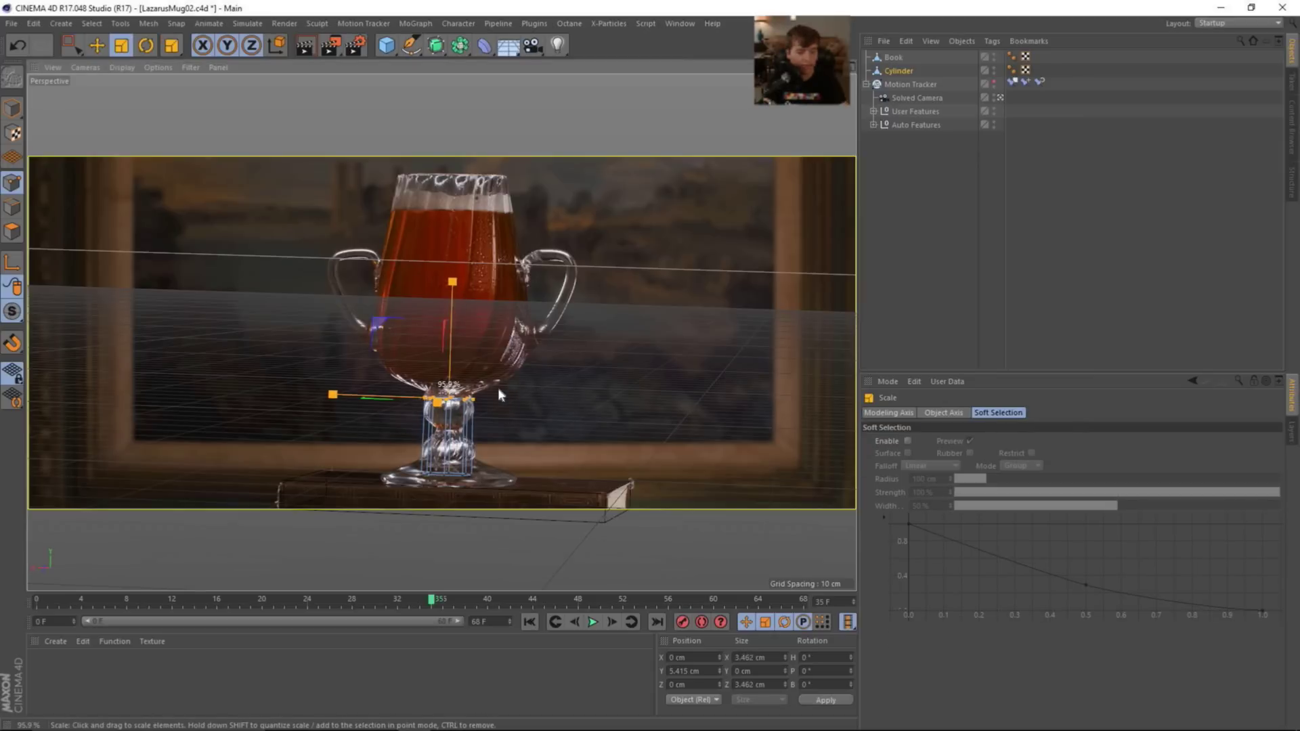
pyautogui.press('e')
pyautogui.moveTo(450, 282); pyautogui.dragTo(451, 277)
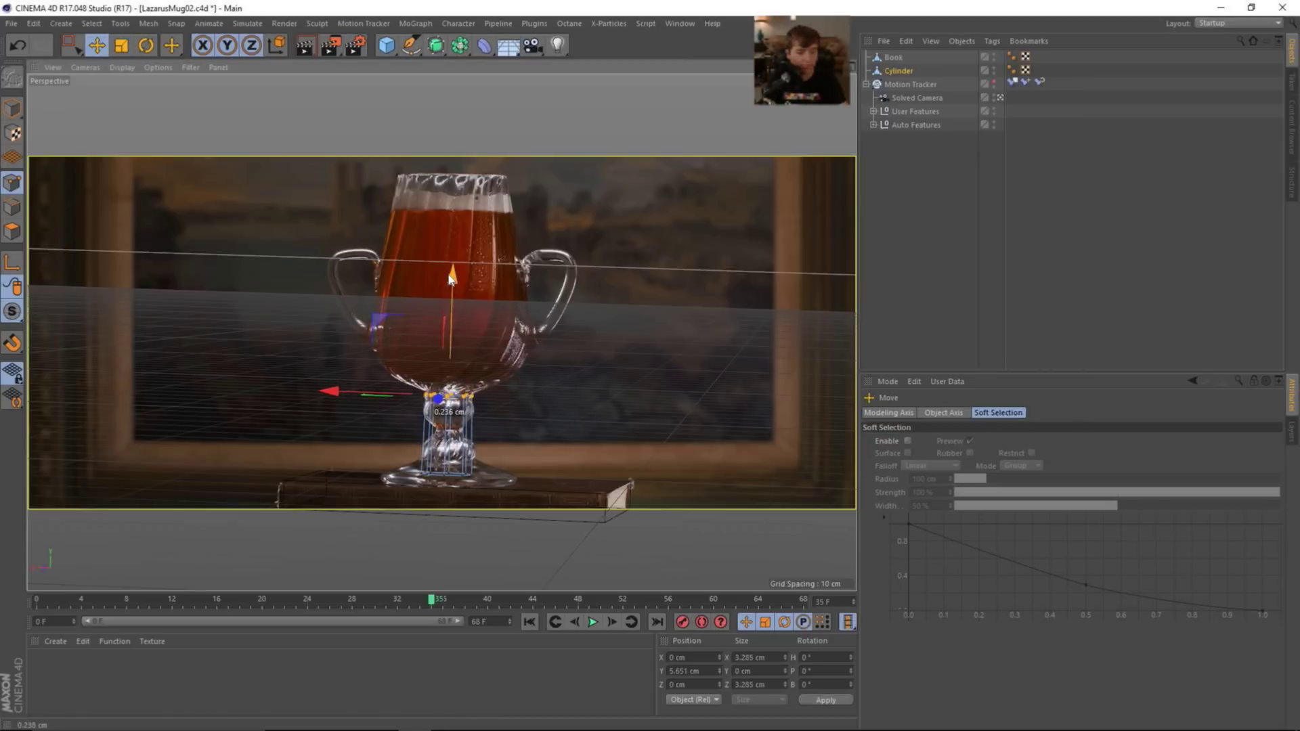
# - Select the Cylinder's bottom points and widen the base to the mug's foot, 9.292 cm
pyautogui.press('0')
pyautogui.moveTo(473, 445); pyautogui.dragTo(382, 489)
pyautogui.press('e')
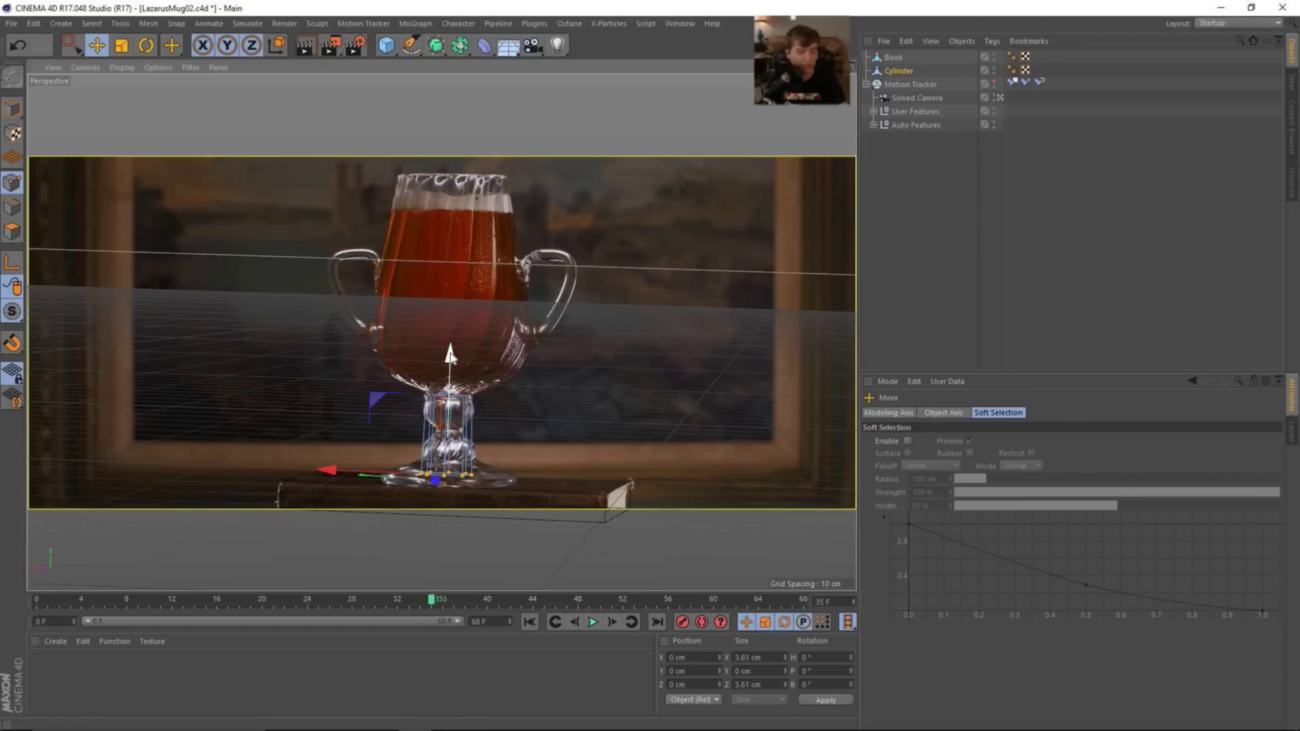
pyautogui.press('t')
pyautogui.moveTo(556, 426); pyautogui.dragTo(1182, 432)
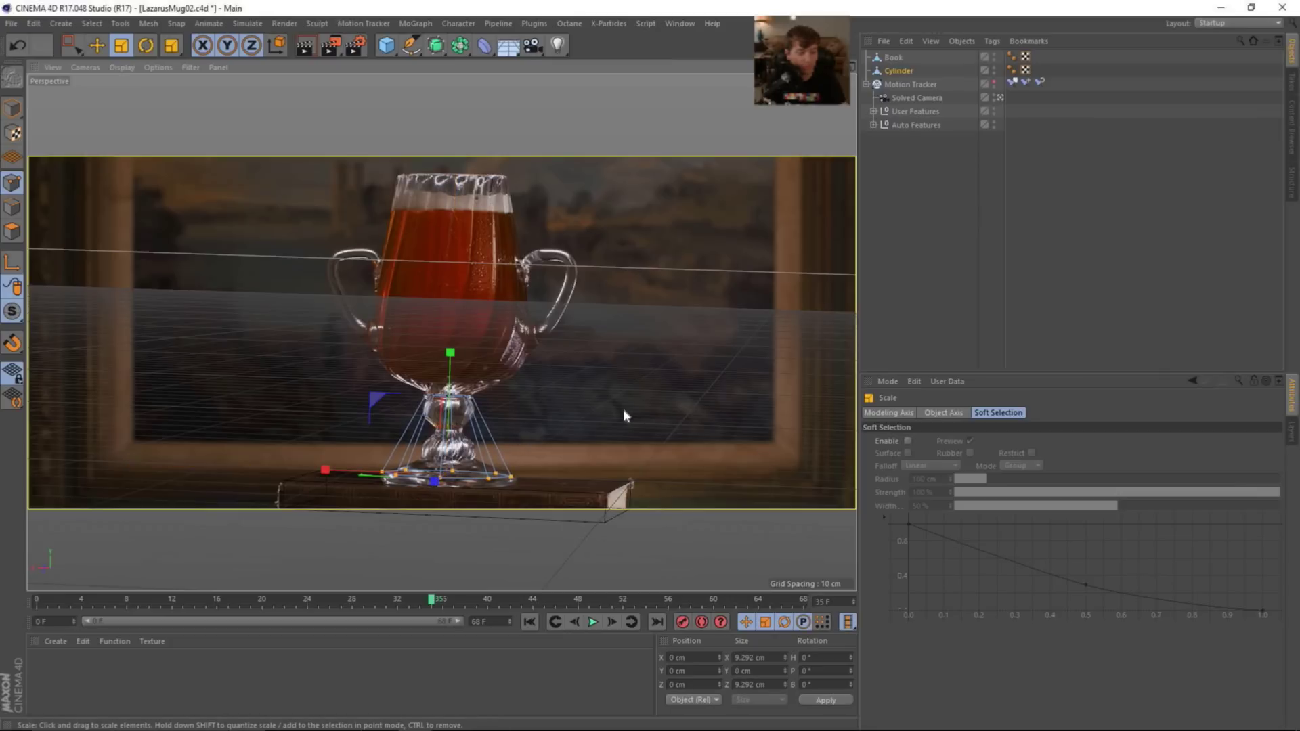
# - Move the whole Cylinder along Z and X to sit over the mug
pyautogui.click(898, 70)
pyautogui.press('e')
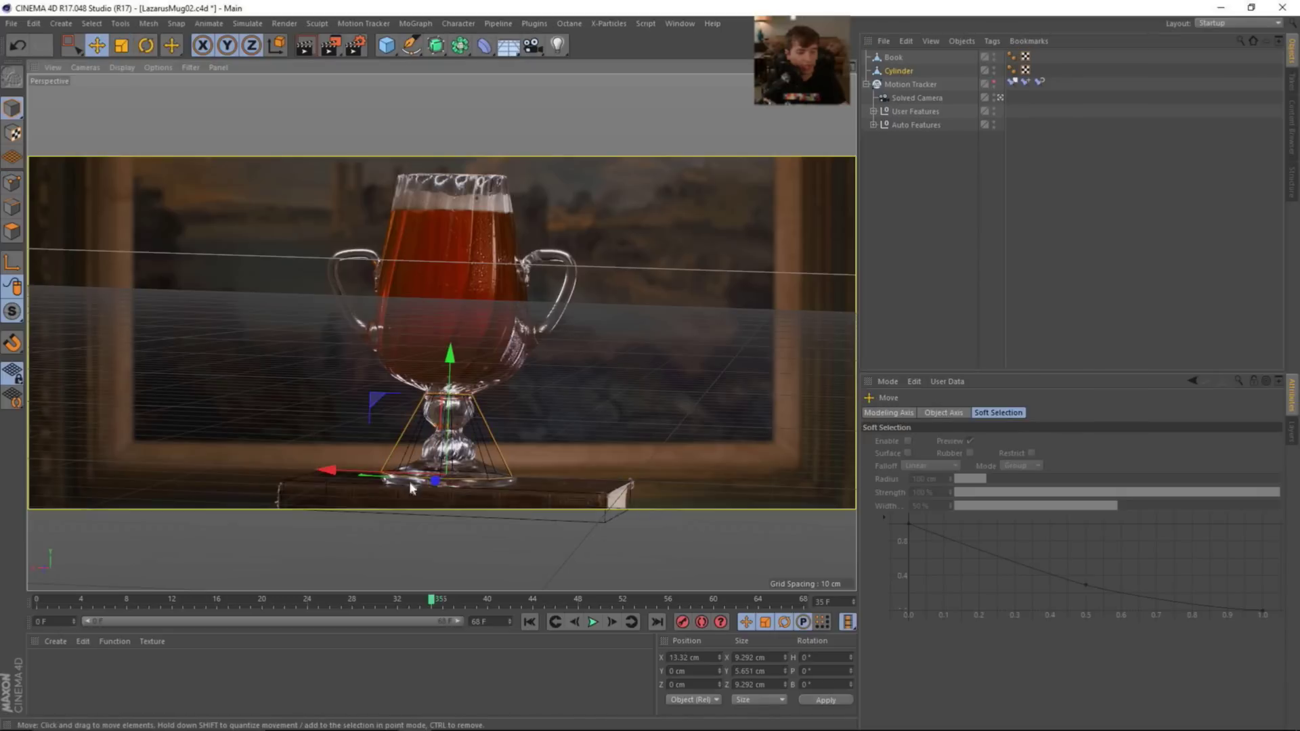
pyautogui.moveTo(437, 488); pyautogui.dragTo(422, 493)
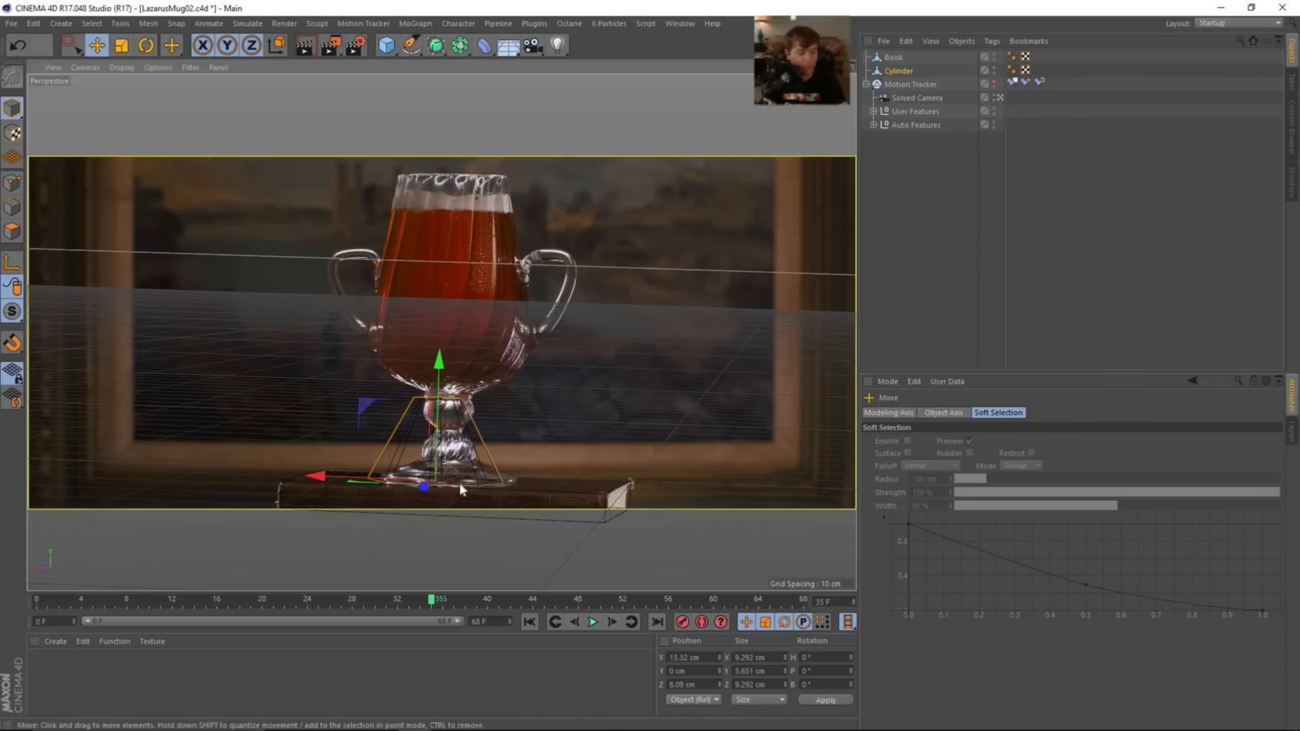
pyautogui.moveTo(318, 479); pyautogui.dragTo(332, 482)
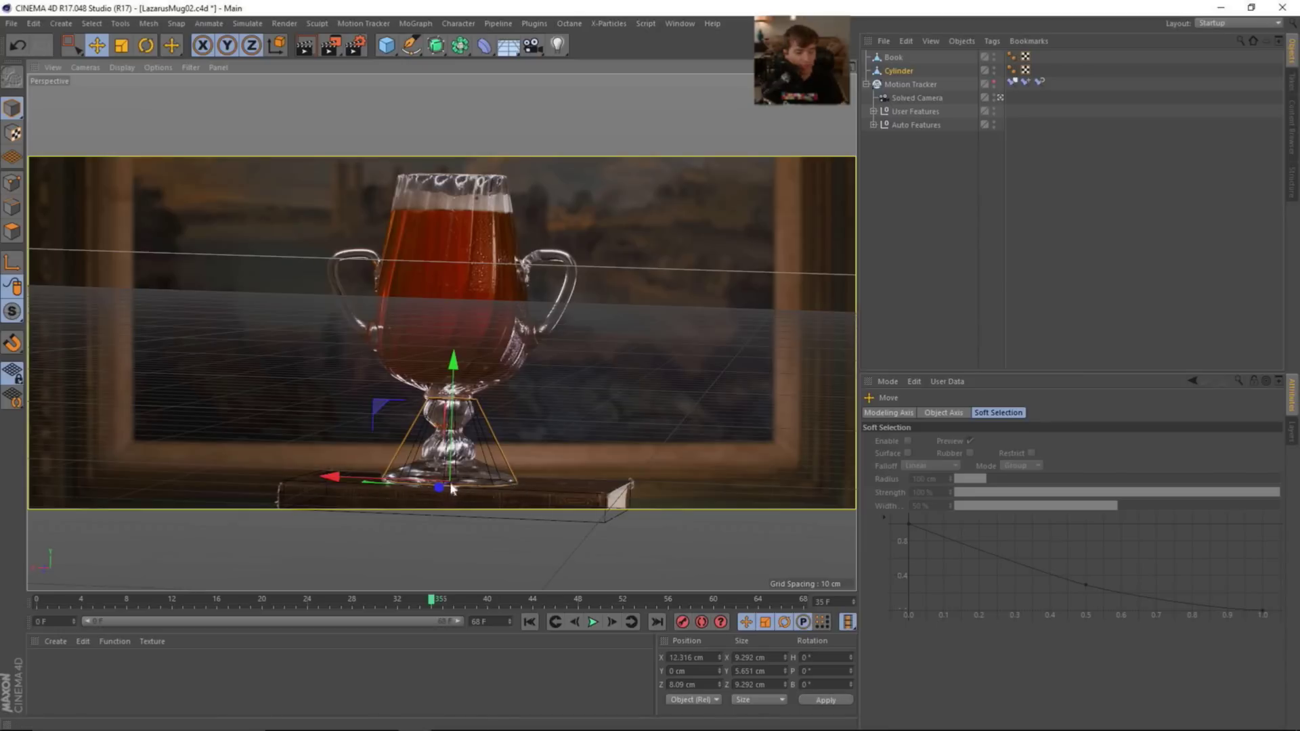
pyautogui.moveTo(439, 489); pyautogui.dragTo(325, 473)
# - Select the stem-top point ring, resize it slightly, and nudge it along X onto the stem
pyautogui.press('Return')
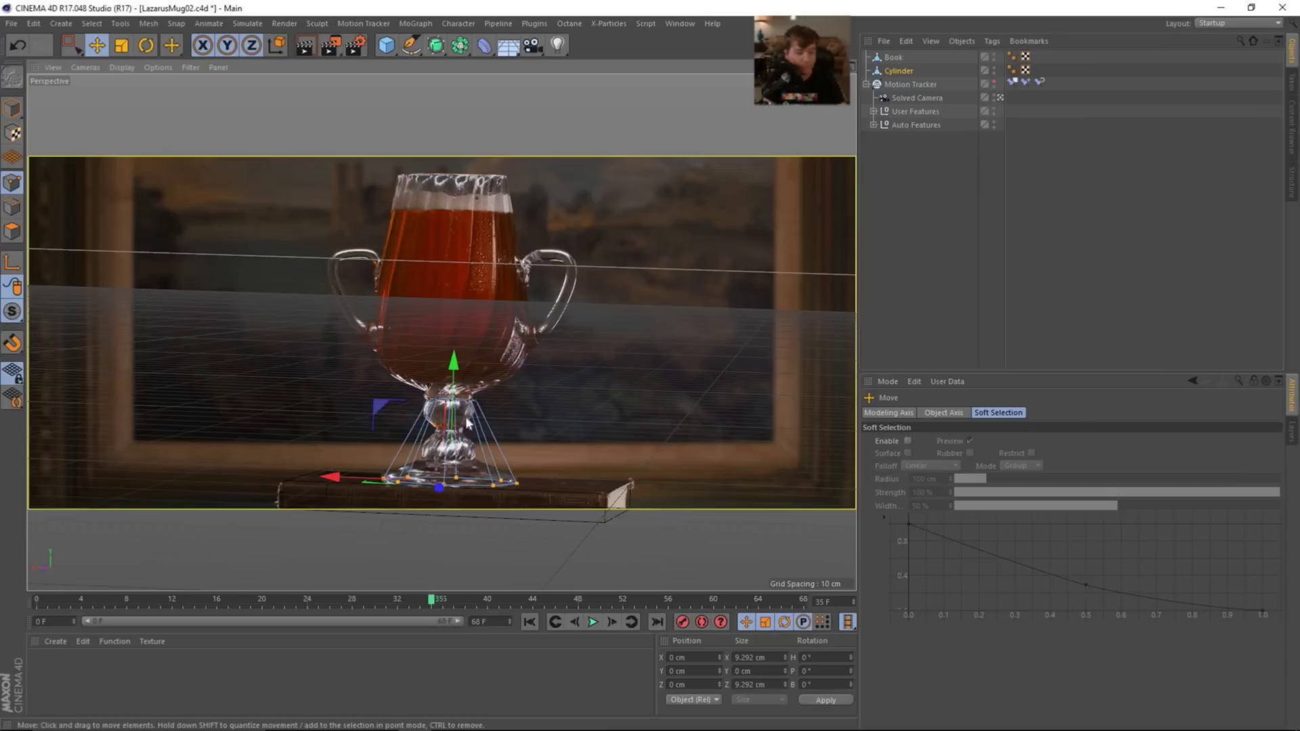
pyautogui.press('0')
pyautogui.moveTo(521, 406); pyautogui.dragTo(410, 375)
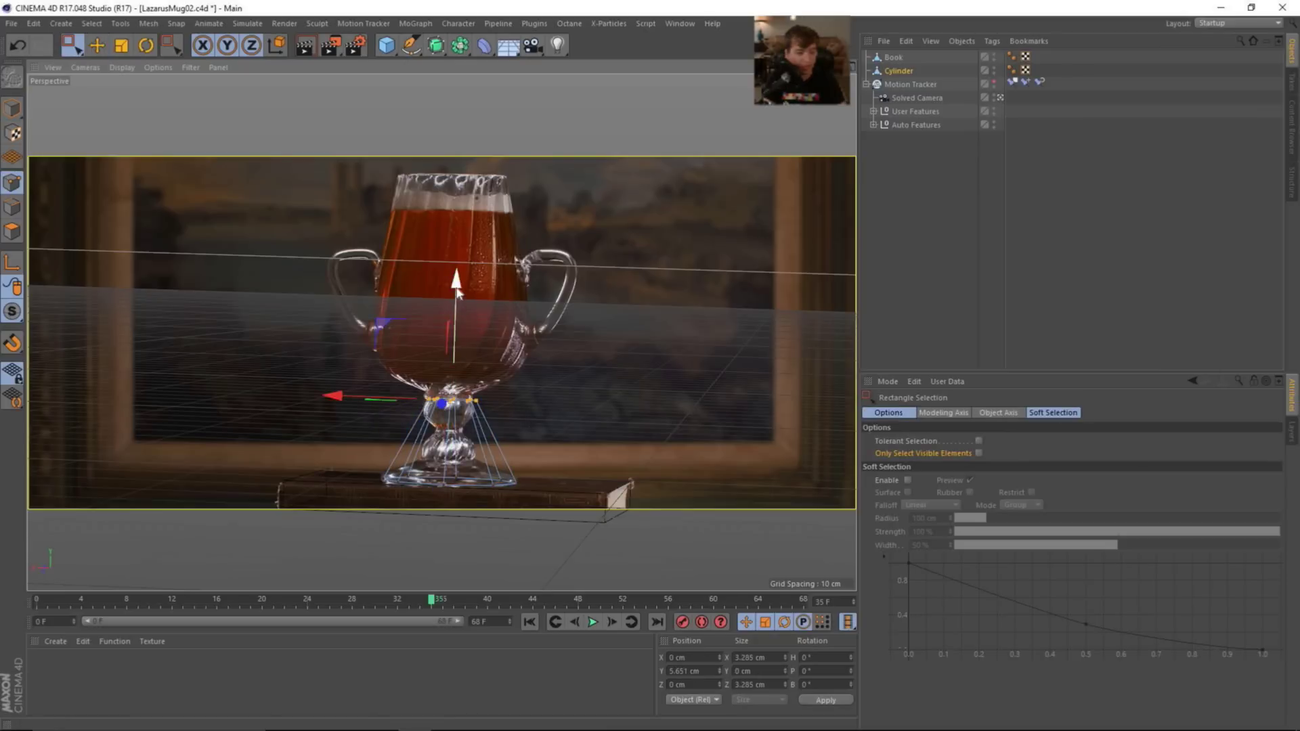
pyautogui.press('t')
pyautogui.moveTo(511, 363); pyautogui.dragTo(563, 377)
pyautogui.press('e')
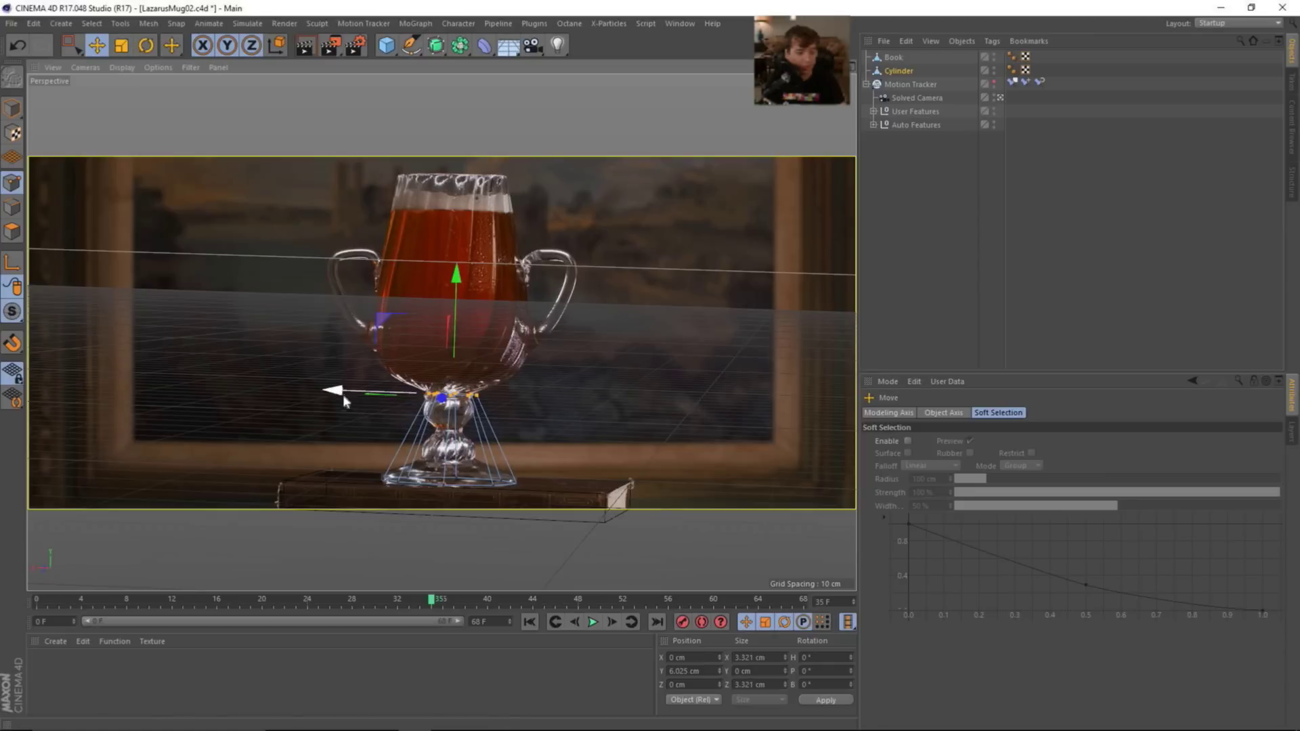
pyautogui.moveTo(338, 395); pyautogui.dragTo(329, 390)
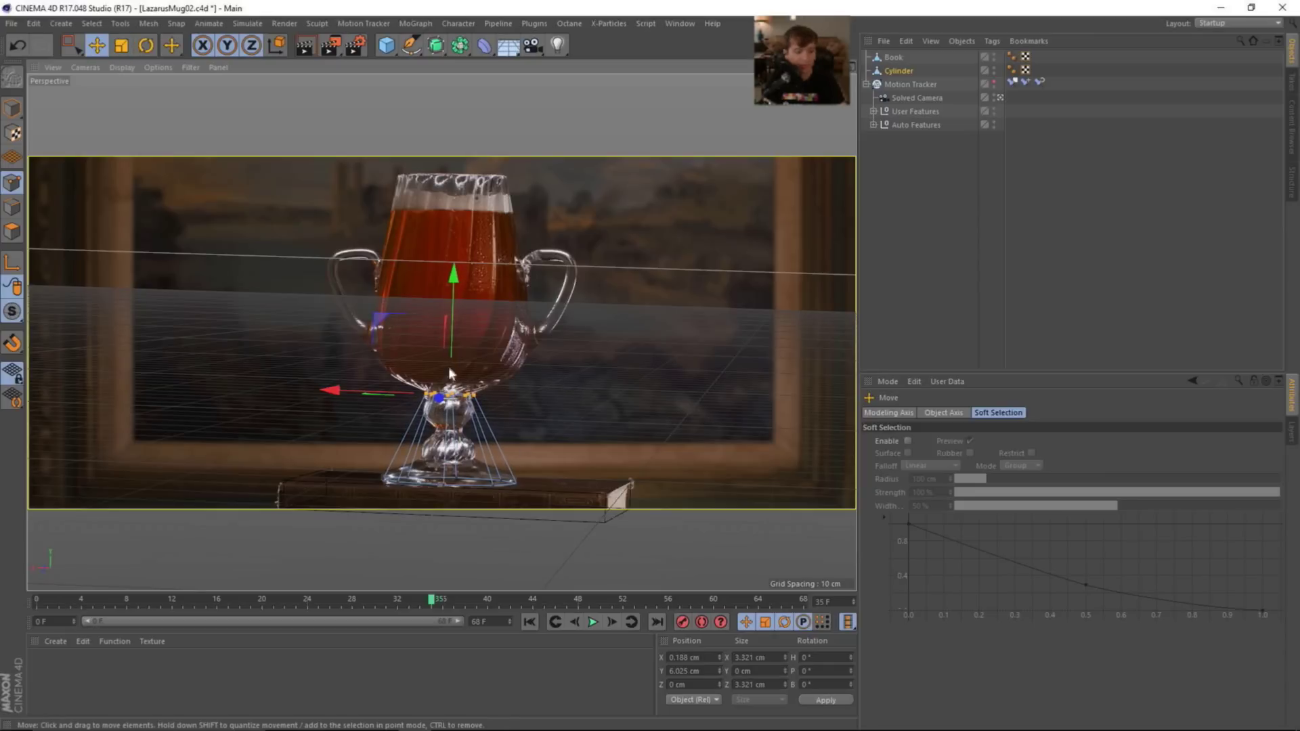
# - Cut an edge loop around the stem with the Knife in Loop mode
pyautogui.rightClick(567, 440)
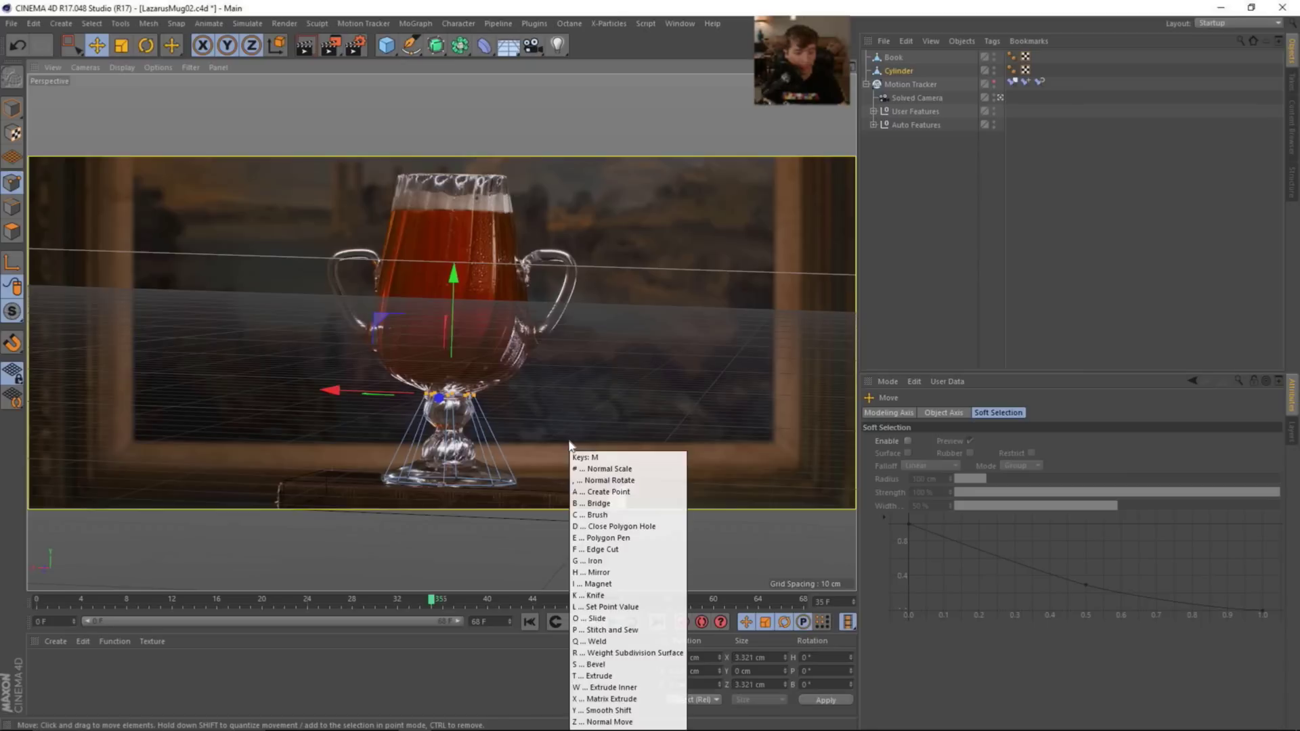
pyautogui.click(589, 595)
pyautogui.press('e')
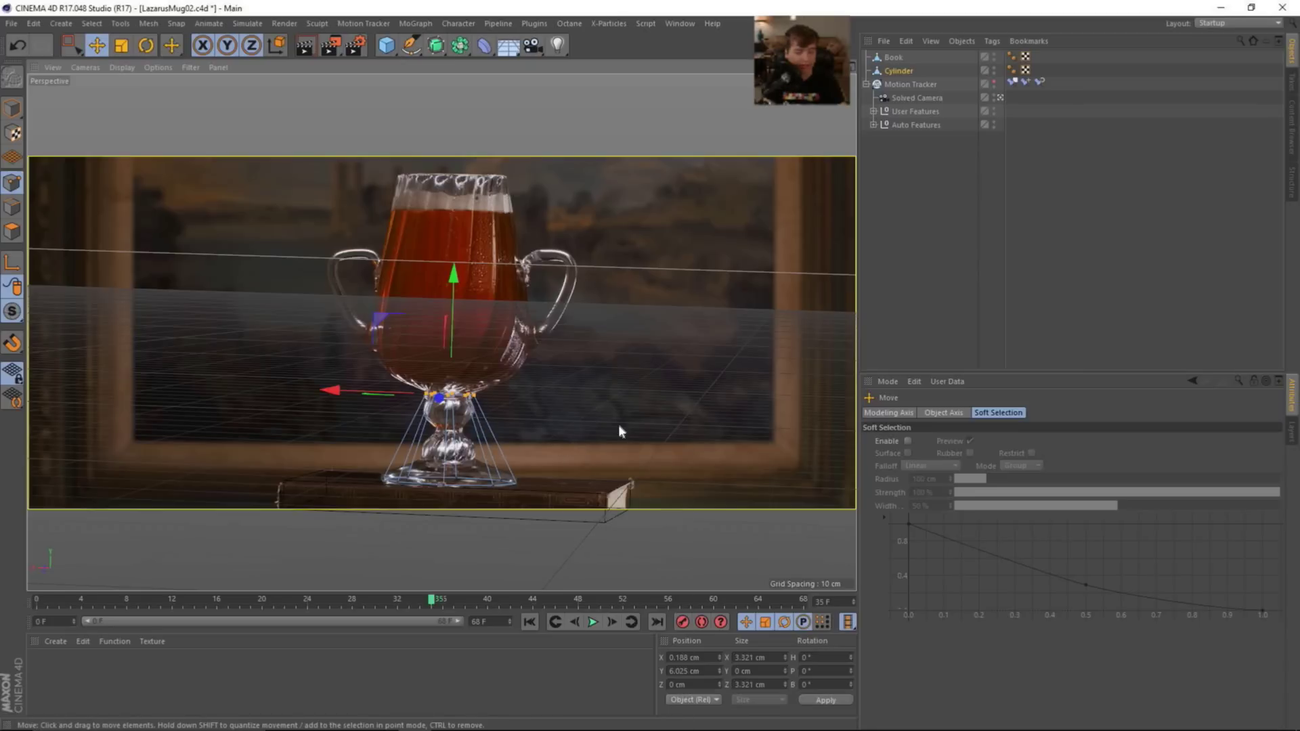
pyautogui.press('k')
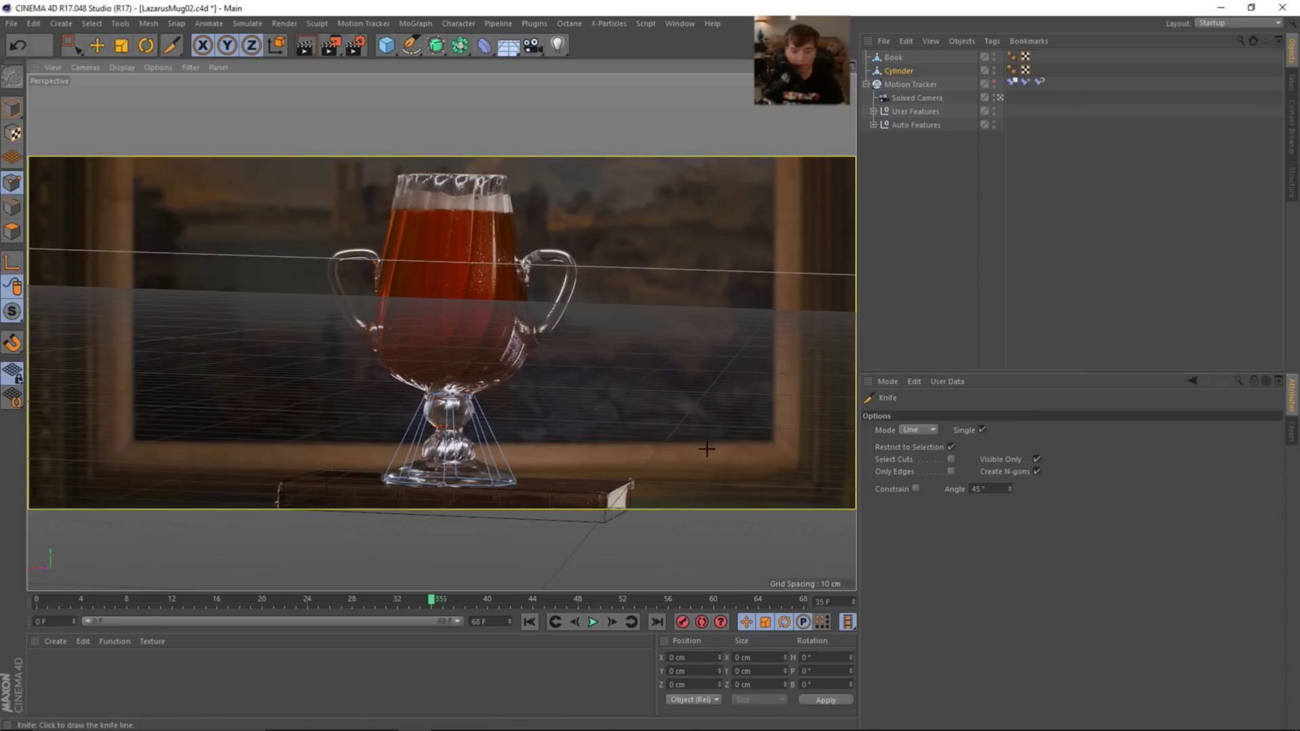
pyautogui.click(920, 430)
pyautogui.click(928, 483)
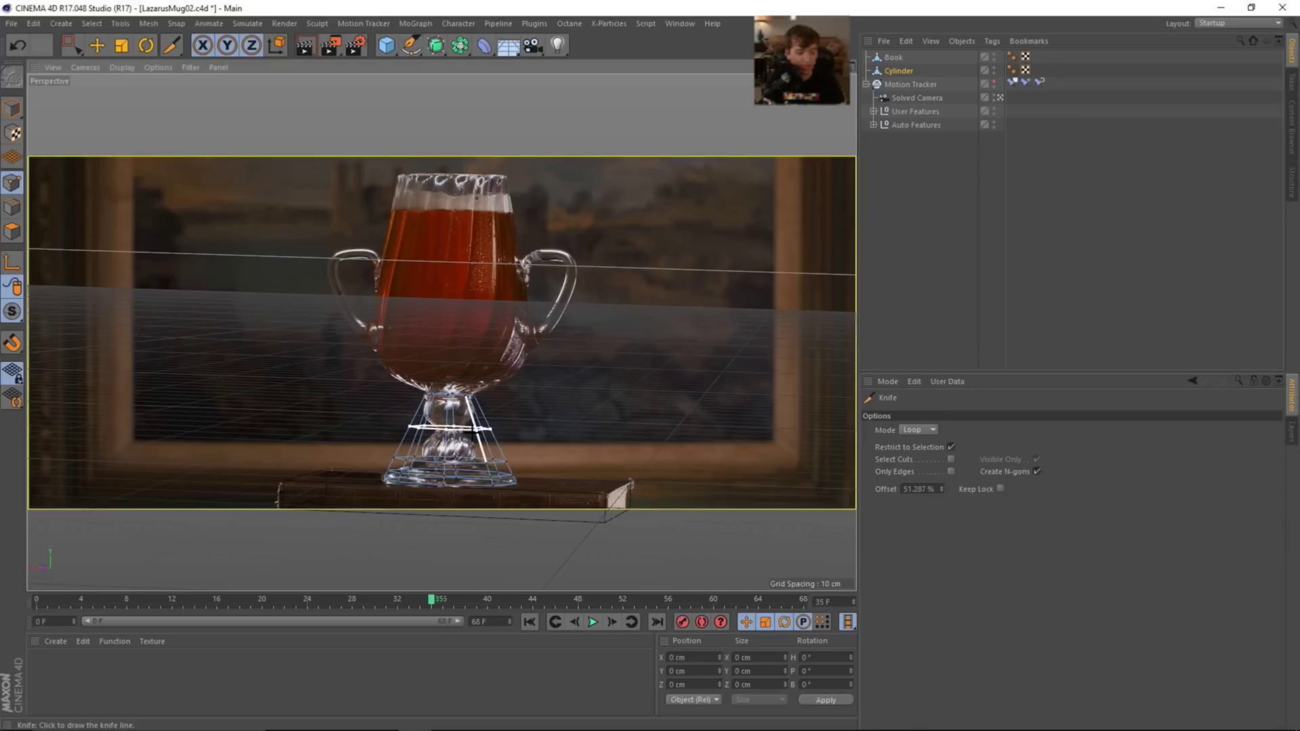
pyautogui.click(471, 432)
pyautogui.press('e')
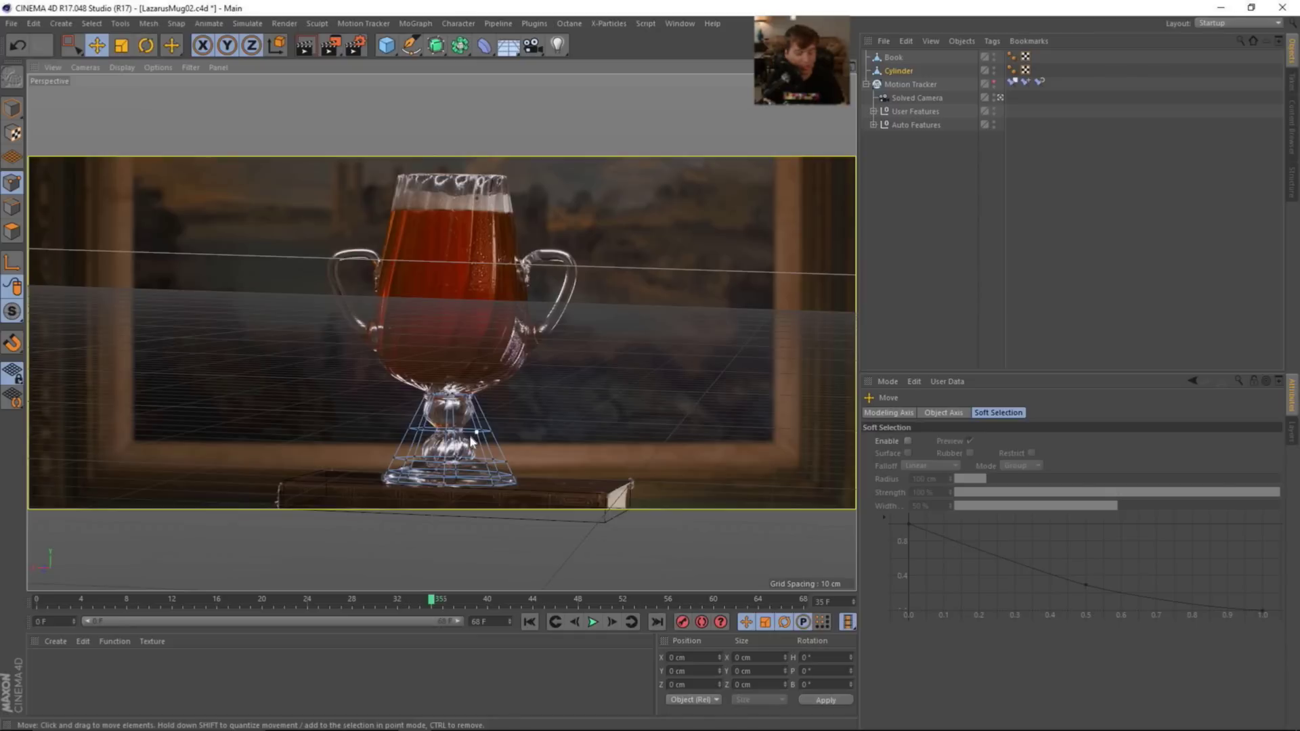
# - Cut a second stem loop, narrow it to the stem's waist, and shrink the foot loop
pyautogui.rightClick(472, 443)
pyautogui.click(501, 642)
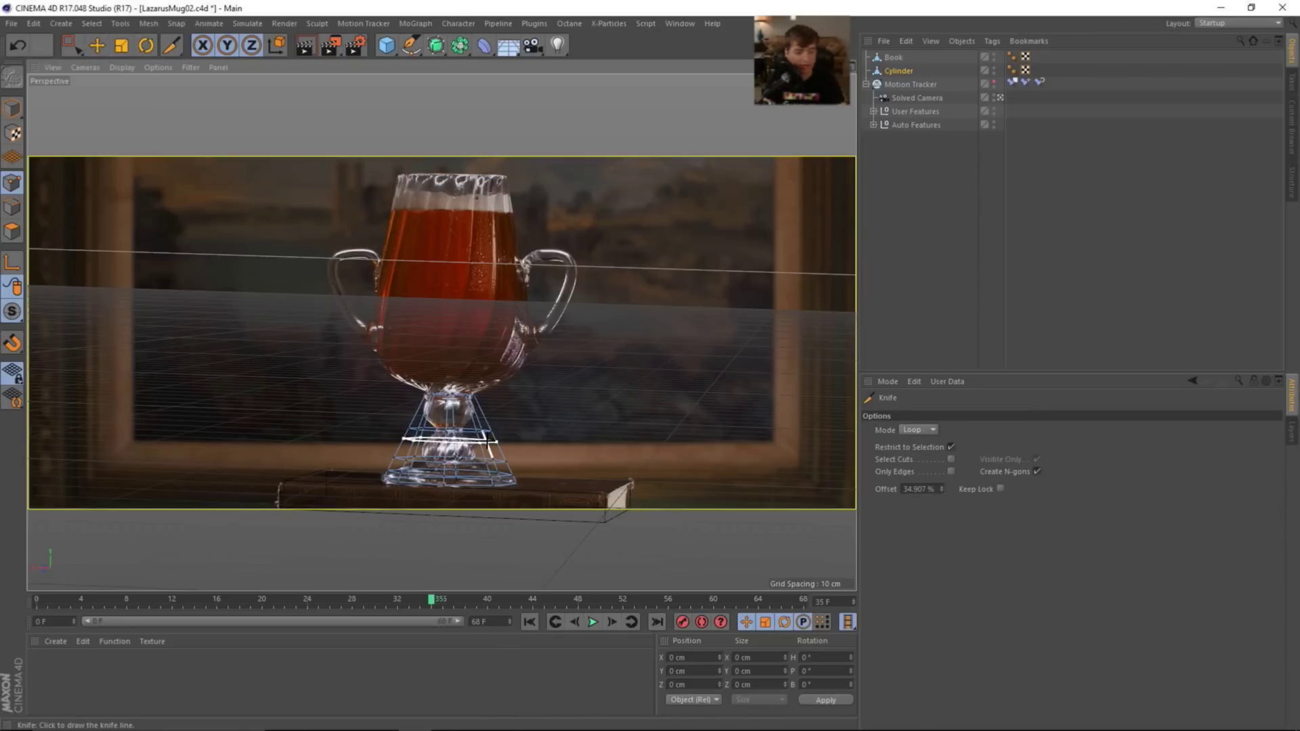
pyautogui.click(464, 444)
pyautogui.press('e')
pyautogui.press('Return')
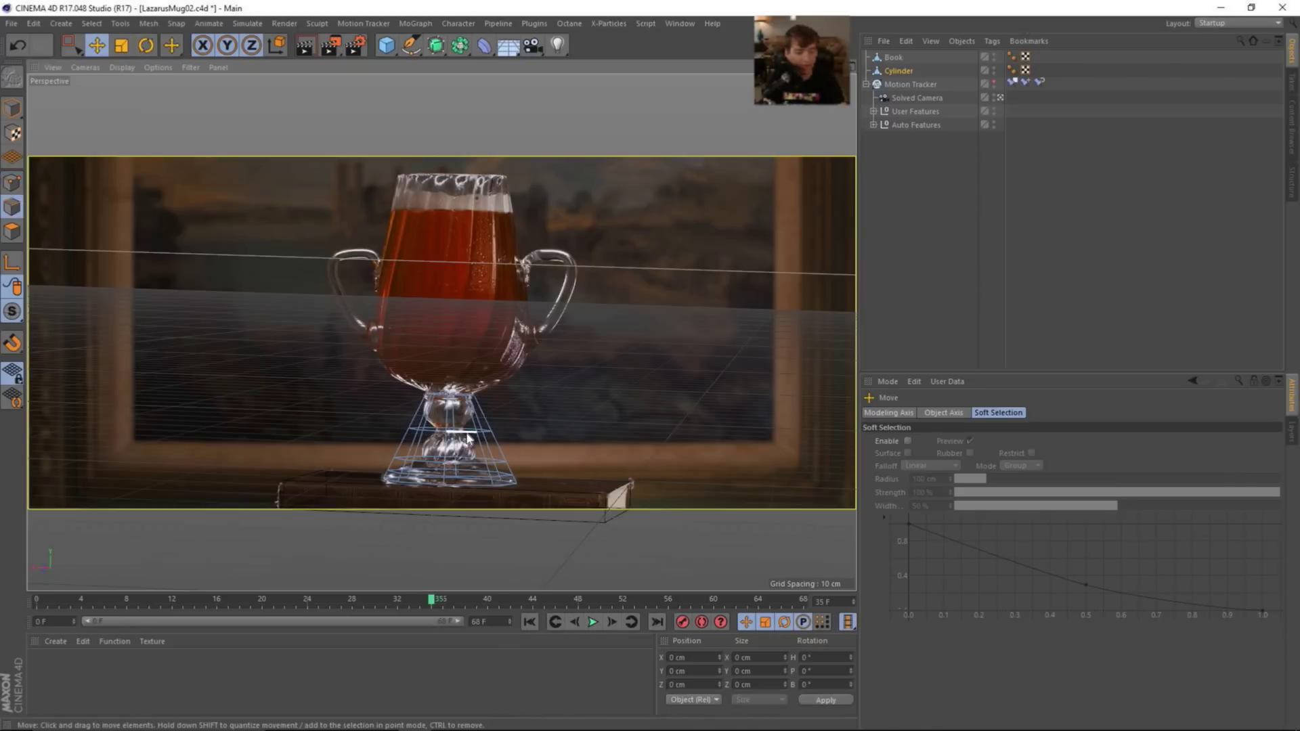
pyautogui.press('t')
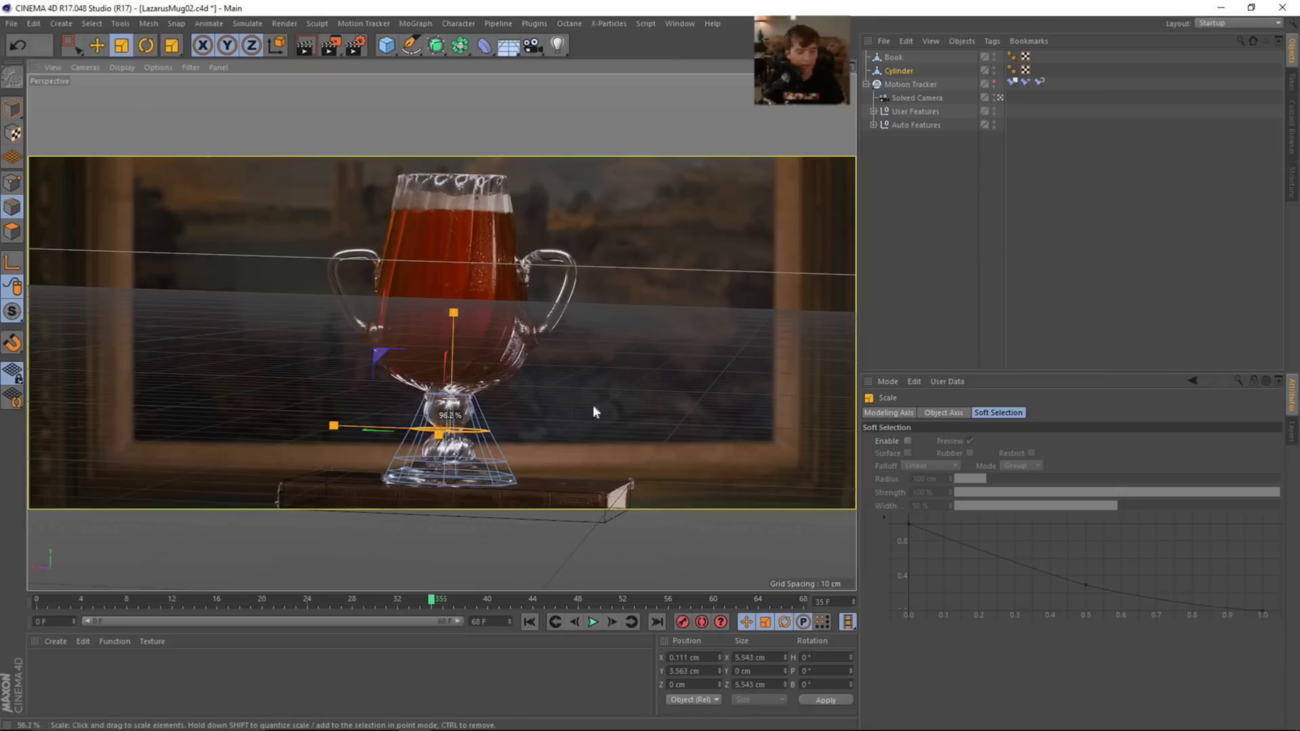
pyautogui.moveTo(594, 408); pyautogui.dragTo(200, 412)
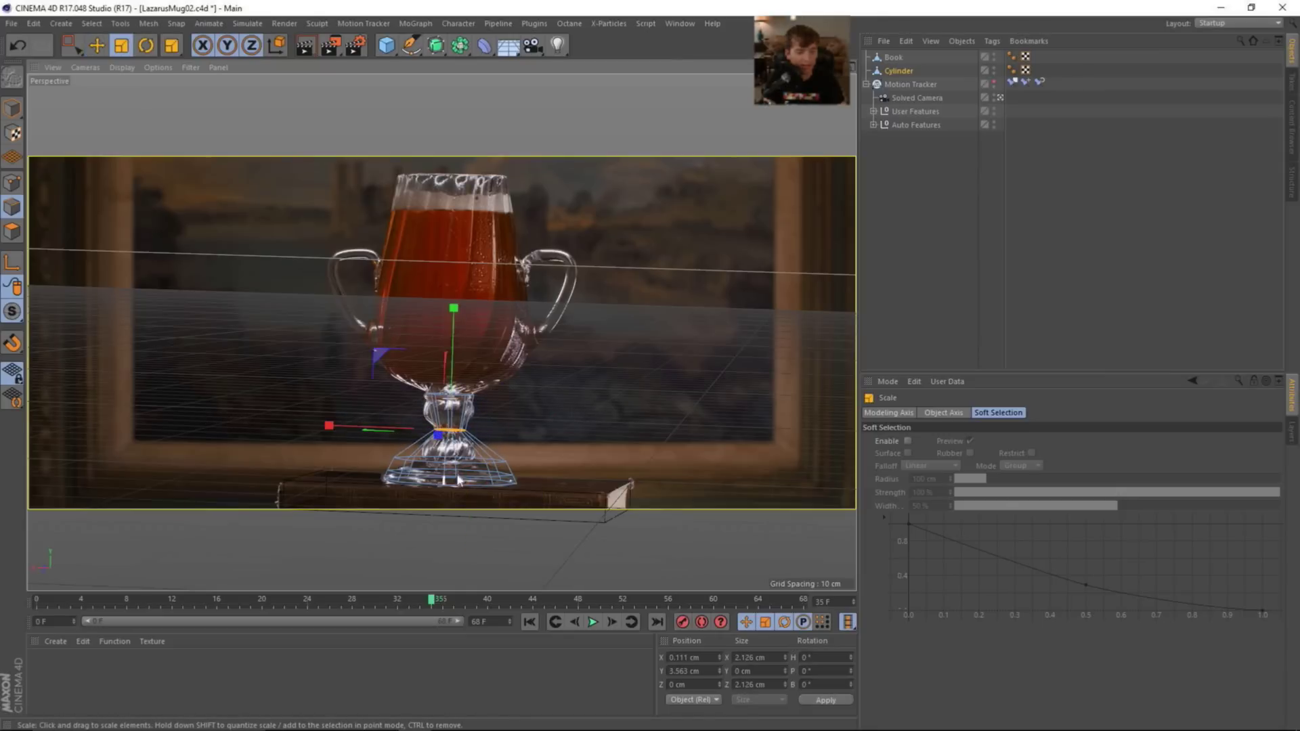
pyautogui.click(474, 465)
pyautogui.moveTo(640, 438); pyautogui.dragTo(271, 419)
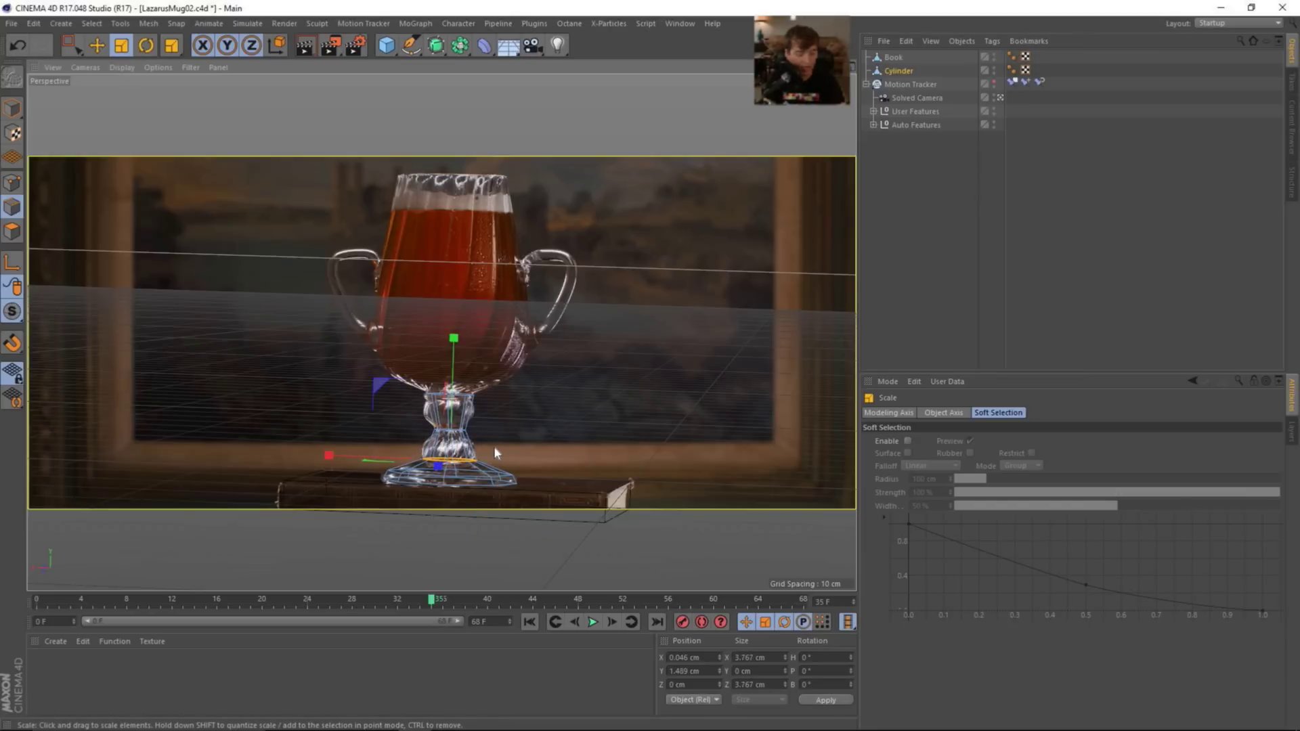
# - Ring-select the vertical stem edges, connect them into a new loop, and enlarge it into a bulge
pyautogui.rightClick(490, 445)
pyautogui.click(518, 427)
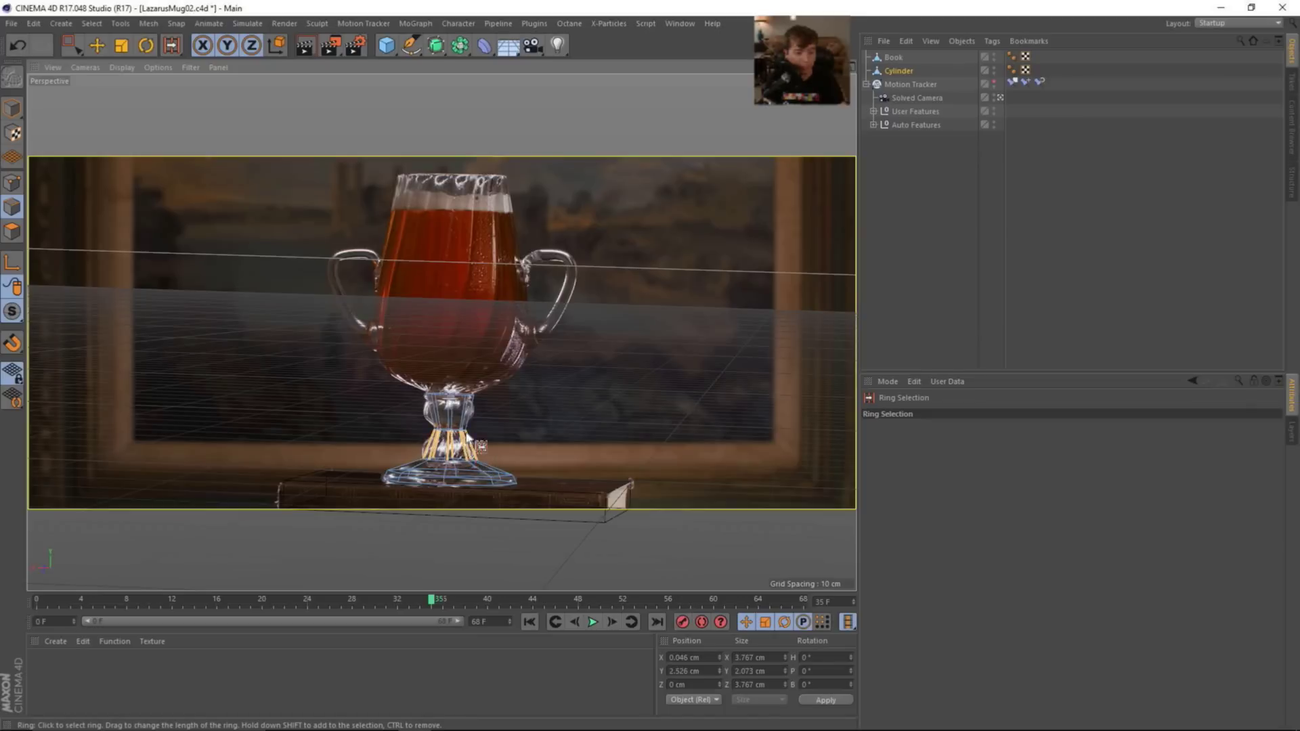
pyautogui.click(467, 447)
pyautogui.rightClick(551, 407)
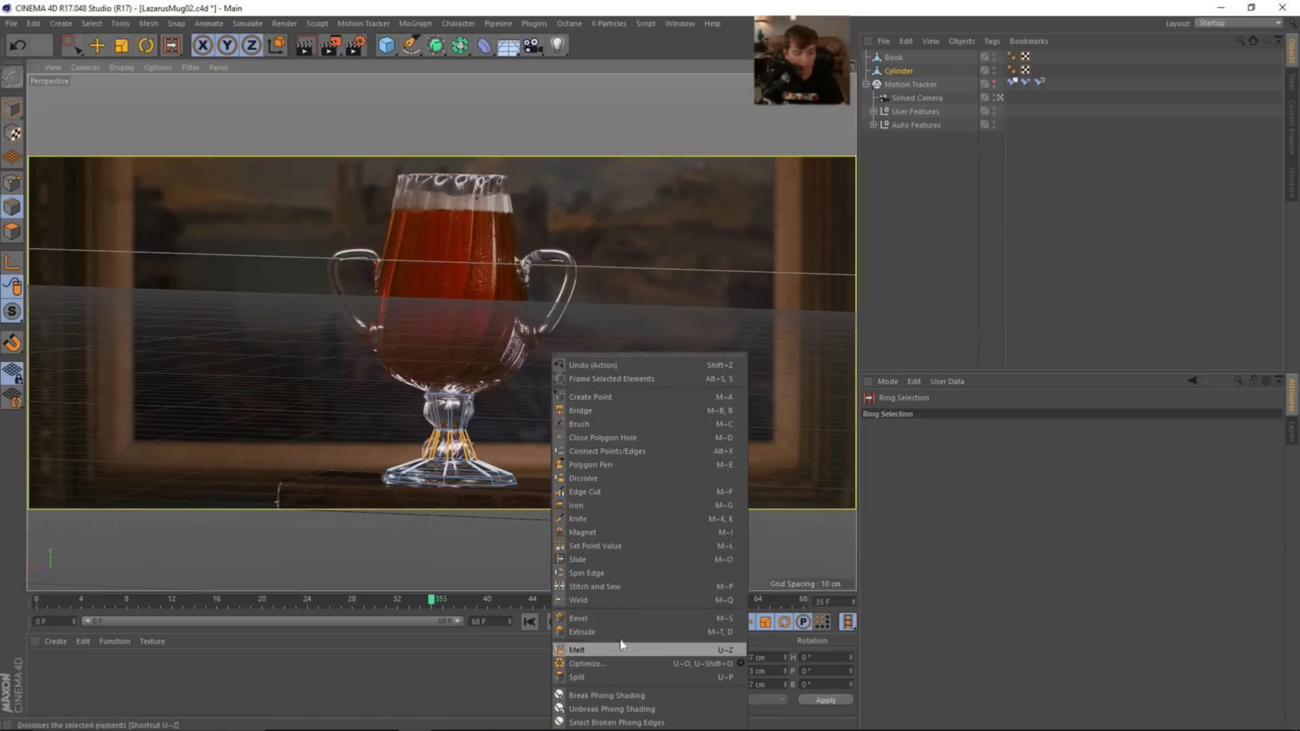
pyautogui.click(636, 452)
pyautogui.press('e')
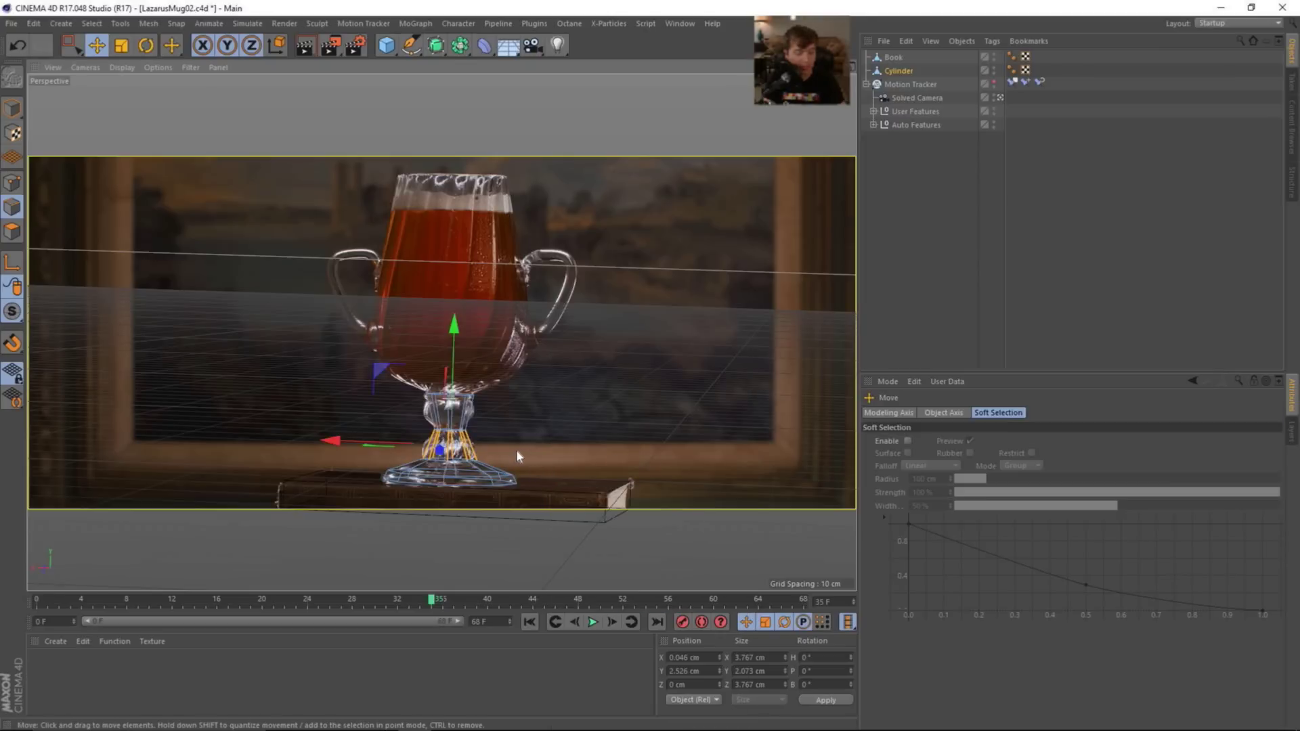
pyautogui.press('0')
pyautogui.moveTo(524, 431); pyautogui.dragTo(419, 455)
pyautogui.moveTo(516, 431); pyautogui.dragTo(404, 463)
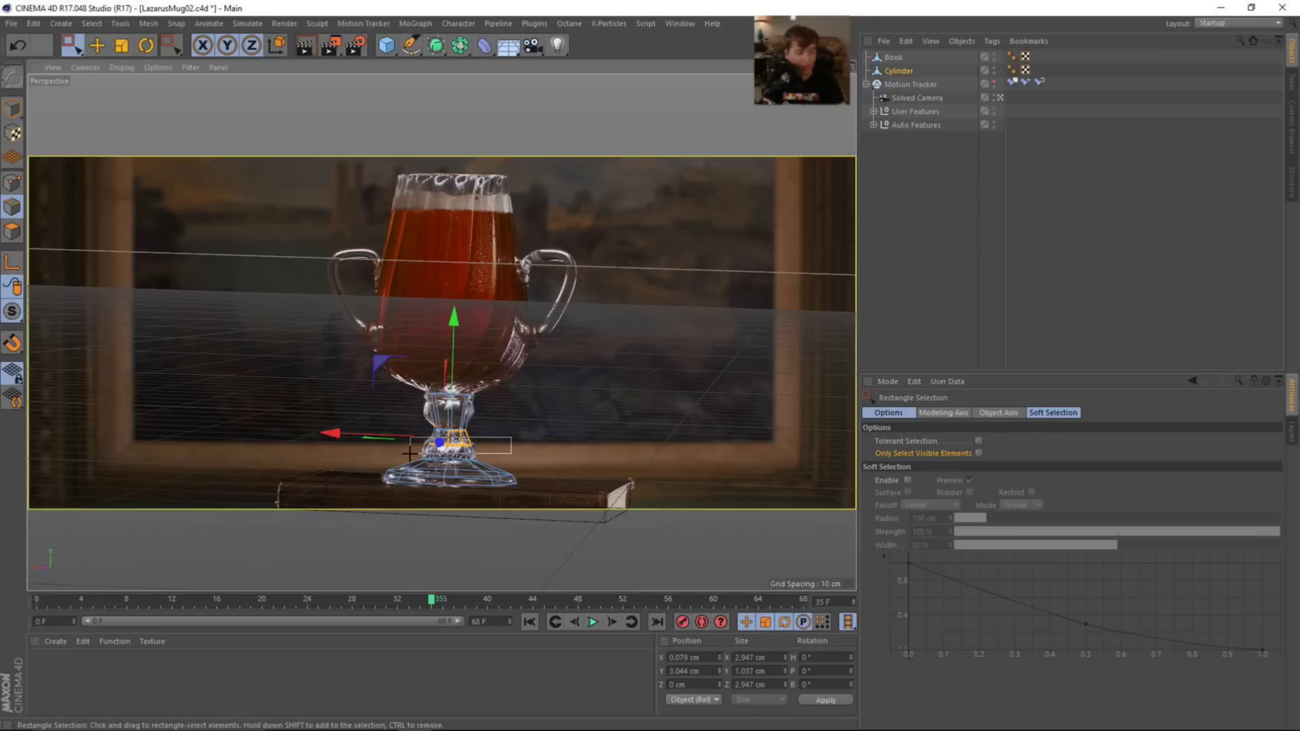
pyautogui.press('t')
pyautogui.moveTo(518, 432); pyautogui.dragTo(646, 433)
# - Add another connected stem loop and scale it out to about 3.598 cm for the knob
pyautogui.rightClick(494, 426)
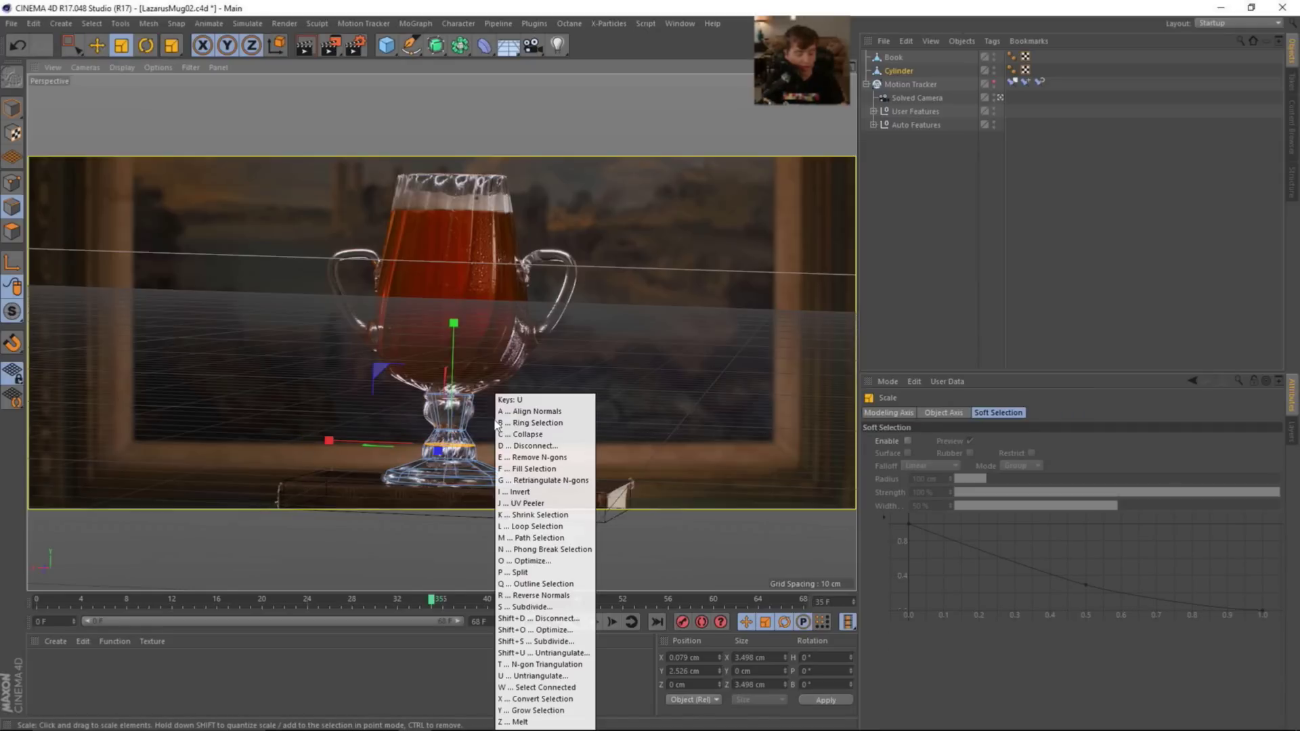
pyautogui.click(542, 433)
pyautogui.click(468, 413)
pyautogui.rightClick(516, 421)
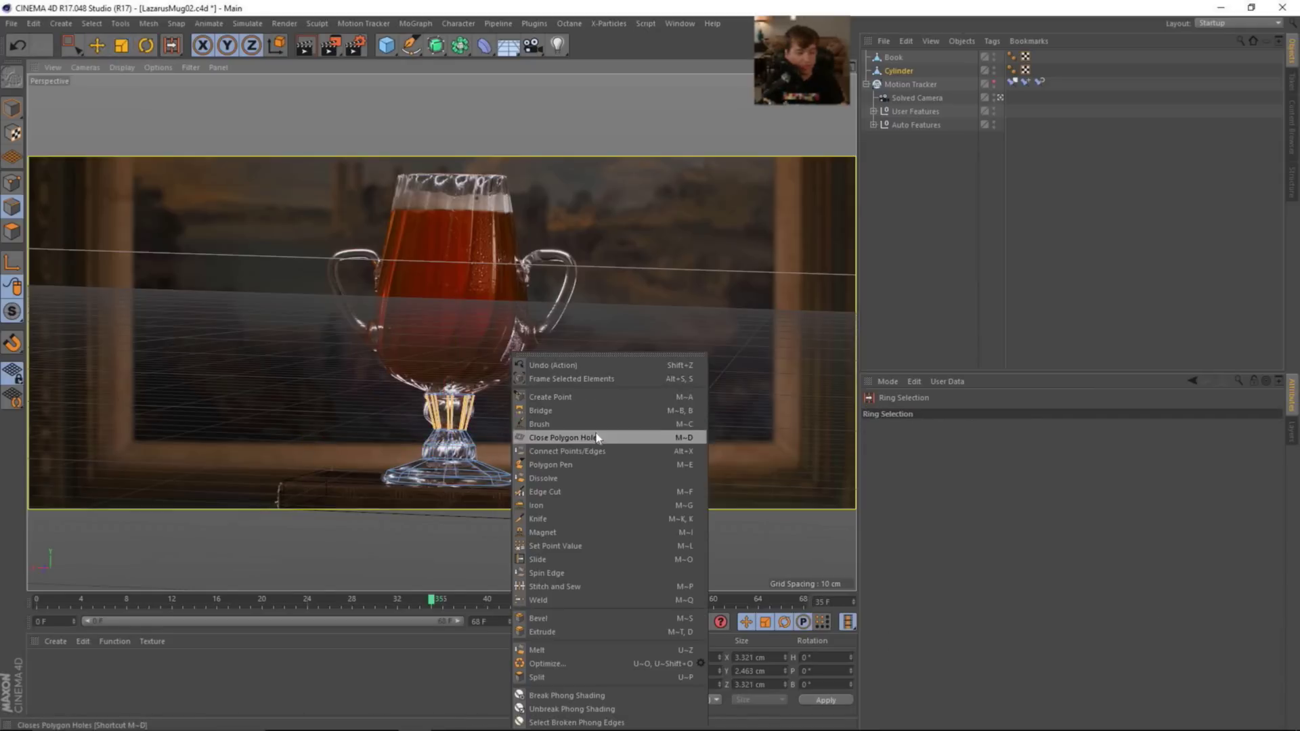
pyautogui.click(492, 419)
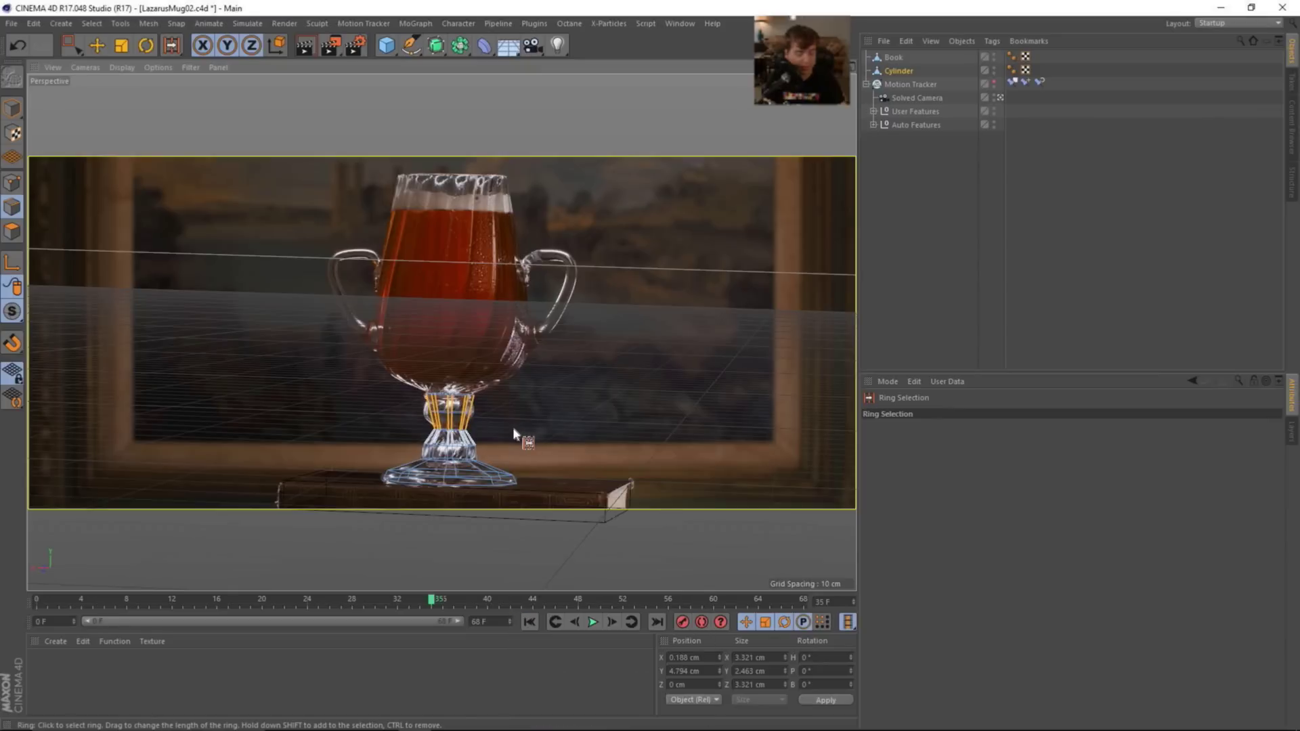
pyautogui.press('0')
pyautogui.moveTo(522, 408); pyautogui.dragTo(437, 425)
pyautogui.press('t')
pyautogui.moveTo(532, 412); pyautogui.dragTo(758, 429)
pyautogui.press('e')
pyautogui.click(685, 429)
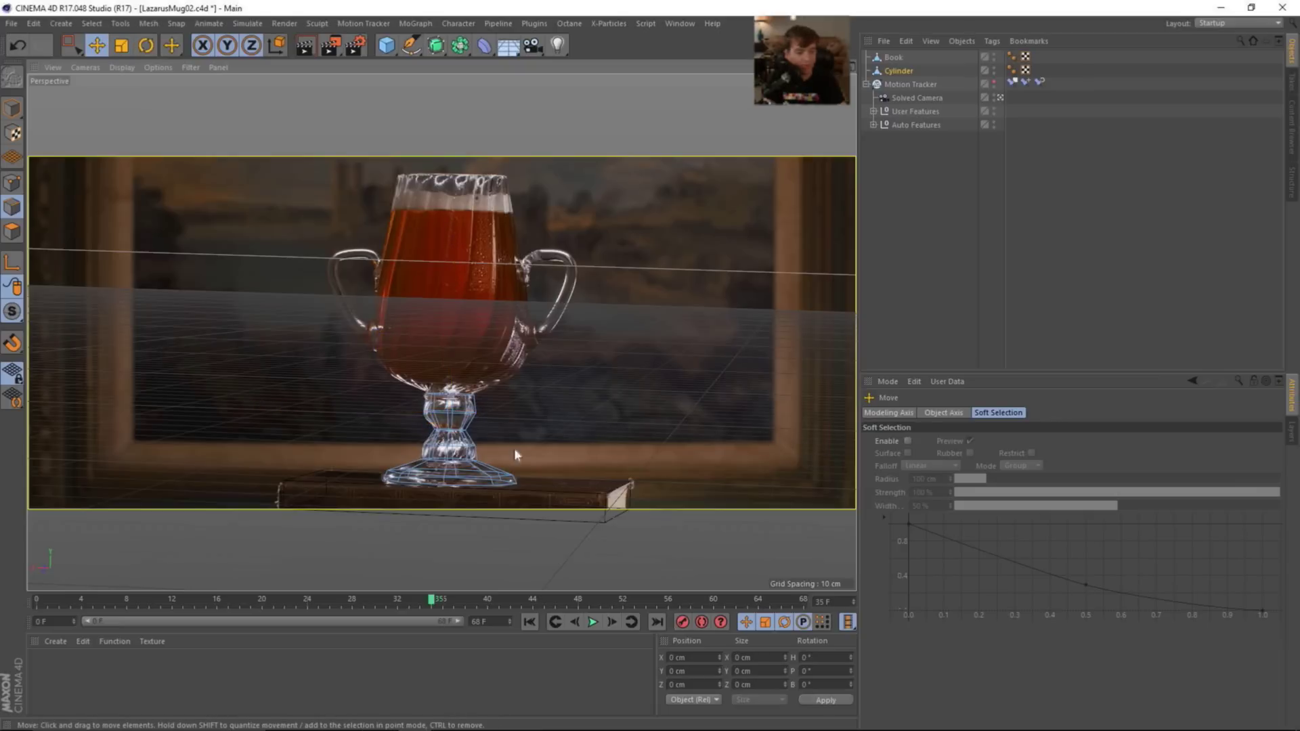
# - Narrow the top stem loop and extrude a new edge loop from it
pyautogui.click(474, 396)
pyautogui.press('t')
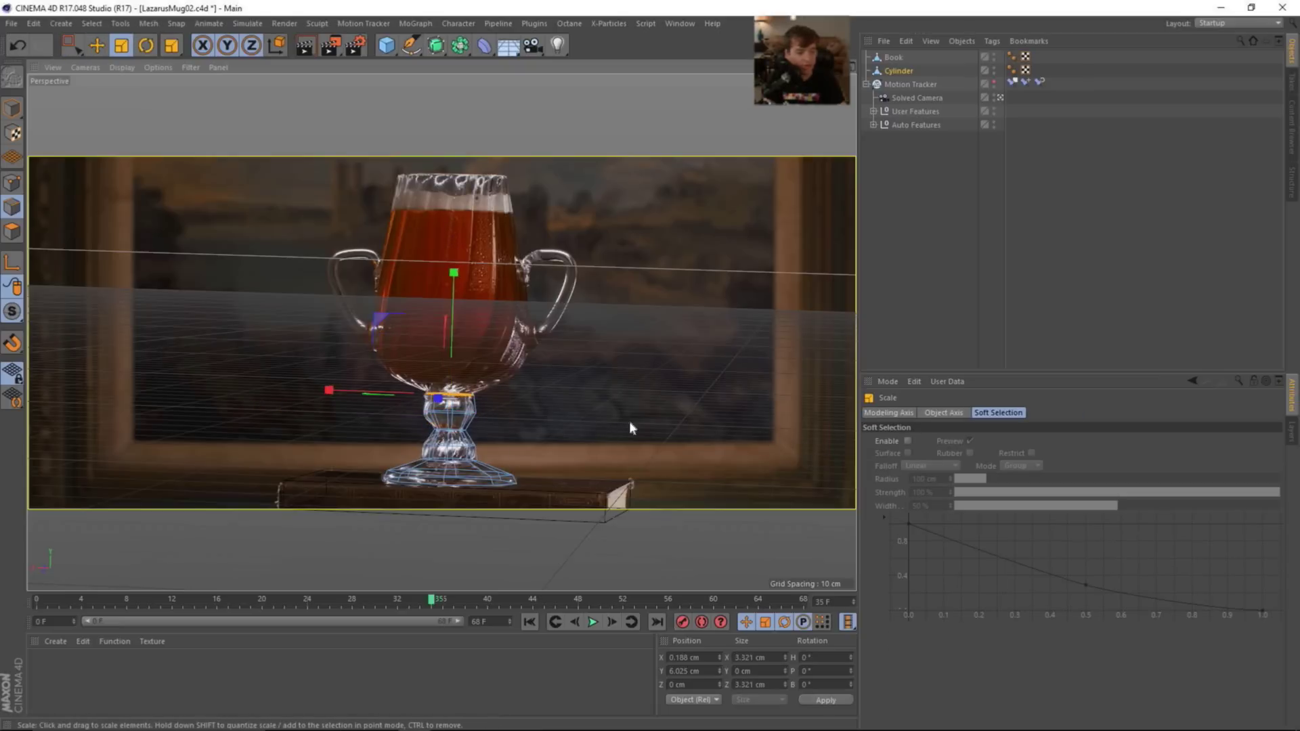
pyautogui.moveTo(628, 420); pyautogui.dragTo(531, 413)
pyautogui.press('d')
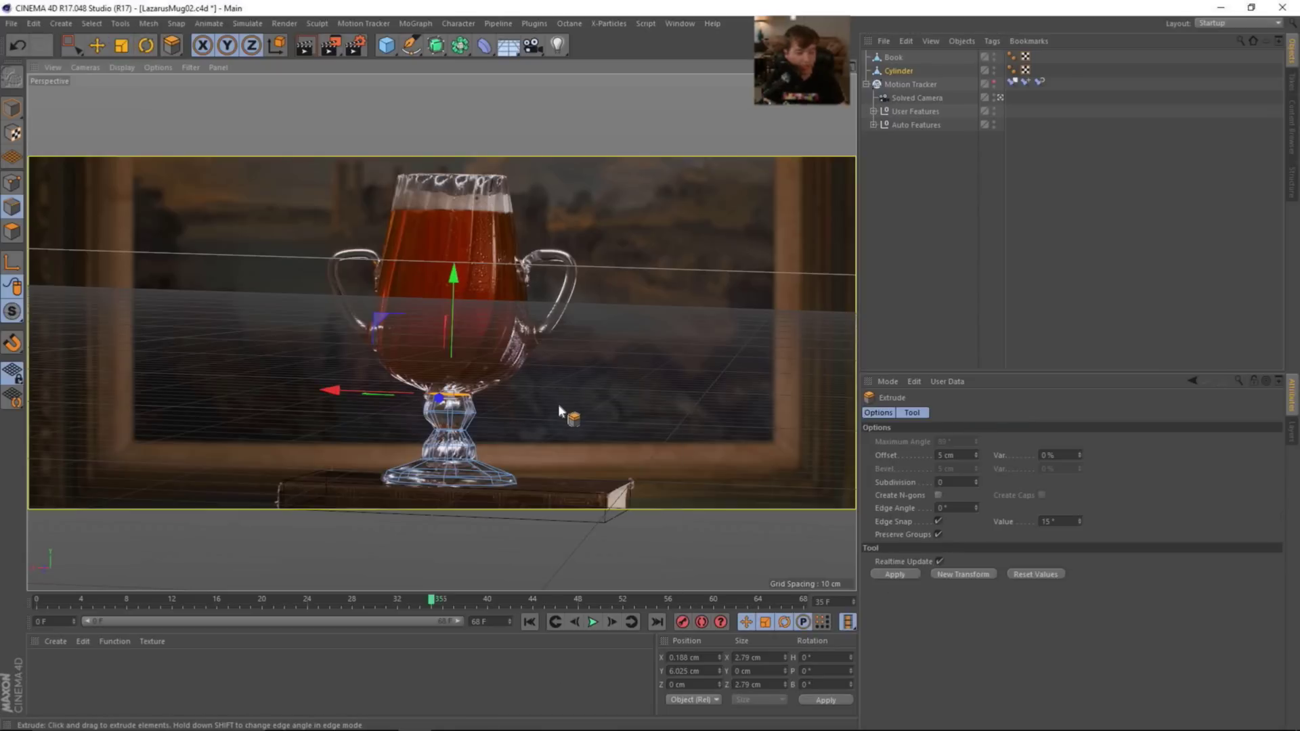
pyautogui.moveTo(558, 404); pyautogui.dragTo(559, 403)
# - Raise the new loop and widen it to about 10.565 cm at the mug's rim
pyautogui.press('e')
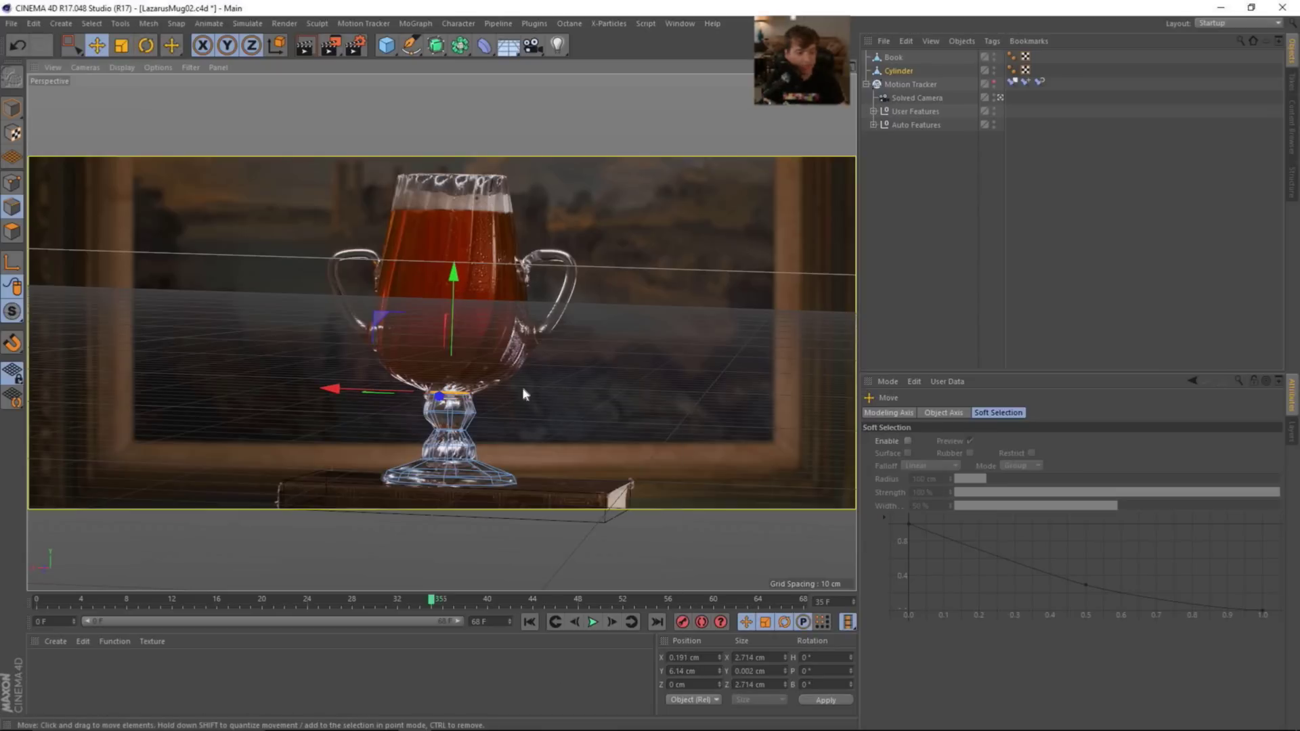
pyautogui.moveTo(474, 278); pyautogui.dragTo(535, 238)
pyautogui.press('t')
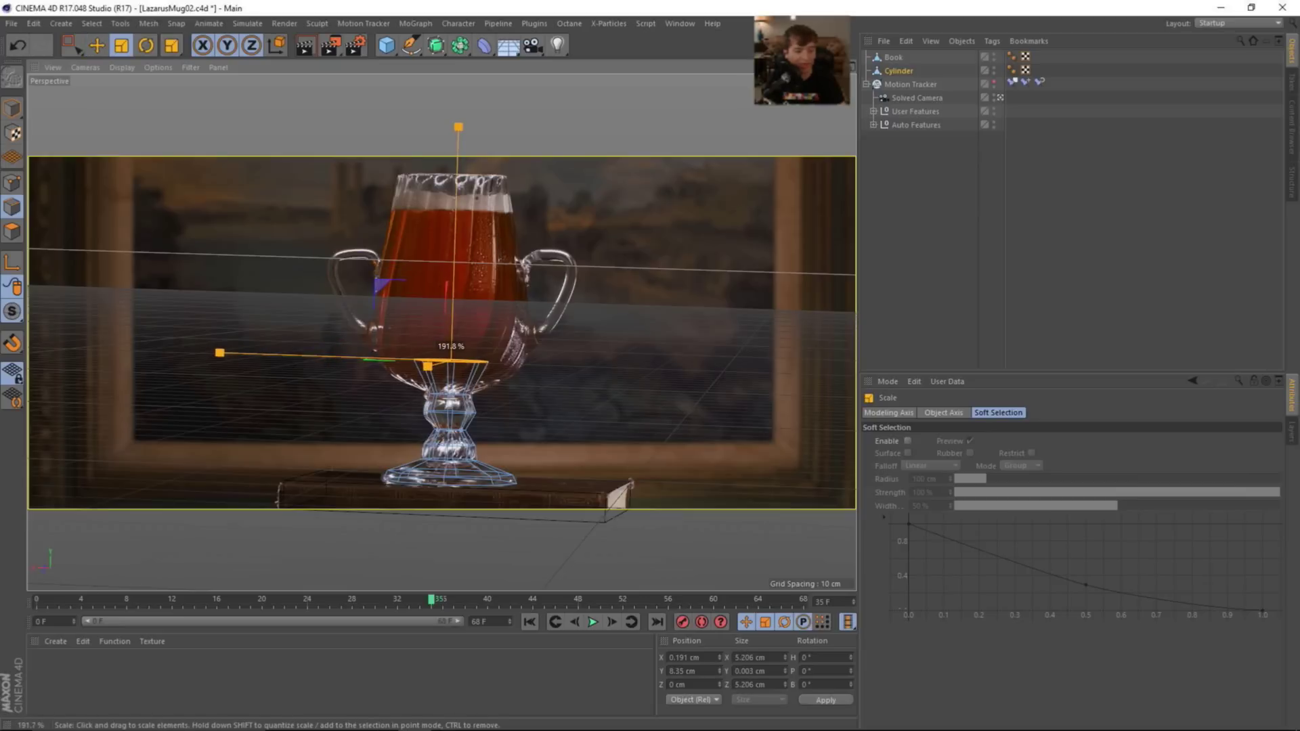
pyautogui.moveTo(440, 319); pyautogui.dragTo(445, 319)
pyautogui.moveTo(547, 366); pyautogui.dragTo(615, 379)
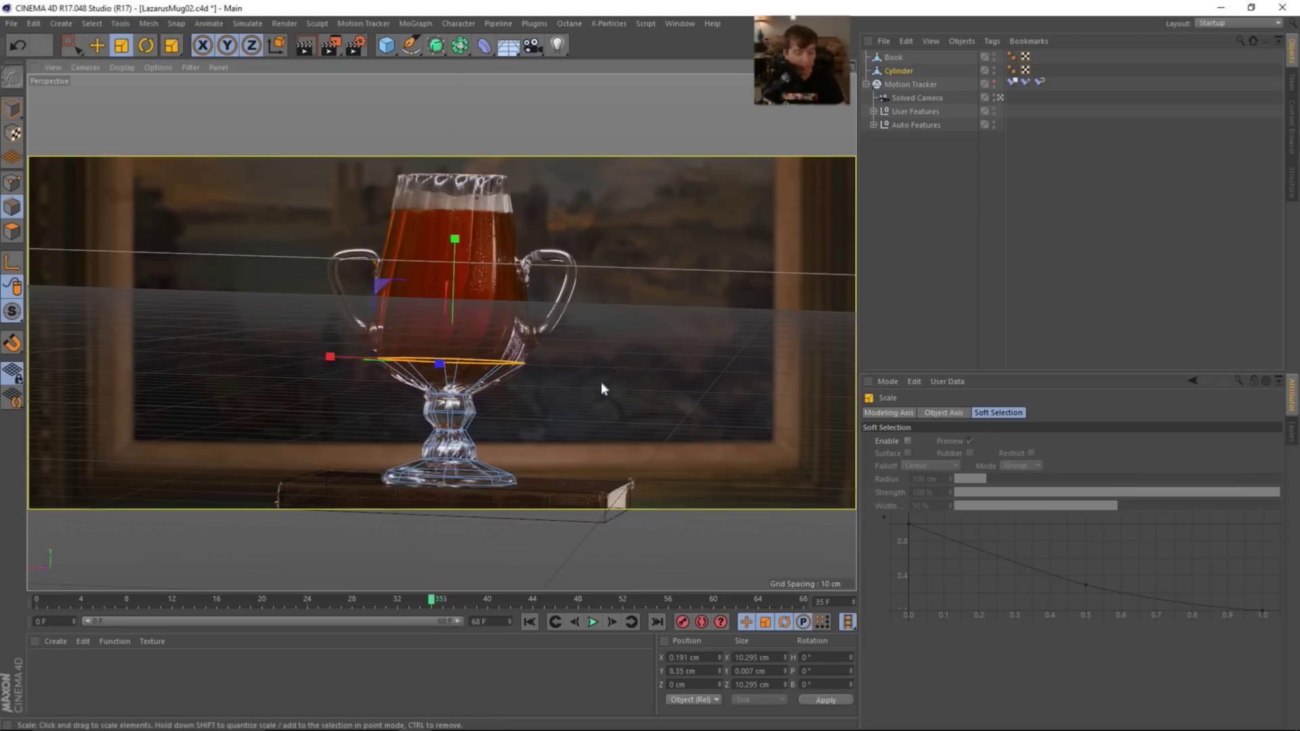
pyautogui.press('e')
pyautogui.moveTo(455, 239); pyautogui.dragTo(457, 63)
# - Shrink the top rim ring to about 7.16 cm and align it with the glass's top edge
pyautogui.press('t')
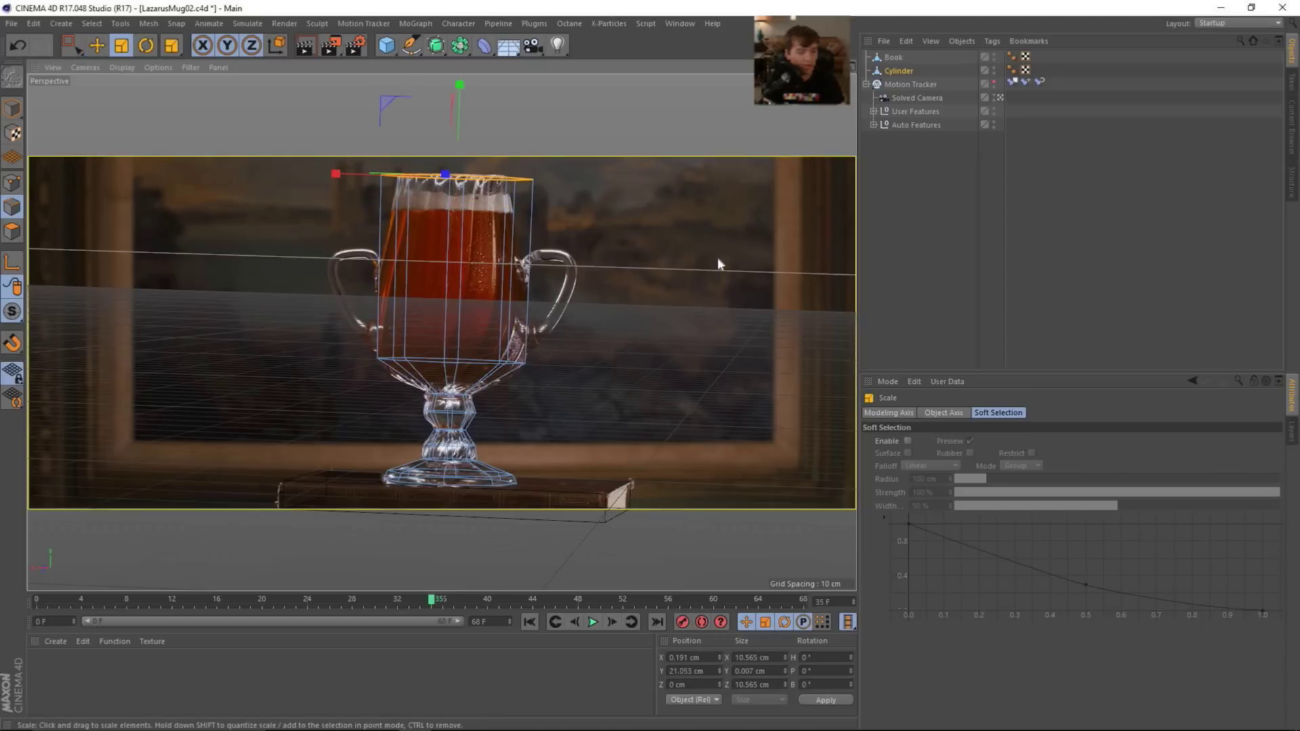
pyautogui.moveTo(717, 257); pyautogui.dragTo(497, 262)
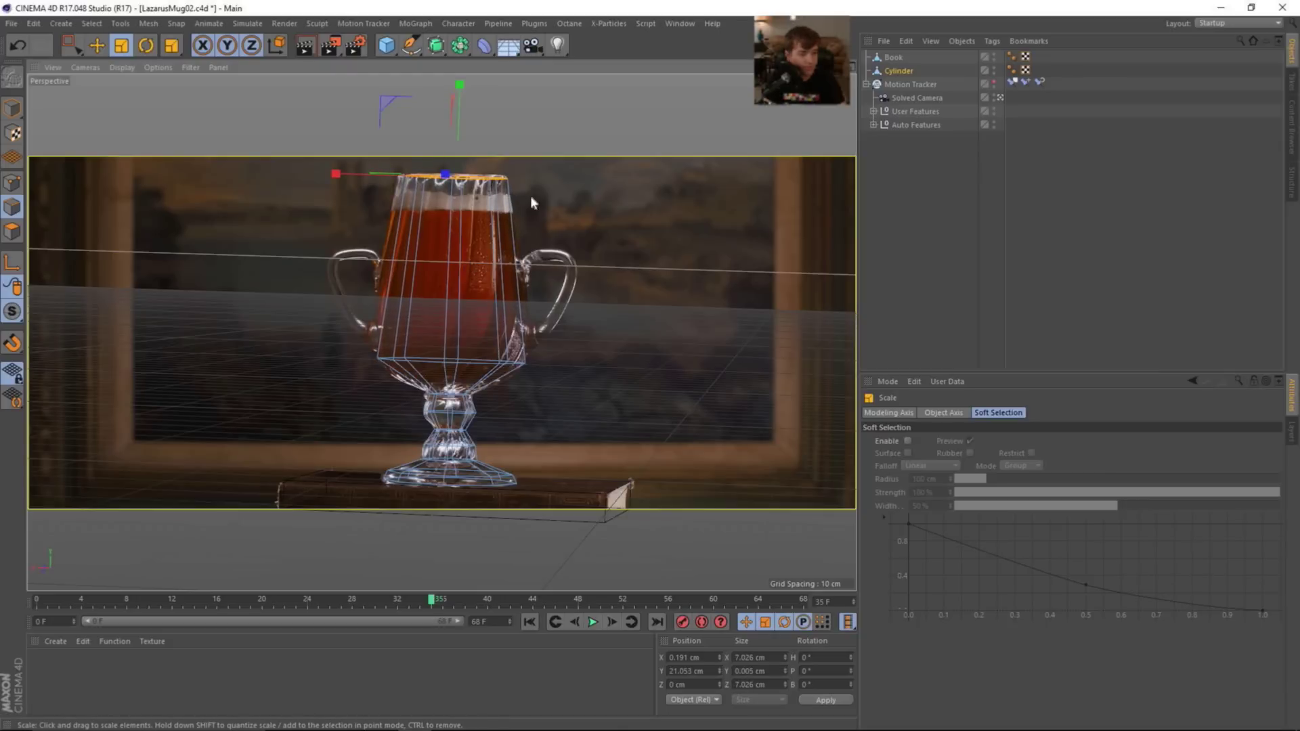
pyautogui.press('e')
pyautogui.moveTo(336, 174); pyautogui.dragTo(343, 176)
pyautogui.press('t')
pyautogui.moveTo(611, 177); pyautogui.dragTo(620, 177)
pyautogui.press('e')
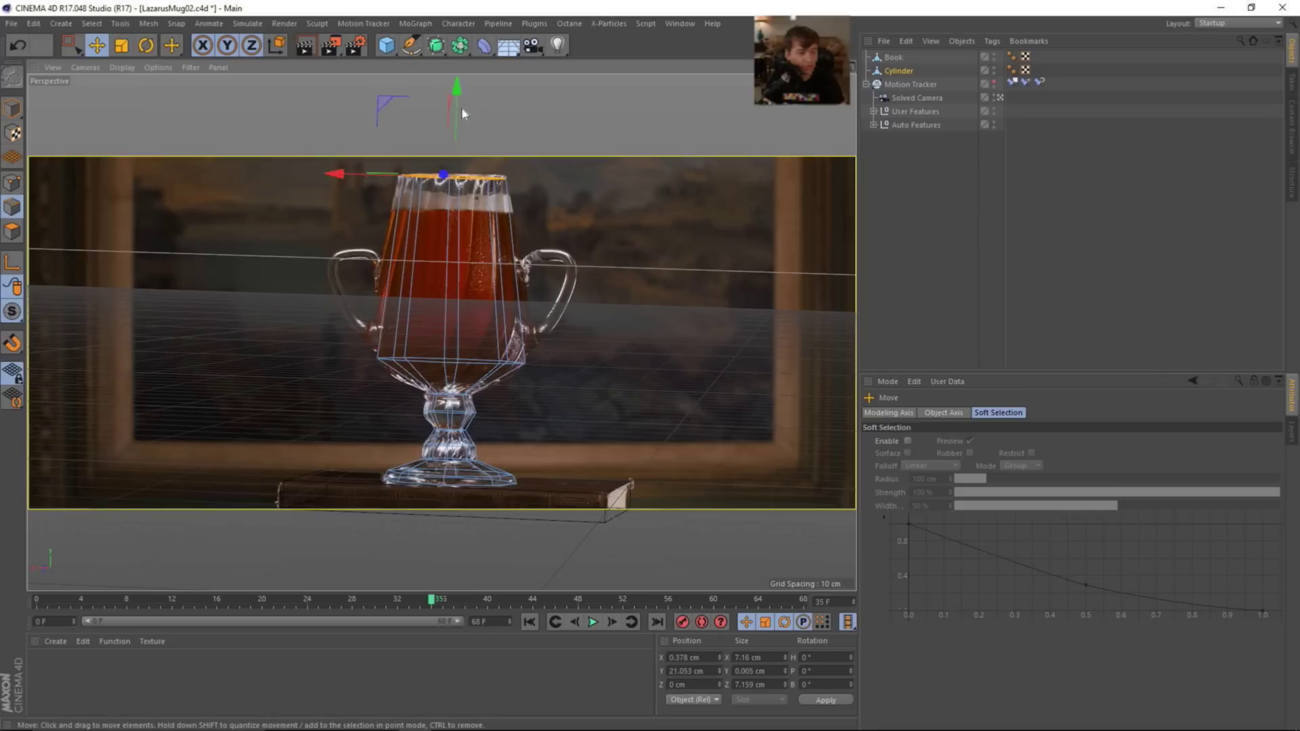
pyautogui.moveTo(456, 87); pyautogui.dragTo(458, 87)
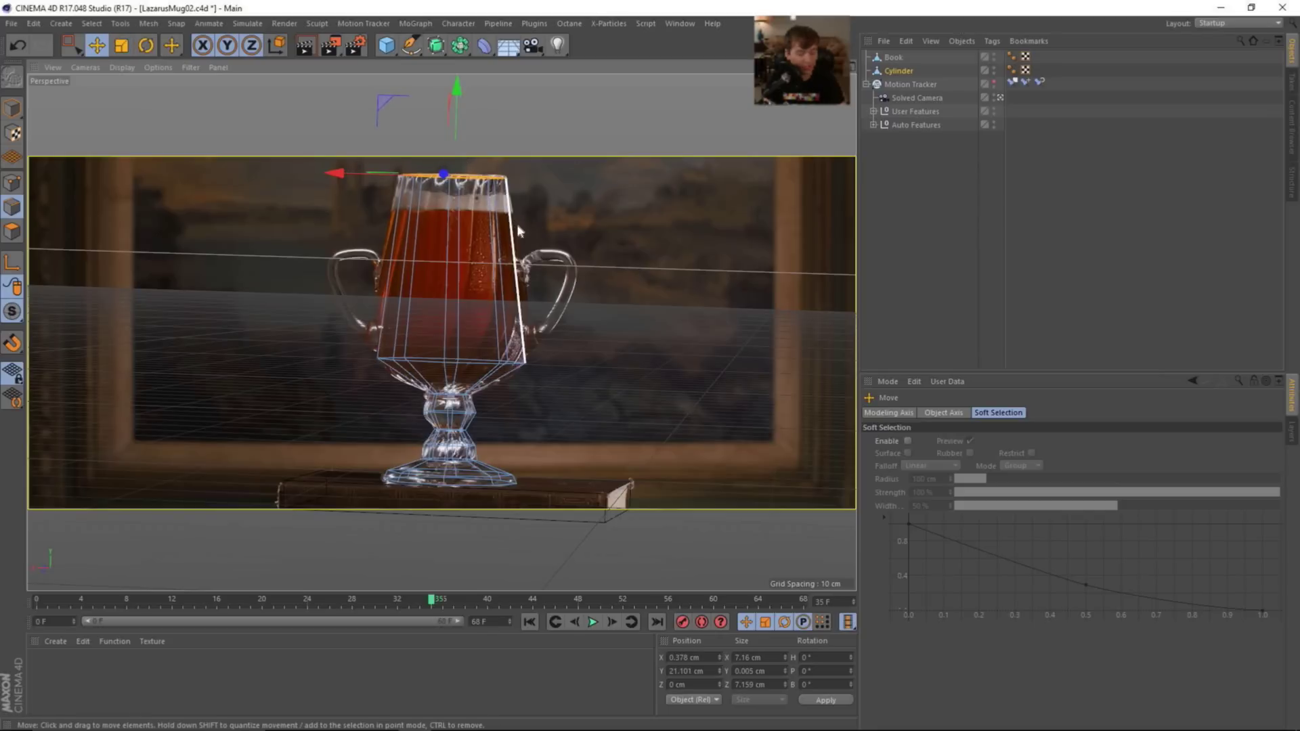
# - Deselect the rim ring, loop-select the upper edge loop, then widen and shift it toward the glass
pyautogui.press('k')
pyautogui.press('l')
pyautogui.click(497, 220)
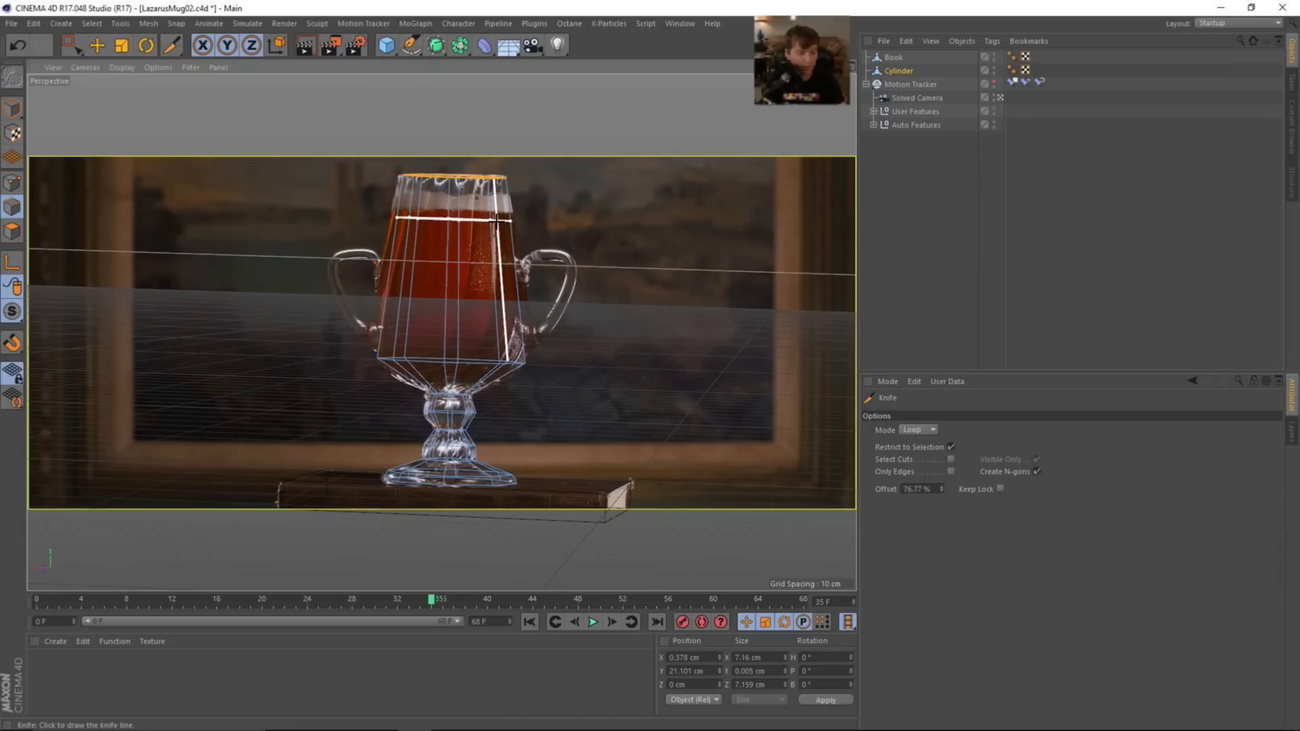
pyautogui.press('e')
pyautogui.press('u')
pyautogui.press('l')
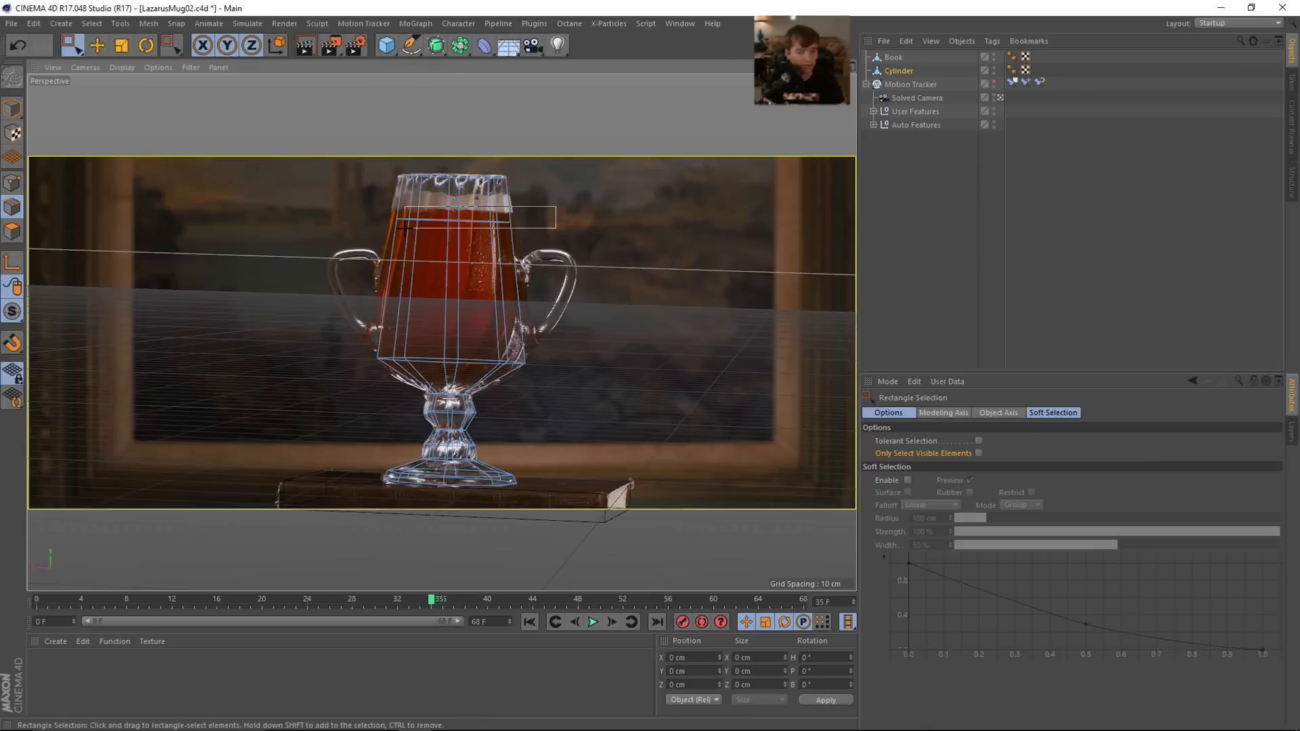
pyautogui.click(528, 231)
pyautogui.press('t')
pyautogui.moveTo(587, 237); pyautogui.dragTo(599, 239)
pyautogui.press('e')
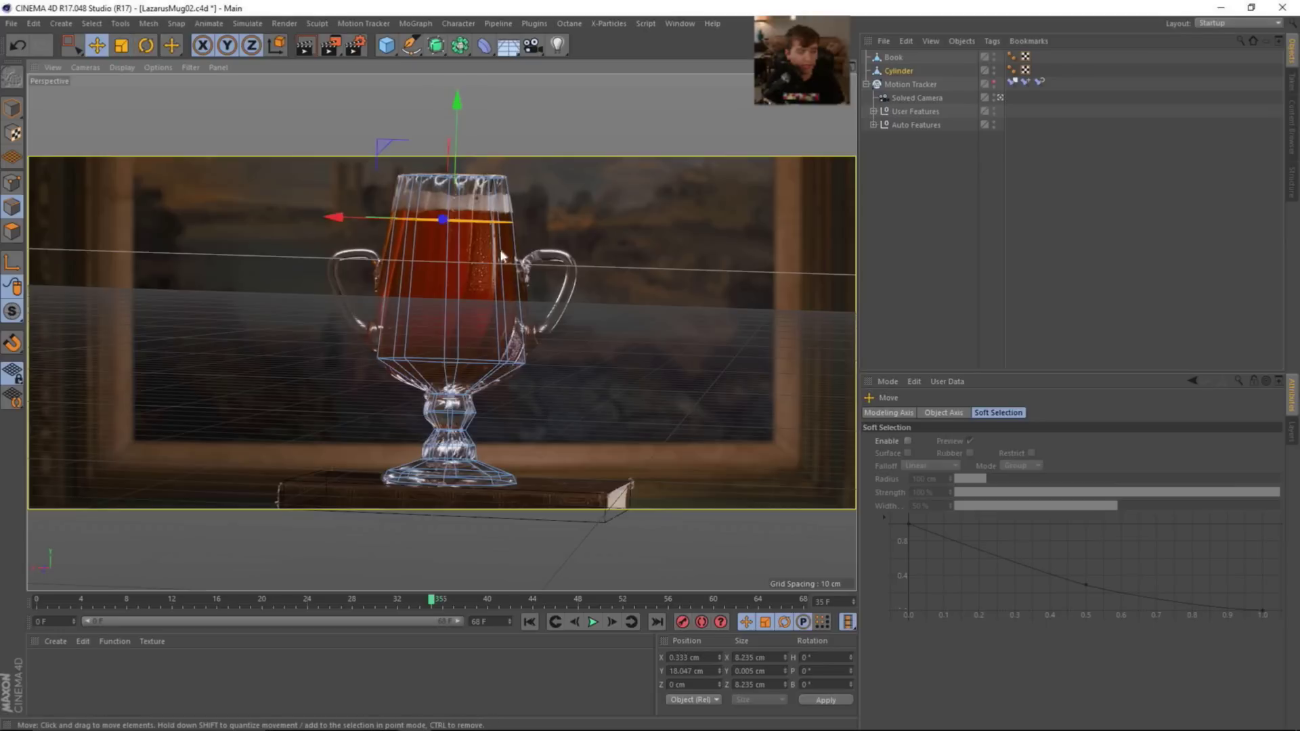
pyautogui.moveTo(334, 218); pyautogui.dragTo(335, 222)
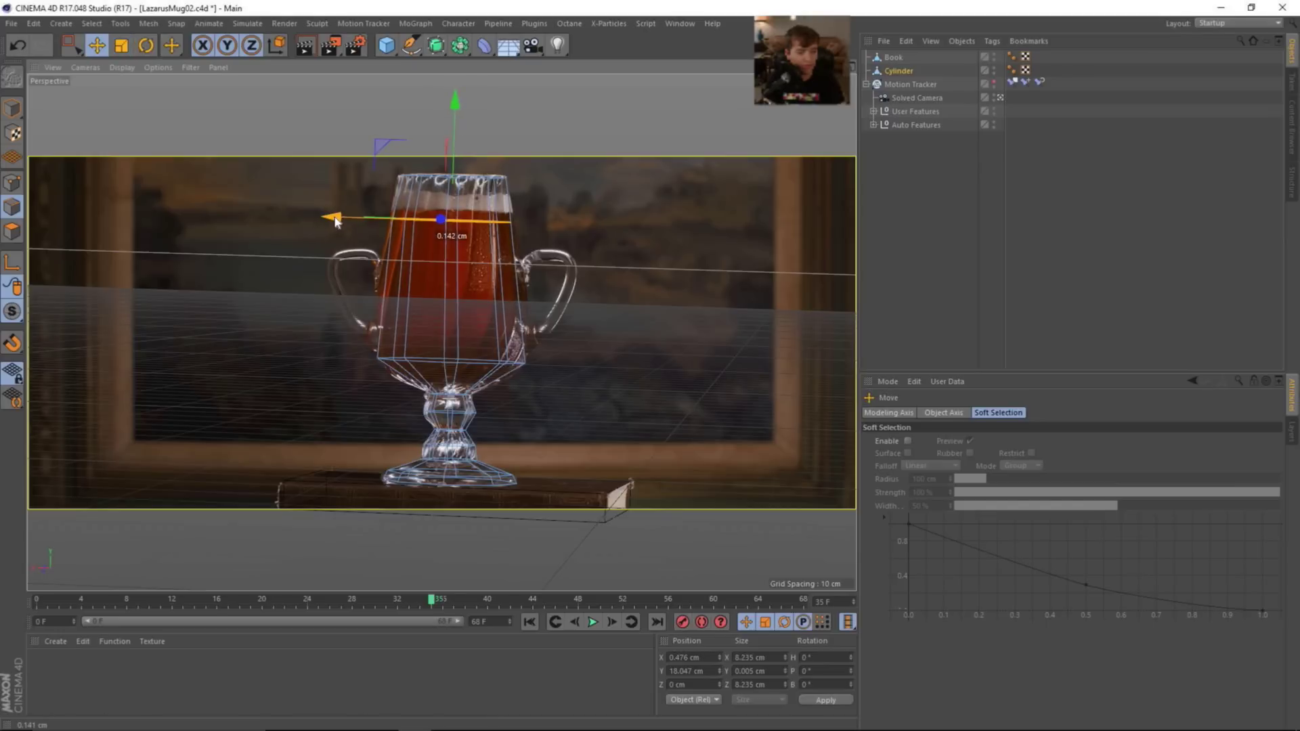
# - Further widen and align the upper loop until it measures about 8.4 cm
pyautogui.press('t')
pyautogui.moveTo(534, 214); pyautogui.dragTo(537, 221)
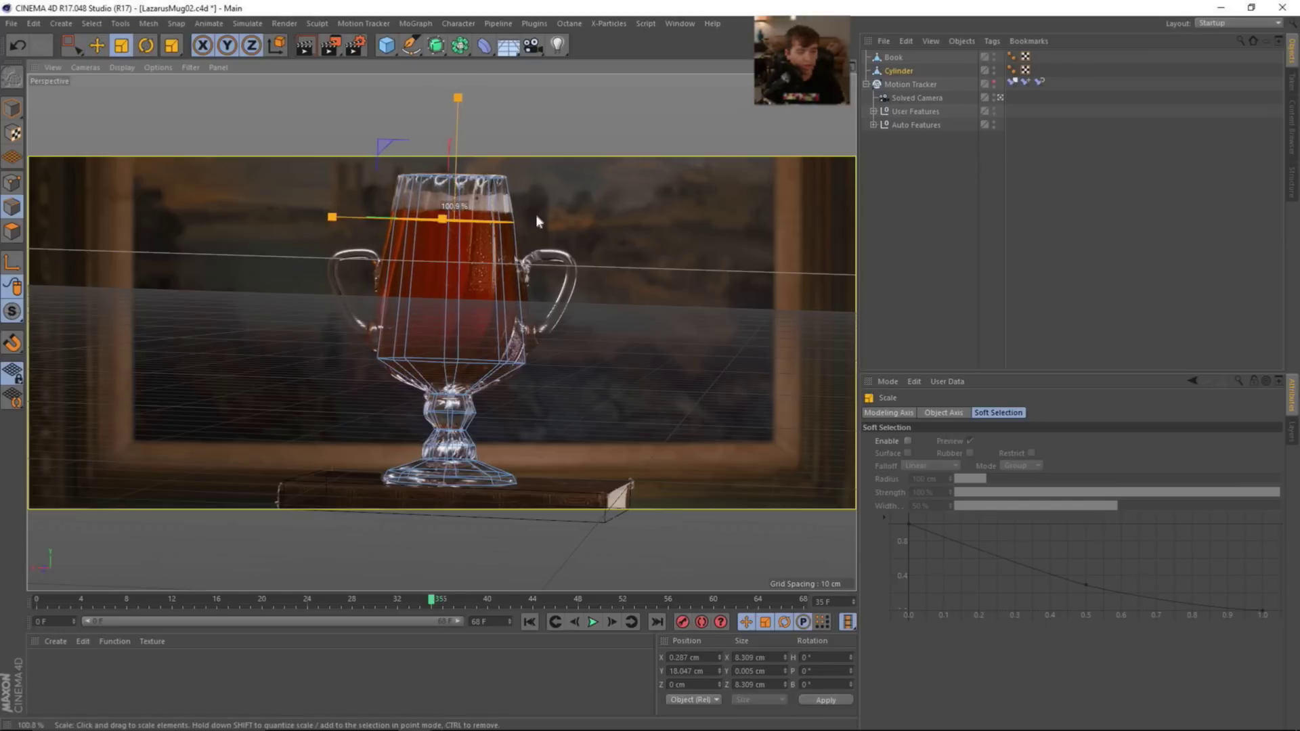
pyautogui.press('e')
pyautogui.moveTo(332, 218); pyautogui.dragTo(332, 222)
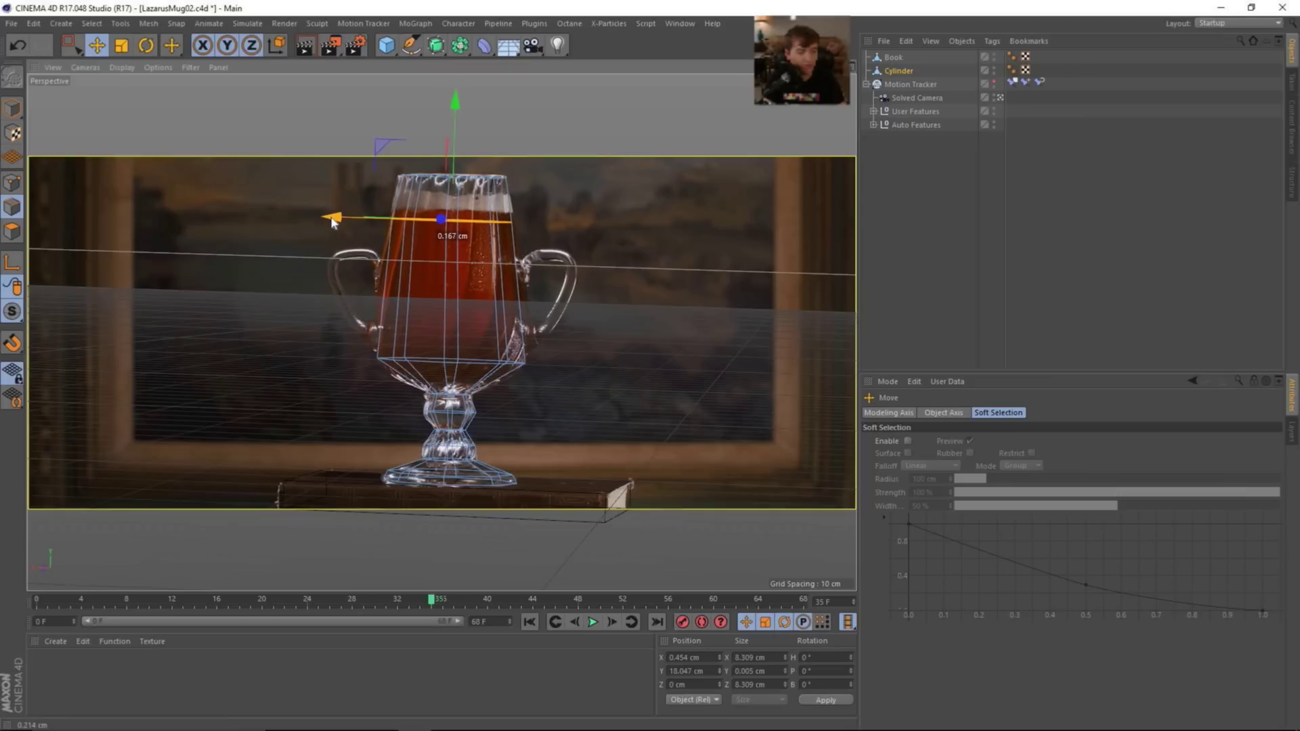
pyautogui.press('t')
pyautogui.moveTo(520, 205); pyautogui.dragTo(523, 201)
# - Widen the top rim loop about 2 percent to roughly 7.331 cm, then deselect it
pyautogui.press('u')
pyautogui.press('l')
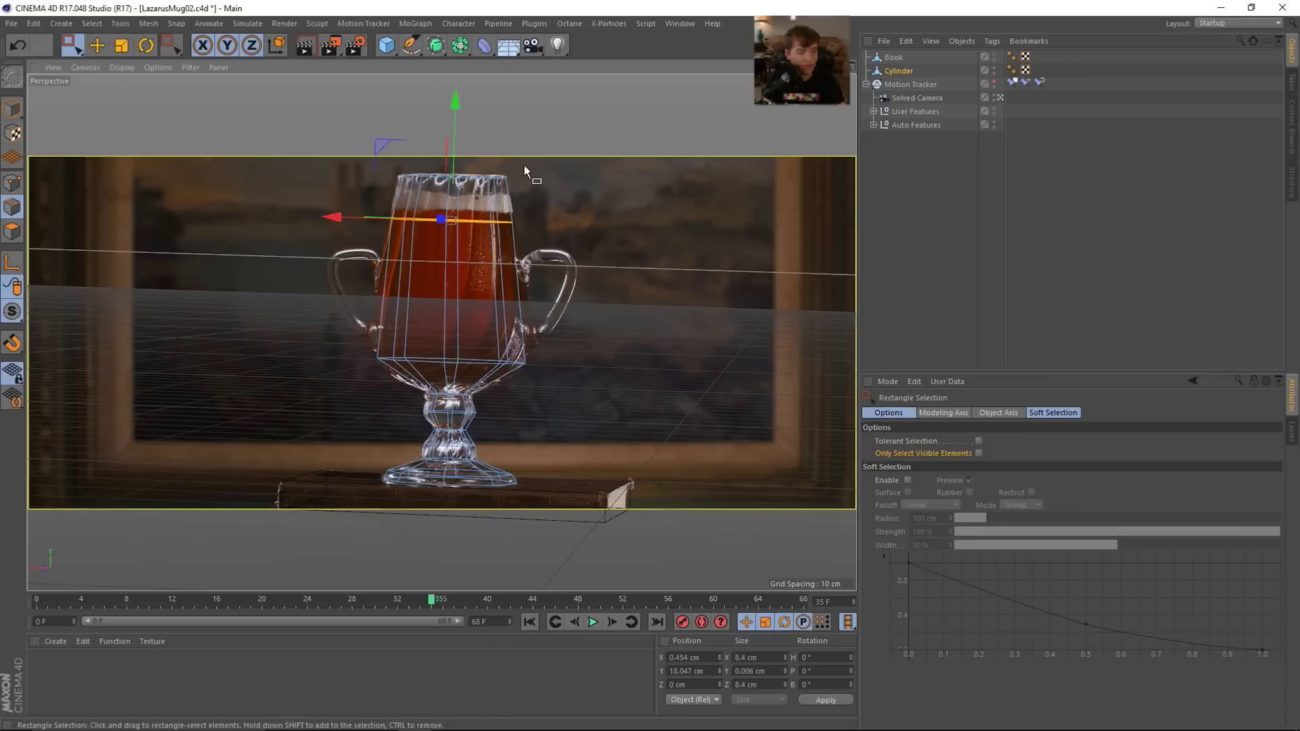
pyautogui.click(474, 175)
pyautogui.press('e')
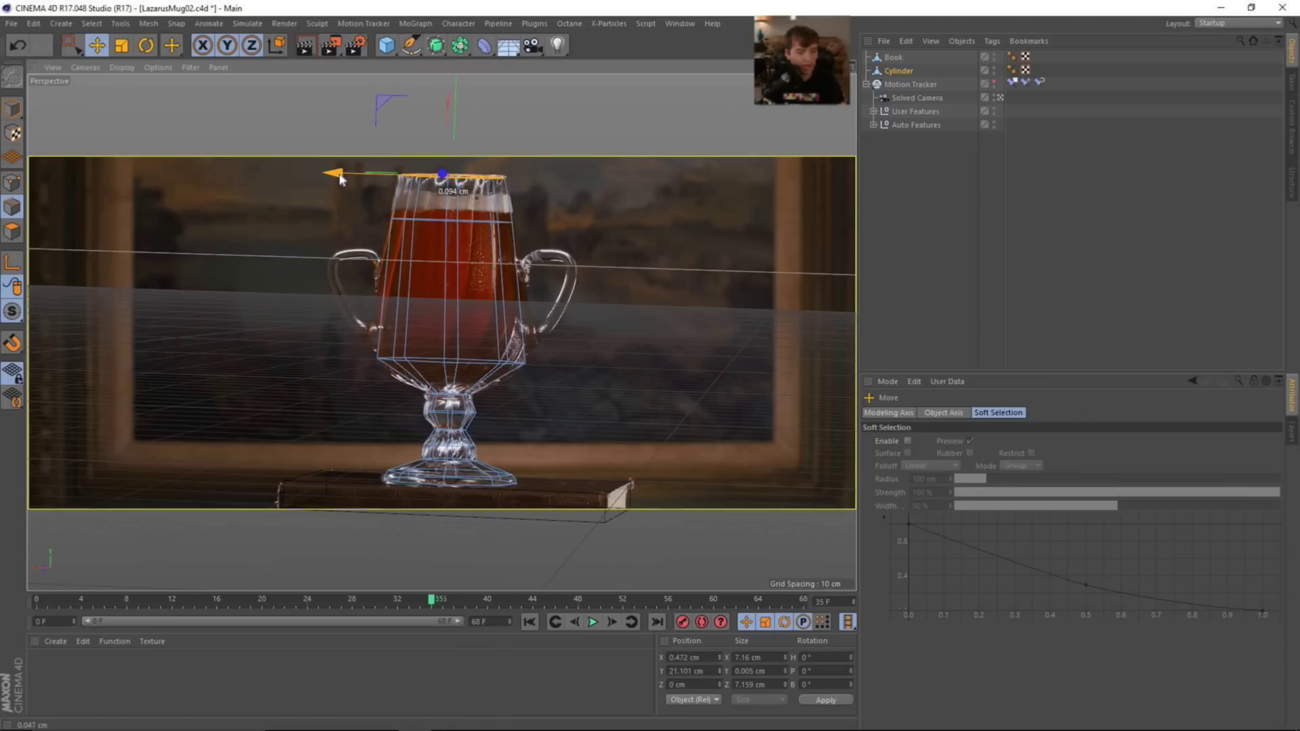
pyautogui.press('t')
pyautogui.moveTo(505, 174); pyautogui.dragTo(557, 174)
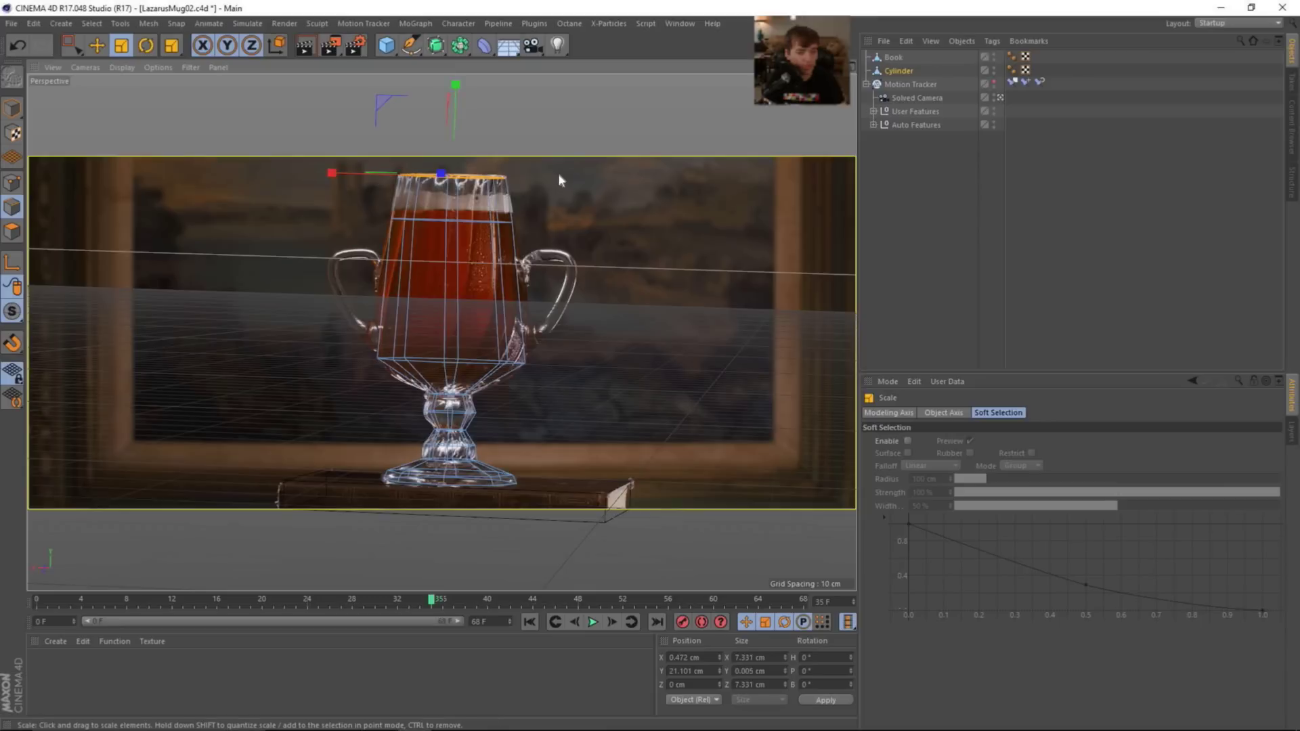
pyautogui.press('e')
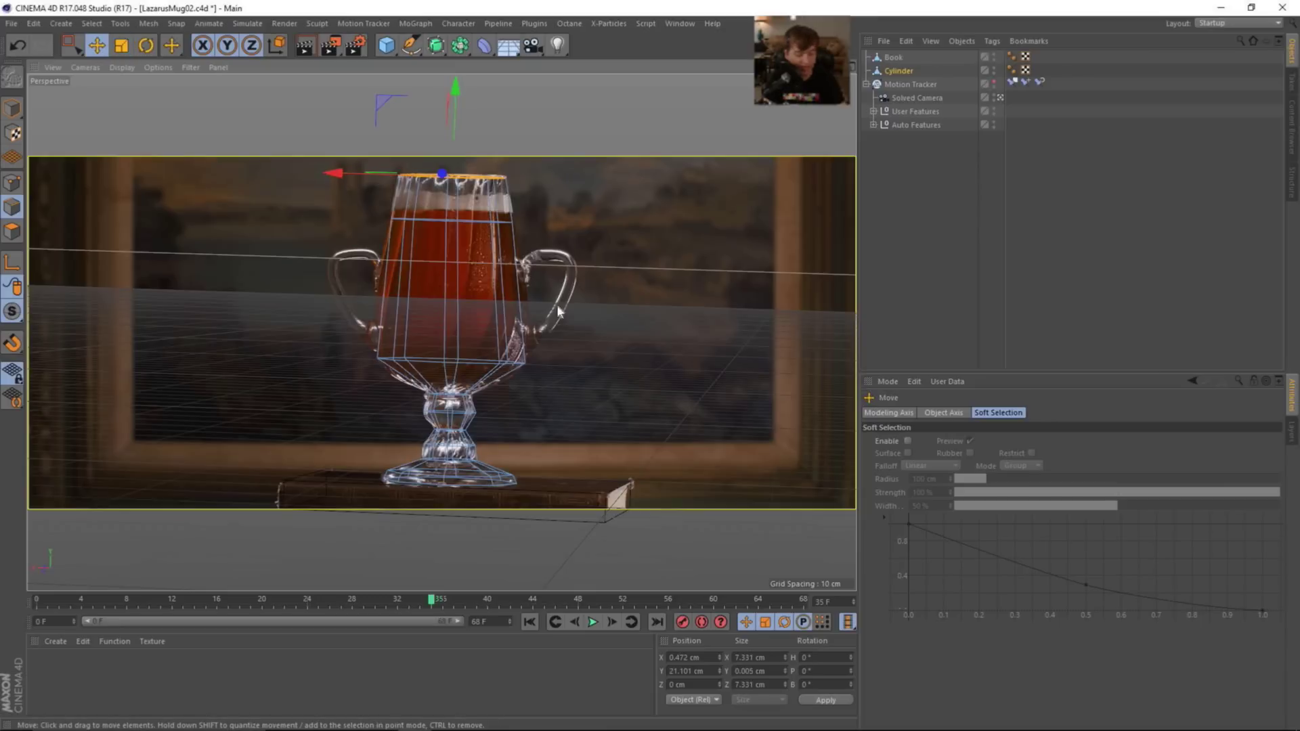
pyautogui.hotkey('ctrl', 'shift', 'a')
# - Cut a new edge loop around the glass with the Loop Knife and widen it slightly
pyautogui.press('k')
pyautogui.press('l')
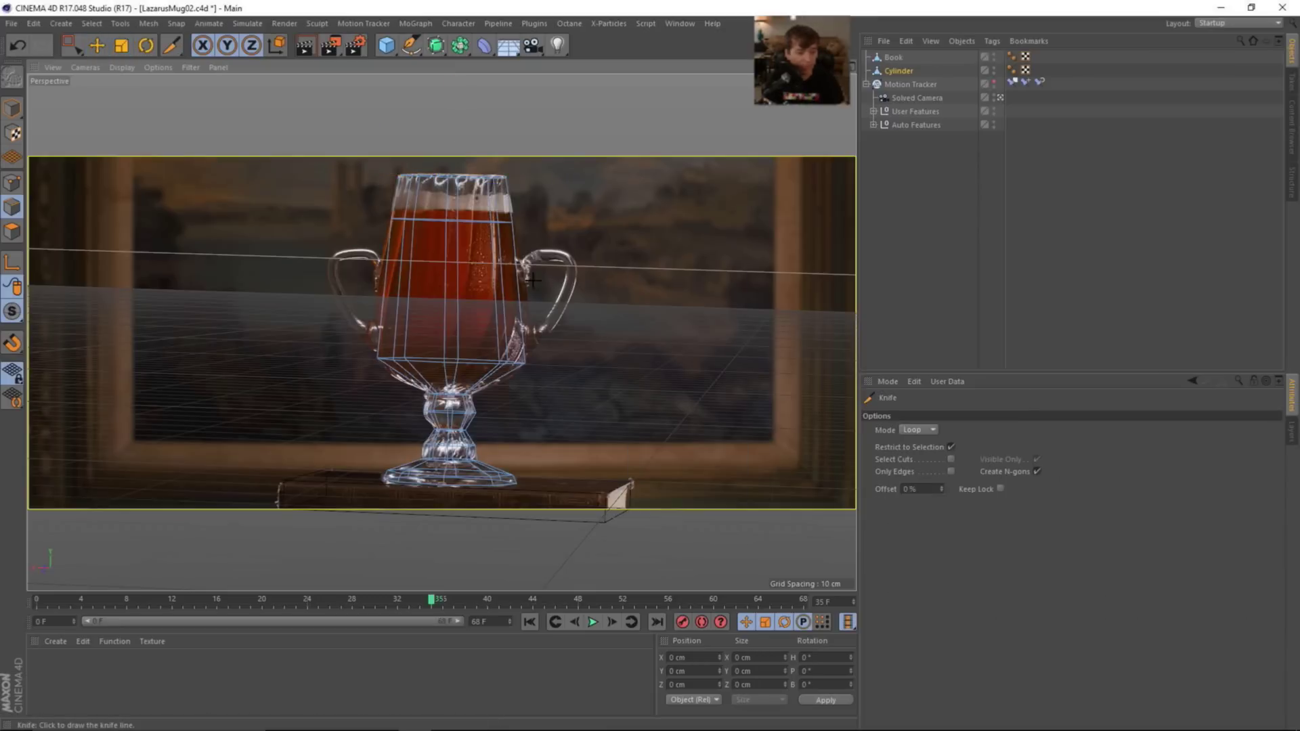
pyautogui.click(518, 295)
pyautogui.press('t')
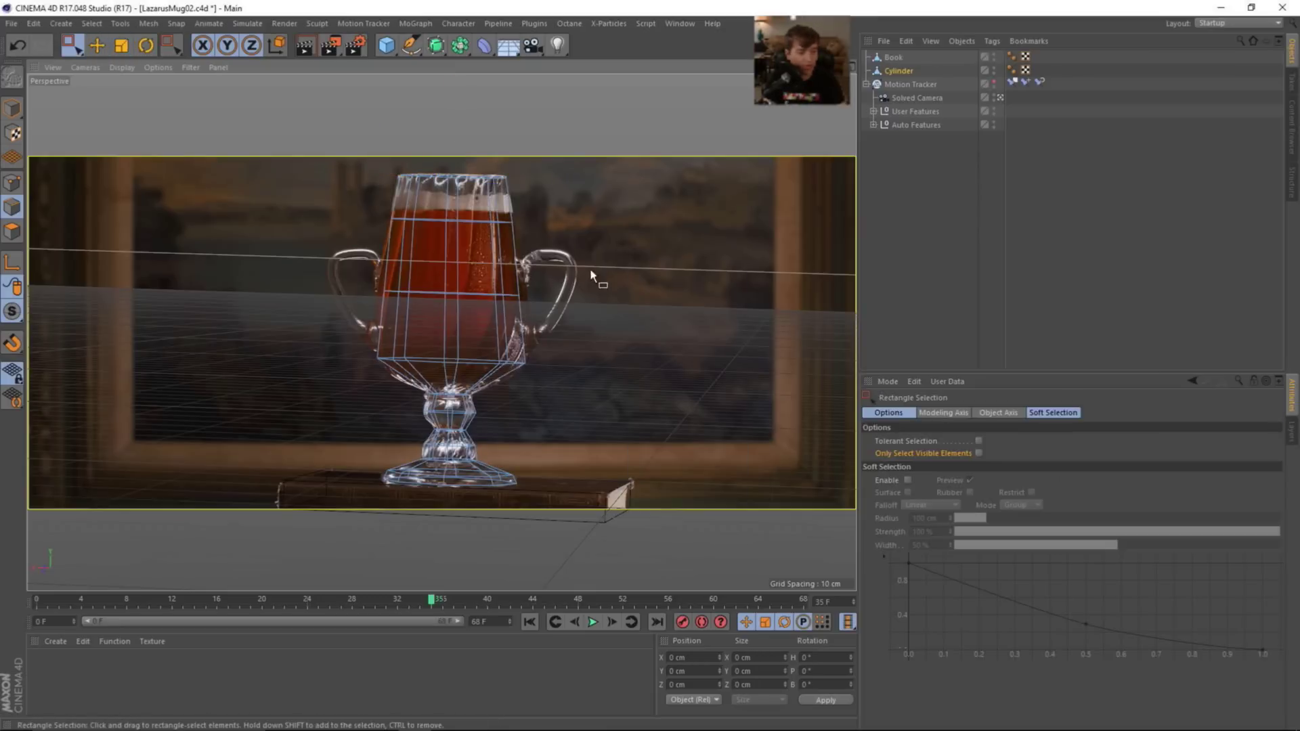
pyautogui.moveTo(595, 299); pyautogui.dragTo(660, 302)
# - Widen the edge loop near the rim slightly, then deselect it
pyautogui.press('u')
pyautogui.press('l')
pyautogui.click(508, 220)
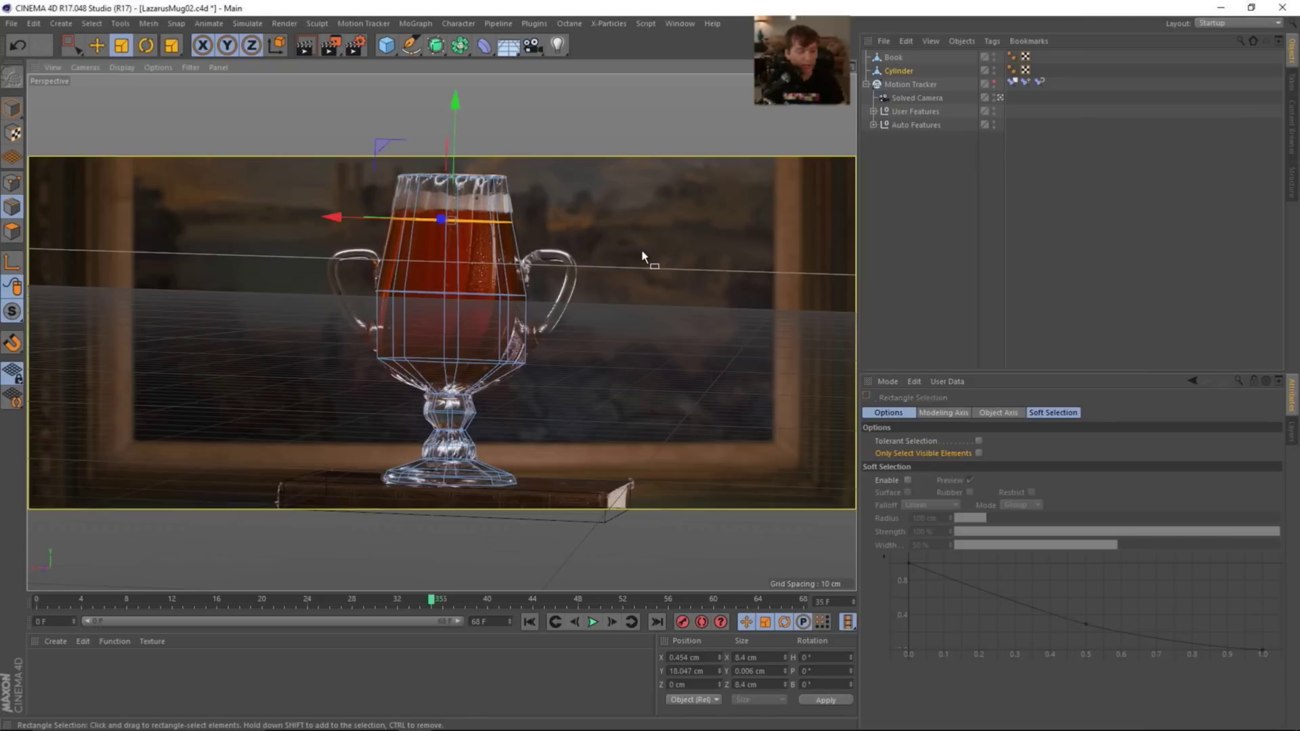
pyautogui.press('t')
pyautogui.moveTo(640, 249); pyautogui.dragTo(628, 245)
pyautogui.press('0')
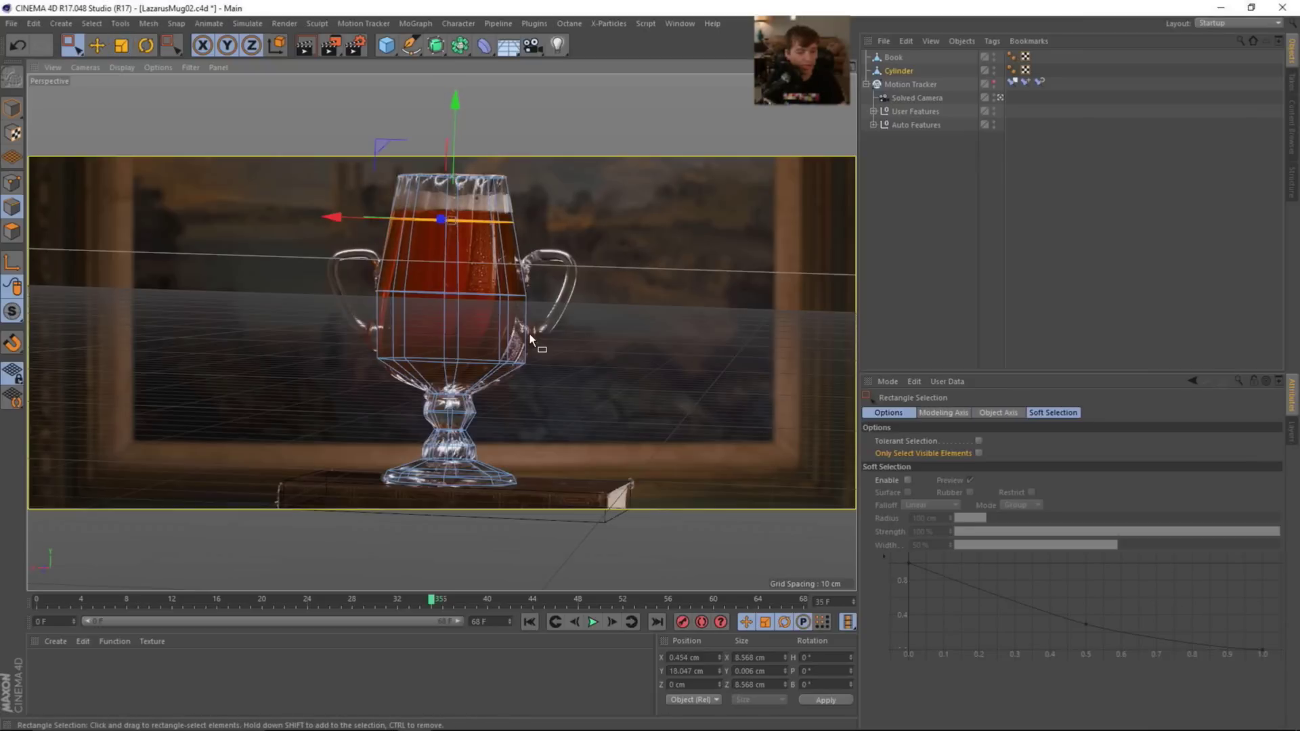
pyautogui.press('k')
pyautogui.press('l')
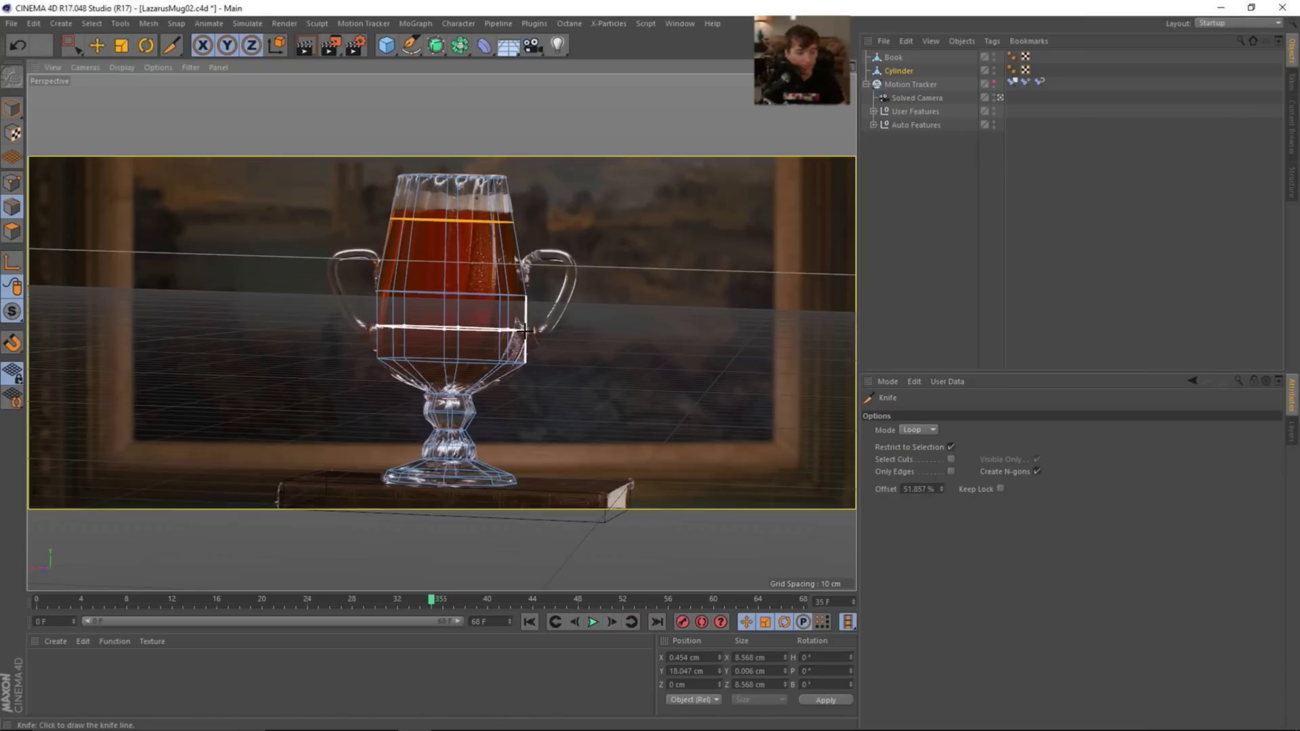
pyautogui.press('e')
pyautogui.click(613, 327)
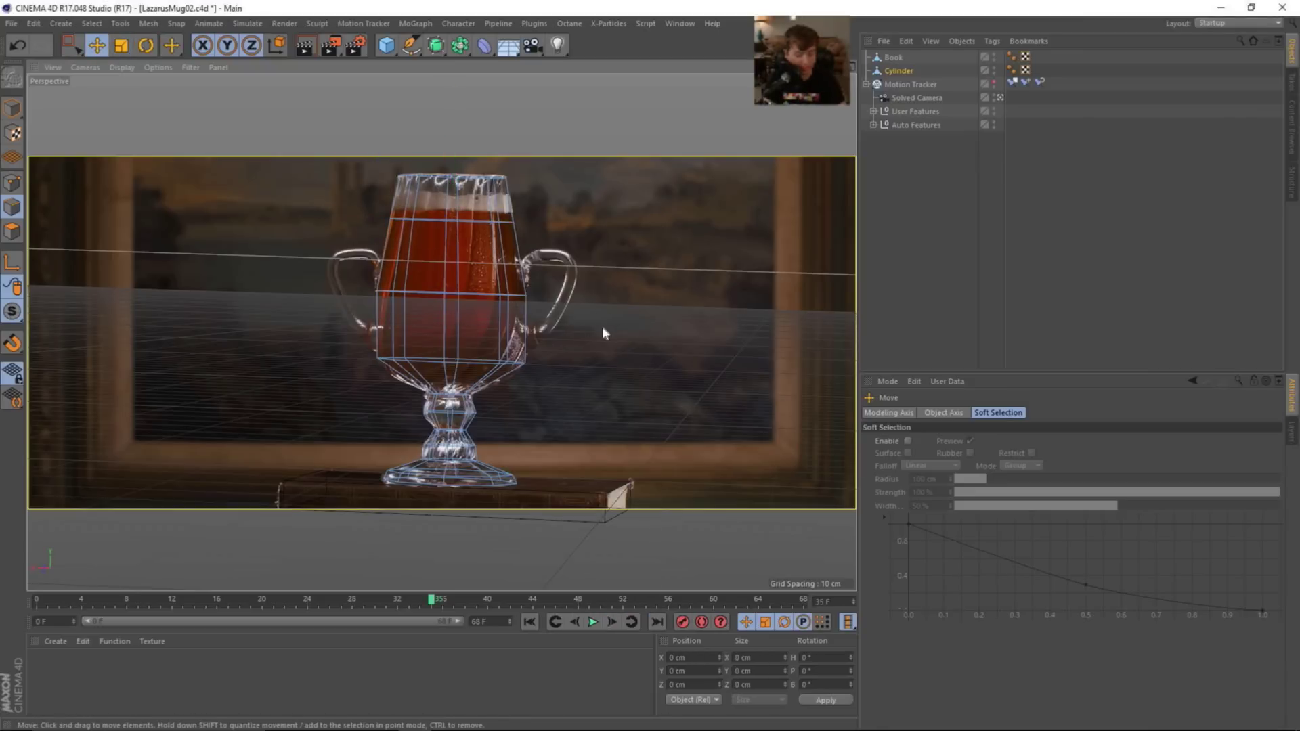
# - Cut a loop across the lower bowl and widen the loop above it about 2 percent
pyautogui.press('k')
pyautogui.press('l')
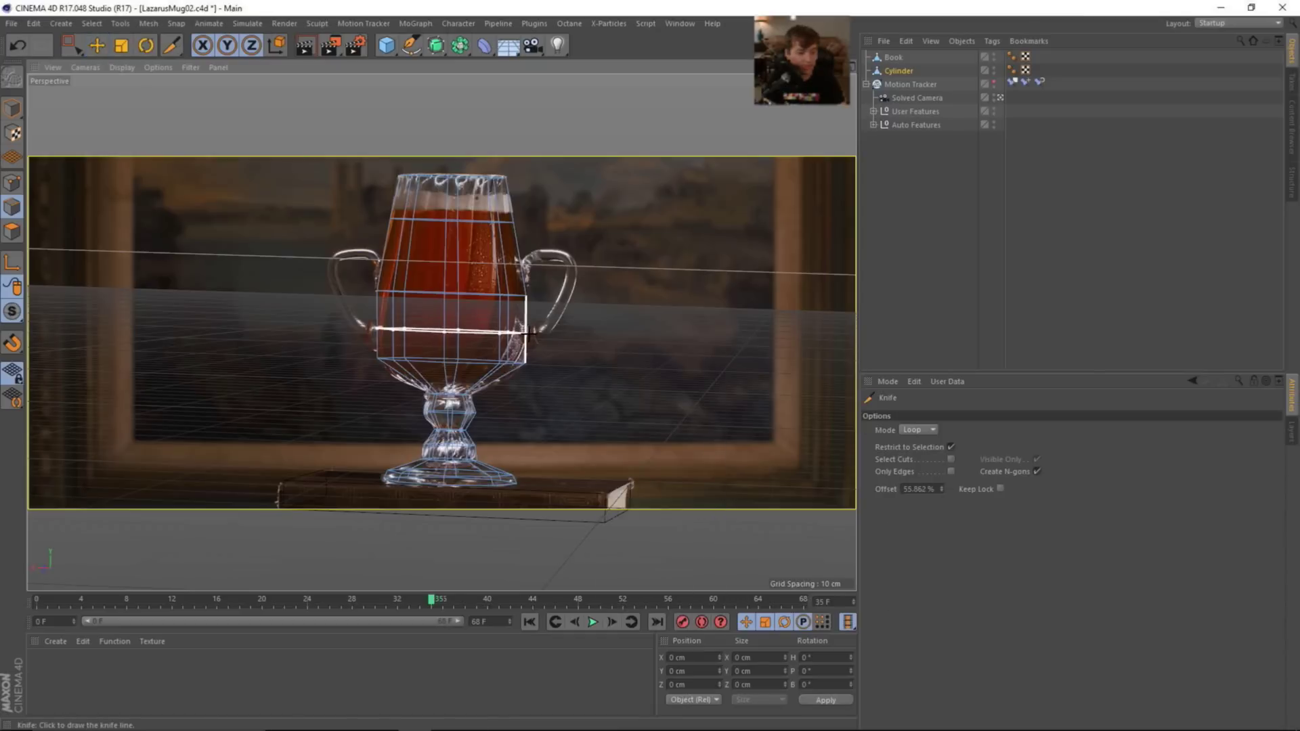
pyautogui.click(528, 331)
pyautogui.press('0')
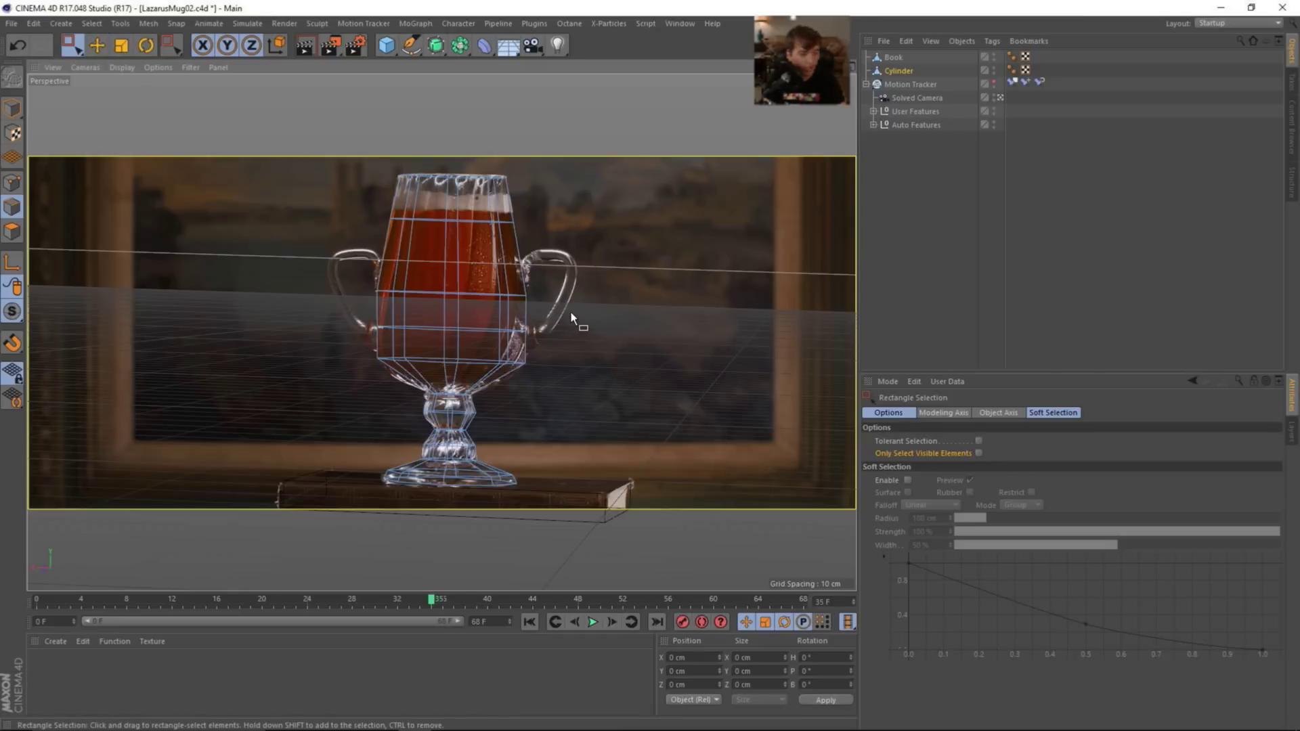
pyautogui.moveTo(568, 344); pyautogui.dragTo(331, 364)
pyautogui.moveTo(563, 327); pyautogui.dragTo(329, 337)
pyautogui.press('t')
pyautogui.moveTo(610, 348); pyautogui.dragTo(623, 356)
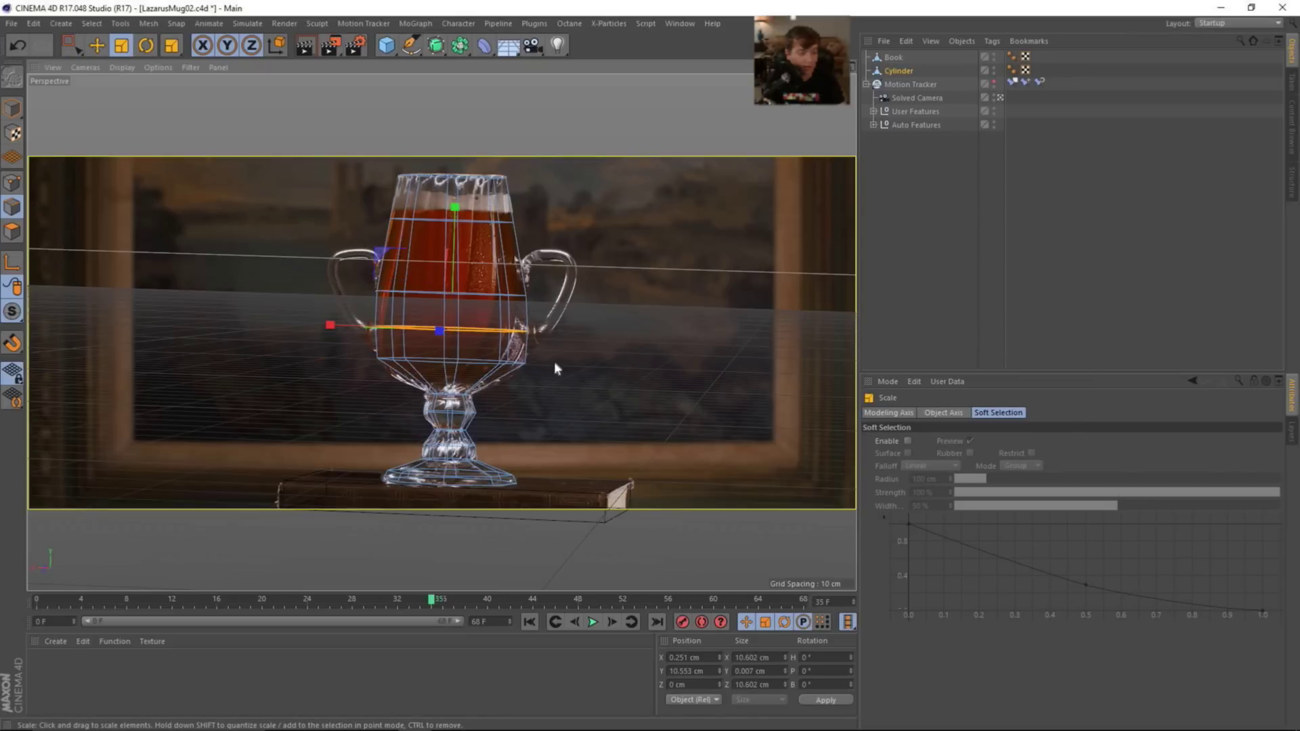
pyautogui.press('e')
pyautogui.click(556, 407)
# - Box-select the new loop at the bowl's bottom and adjust its scale to fit the glass
pyautogui.press('m')
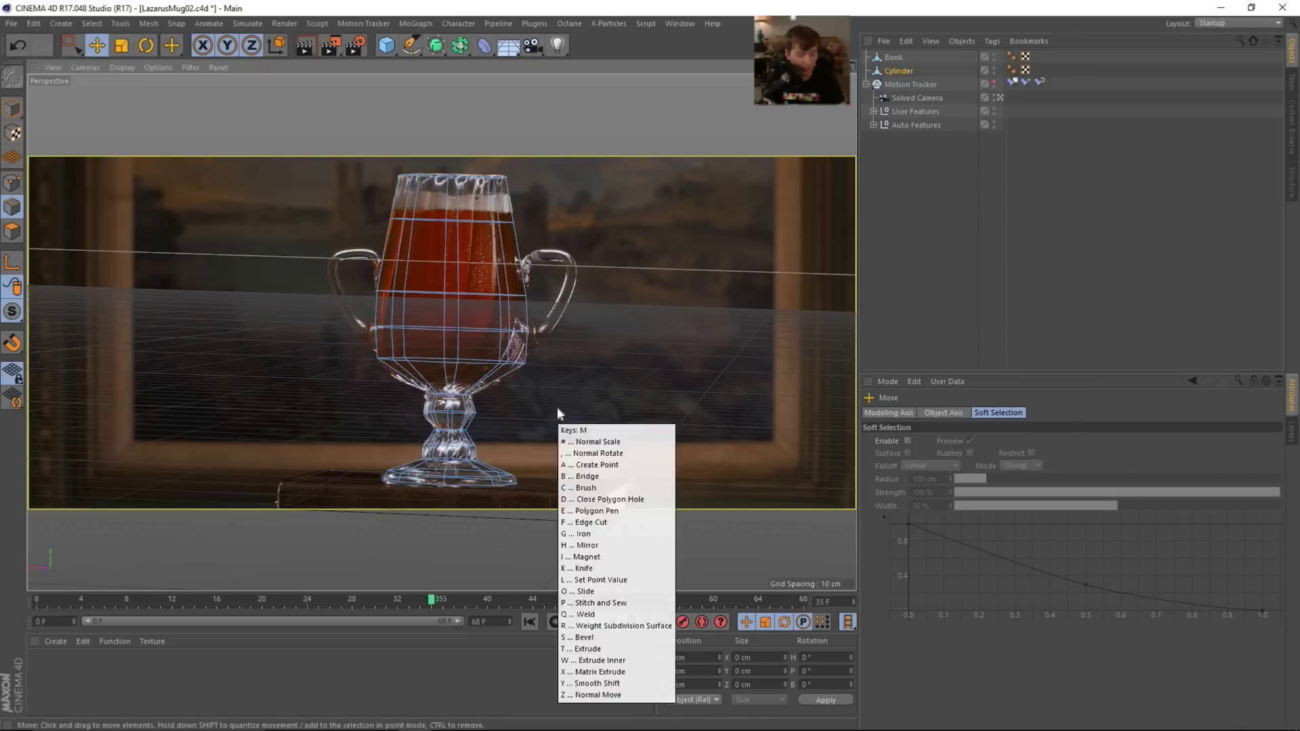
pyautogui.press('k')
pyautogui.press('0')
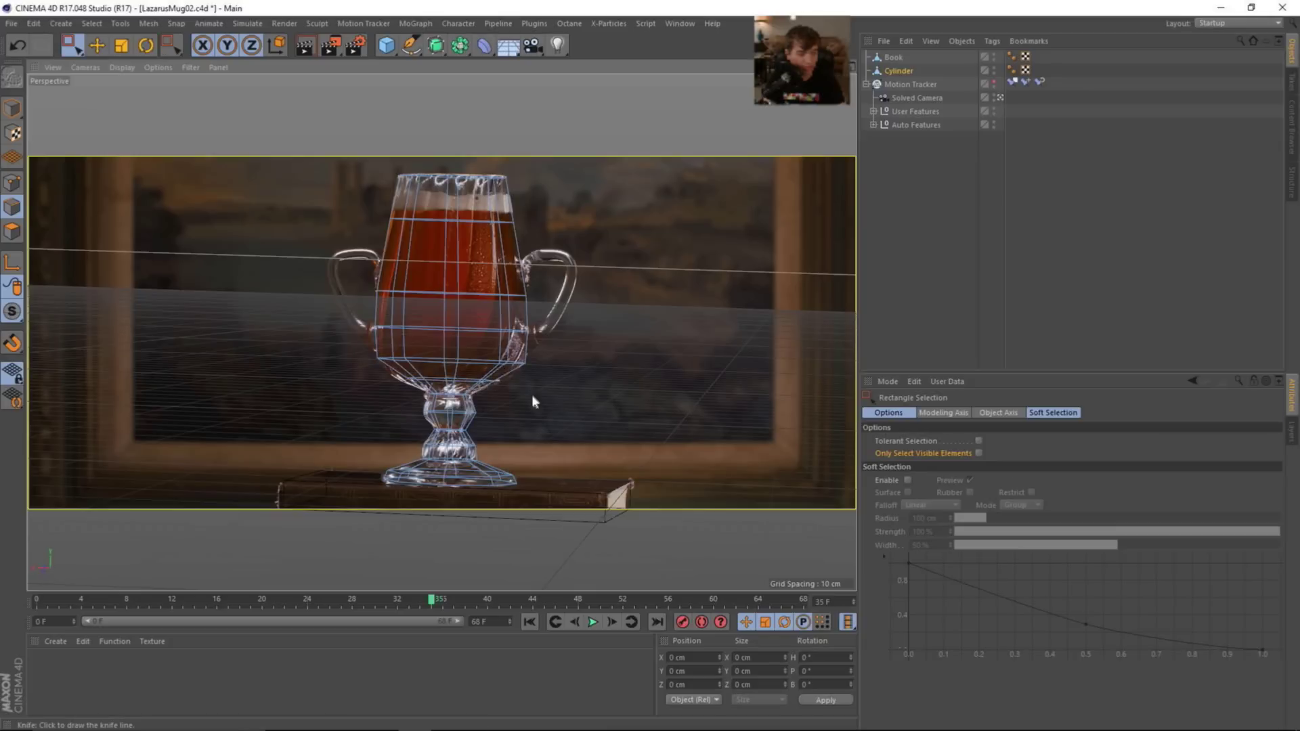
pyautogui.moveTo(381, 368); pyautogui.dragTo(705, 413)
pyautogui.press('e')
pyautogui.press('t')
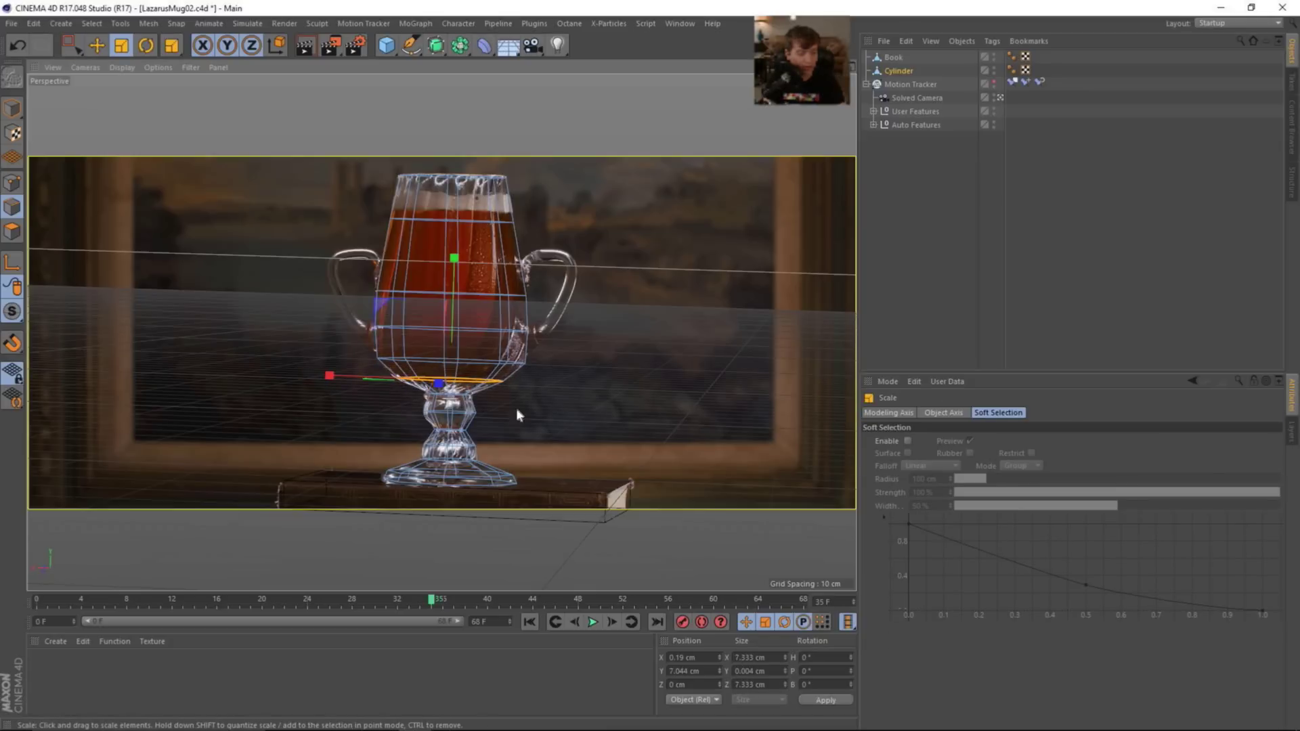
pyautogui.press('e')
pyautogui.click(572, 398)
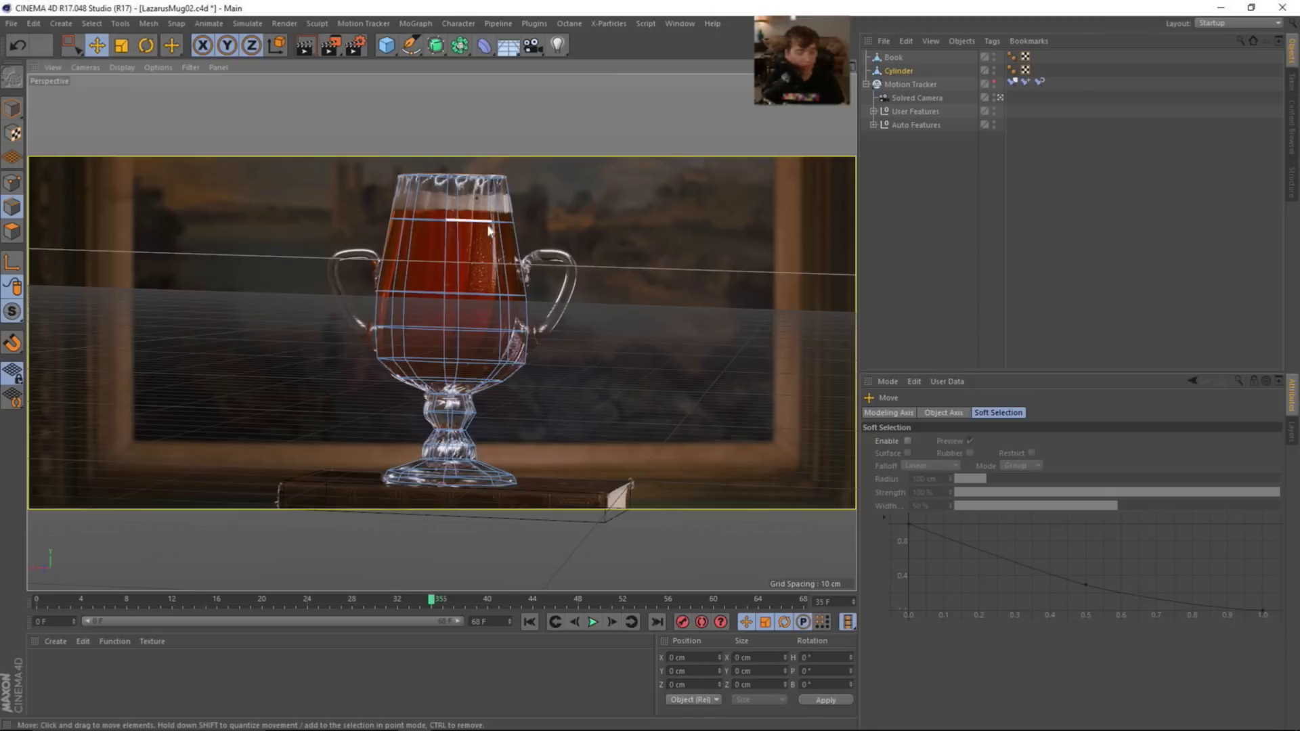
# - Rename the Cylinder object to 'Mug'
pyautogui.doubleClick(895, 71)
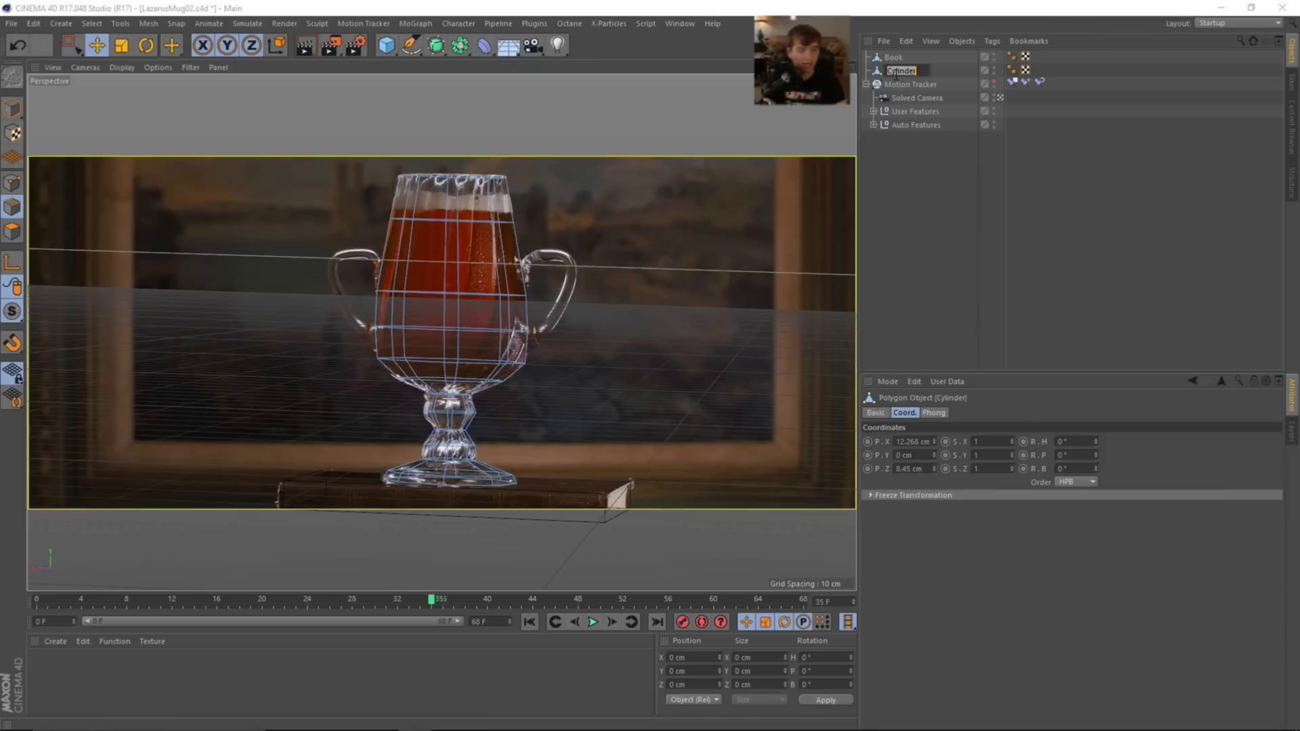
pyautogui.write('Mug')
pyautogui.press('Return')
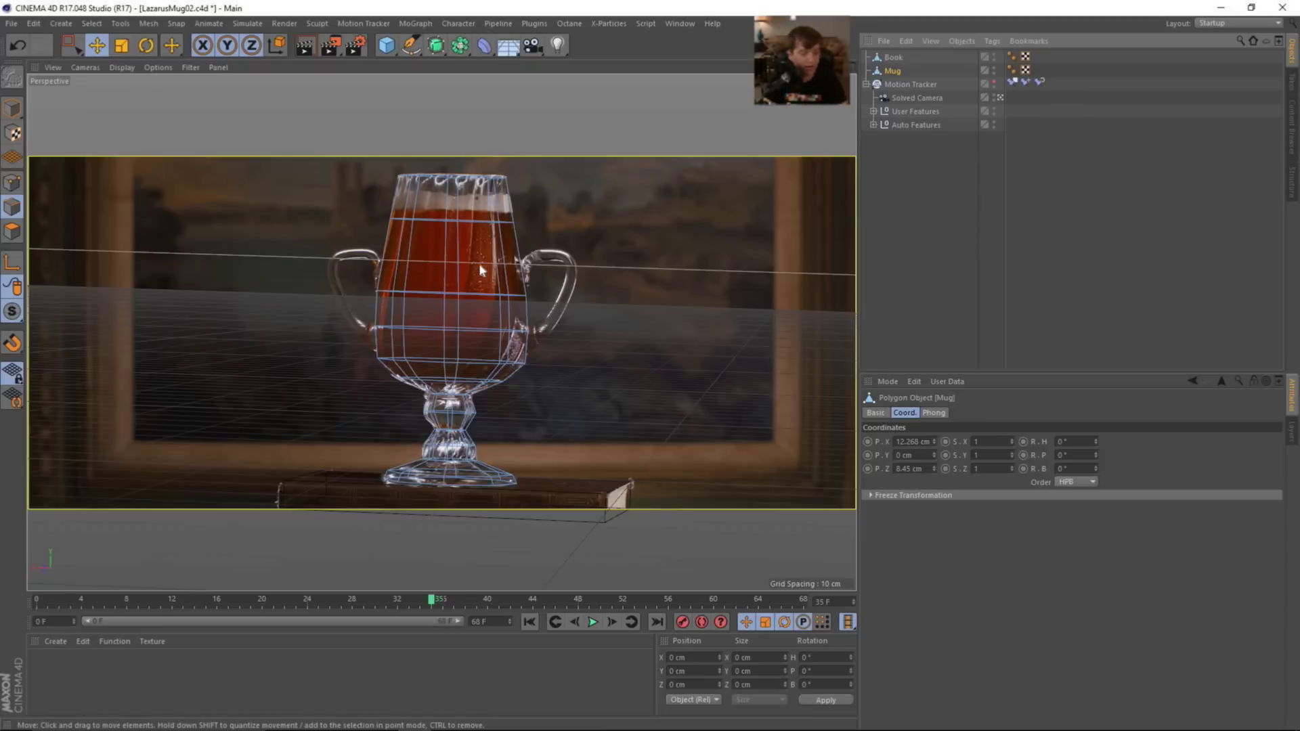
# - Widen the upper bowl edge loop slightly to about 9.52 cm to fit the glass sides
pyautogui.press('u')
pyautogui.press('b')
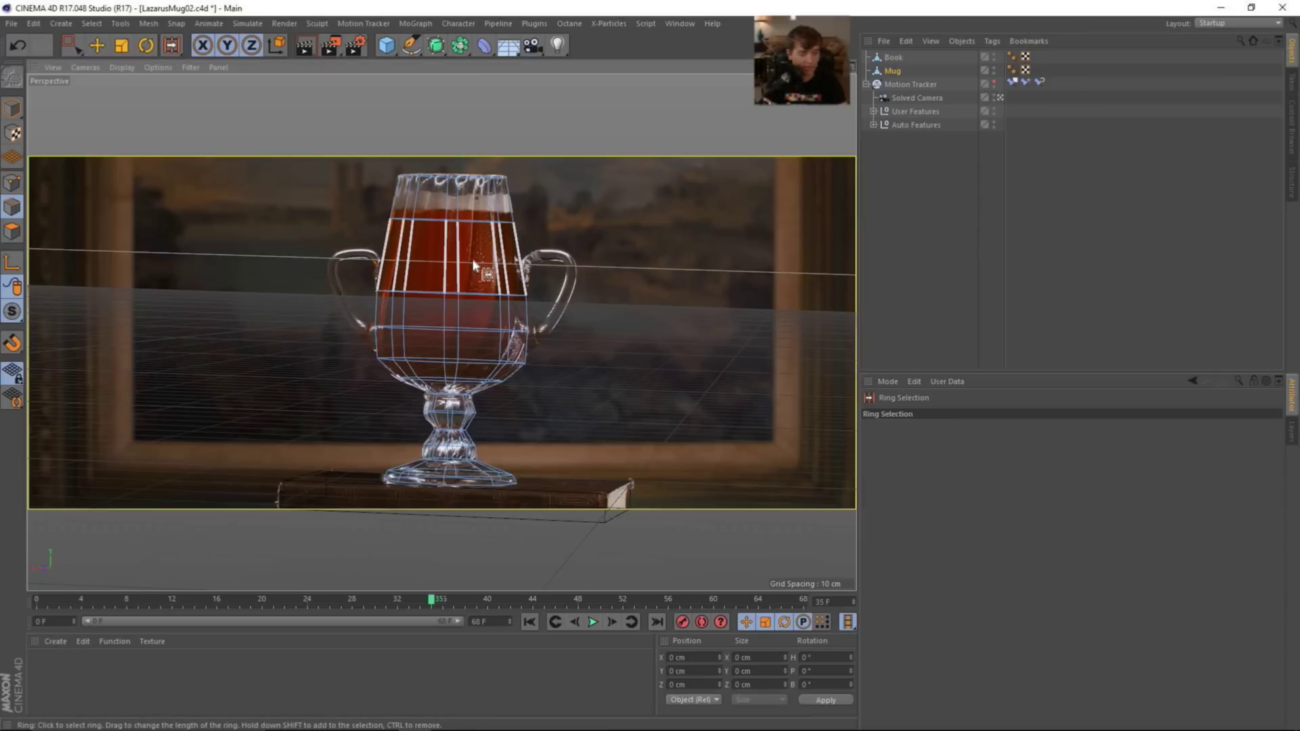
pyautogui.click(473, 258)
pyautogui.rightClick(623, 242)
pyautogui.press('Escape')
pyautogui.press('e')
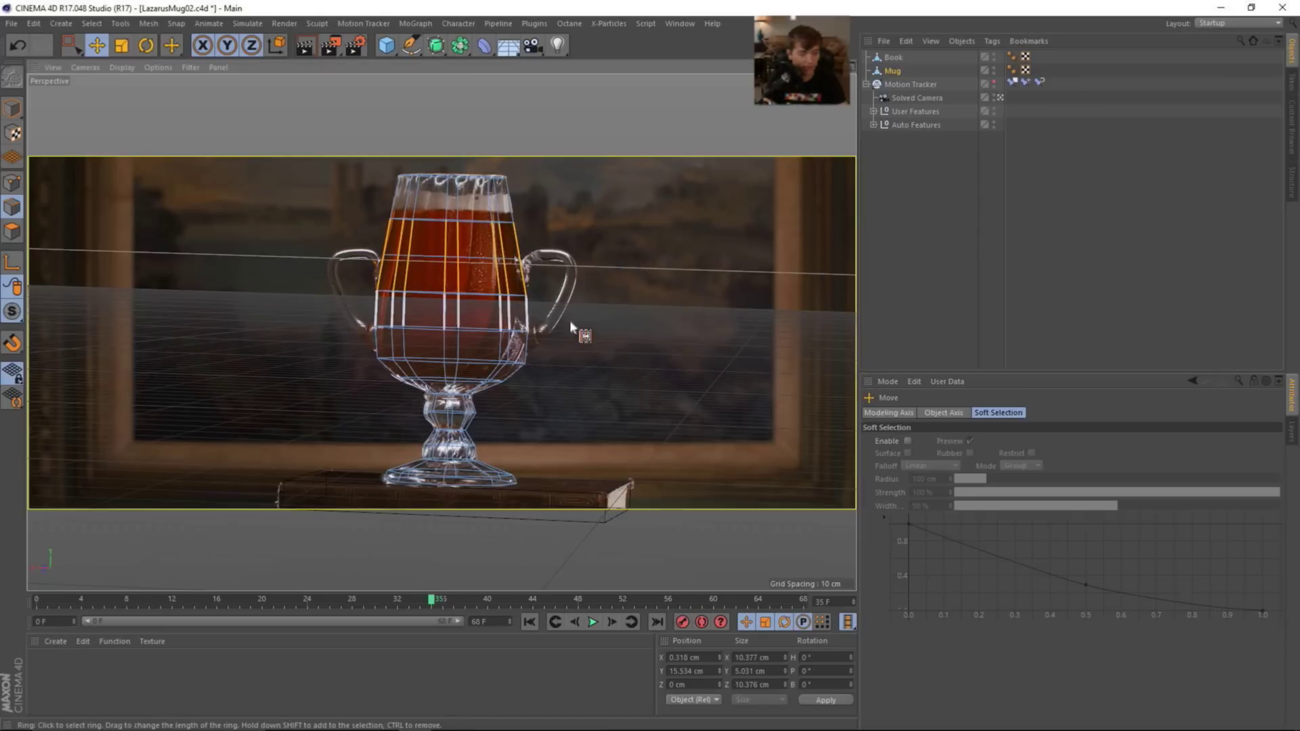
pyautogui.click(473, 260)
pyautogui.press('t')
pyautogui.moveTo(627, 267); pyautogui.dragTo(644, 280)
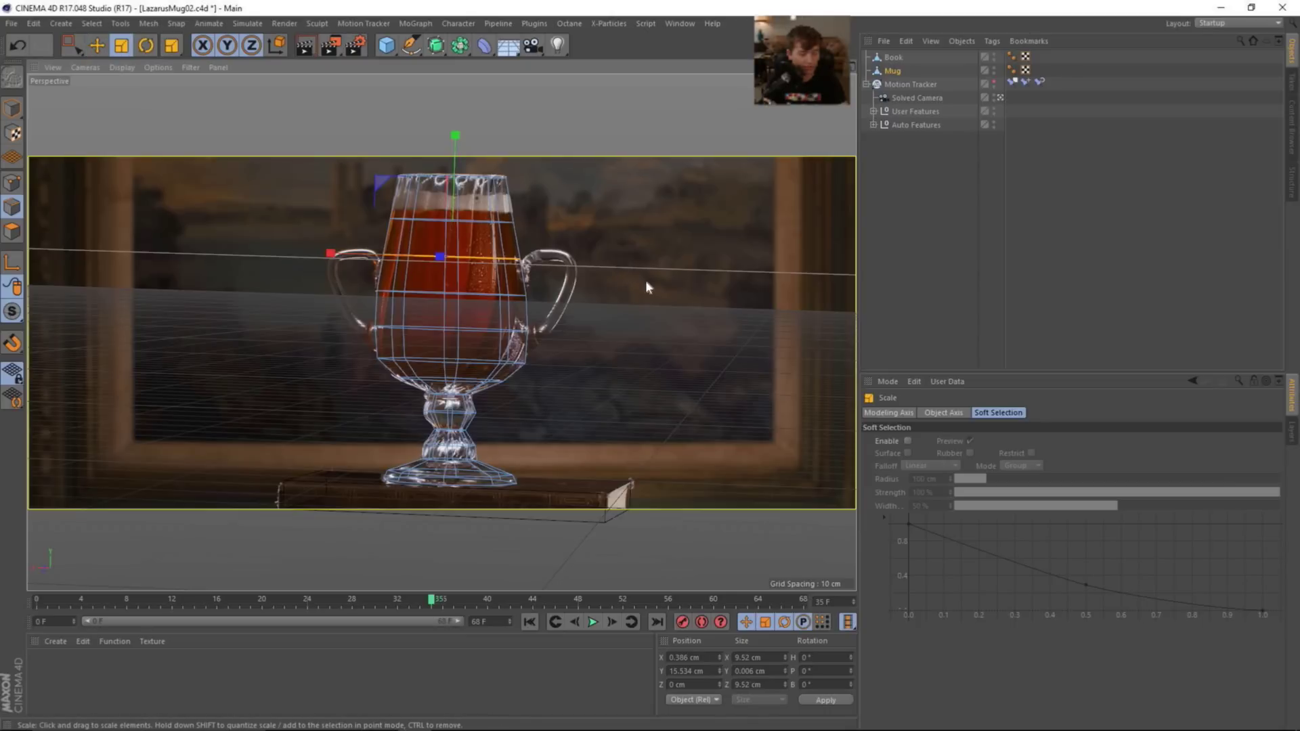
pyautogui.press('e')
pyautogui.click(542, 305)
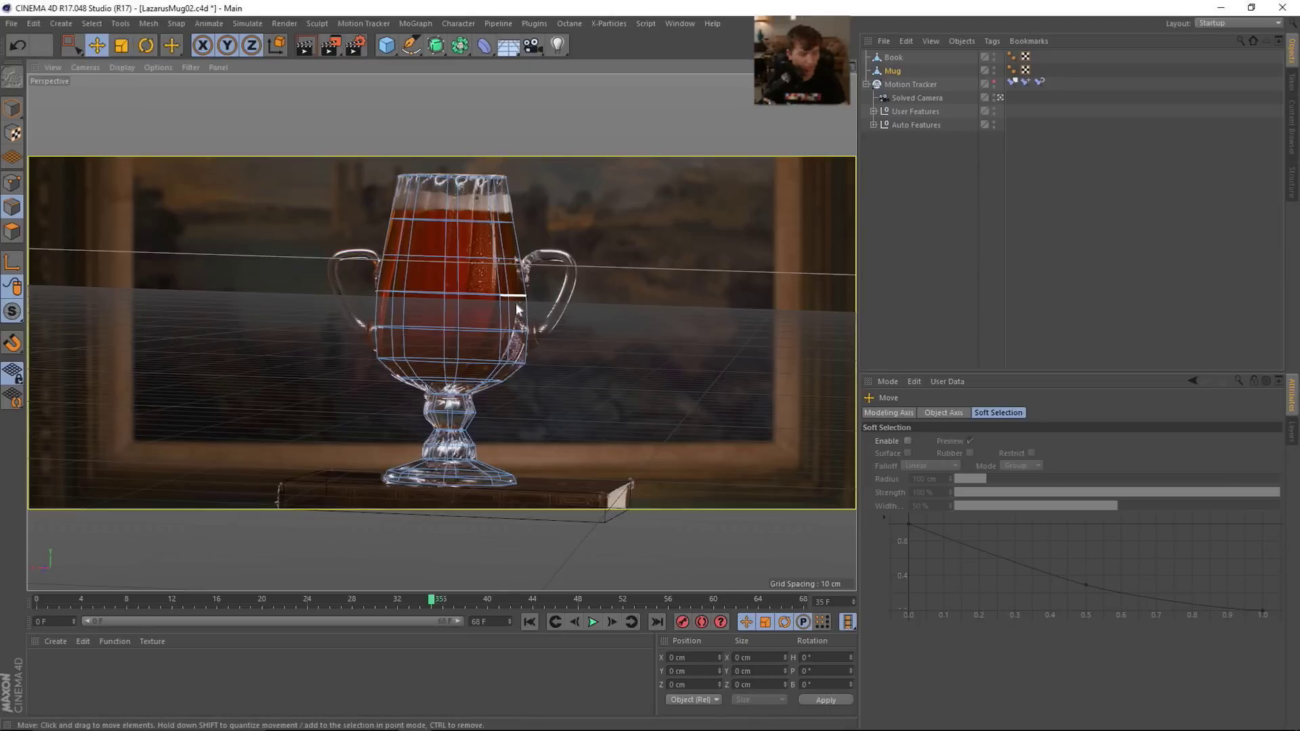
# - Select the whole edge loop running around the mug's stem
pyautogui.click(481, 333)
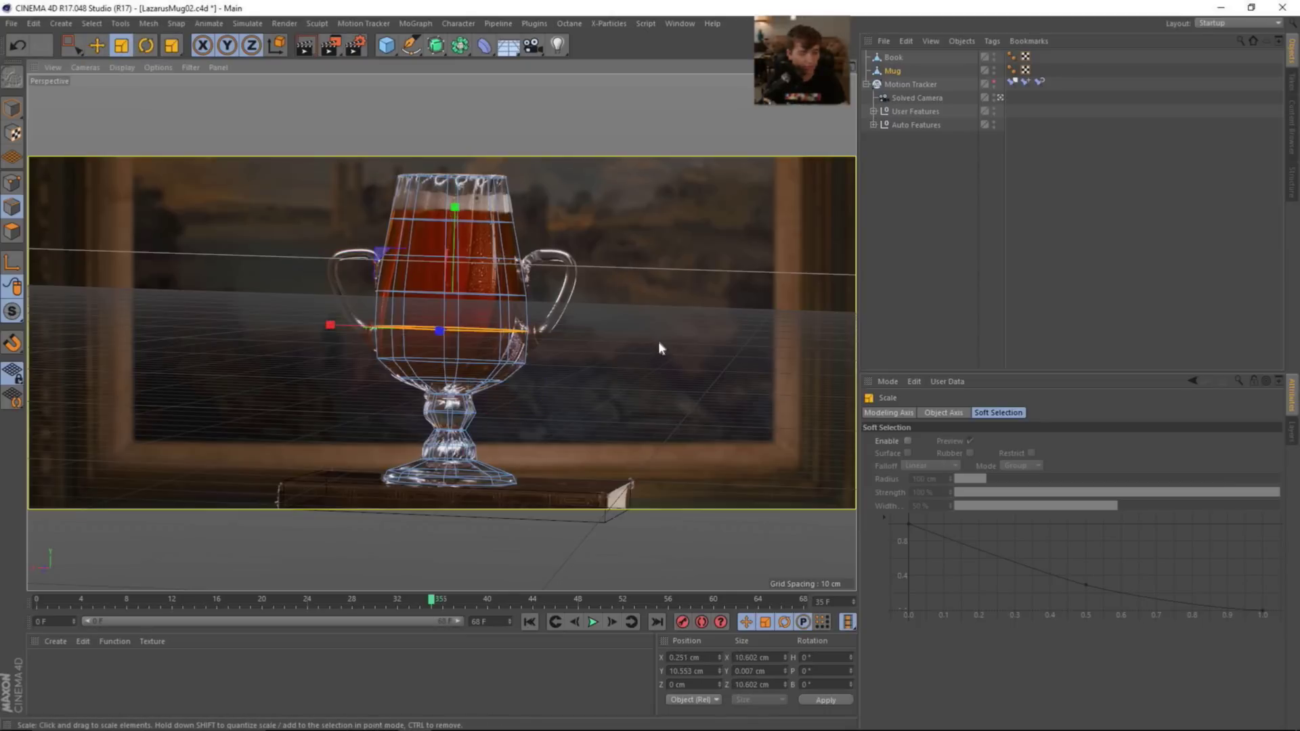
pyautogui.click(533, 313)
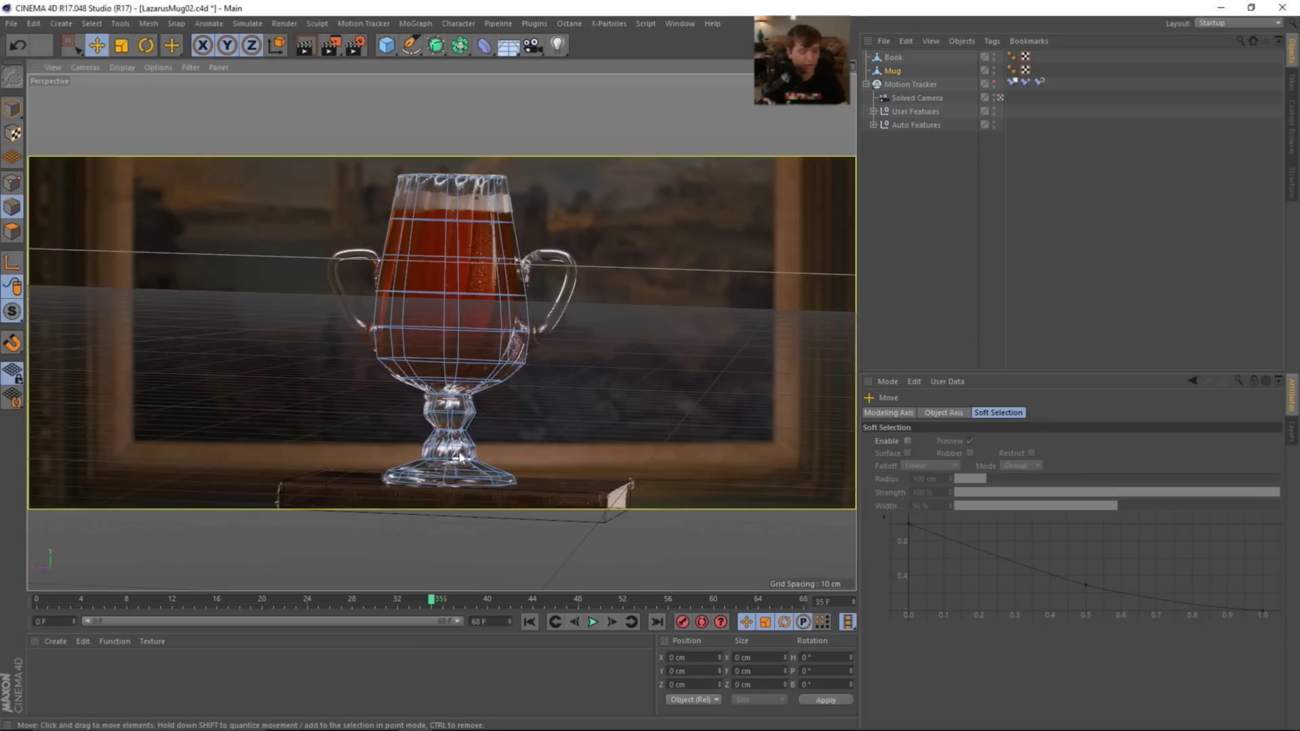
pyautogui.doubleClick(460, 419)
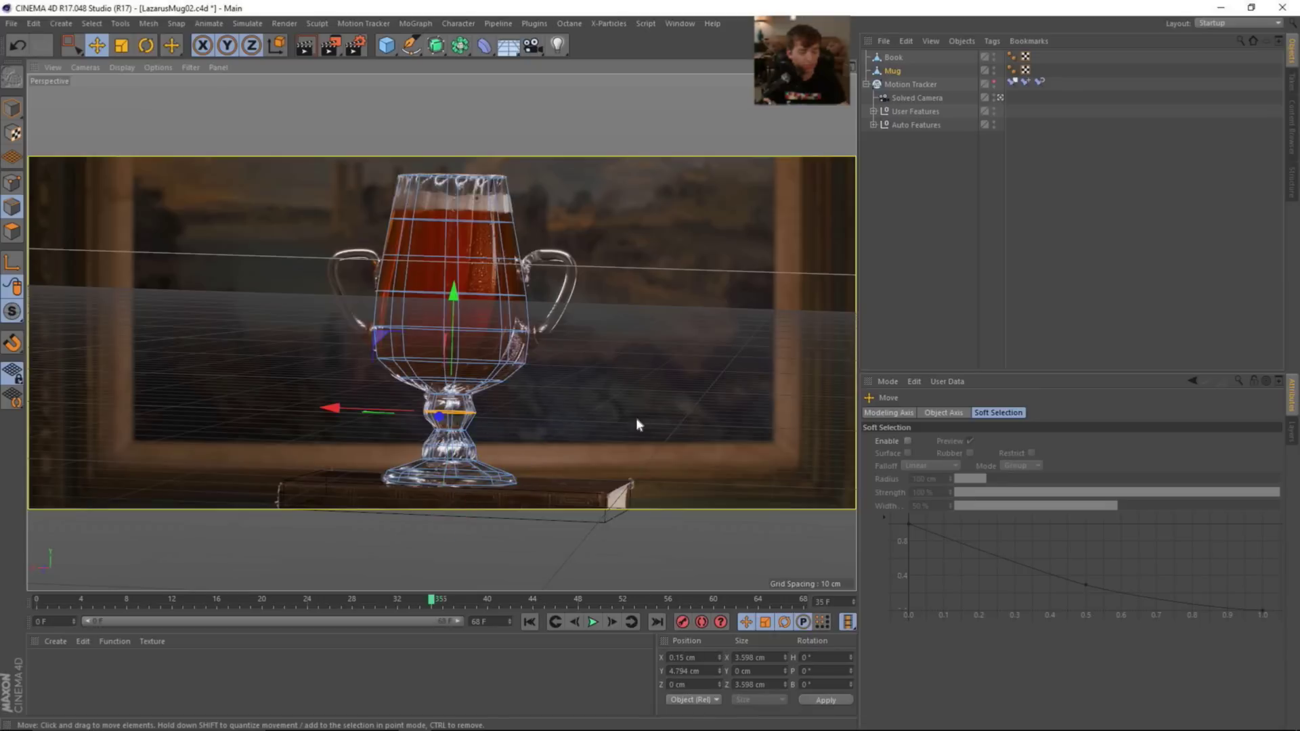
# - Bevel the stem edge loop with a 0.42 cm offset
pyautogui.rightClick(558, 415)
pyautogui.click(575, 460)
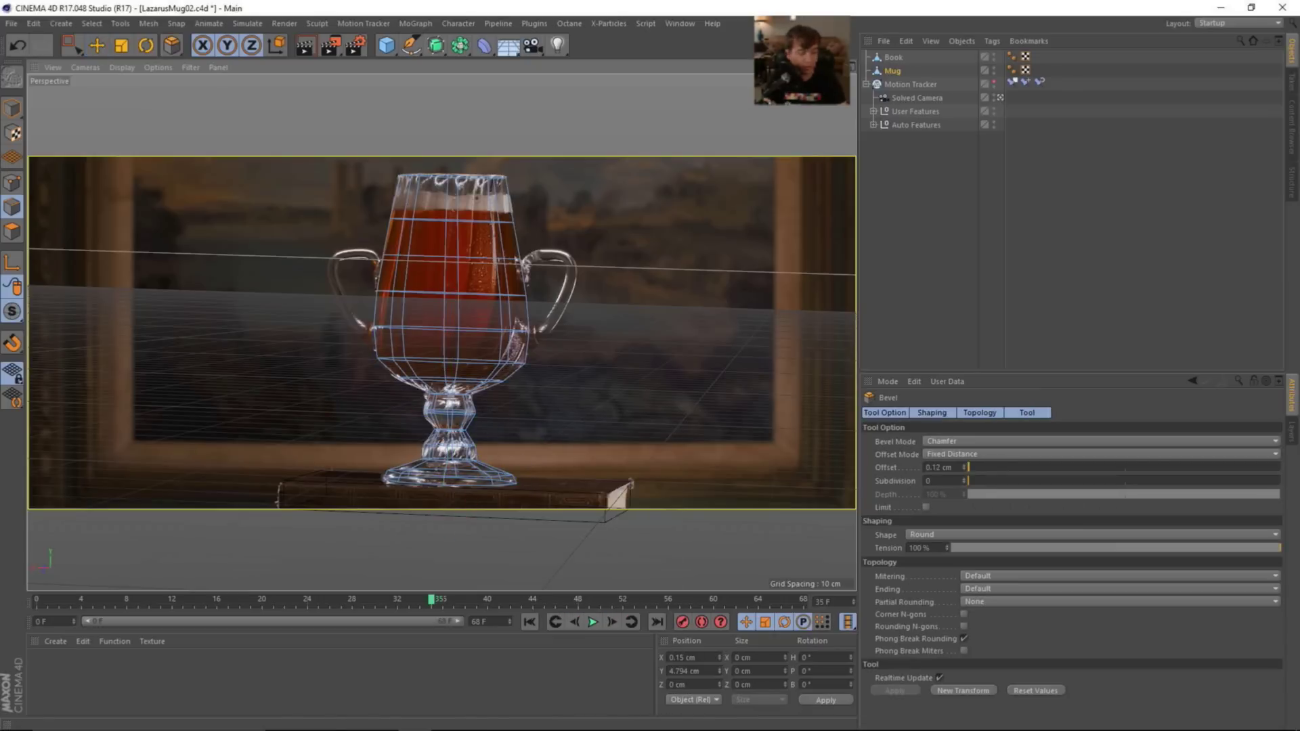
pyautogui.moveTo(447, 412); pyautogui.dragTo(515, 418)
pyautogui.press('e')
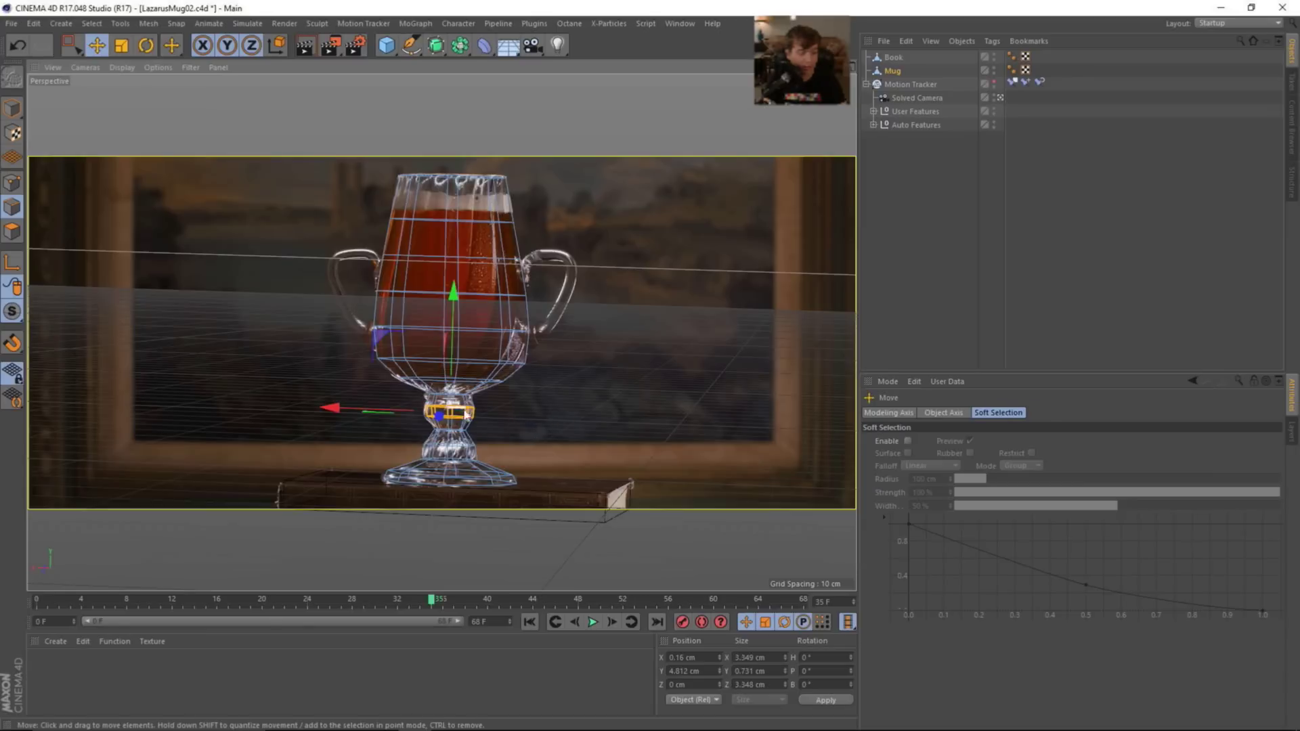
# - Box-select the bevelled stem loop, scale it slightly, then deselect it
pyautogui.hotkey('ctrl', 'shift', 'a')
pyautogui.press('0')
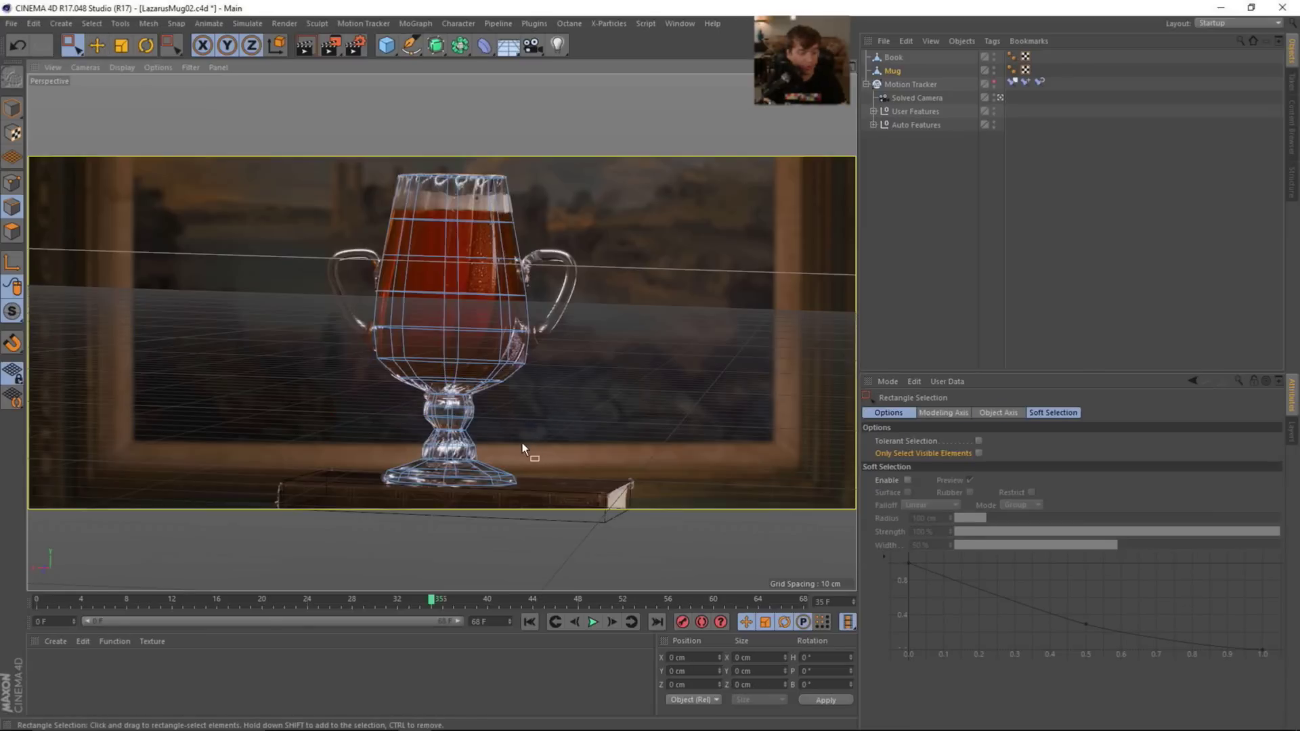
pyautogui.moveTo(412, 399); pyautogui.dragTo(501, 420)
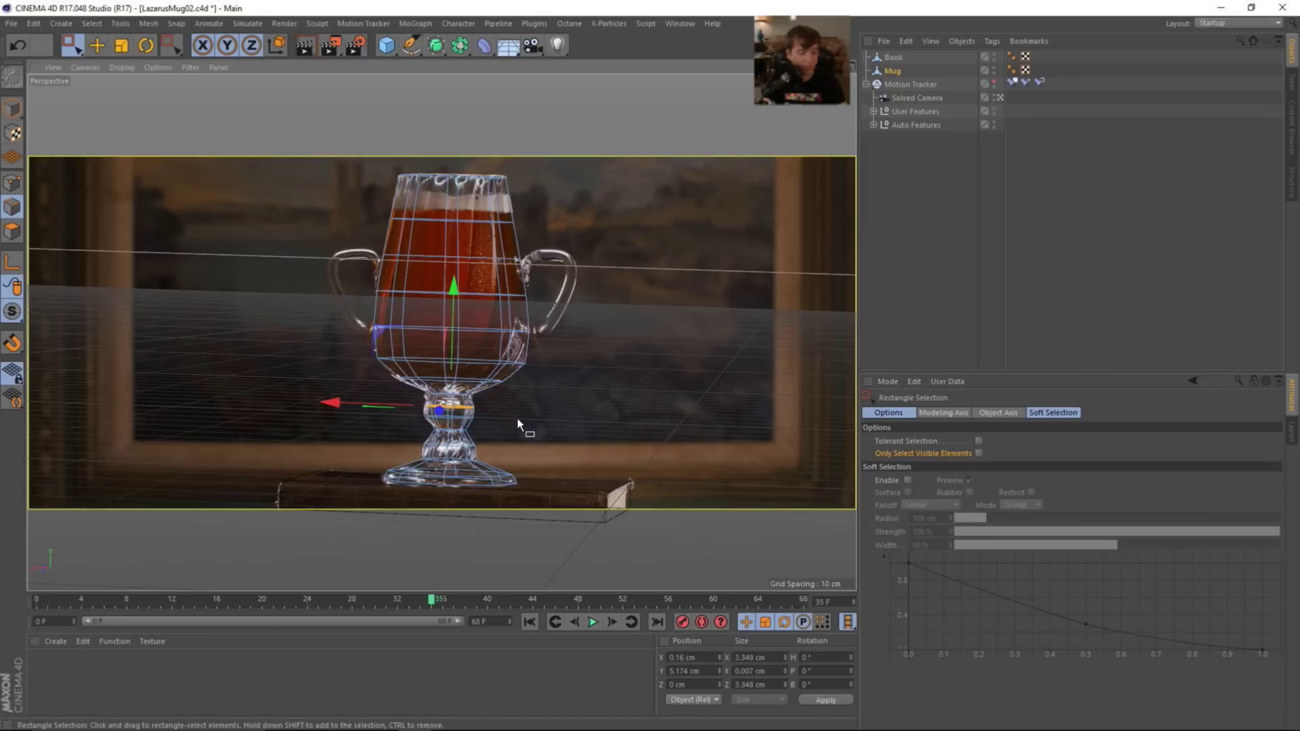
pyautogui.press('t')
pyautogui.press('e')
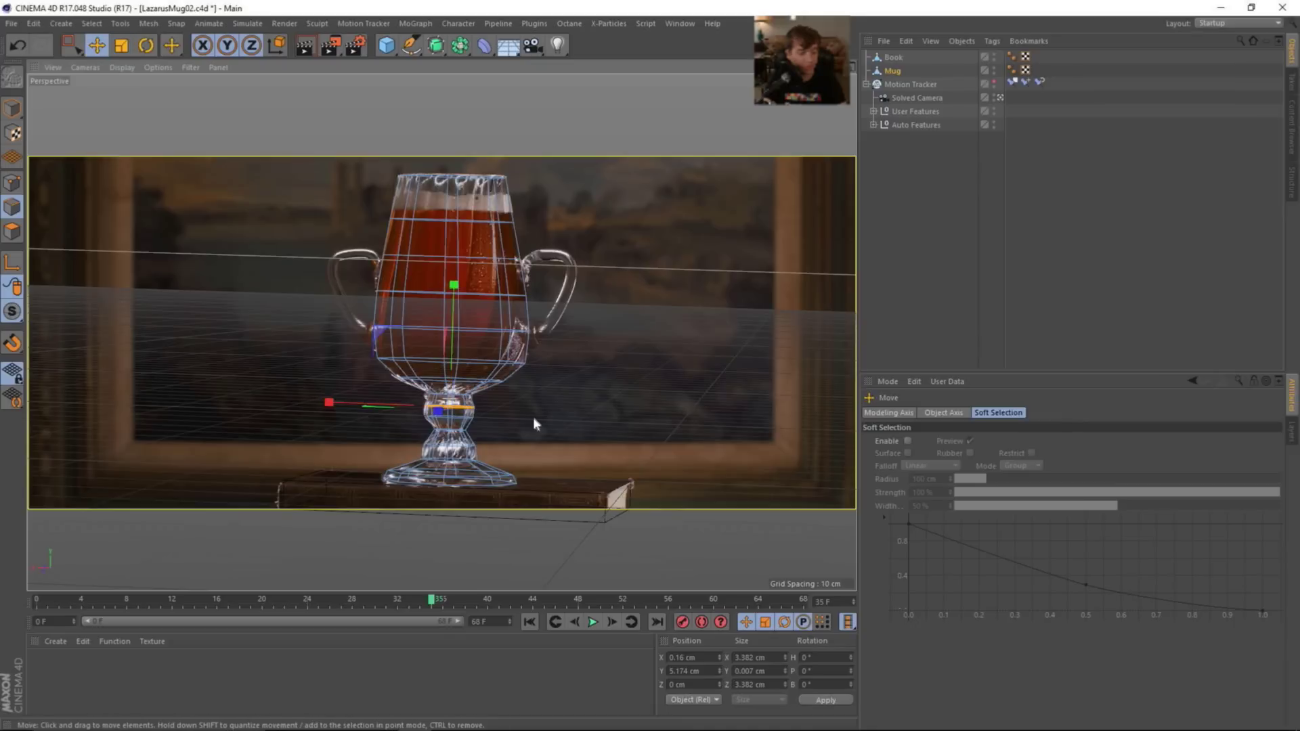
pyautogui.hotkey('ctrl', 'shift', 'a')
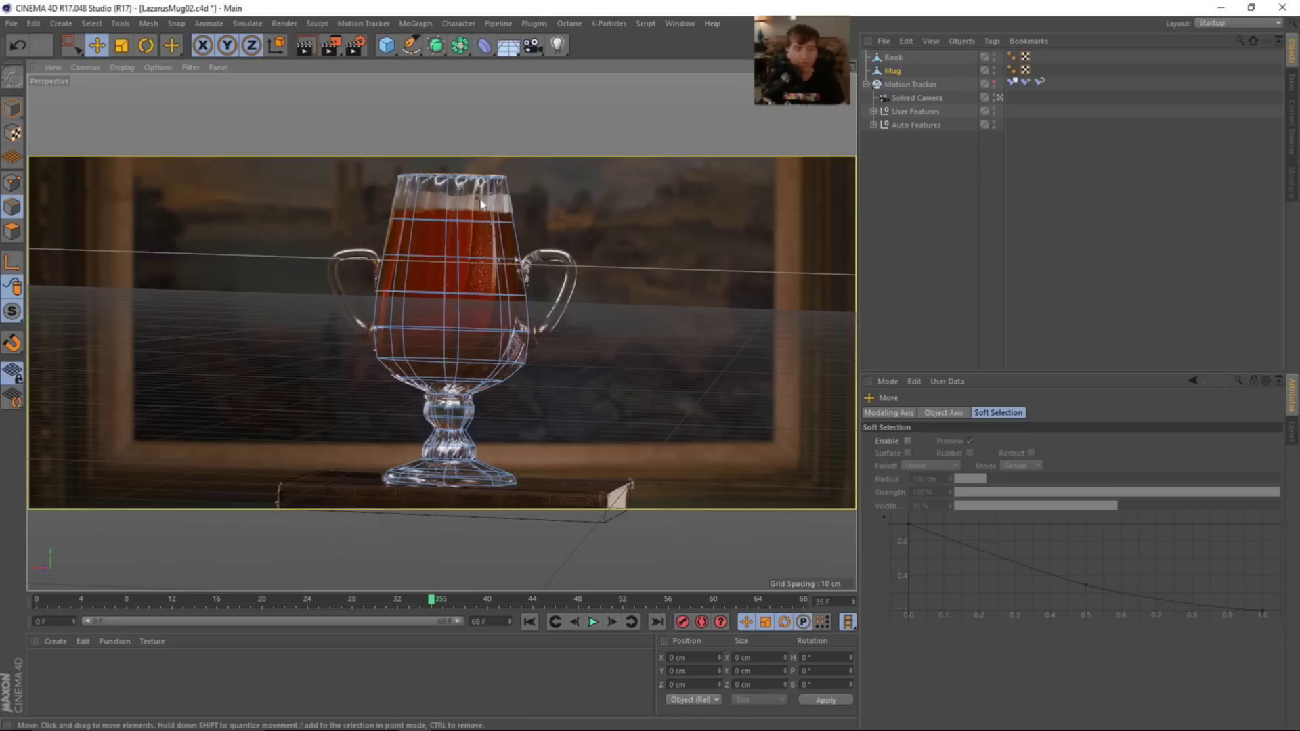
# - Save LazarusMug02.c4d with Ctrl+S
pyautogui.hotkey('ctrl', 's')
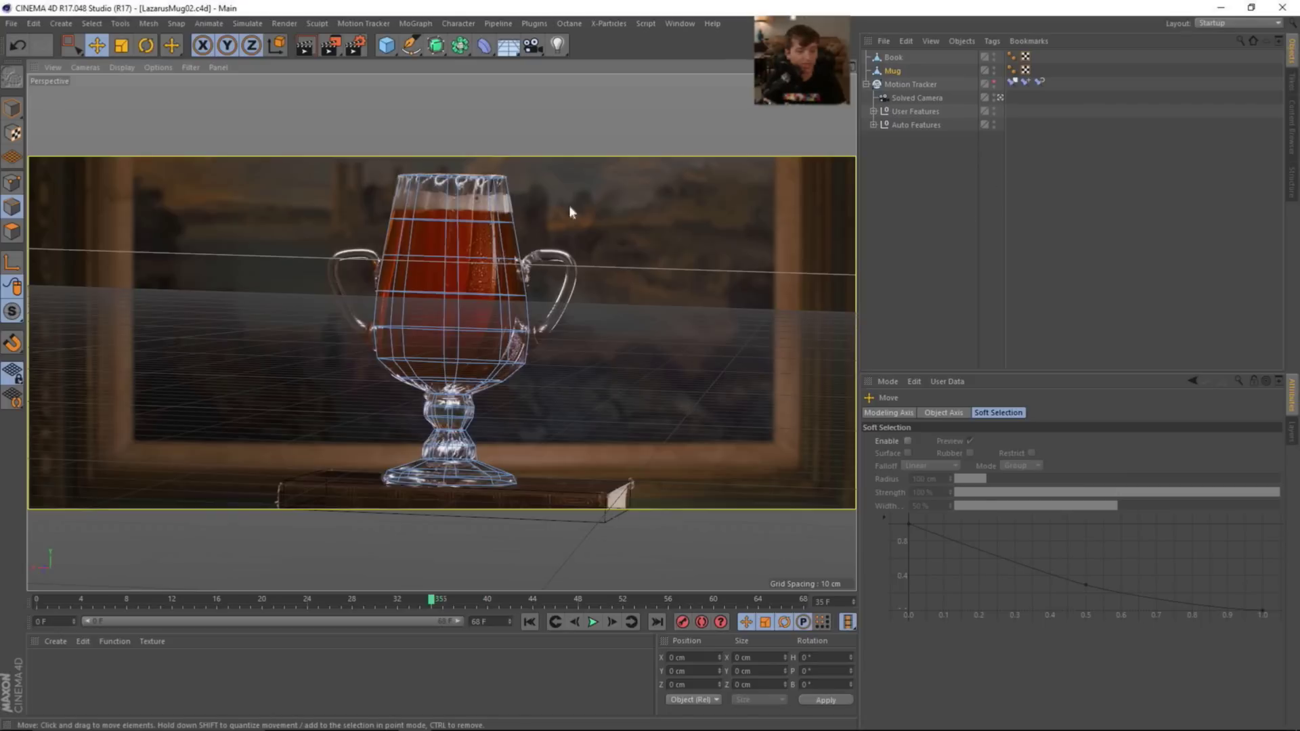
# - Box-select the edges around the mug's rim, then clear the selection
pyautogui.press('0')
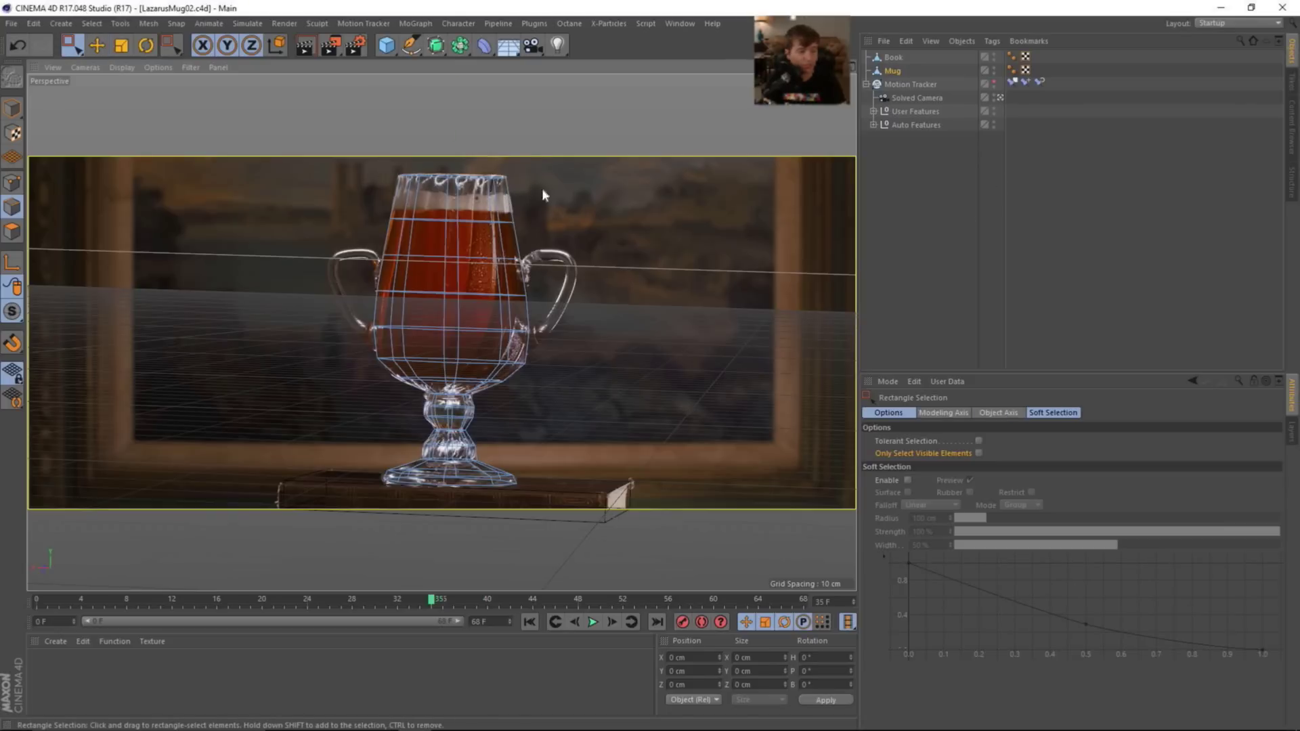
pyautogui.press('e')
pyautogui.moveTo(457, 88); pyautogui.dragTo(457, 87)
pyautogui.click(562, 194)
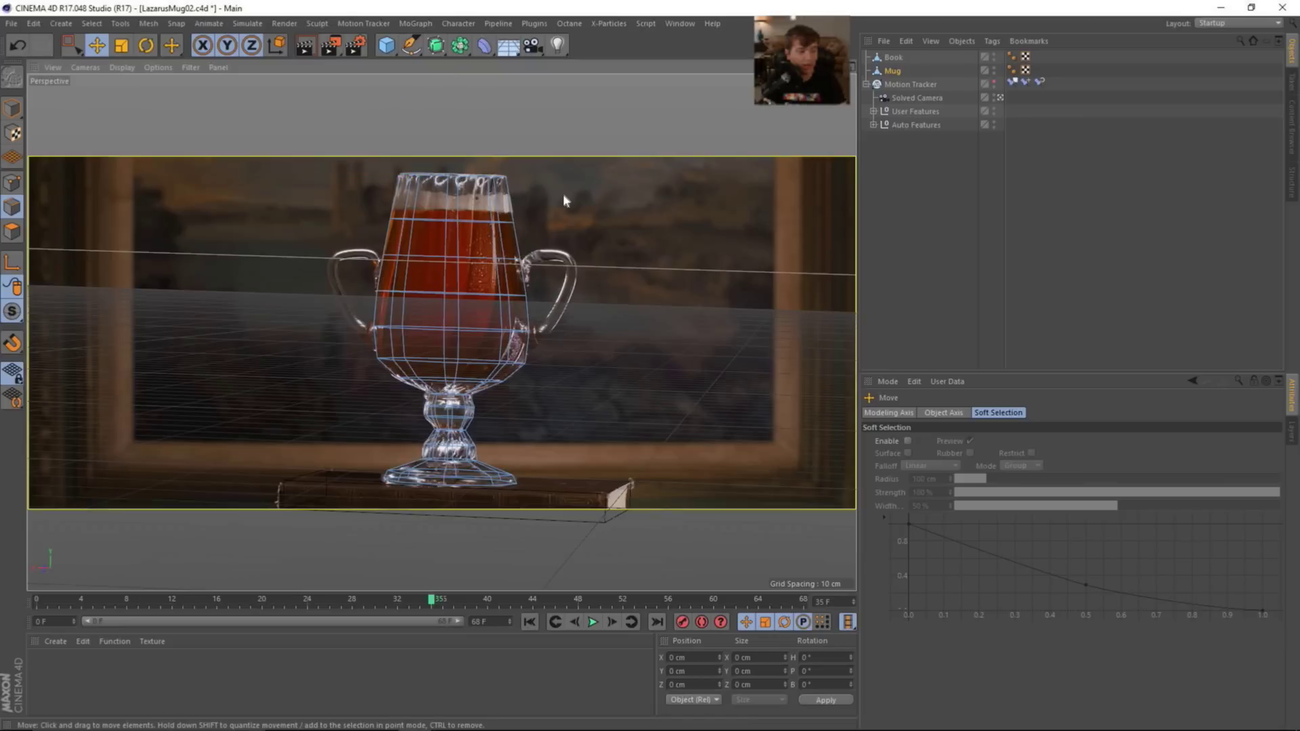
# - With the Loop Knife active, zoom in on the rim in the Front view, then return to Perspective
pyautogui.press('k')
pyautogui.press('l')
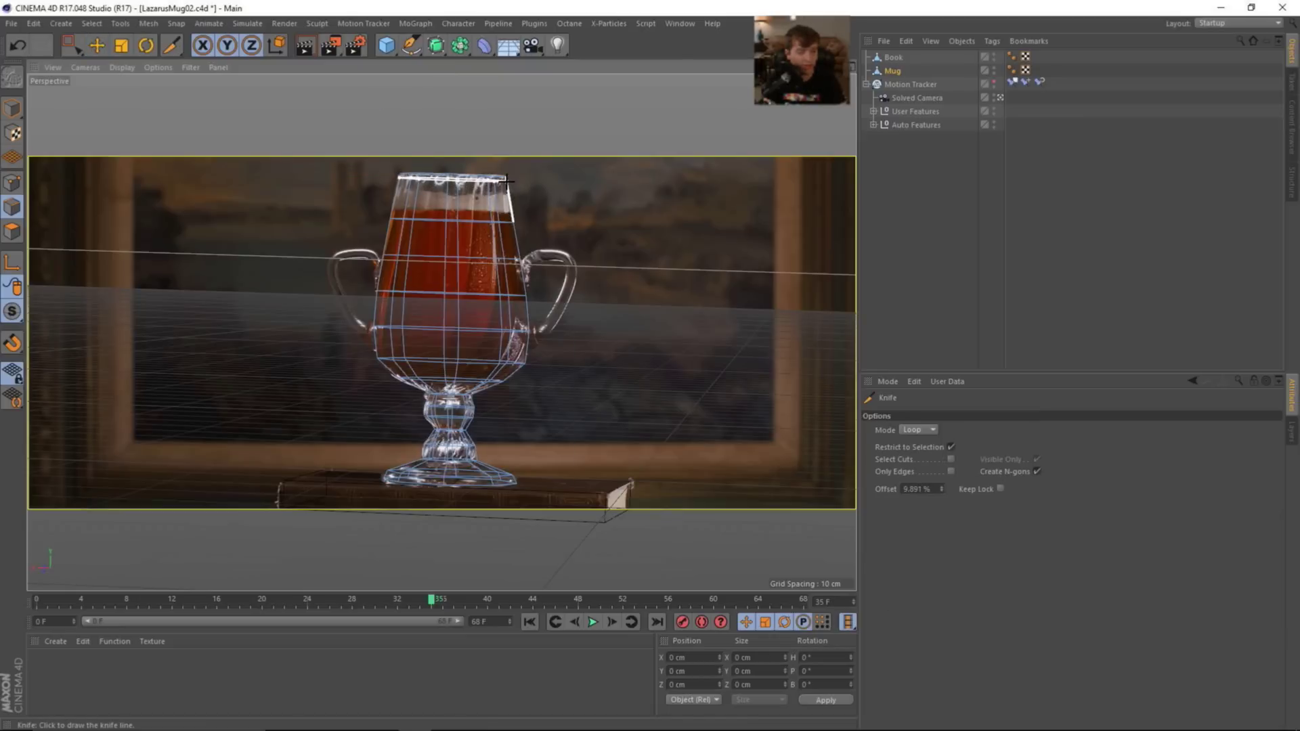
pyautogui.middleClick(545, 205)
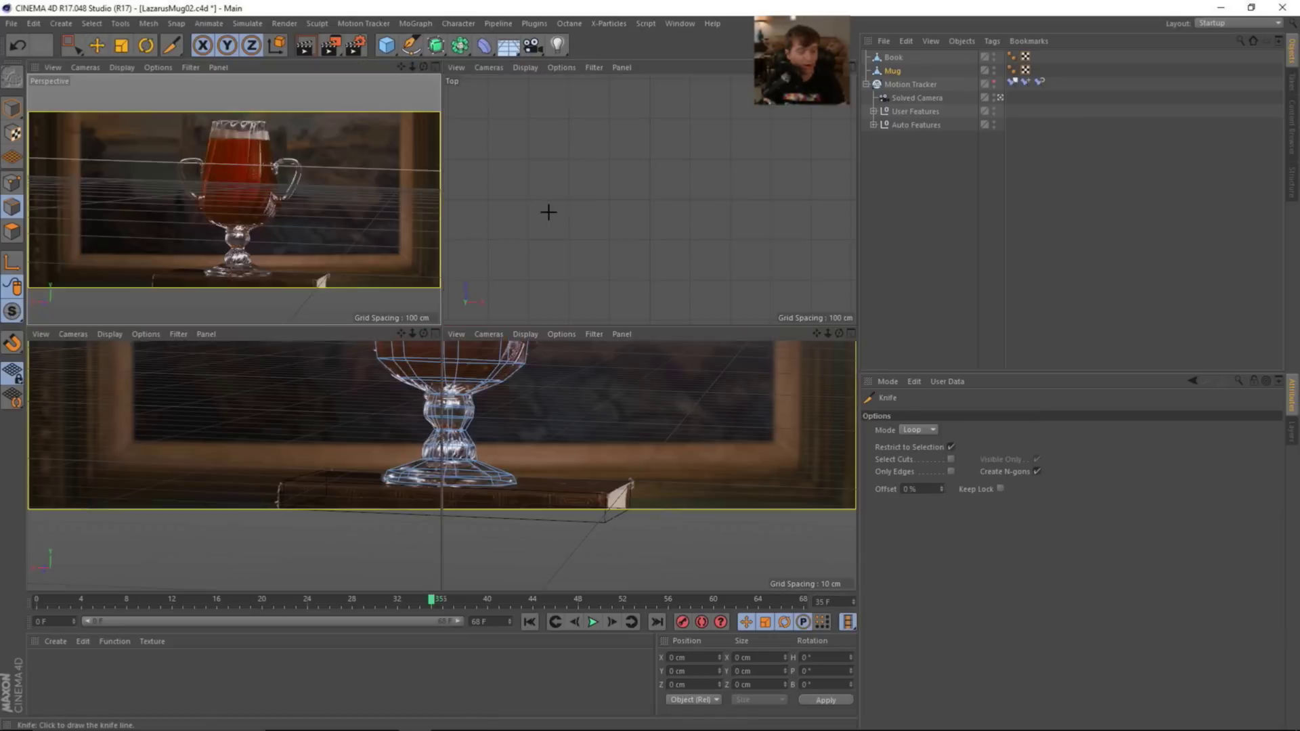
pyautogui.middleClick(591, 465)
pyautogui.scroll(10, 676, 348)
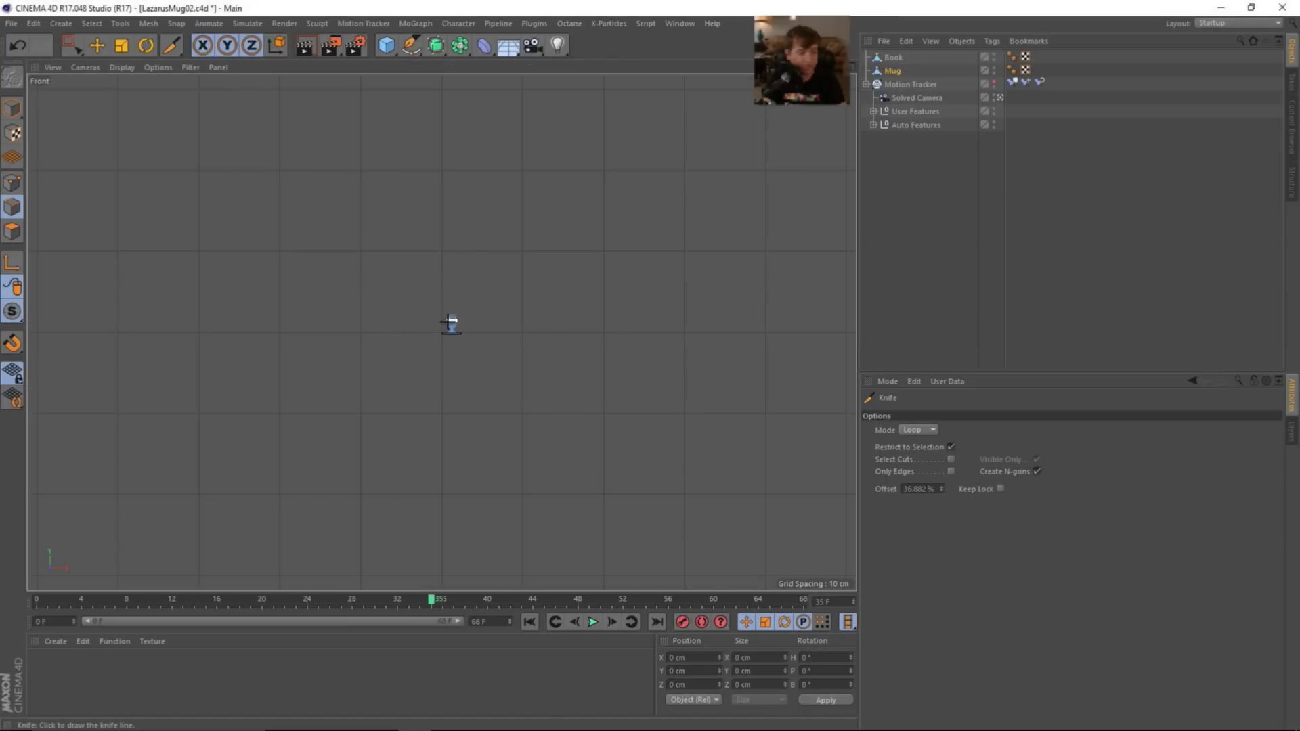
pyautogui.scroll(10, 668, 273)
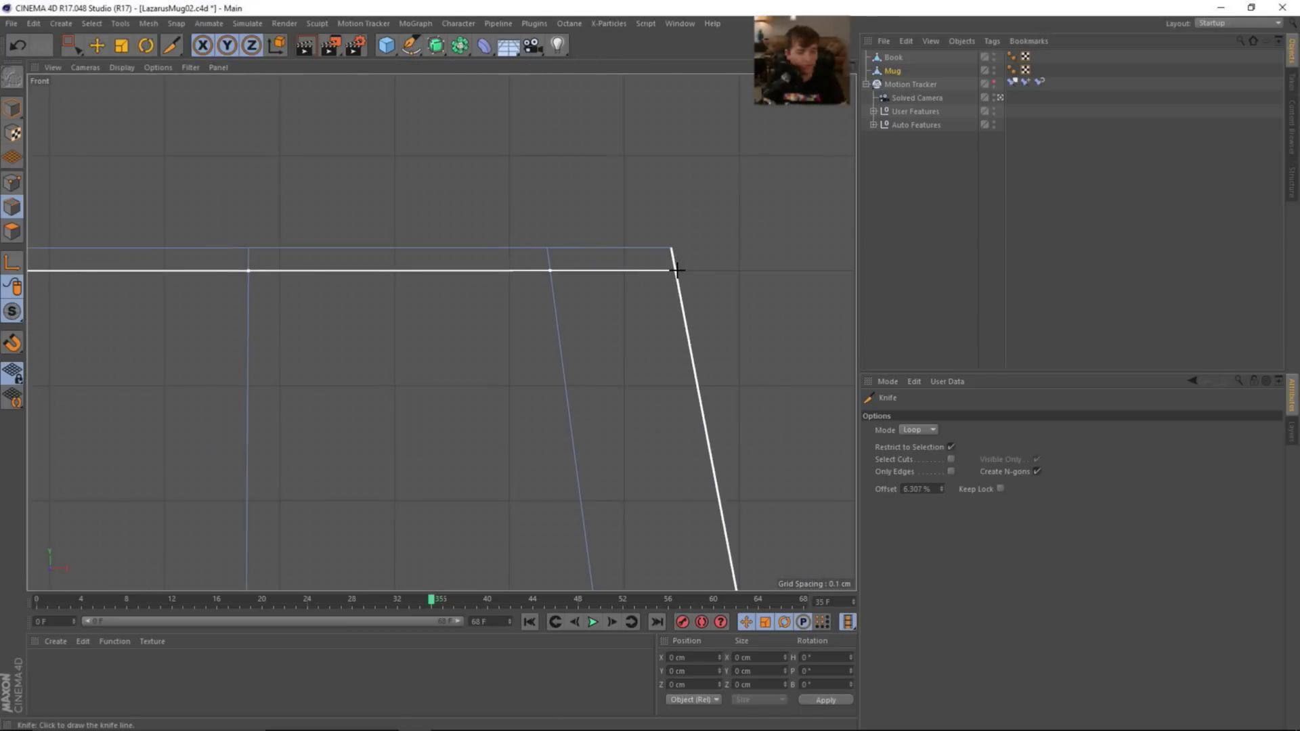
pyautogui.scroll(-10, 673, 264)
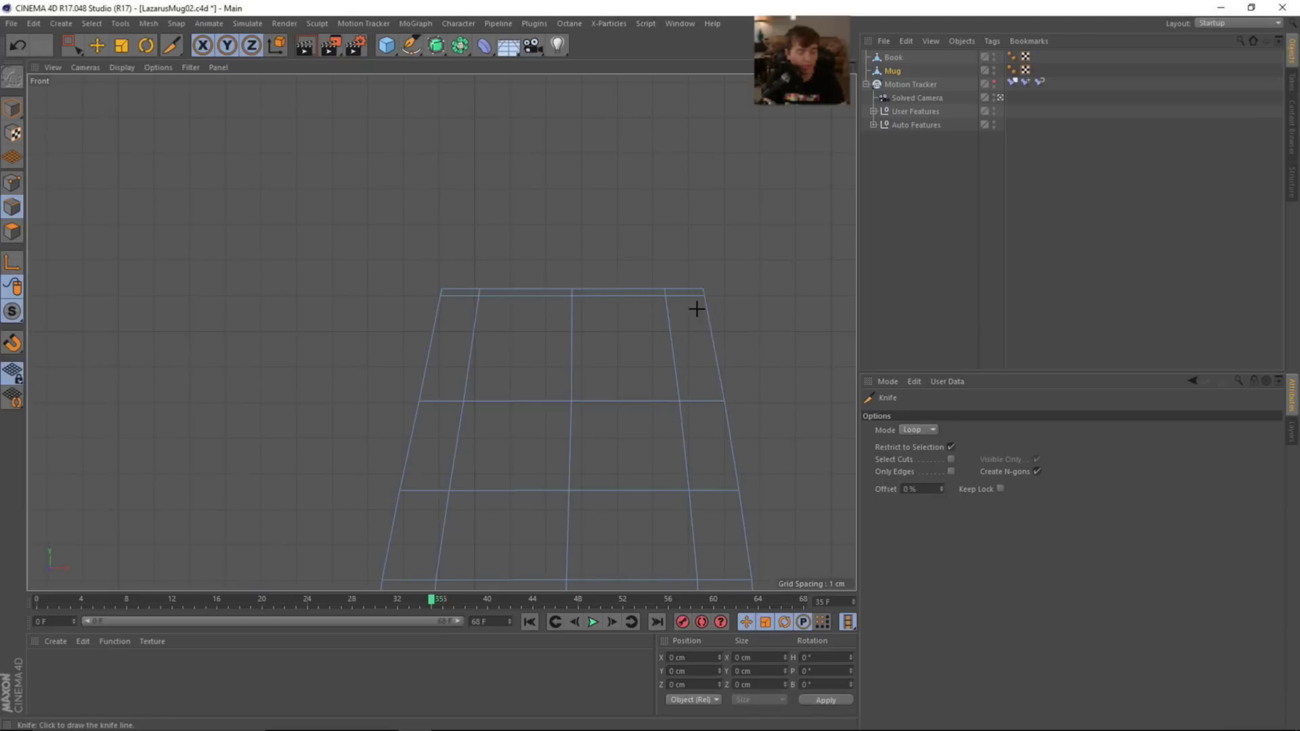
pyautogui.scroll(5, 701, 298)
pyautogui.scroll(-5, 694, 305)
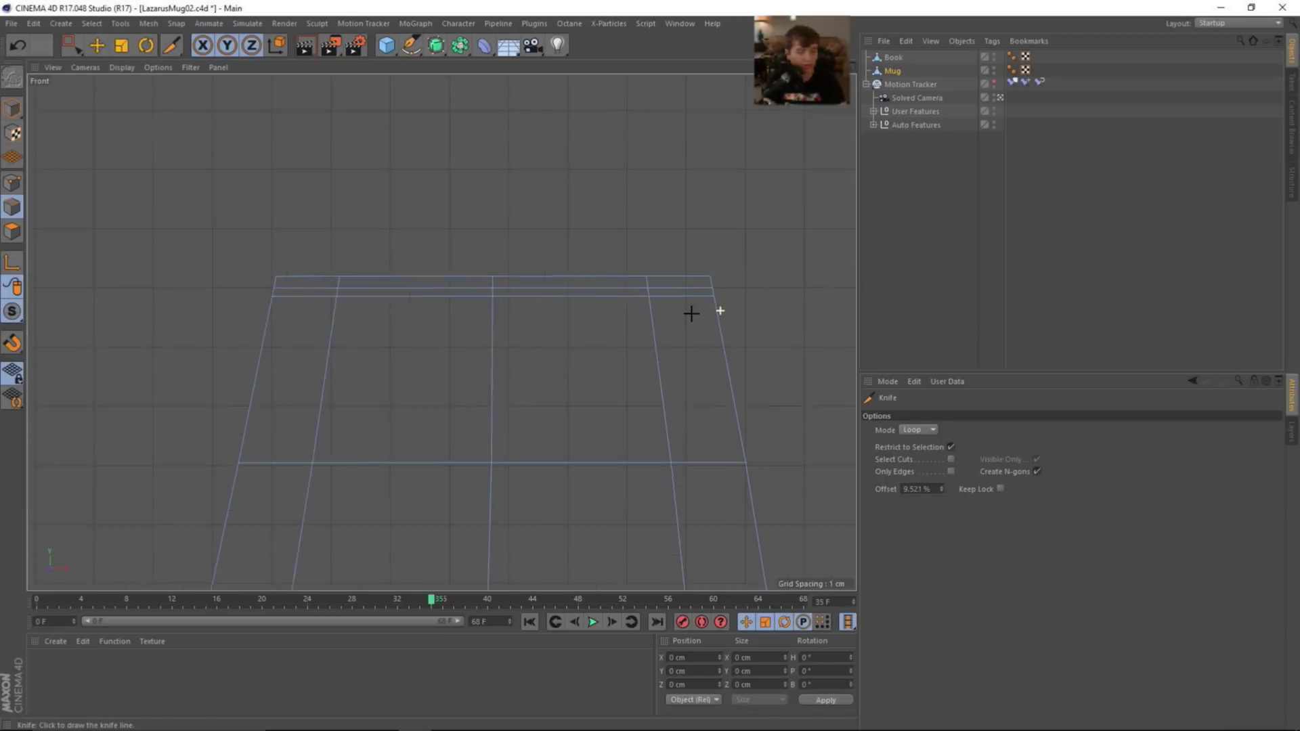
pyautogui.scroll(-10, 596, 305)
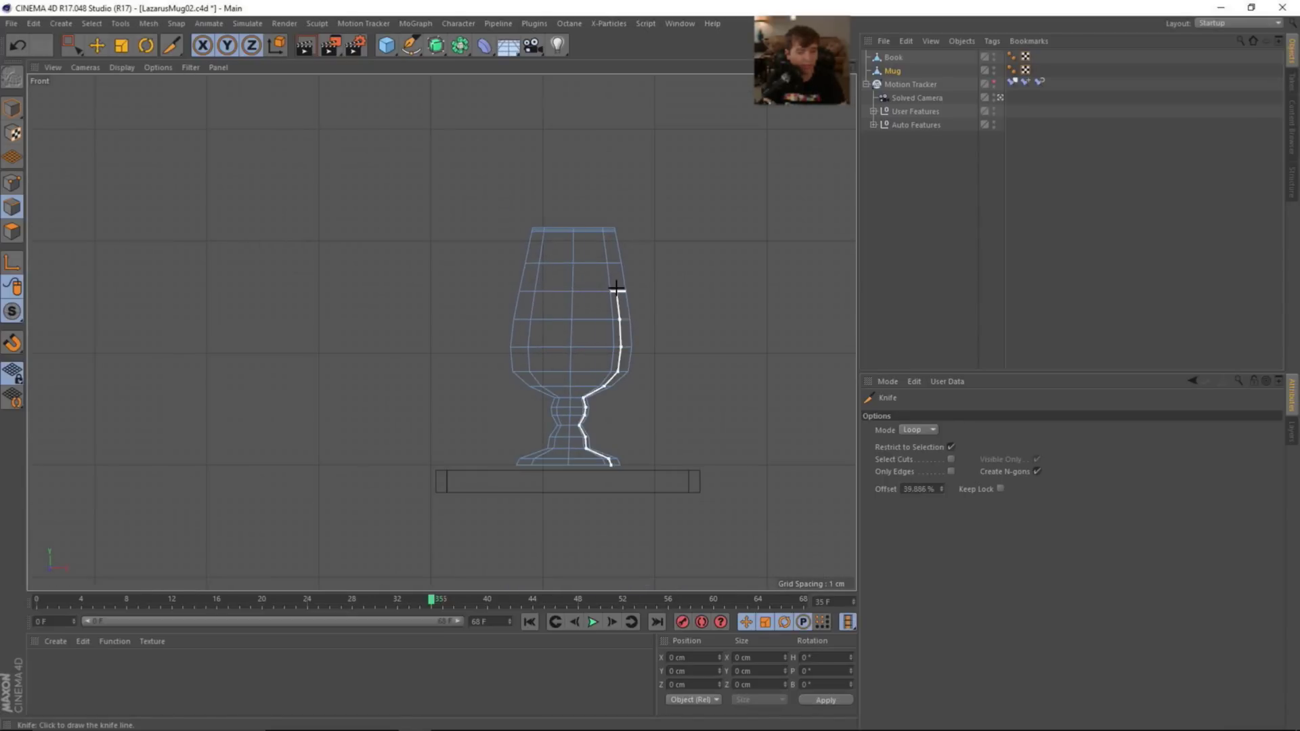
pyautogui.middleClick(357, 196)
pyautogui.middleClick(357, 195)
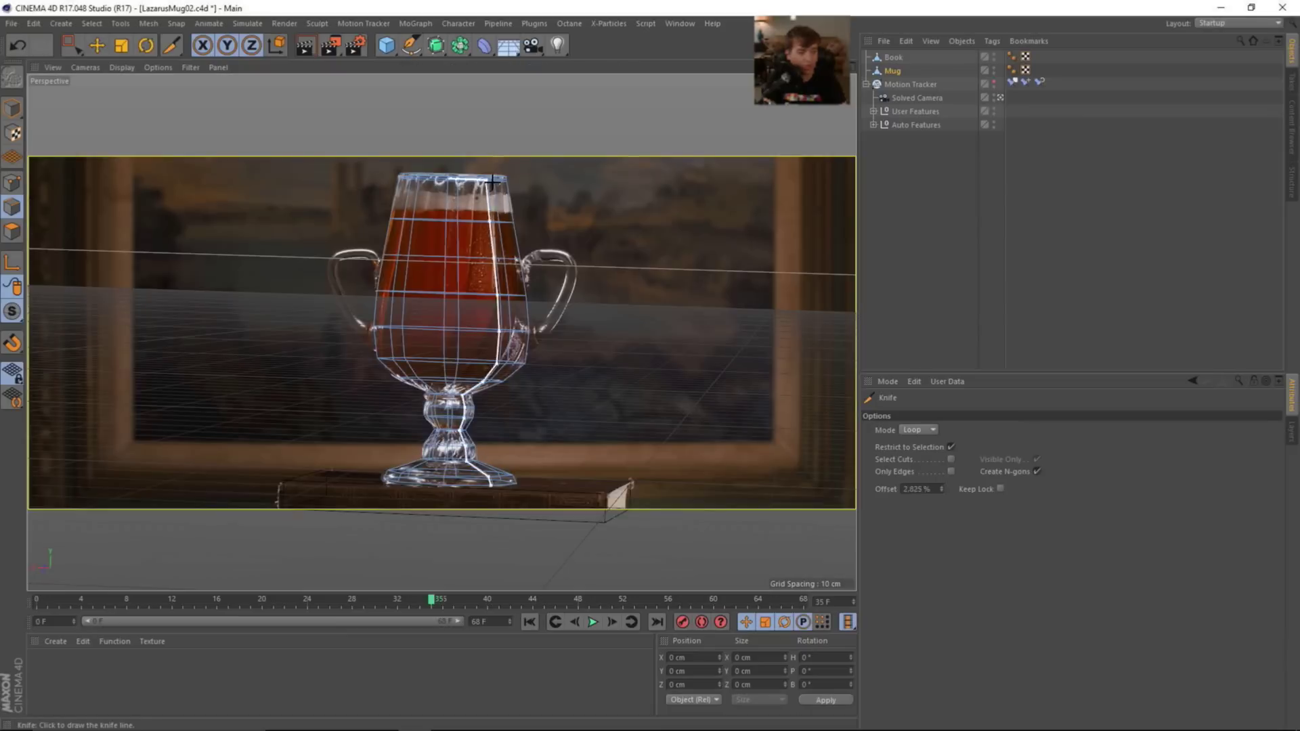
# - Commit a loop cut just below the mug's rim and deselect the mug
pyautogui.click(406, 175)
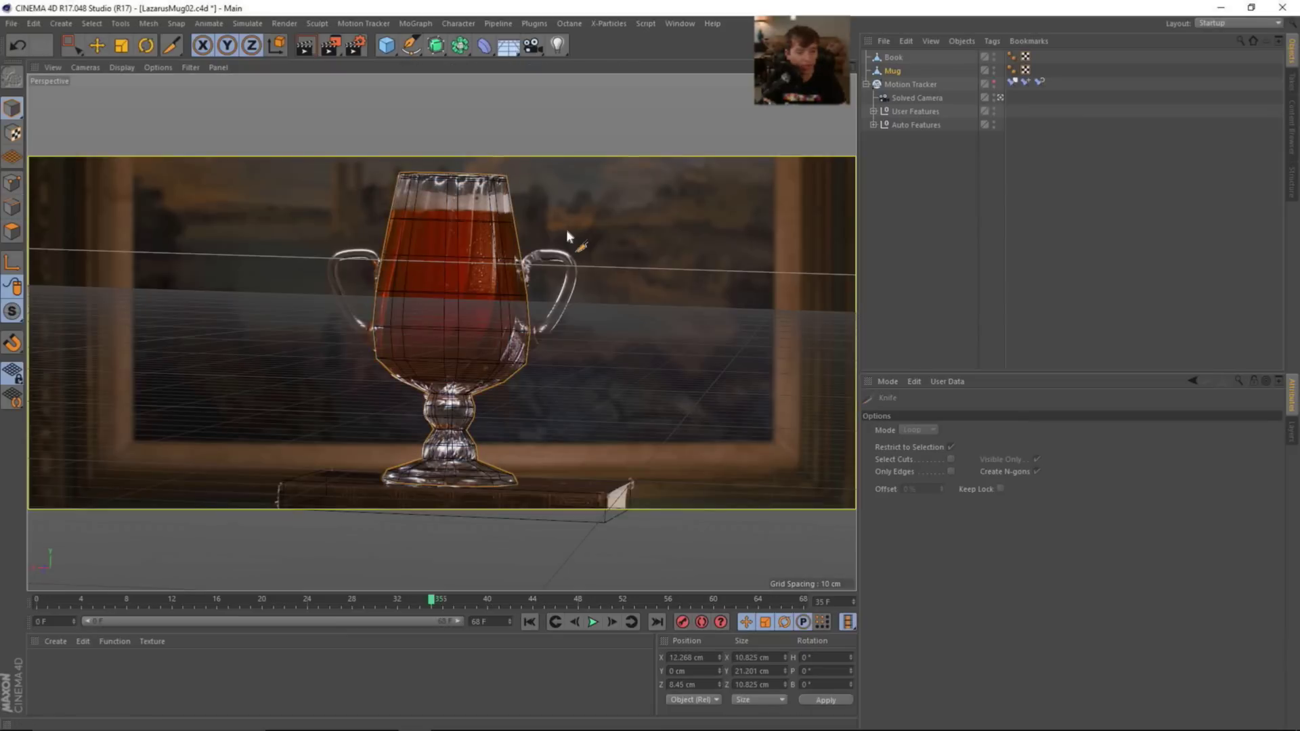
pyautogui.press('e')
pyautogui.click(923, 222)
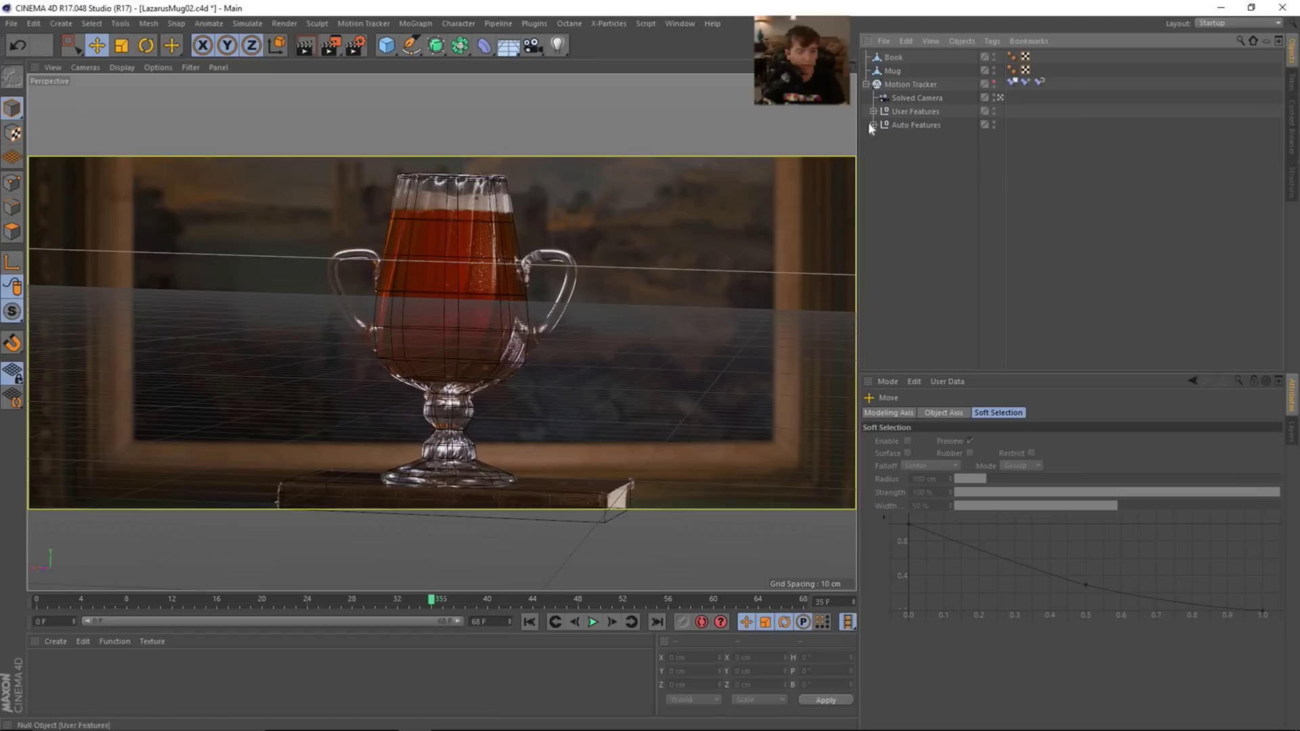
# - Select the Glass and GoldLeaf materials in LazarusMug.c4d, then switch back to LazarusMug02
pyautogui.click(685, 26)
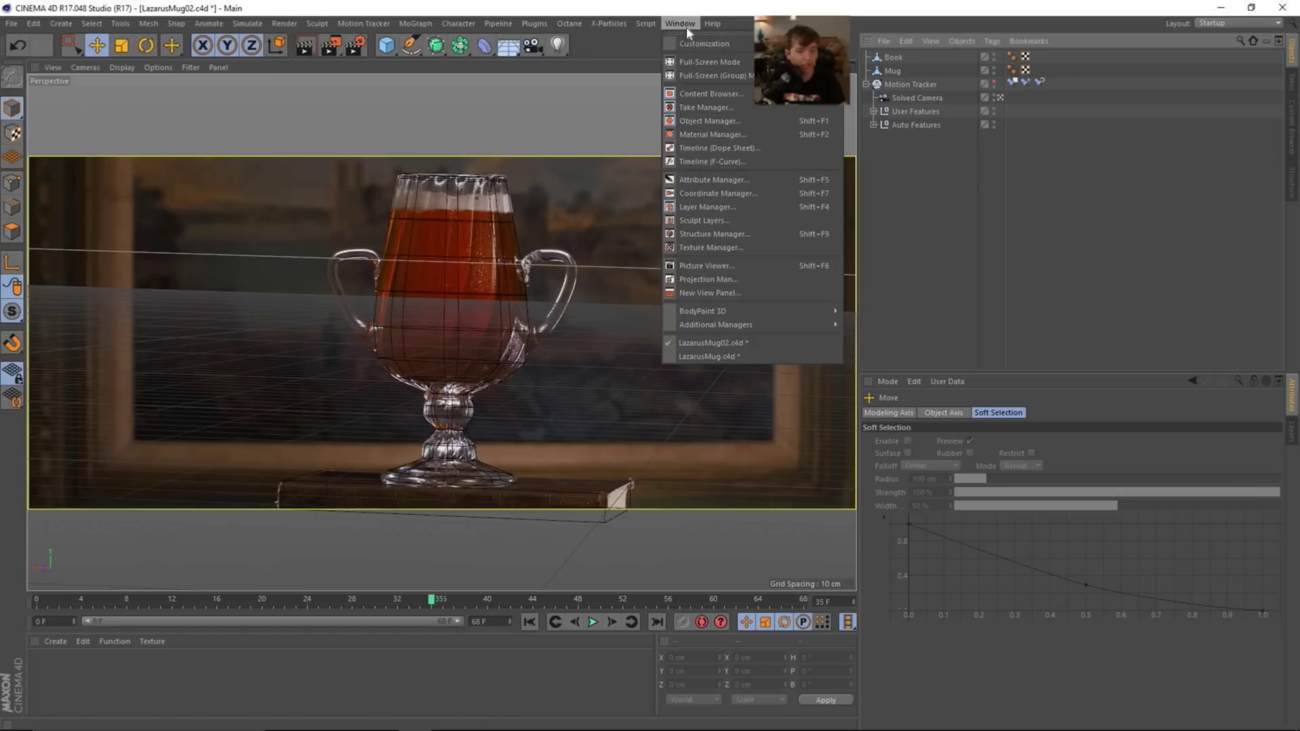
pyautogui.click(721, 356)
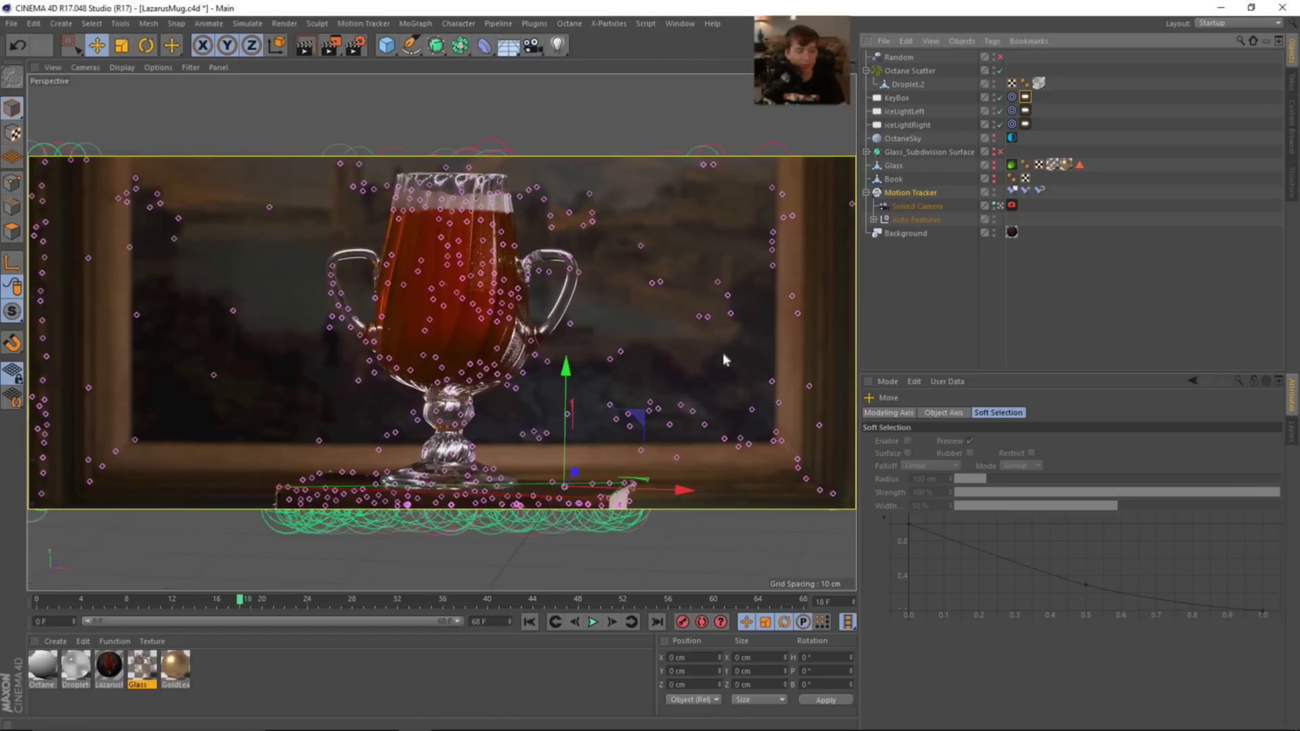
pyautogui.moveTo(217, 669); pyautogui.dragTo(142, 690)
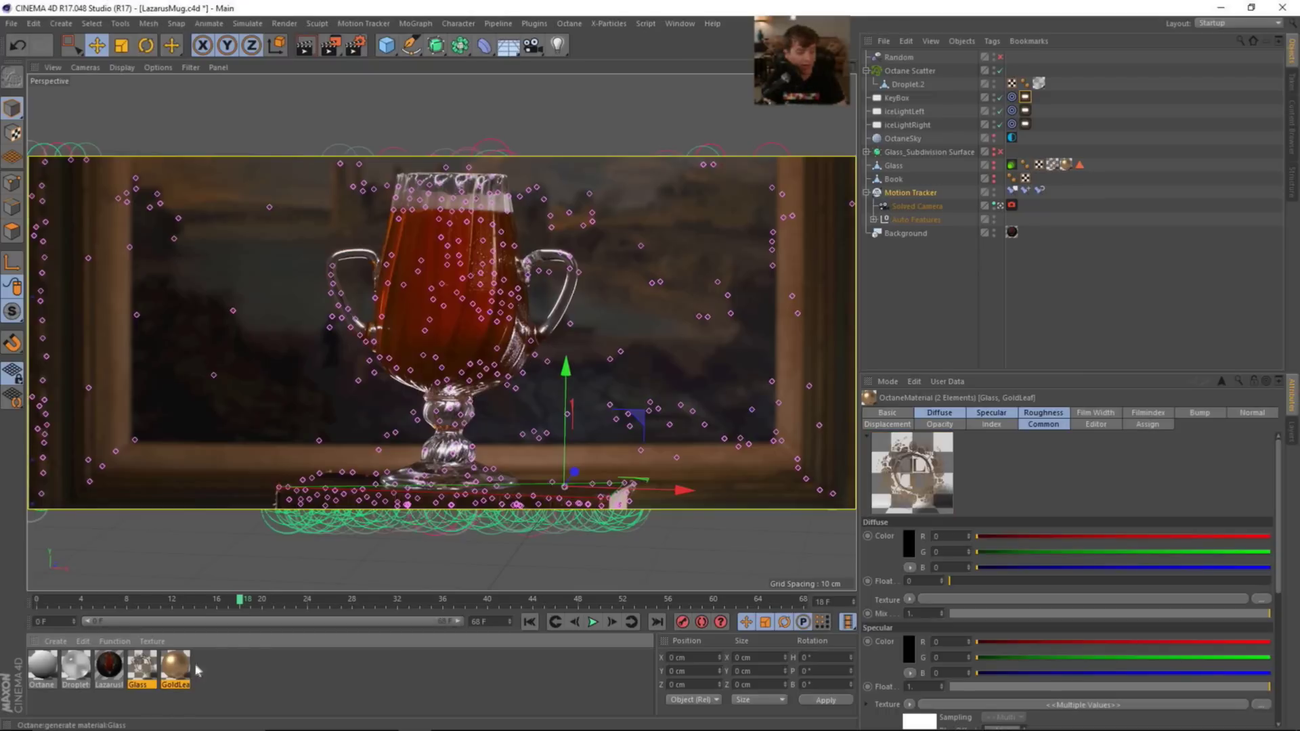
pyautogui.click(692, 27)
pyautogui.click(704, 339)
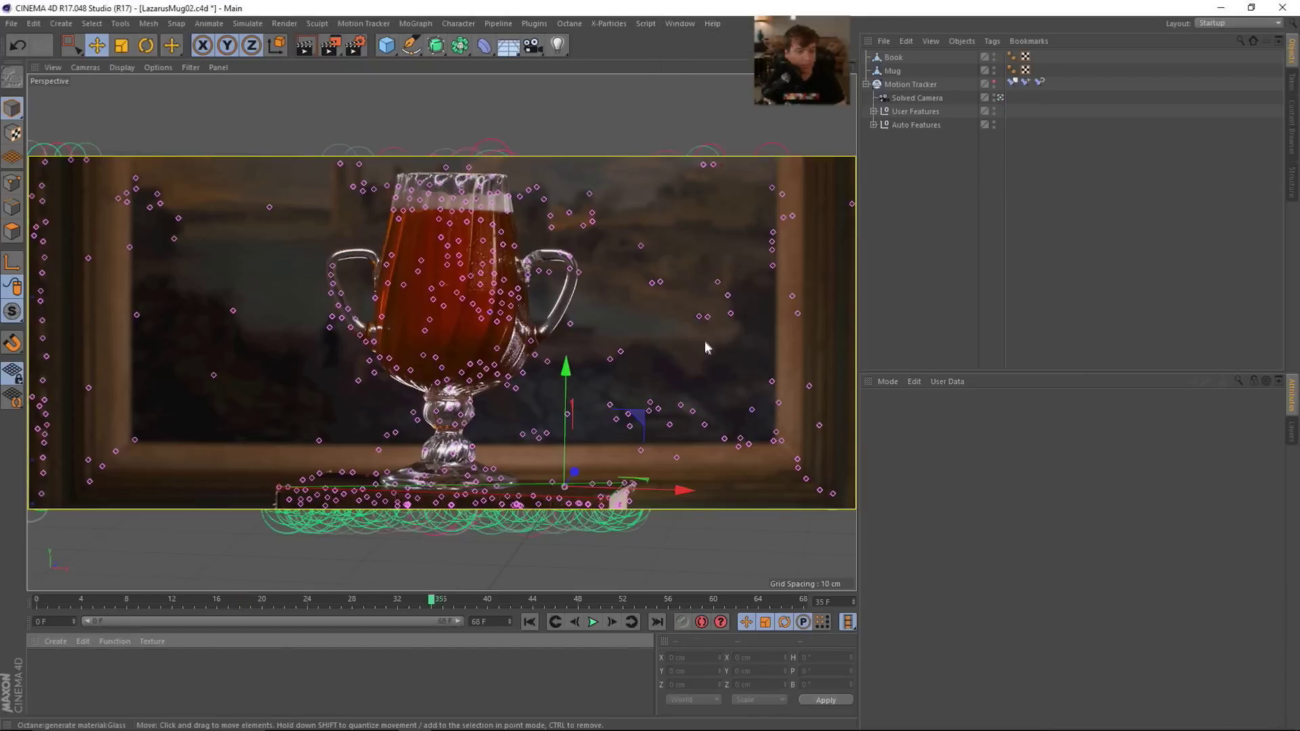
# - Paste the GoldLeaf and Glass materials and loop-select the Mug's top rim polygons in front view
pyautogui.hotkey('ctrl', 'v')
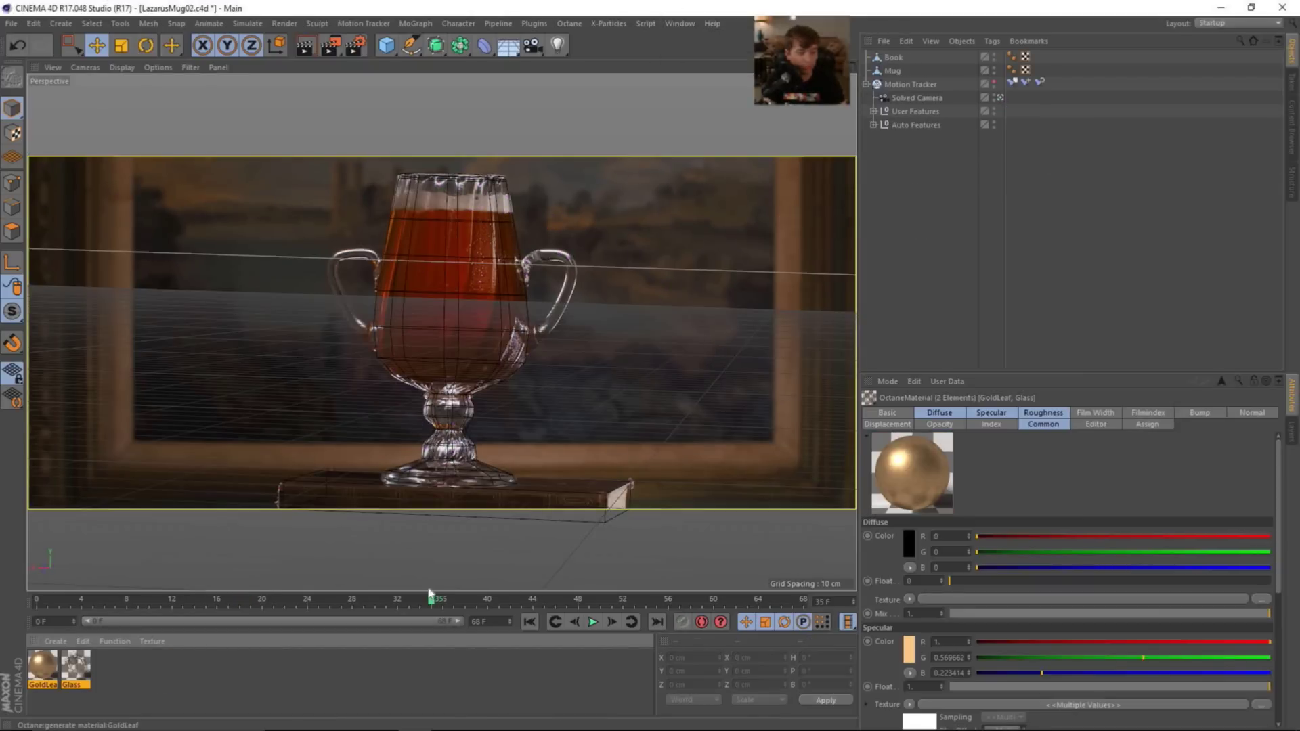
pyautogui.click(890, 71)
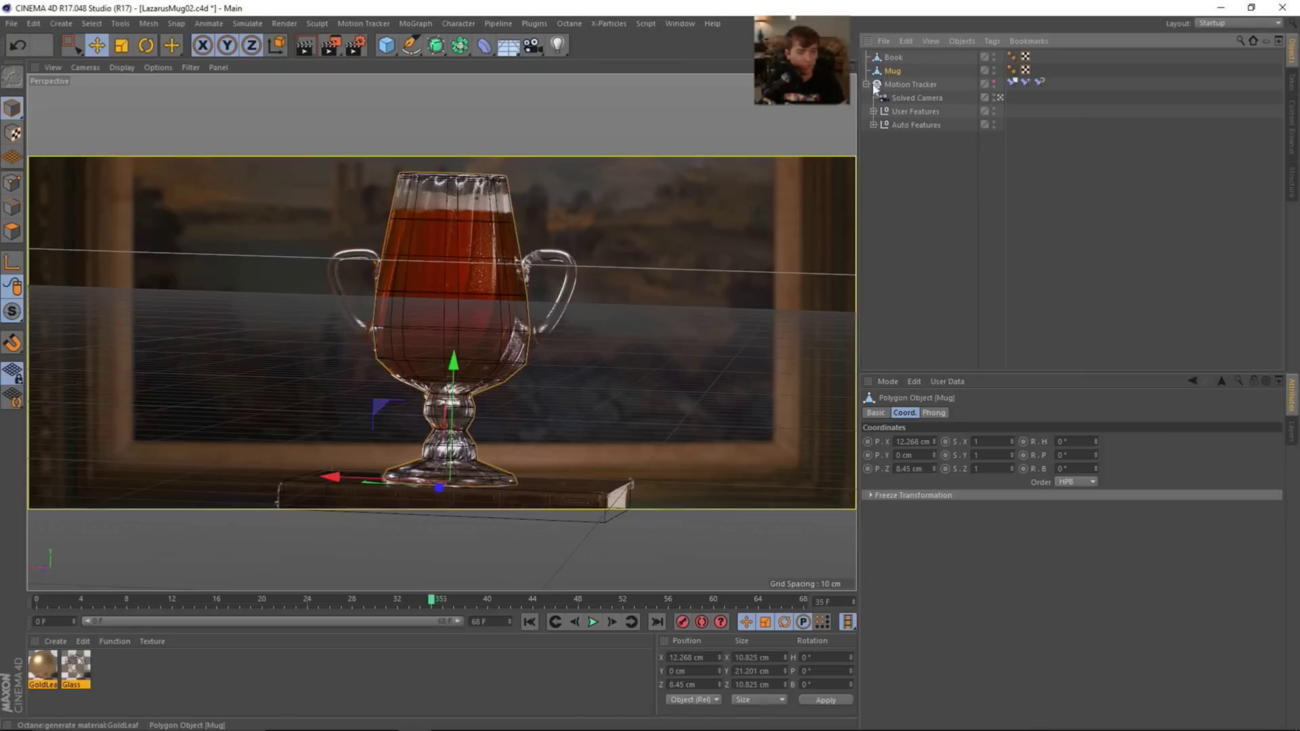
pyautogui.press('u')
pyautogui.press('l')
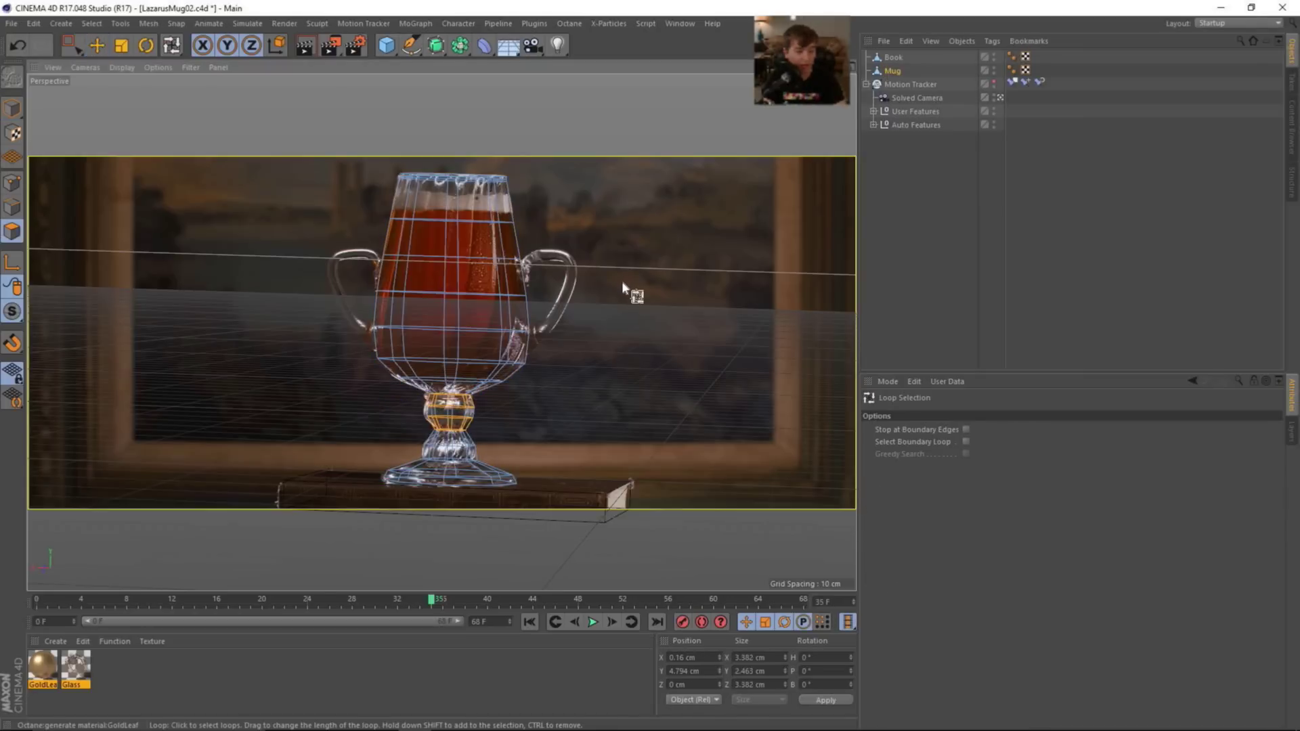
pyautogui.middleClick(627, 229)
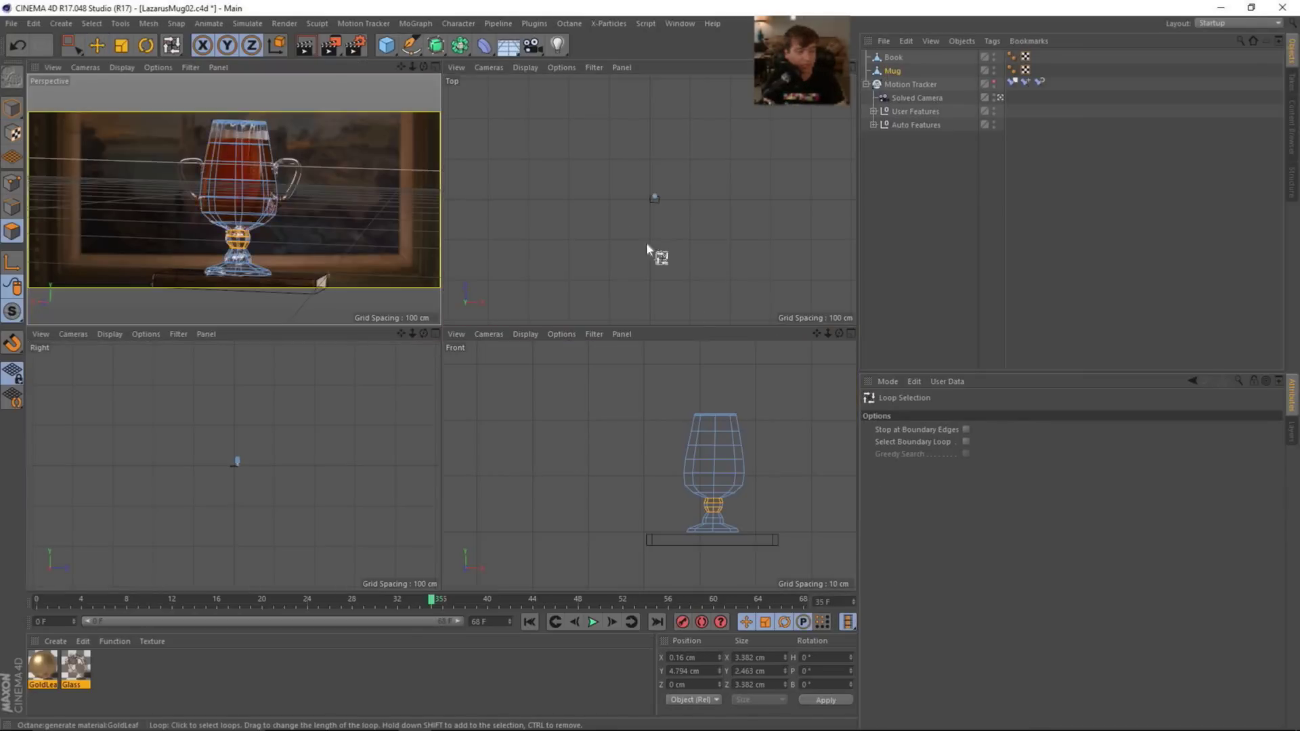
pyautogui.middleClick(575, 266)
pyautogui.scroll(5, 726, 238)
pyautogui.scroll(3, 640, 250)
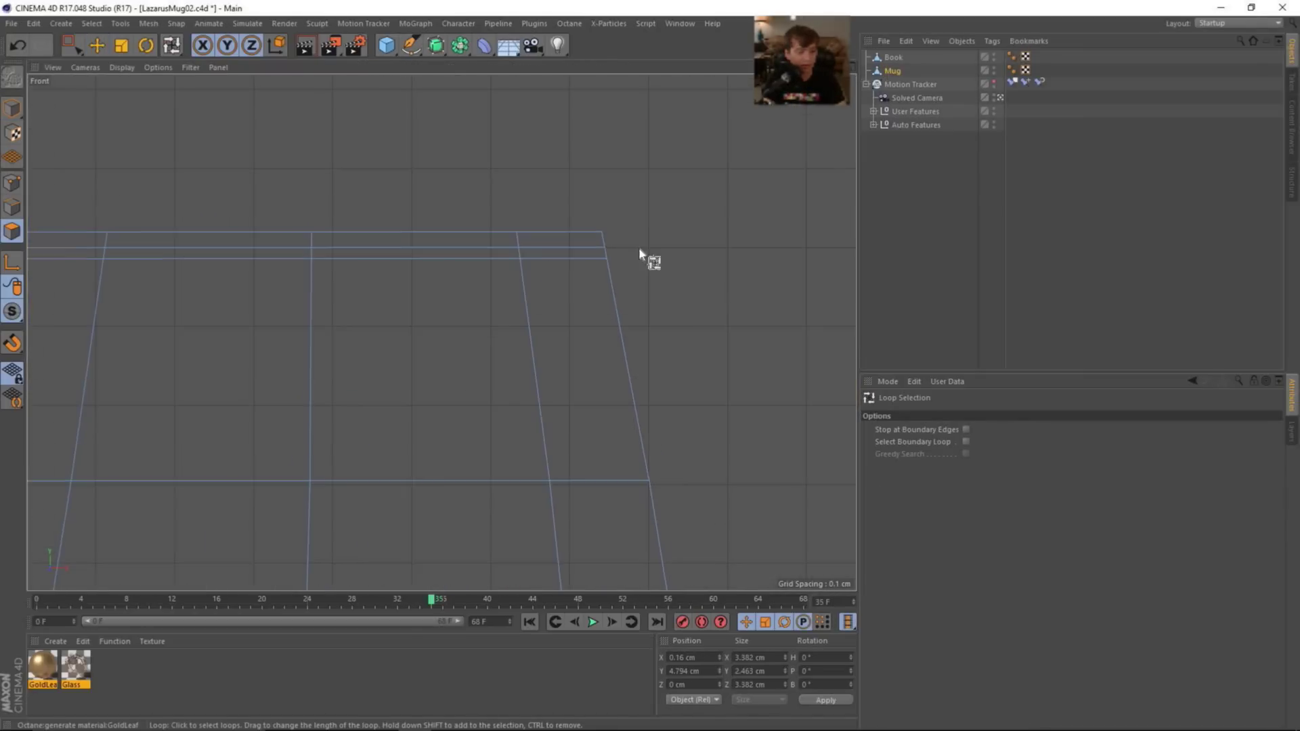
pyautogui.click(603, 243)
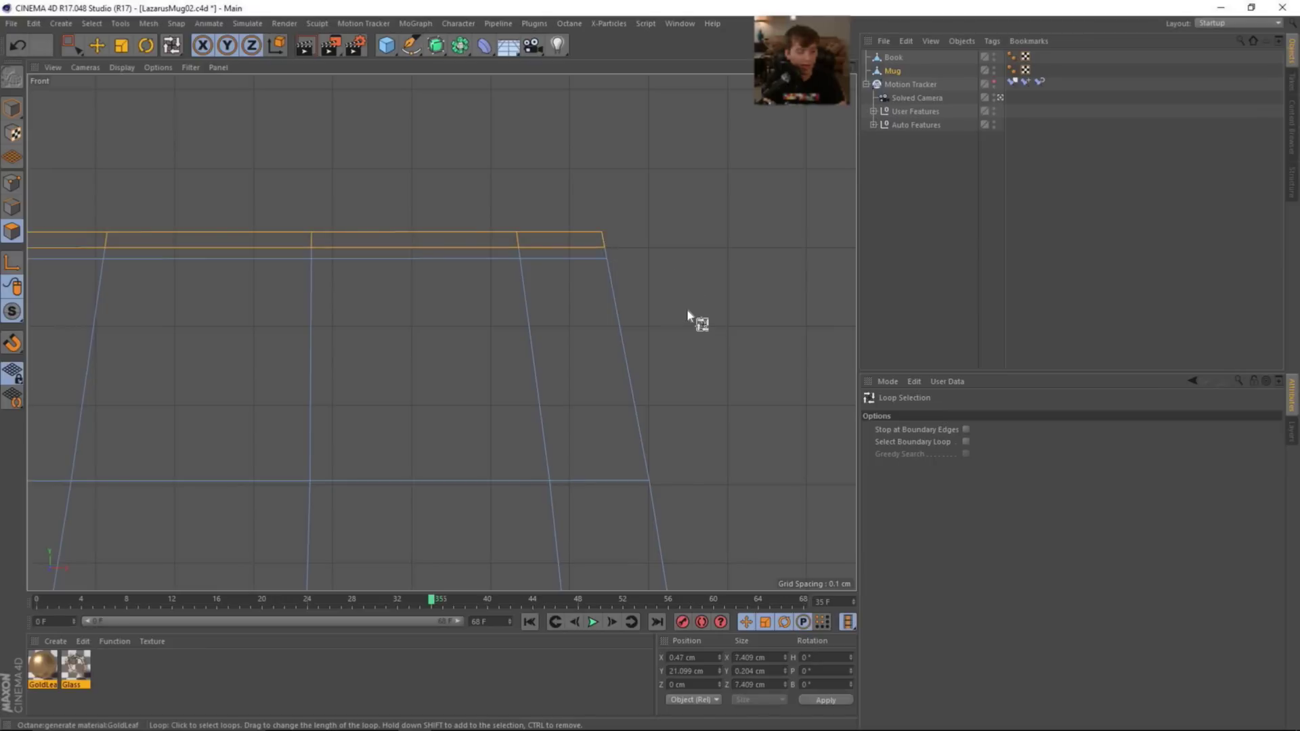
# - Apply GoldLeaf to the rim and Glass to the inverted selection, then undo the Glass assignment
pyautogui.rightClick(42, 667)
pyautogui.click(78, 498)
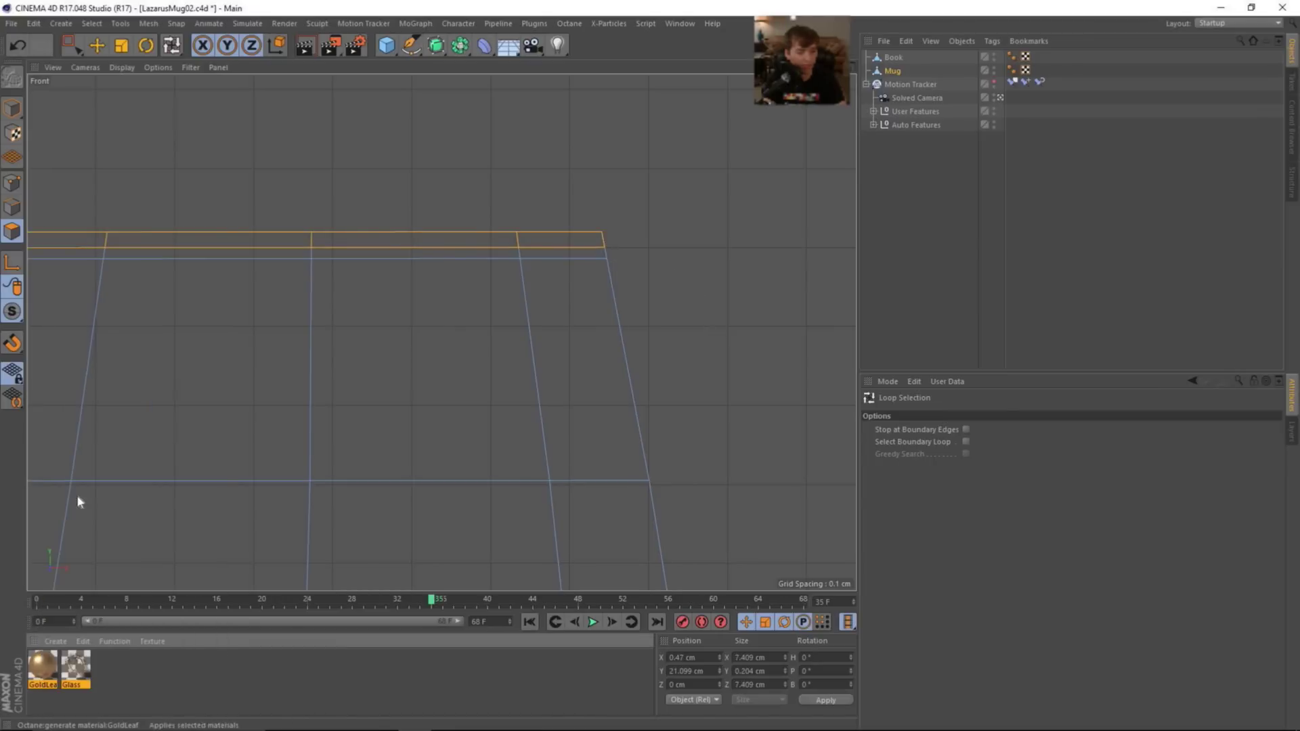
pyautogui.click(91, 23)
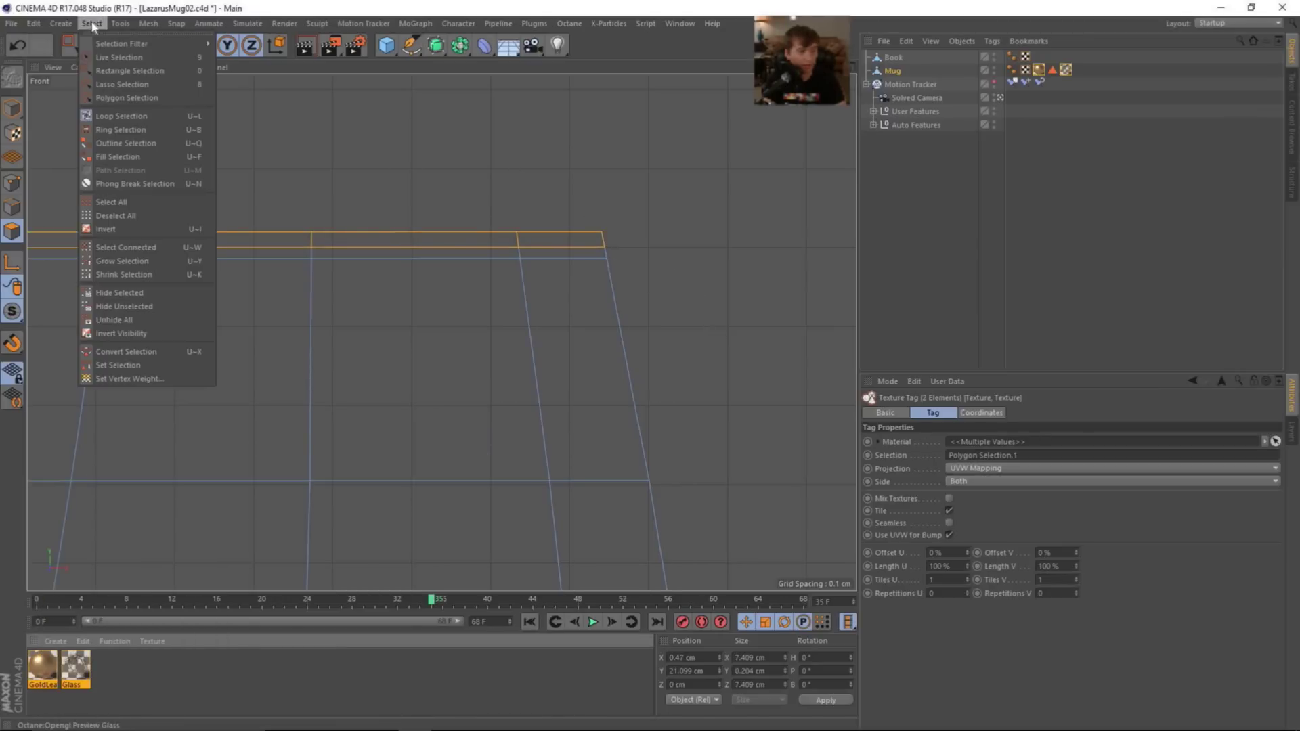
pyautogui.click(125, 228)
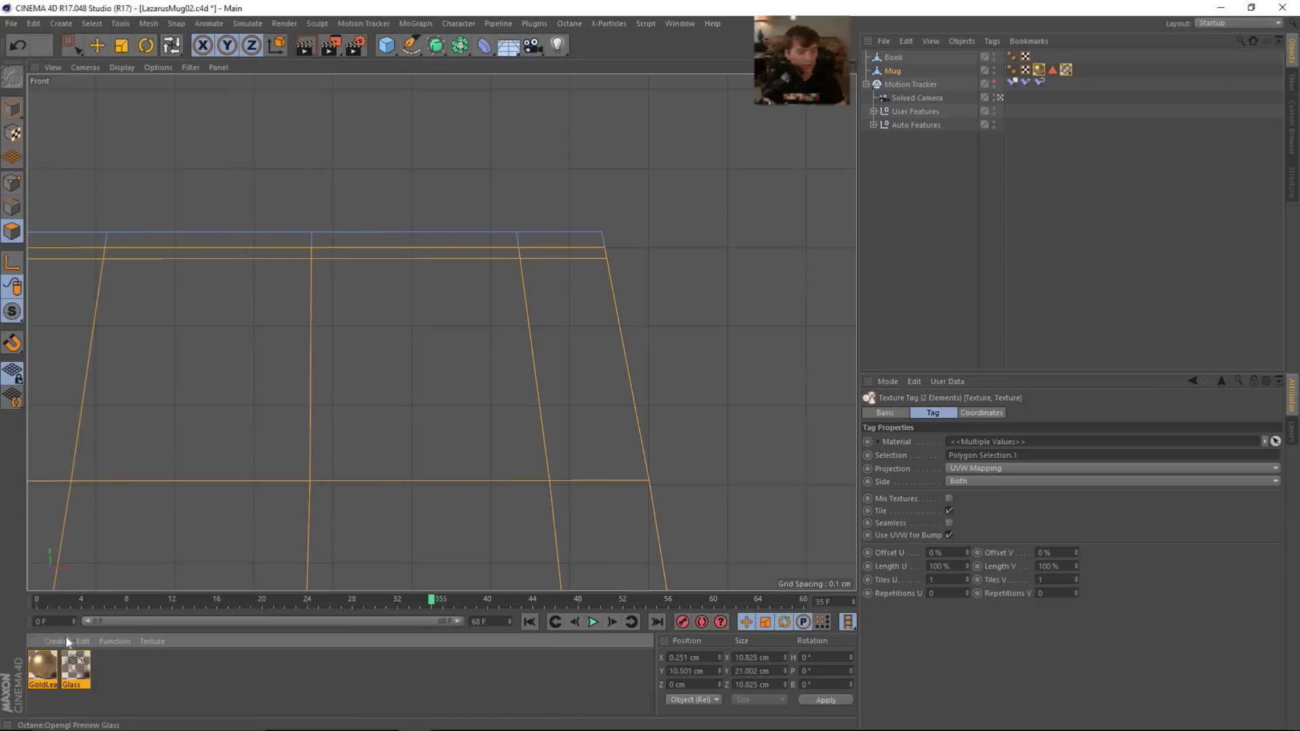
pyautogui.rightClick(76, 668)
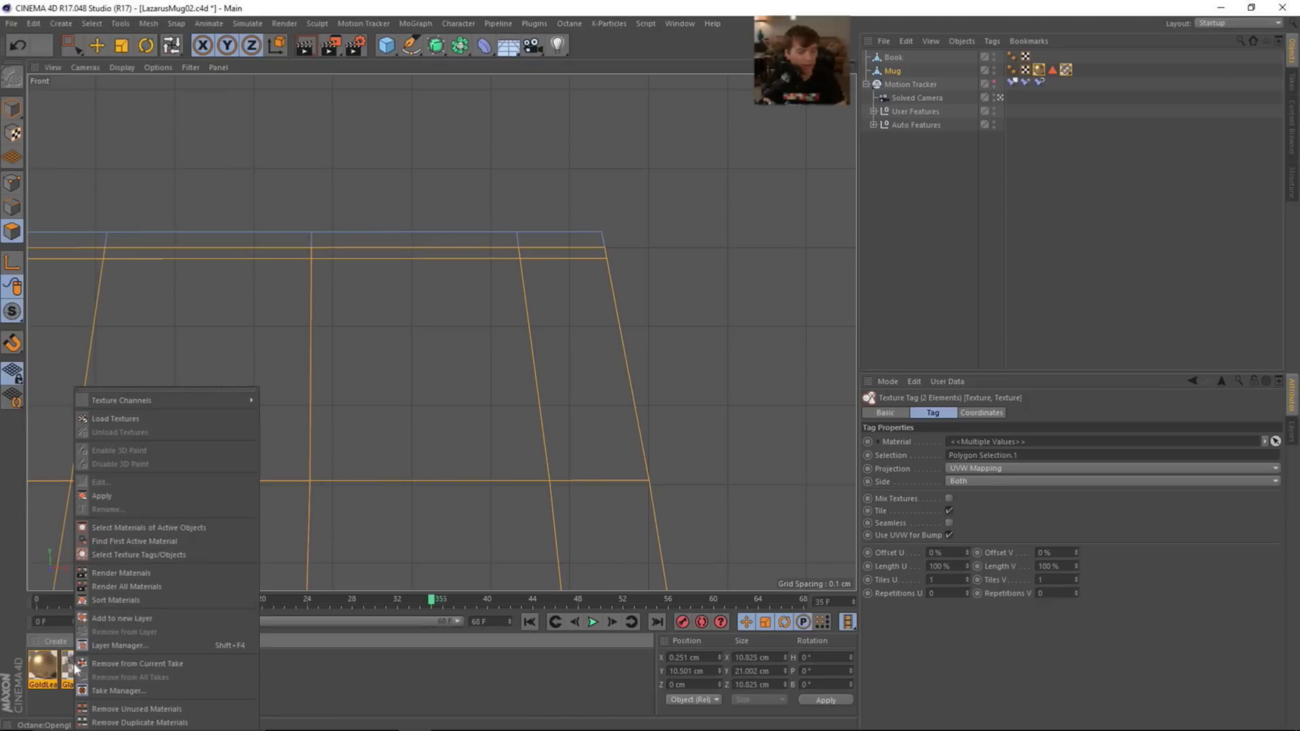
pyautogui.click(114, 502)
pyautogui.hotkey('ctrl', 'z')
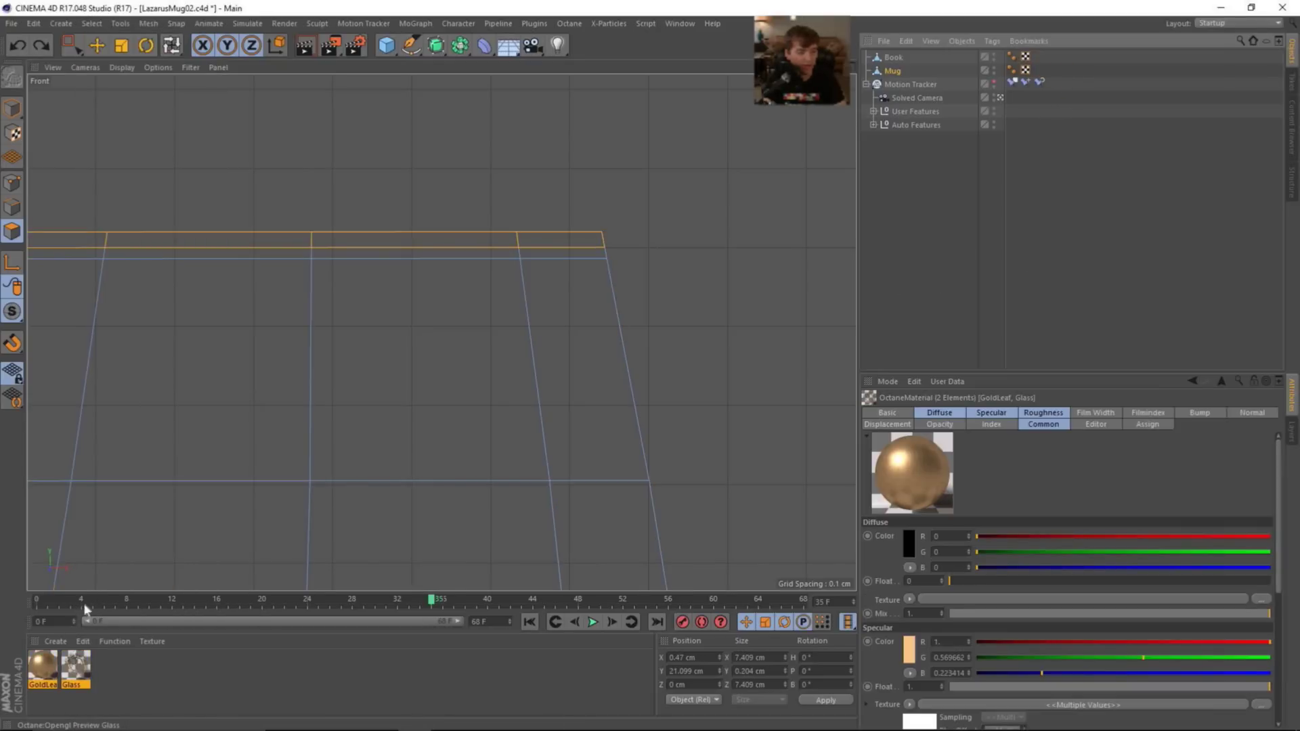
# - Reapply GoldLeaf alone to the rim and Glass alone to the inverted mug body
pyautogui.click(110, 677)
pyautogui.click(42, 667)
pyautogui.rightClick(41, 667)
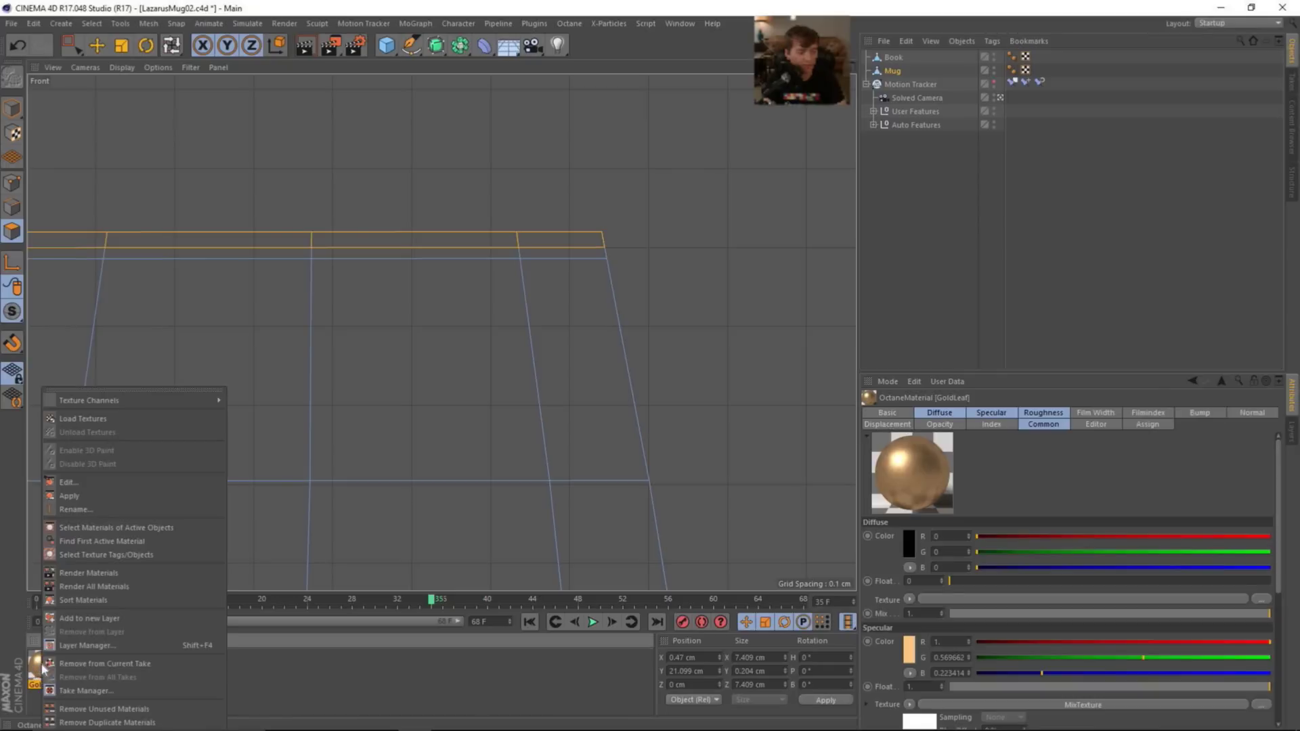
pyautogui.click(73, 496)
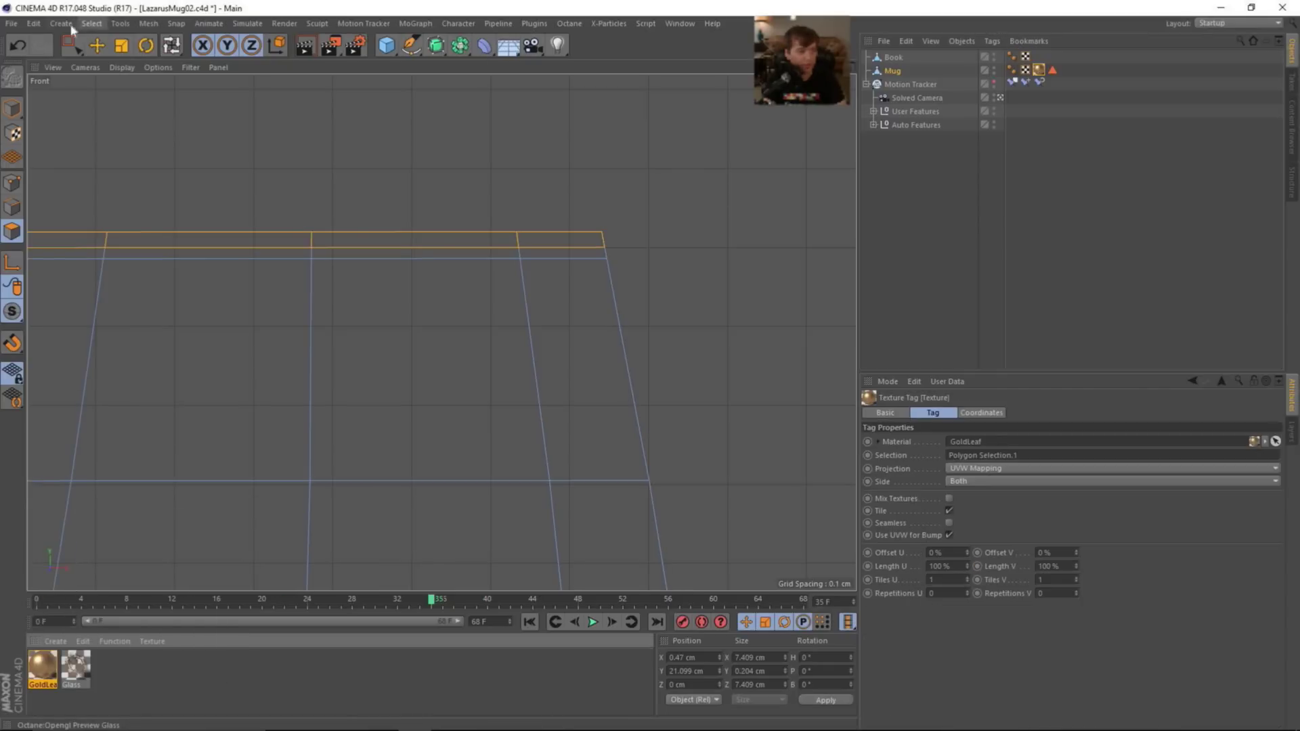
pyautogui.click(91, 23)
pyautogui.click(116, 212)
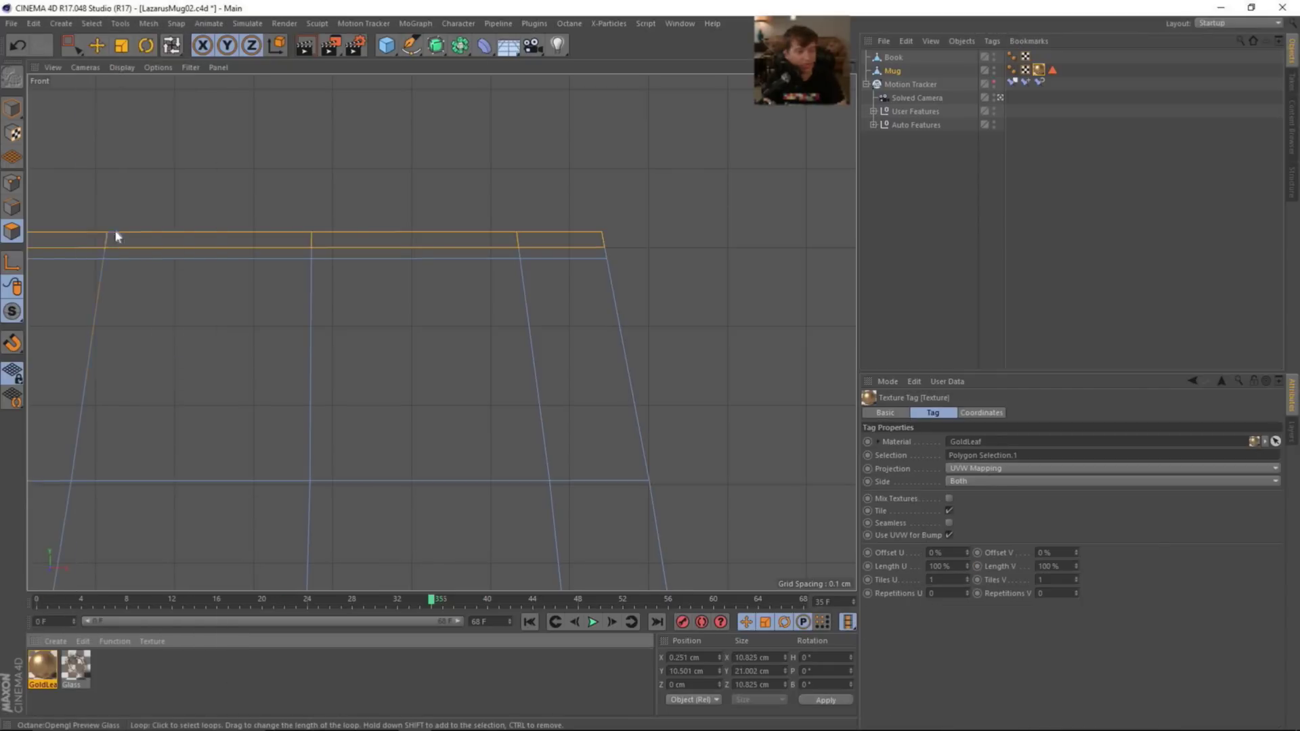
pyautogui.click(79, 672)
pyautogui.rightClick(79, 672)
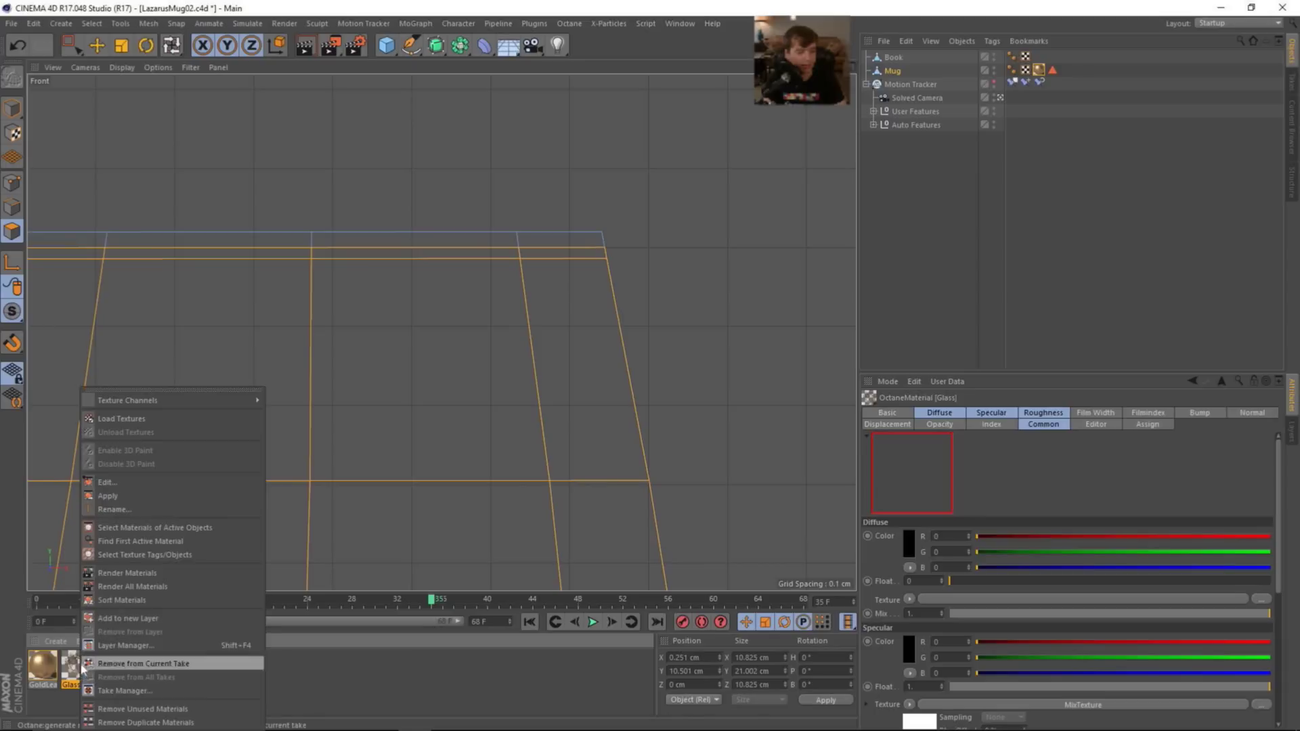
pyautogui.click(122, 498)
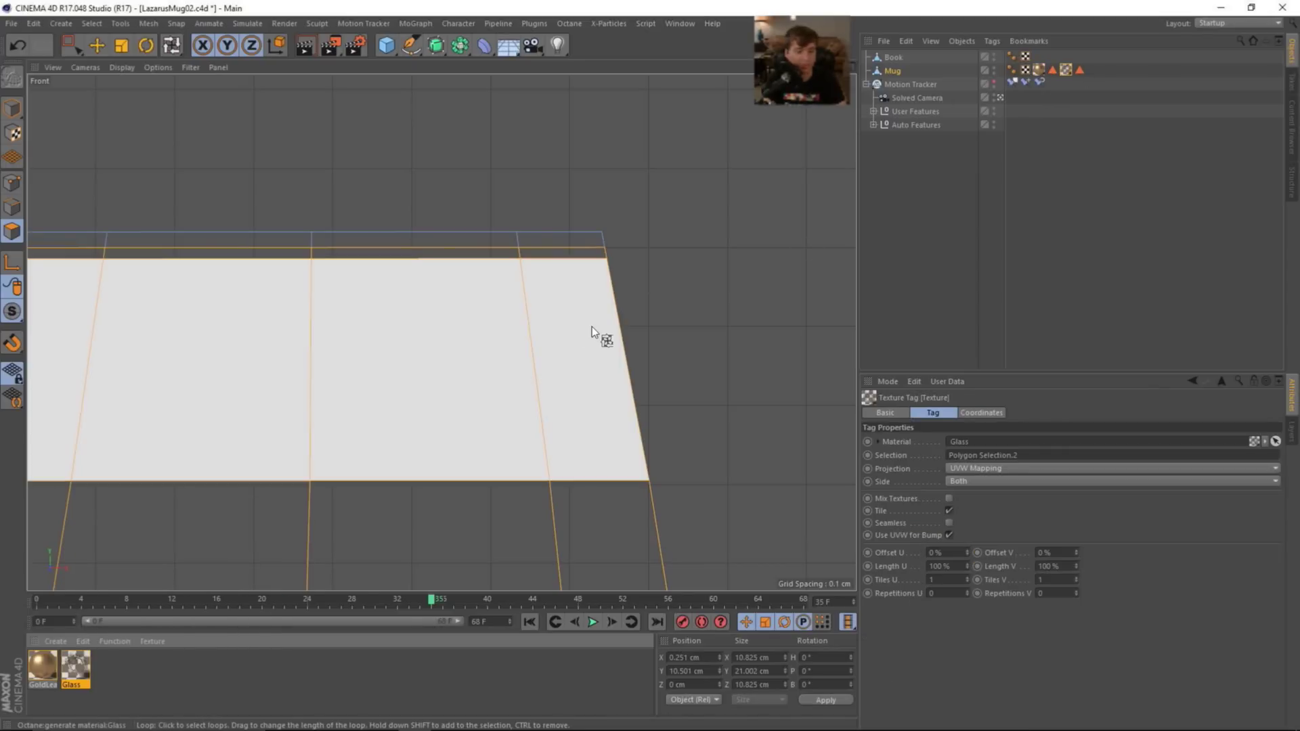
# - Return to a full-size Perspective view and deselect the mug with the Move tool active
pyautogui.middleClick(592, 327)
pyautogui.middleClick(304, 179)
pyautogui.click(952, 258)
pyautogui.press('e')
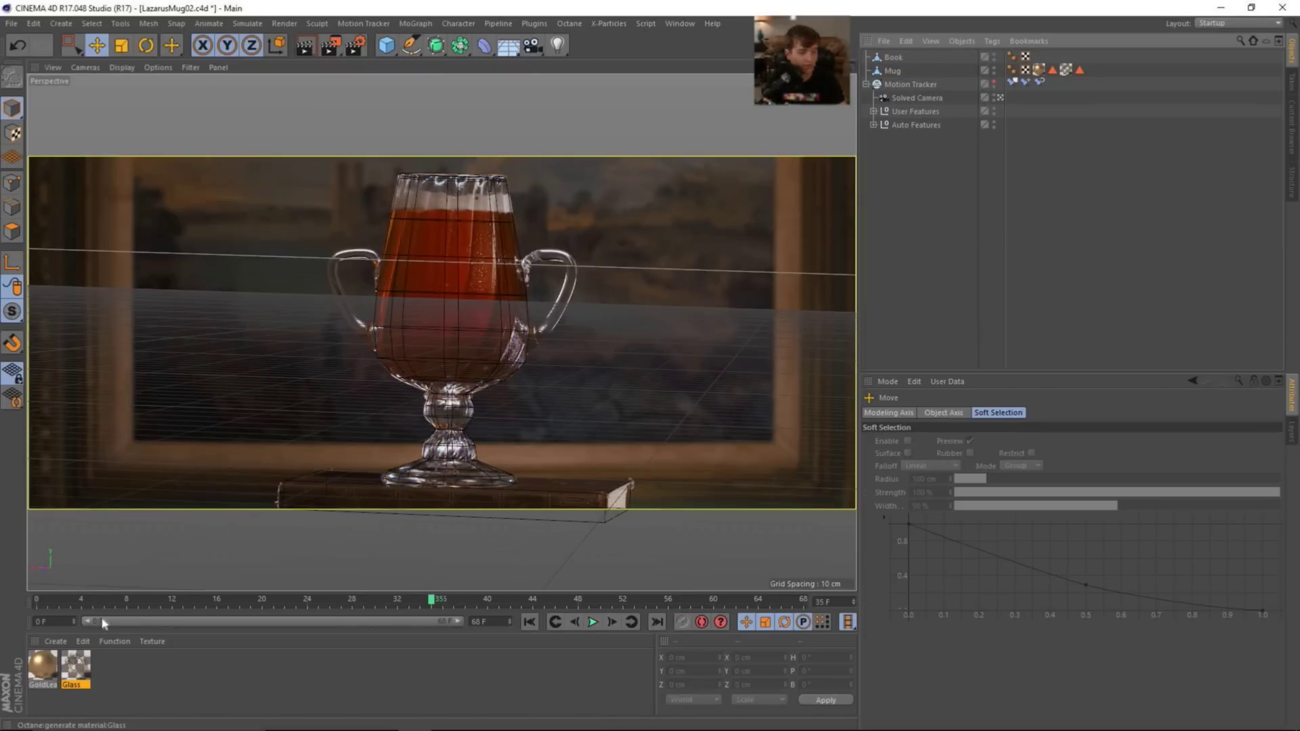
# - Open GoldLeaf in the Material Editor and inspect its Specular MixTexture and Noise shader
pyautogui.doubleClick(52, 665)
pyautogui.moveTo(447, 107); pyautogui.dragTo(1029, 127)
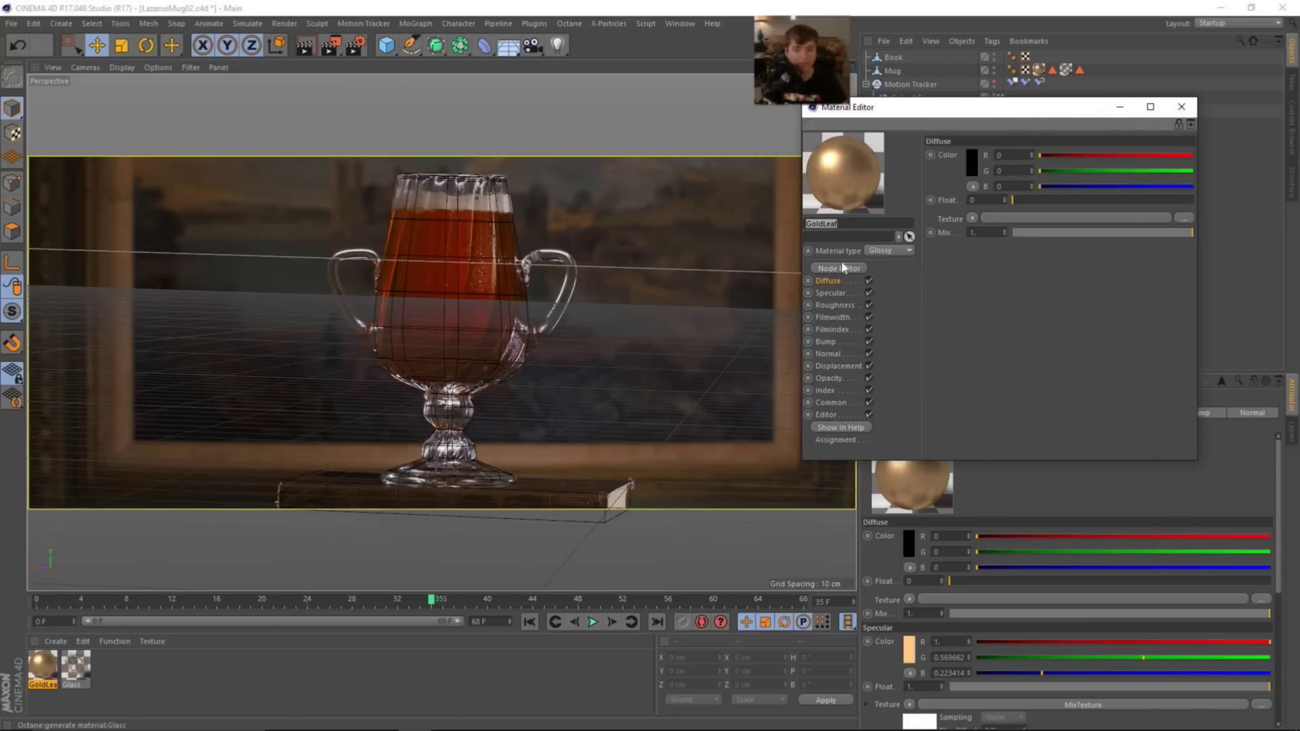
pyautogui.moveTo(940, 111); pyautogui.dragTo(960, 109)
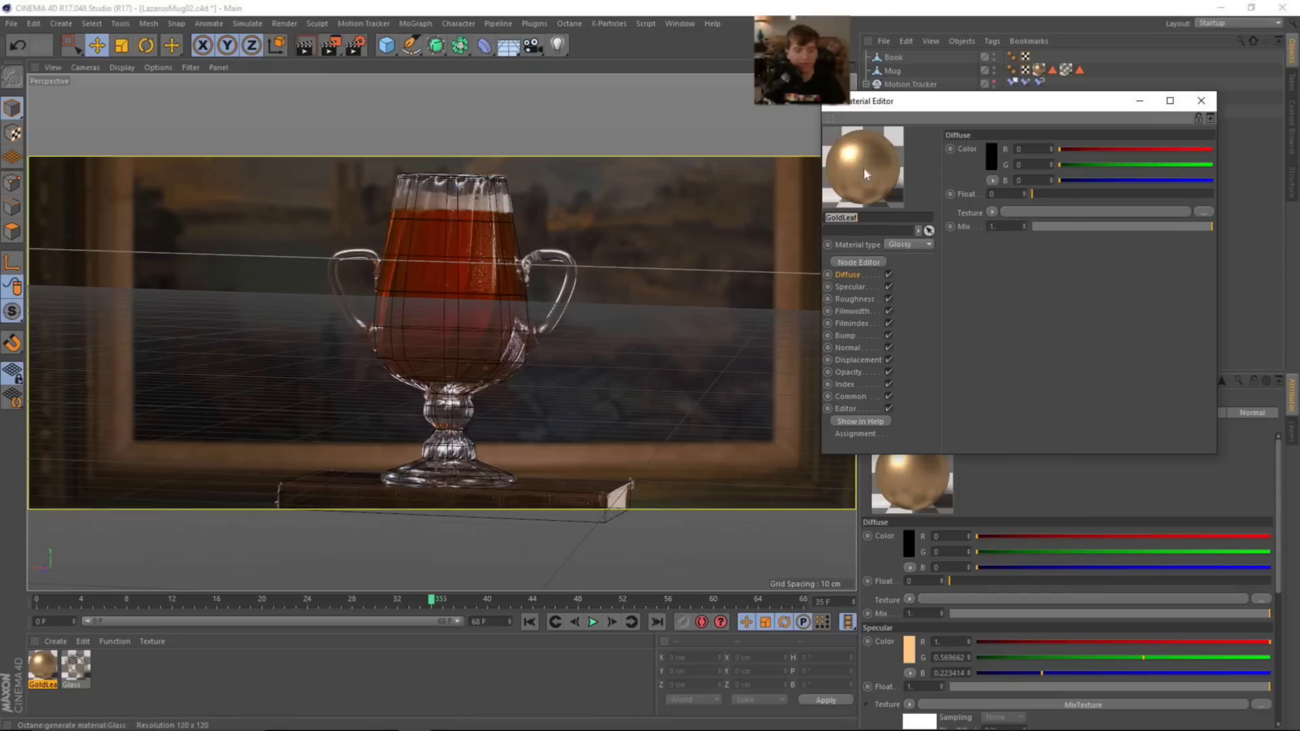
pyautogui.click(863, 290)
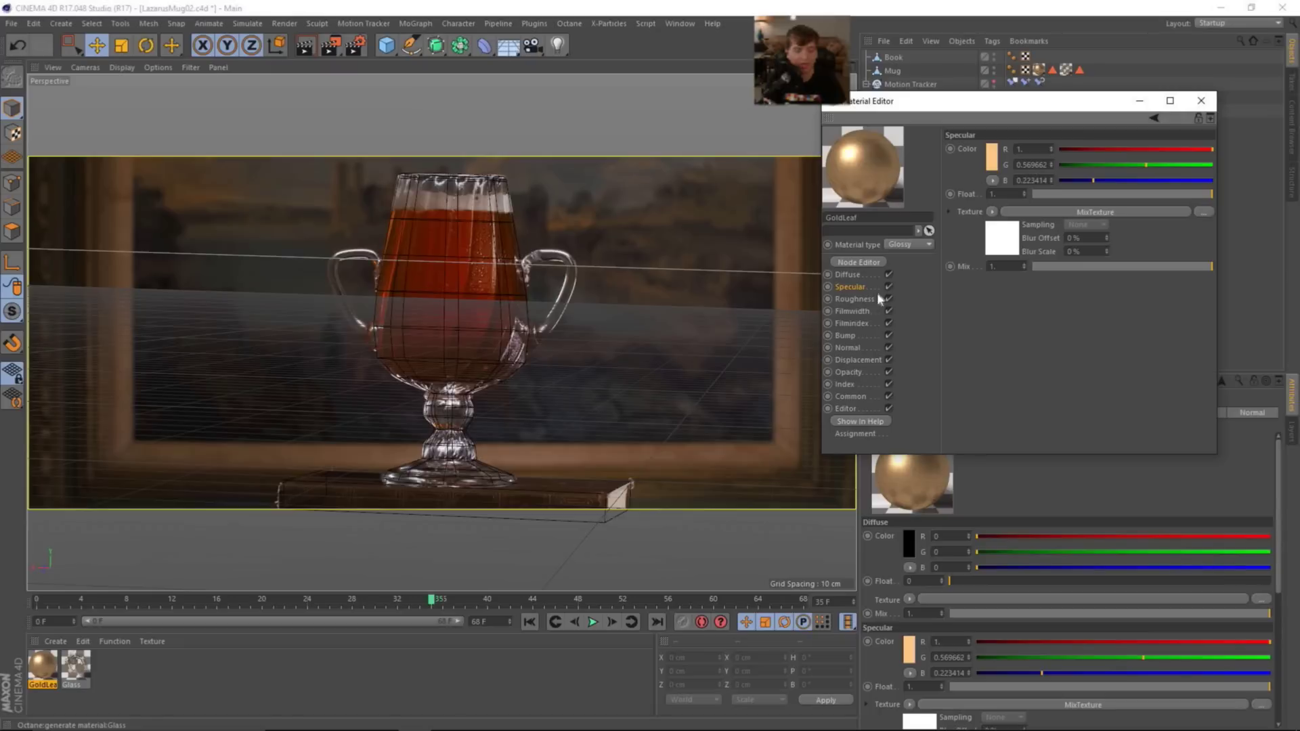
pyautogui.click(1016, 237)
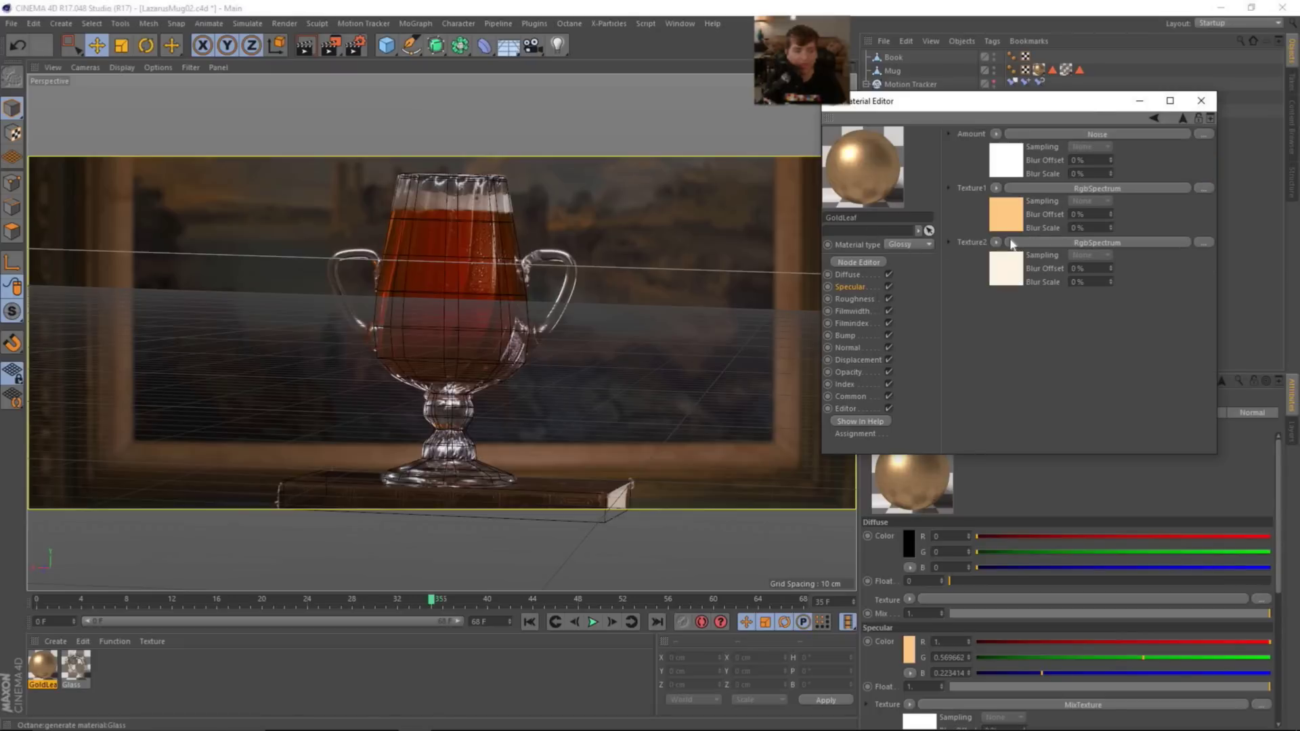
pyautogui.click(1020, 168)
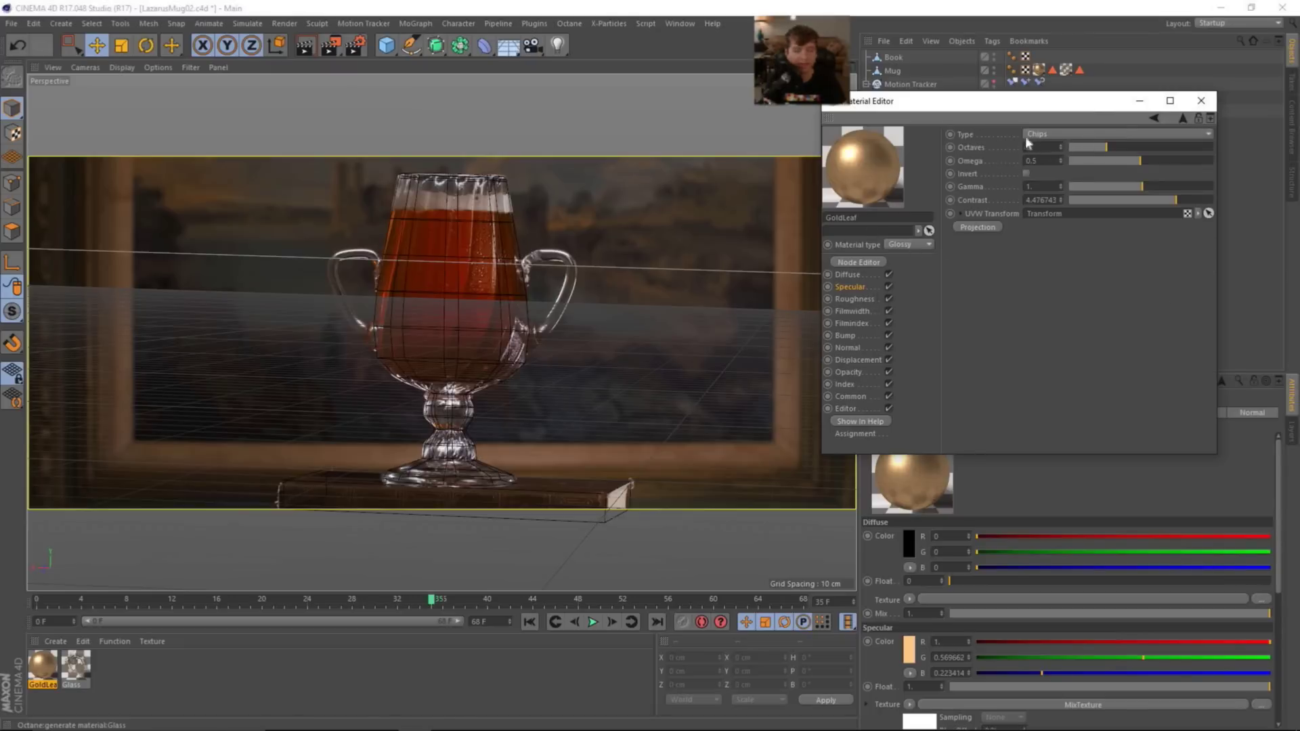
pyautogui.click(1183, 118)
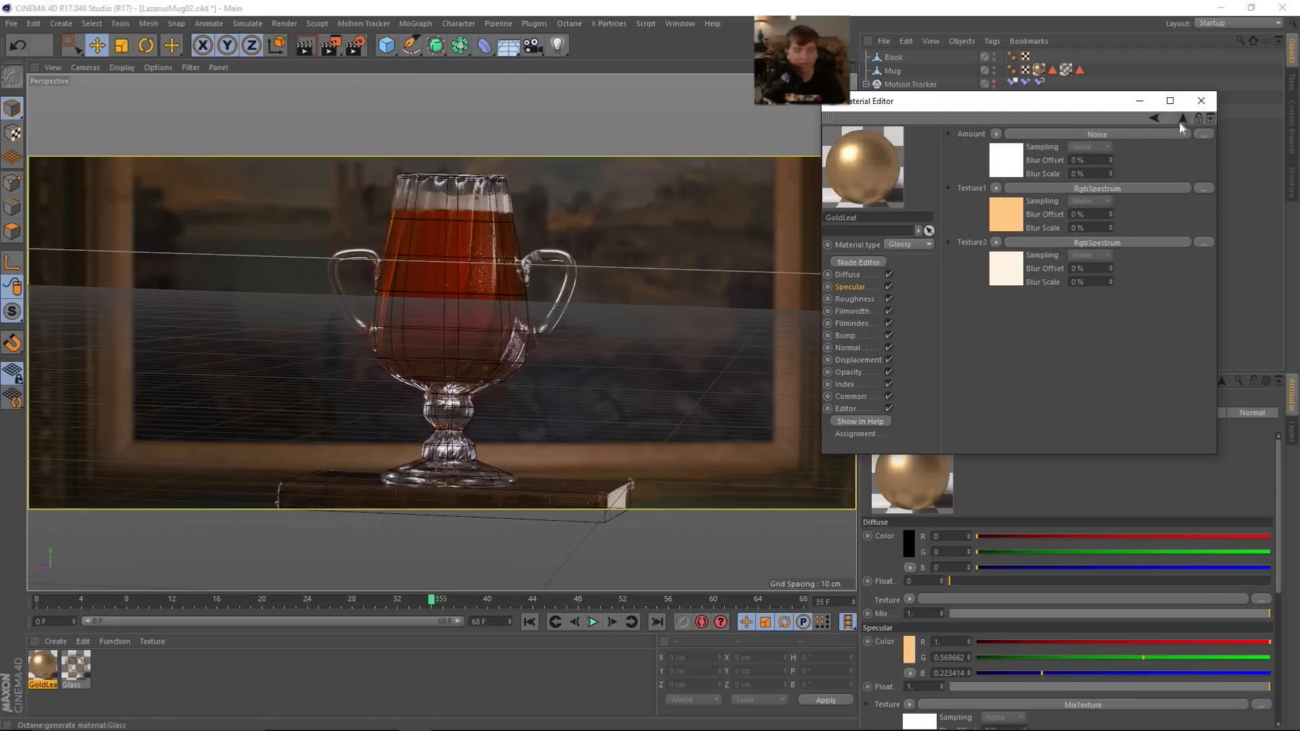
# - Examine the Noise UVW transform and the Texture2 colour, cancelling the Color Picker unchanged
pyautogui.click(995, 134)
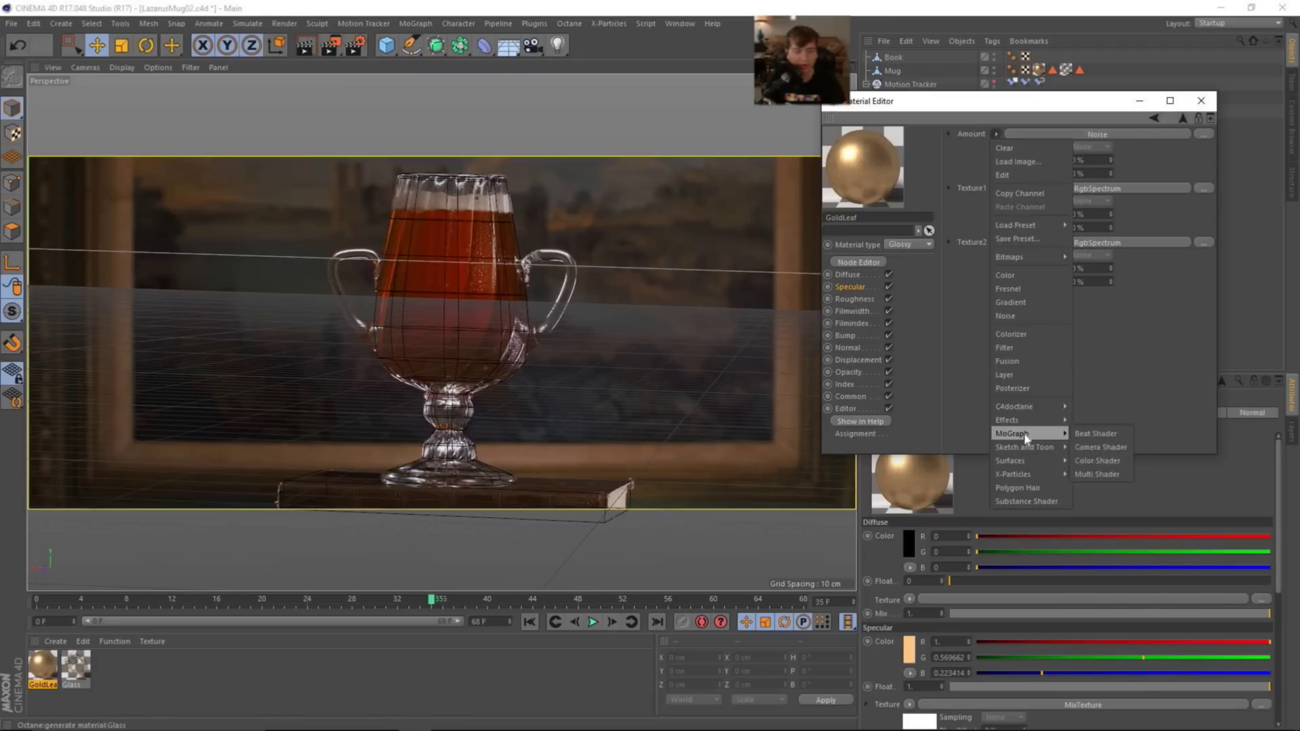
pyautogui.moveTo(1029, 407)
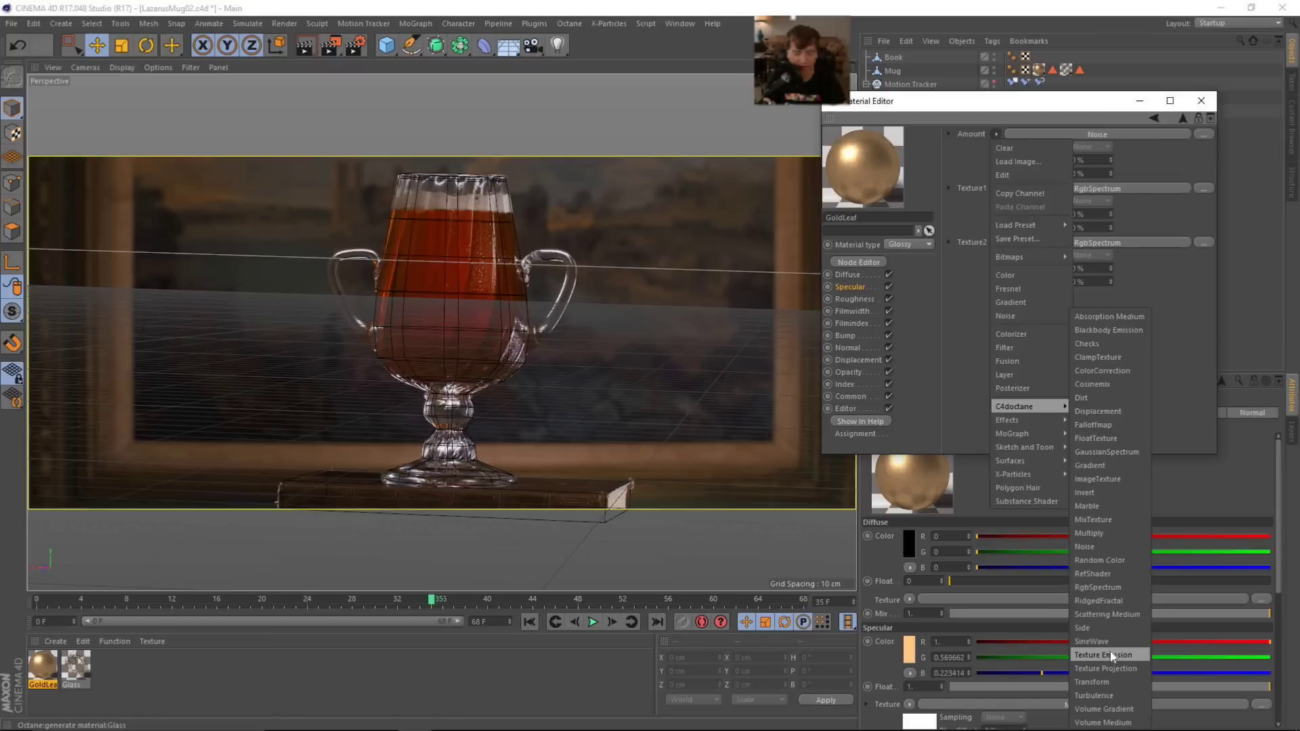
pyautogui.click(1192, 306)
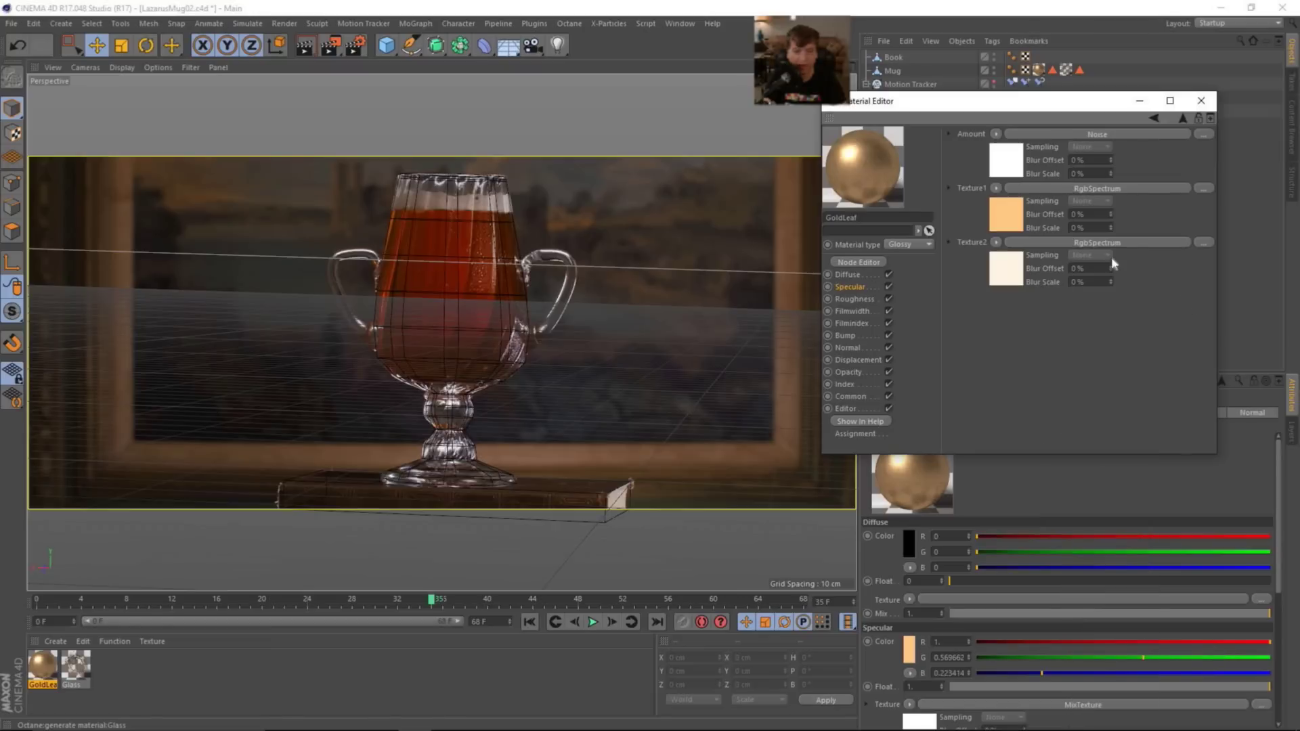
pyautogui.click(1007, 165)
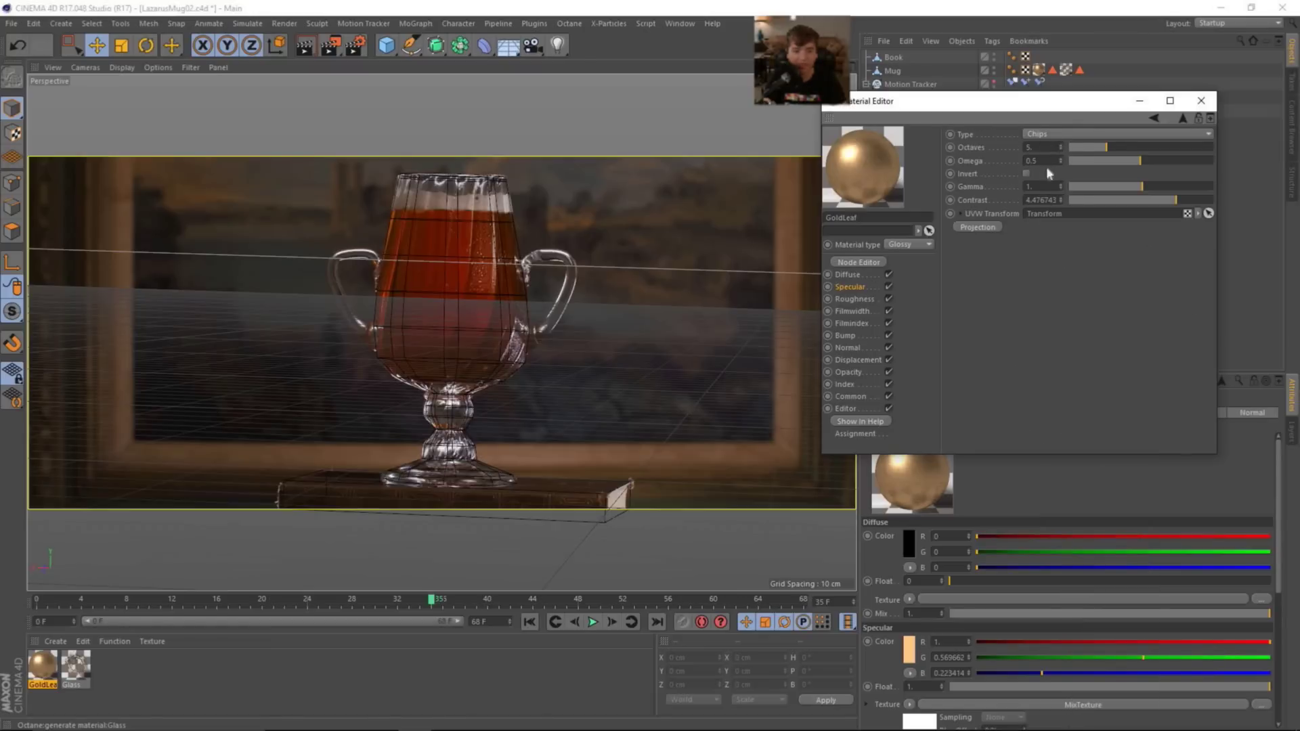
pyautogui.click(960, 214)
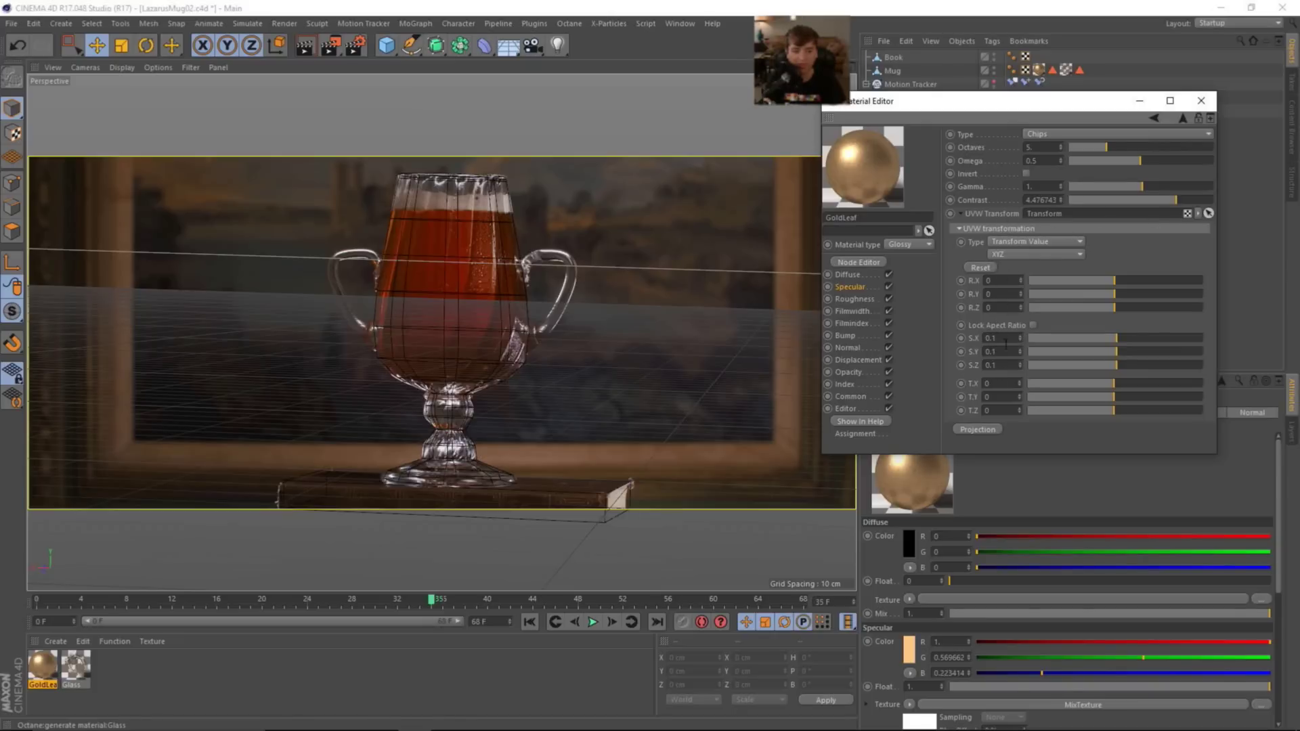
pyautogui.click(1183, 119)
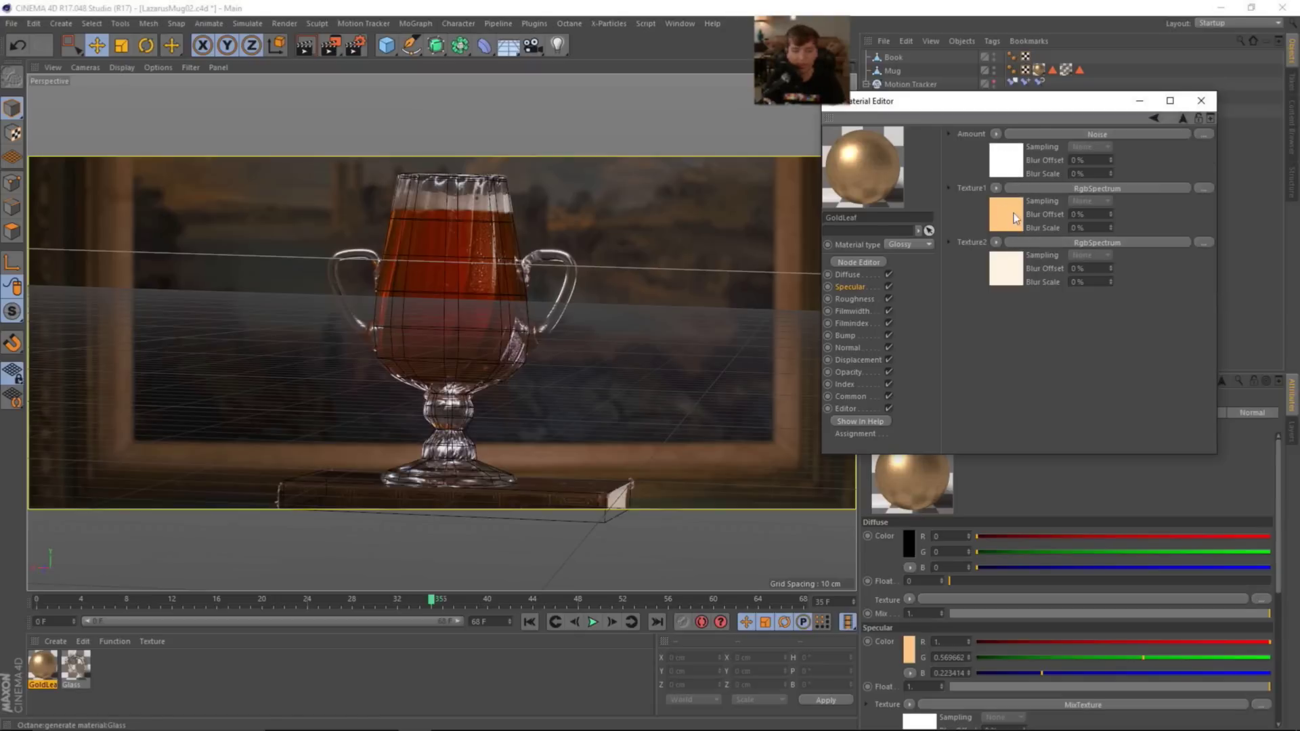
pyautogui.click(1004, 283)
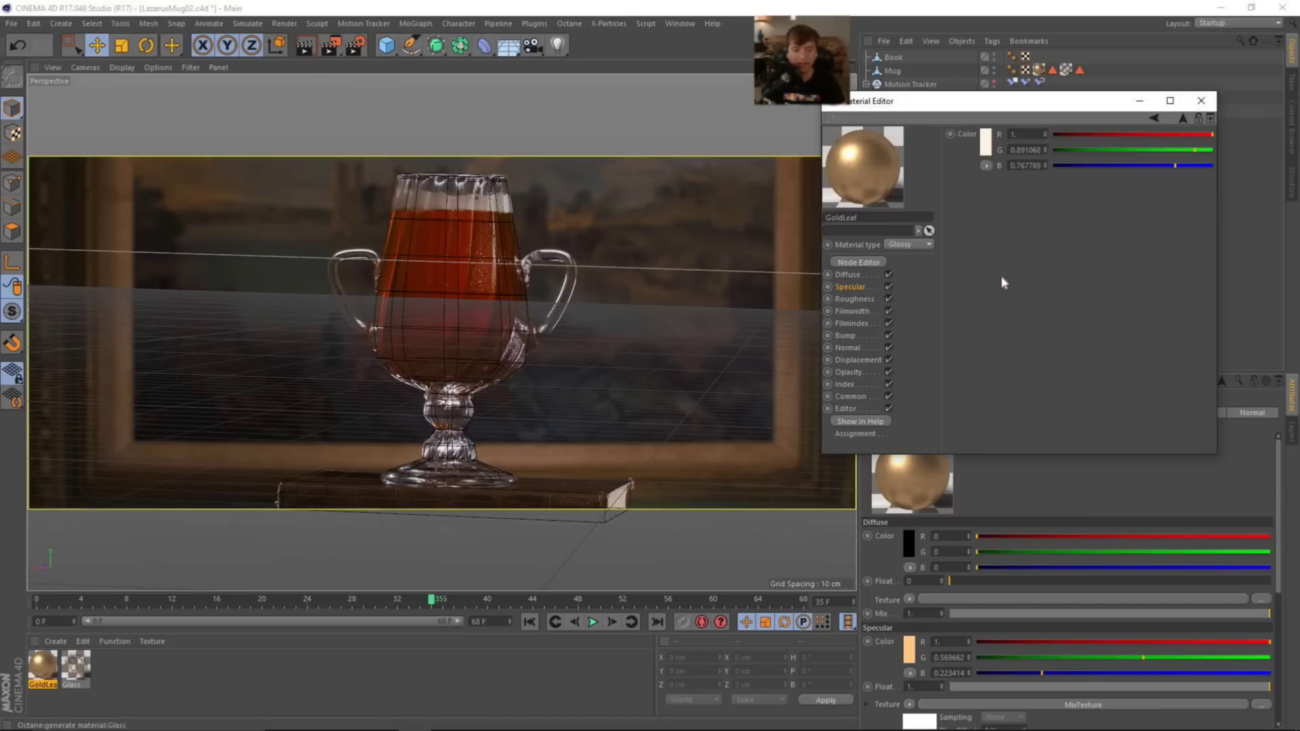
pyautogui.click(986, 144)
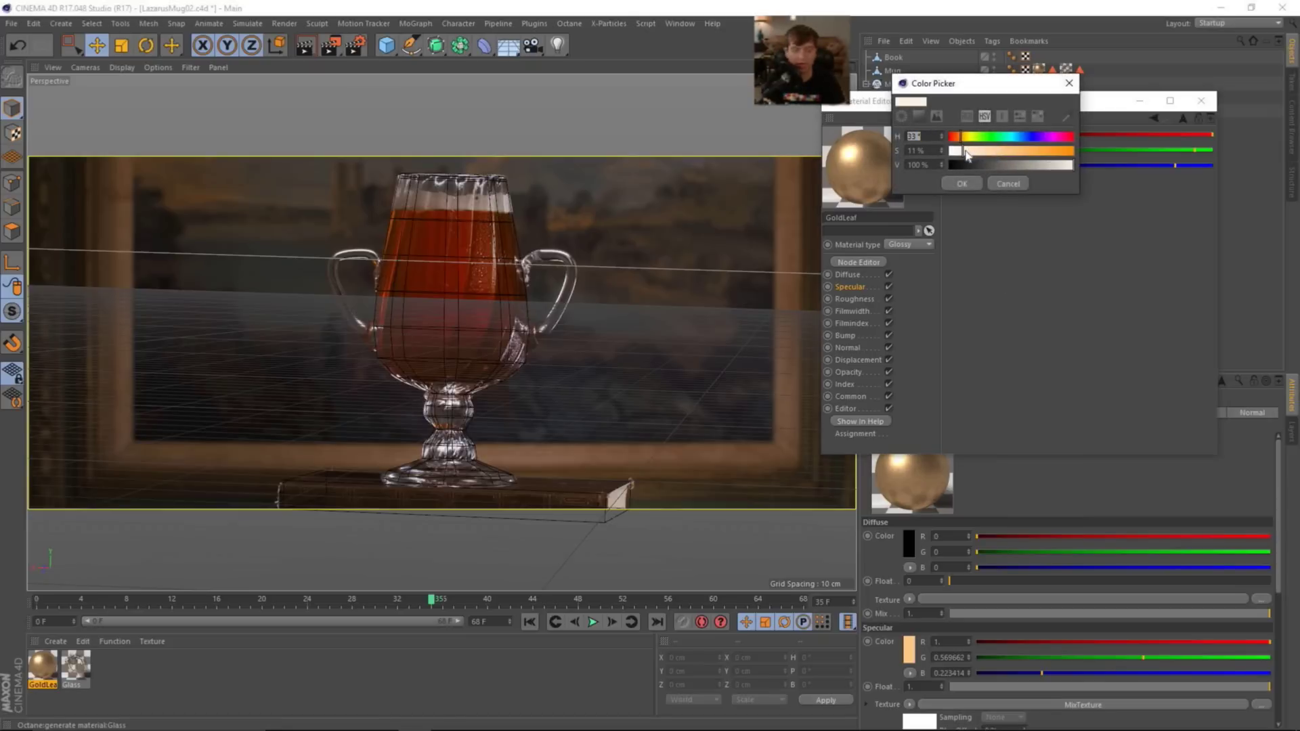
pyautogui.click(1007, 183)
pyautogui.click(1181, 119)
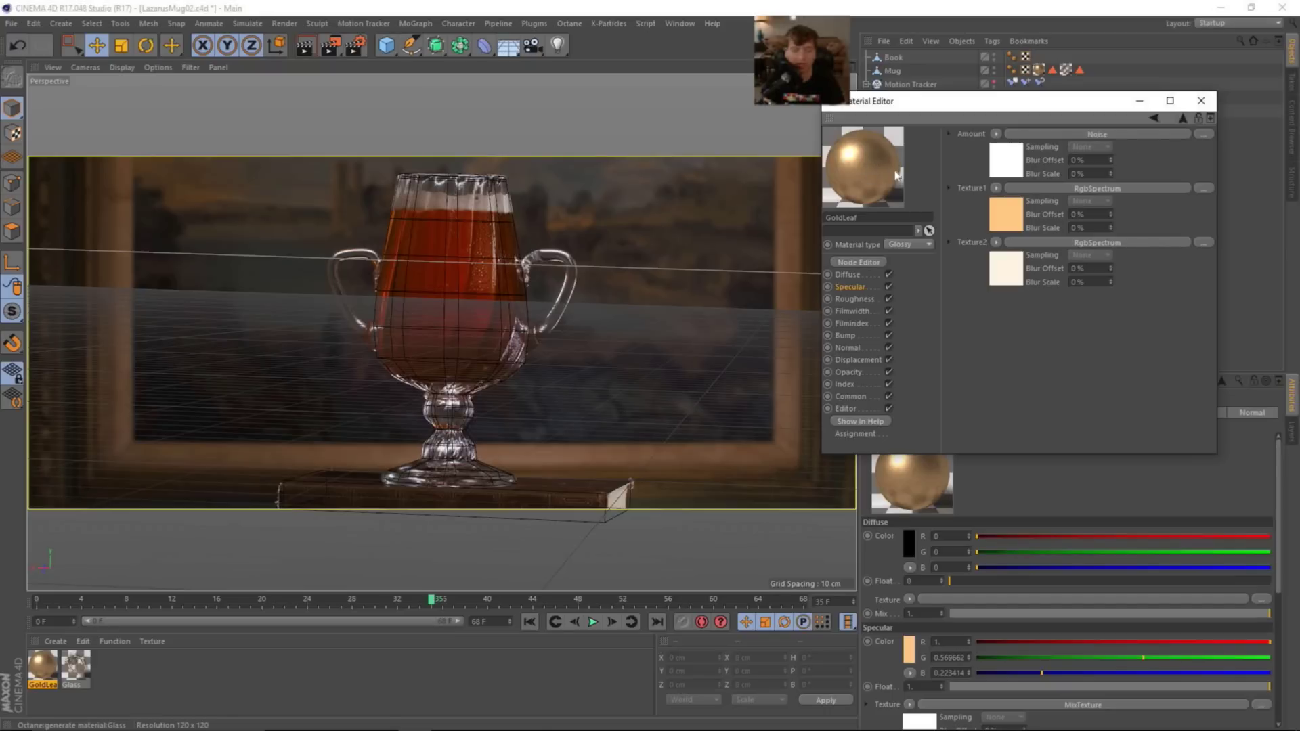
pyautogui.click(1182, 120)
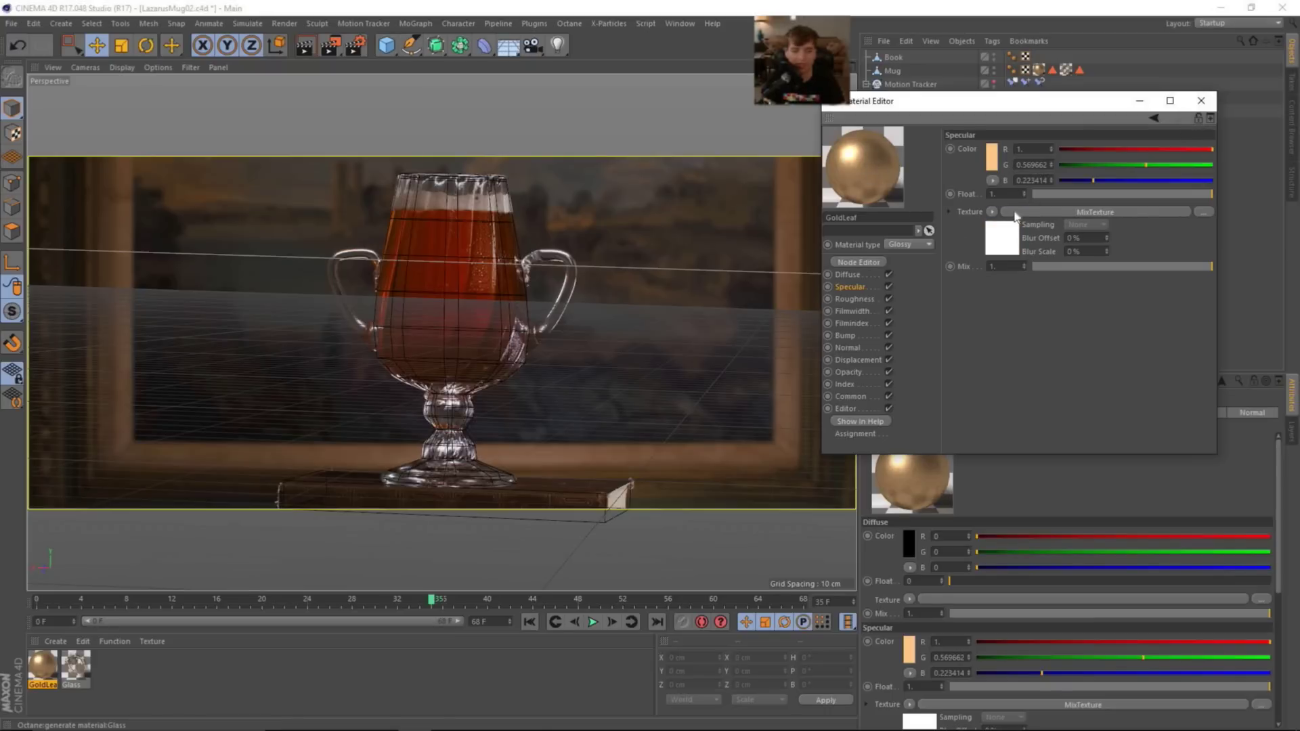
# - Inspect GoldLeaf's Roughness ClampTexture and its GW_Metal.jpg image texture
pyautogui.click(862, 300)
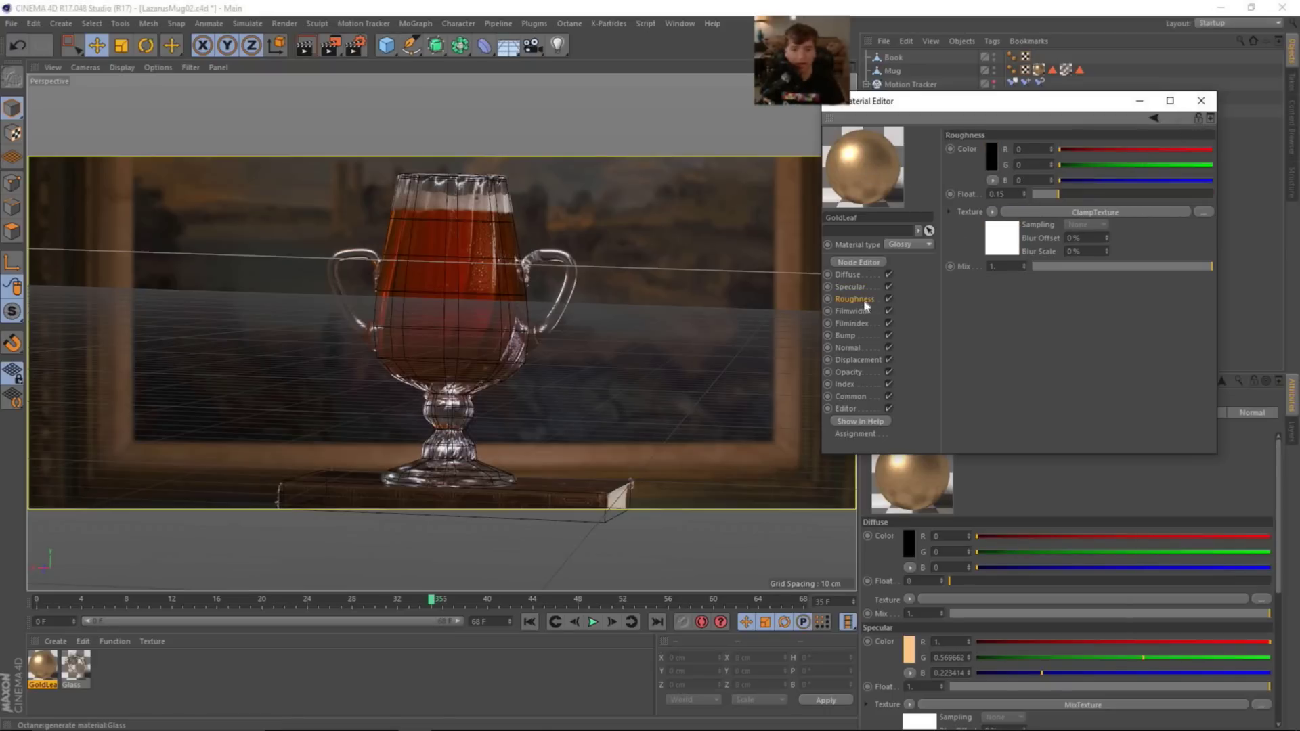
pyautogui.click(1013, 244)
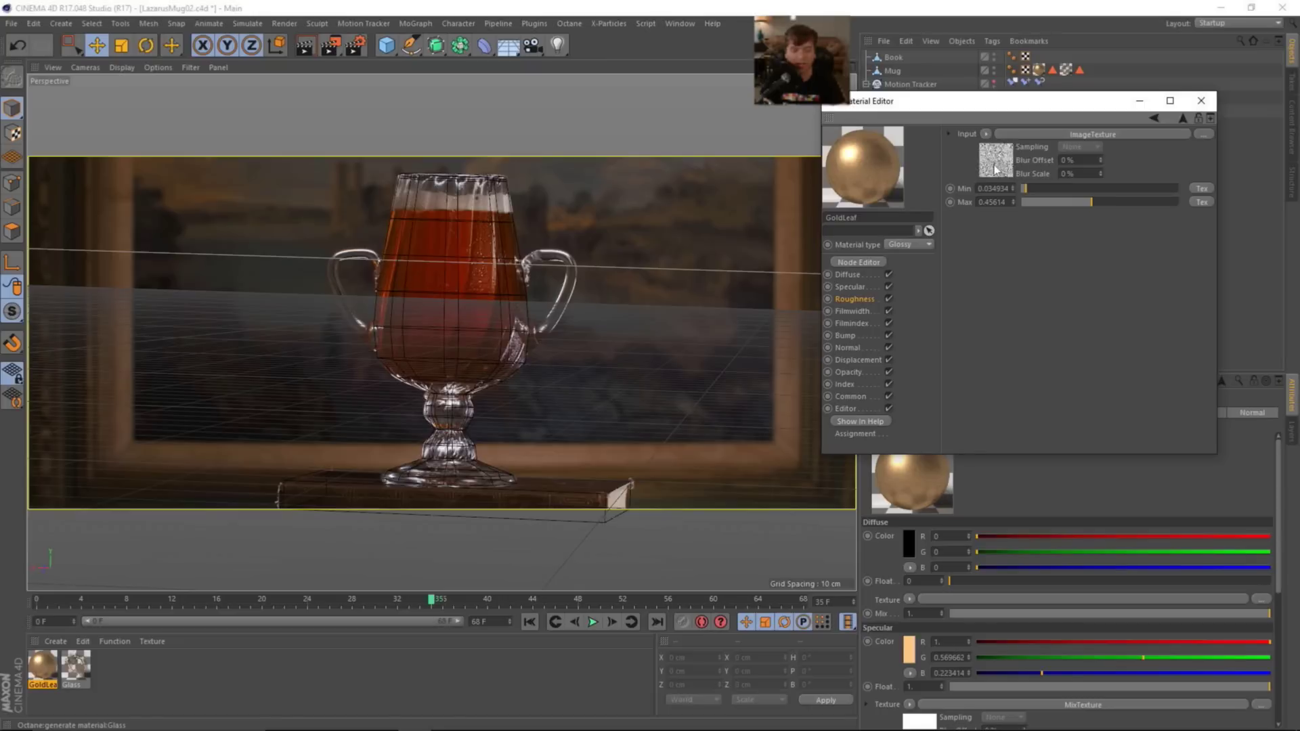
pyautogui.click(996, 170)
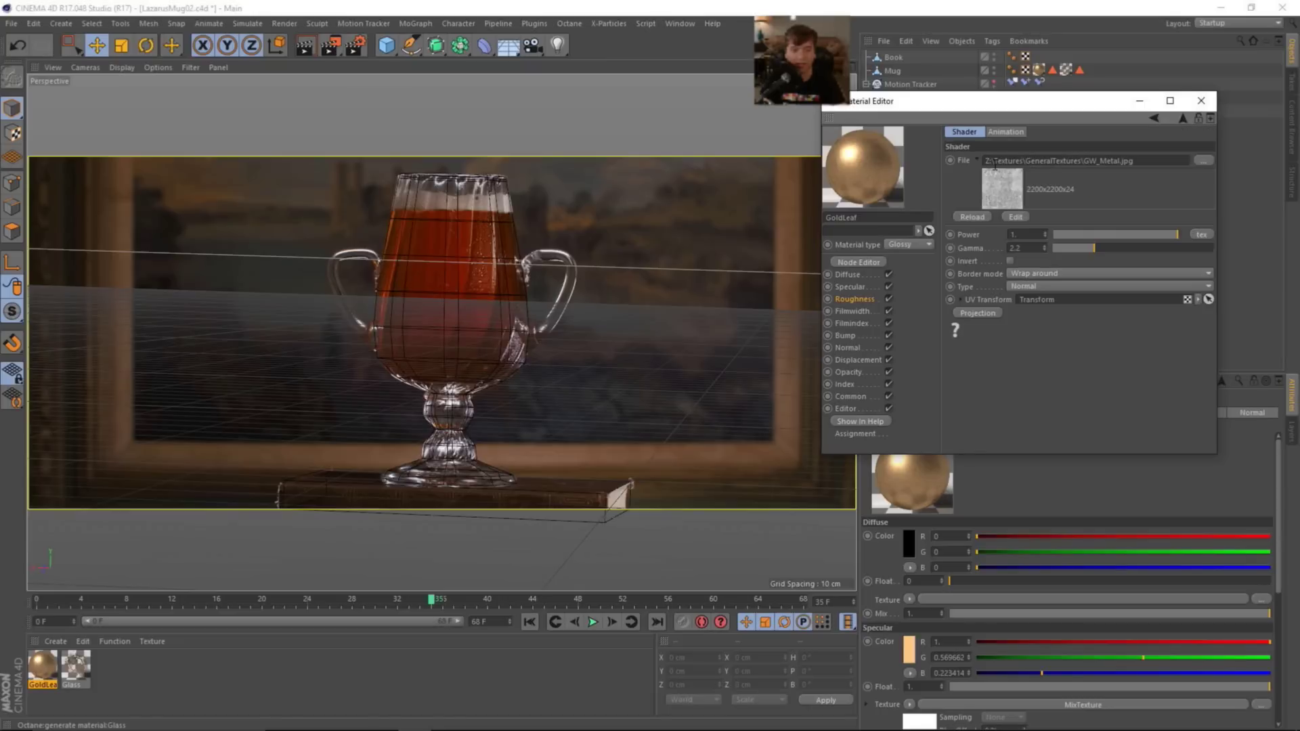
pyautogui.click(1184, 120)
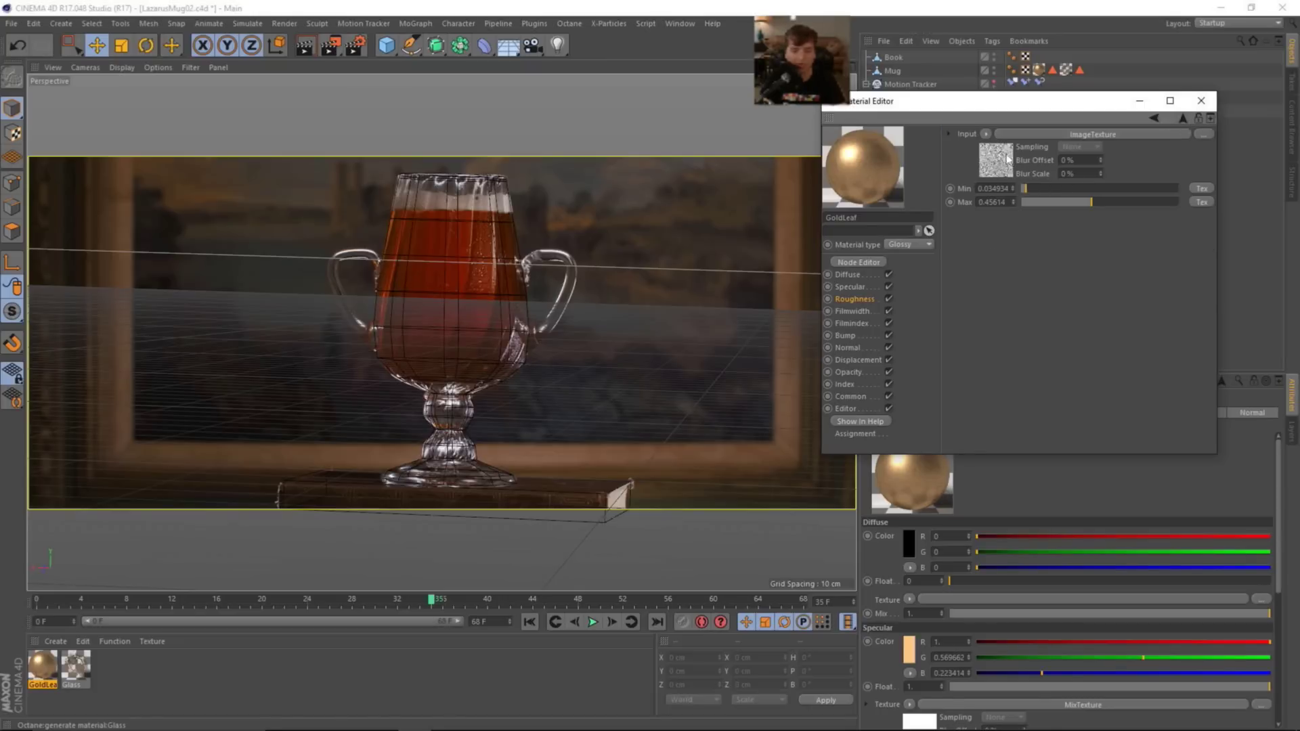
pyautogui.click(1183, 120)
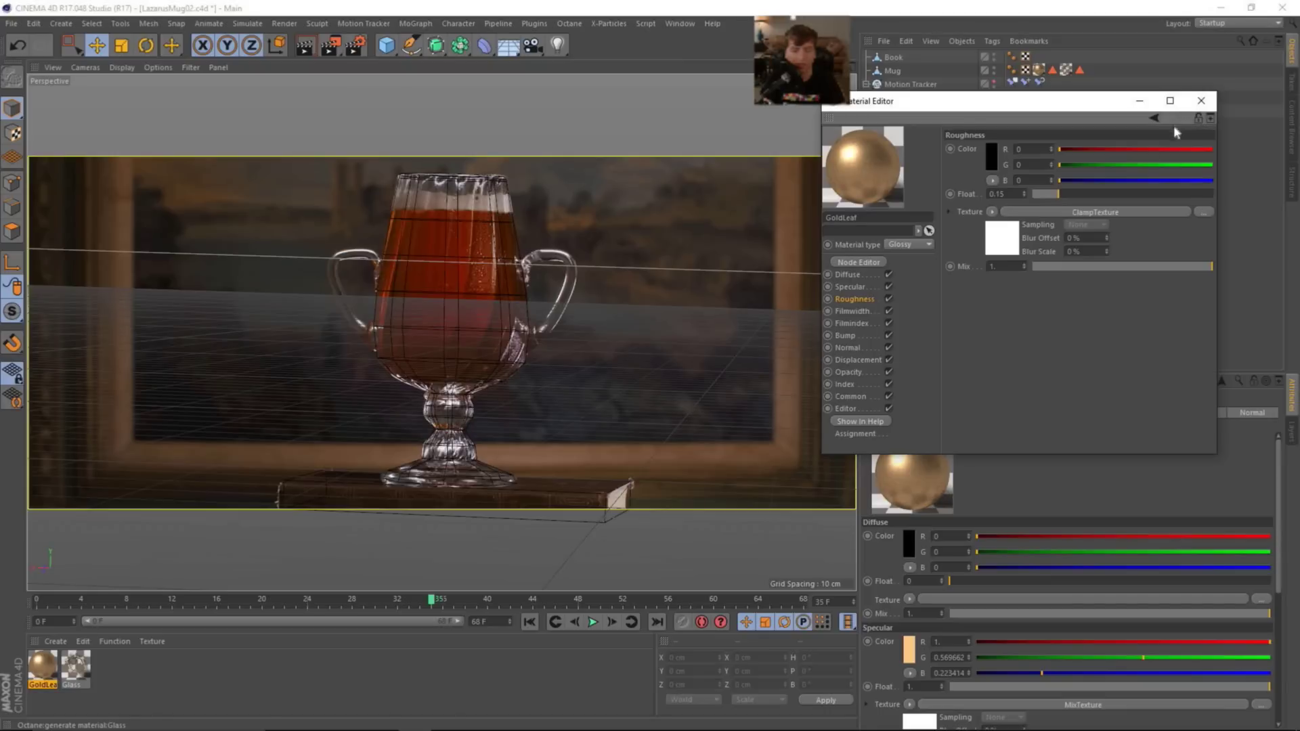
pyautogui.click(1012, 241)
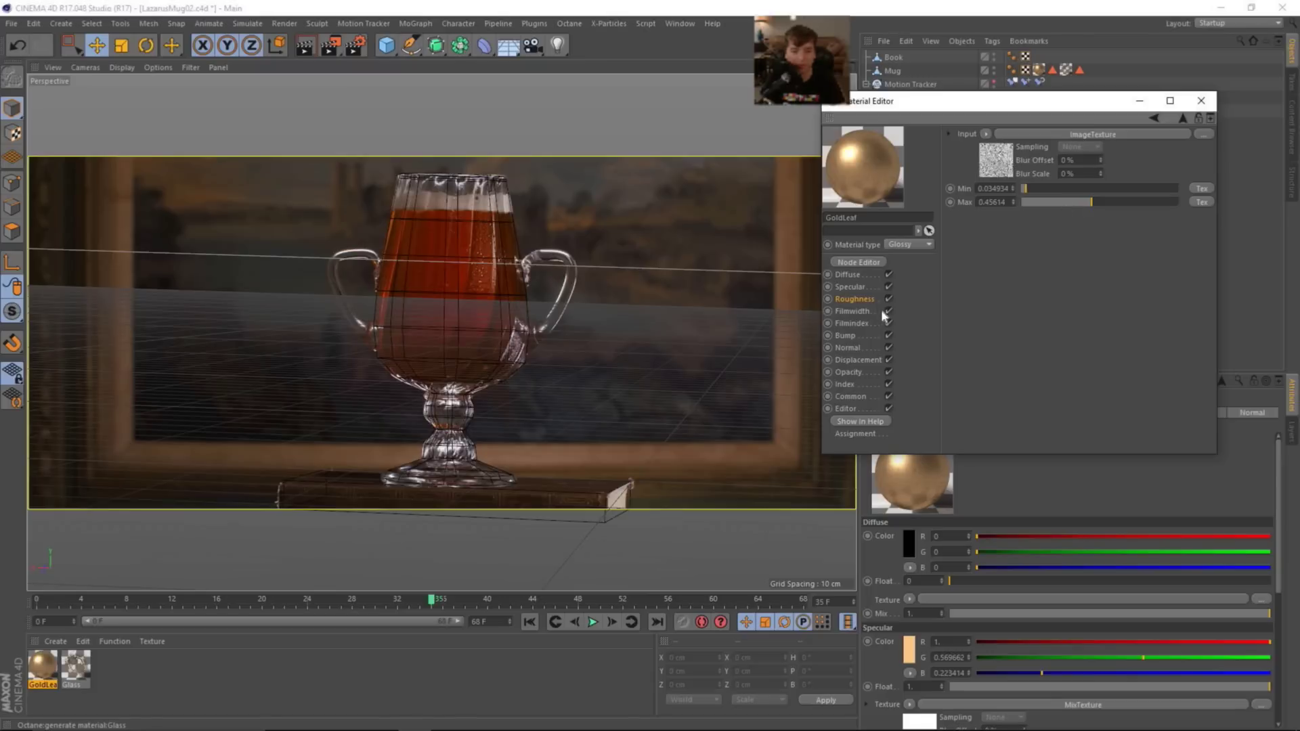
# - View GoldLeaf's Filmindex and Index settings, then close its Material Editor
pyautogui.click(860, 311)
pyautogui.click(861, 323)
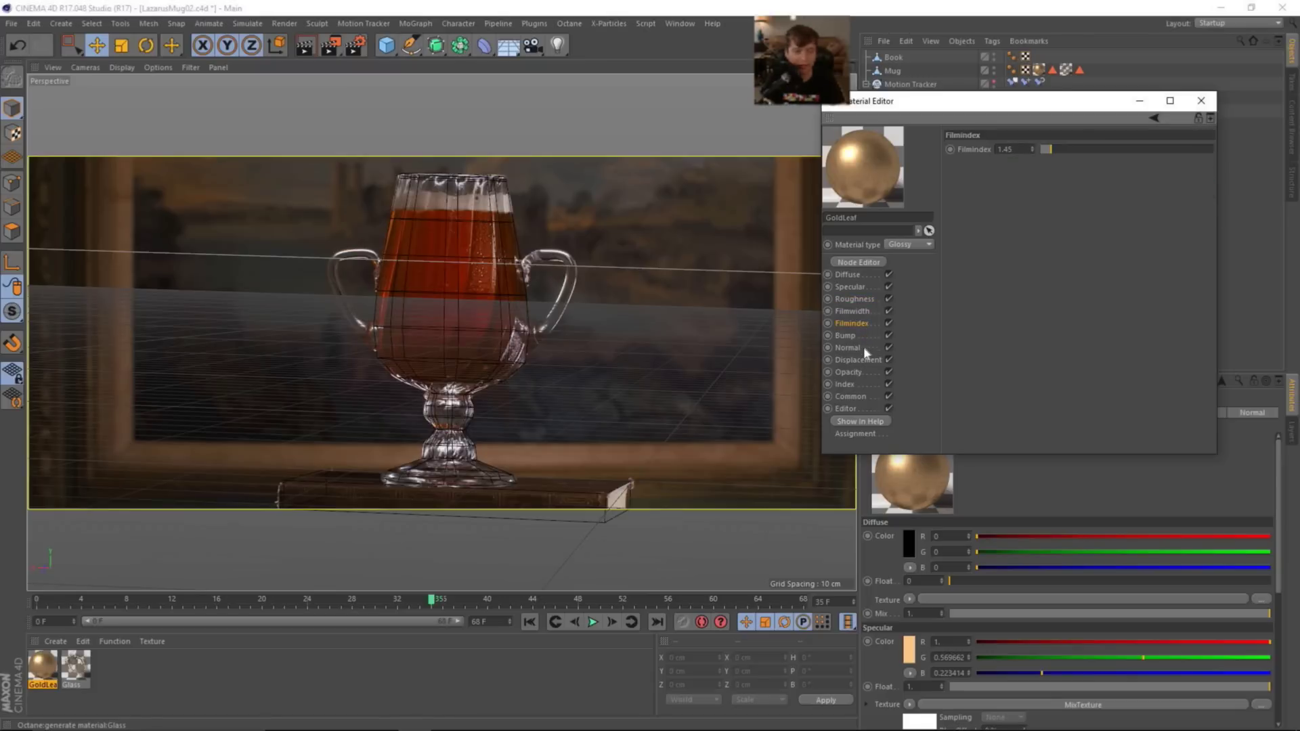
pyautogui.click(857, 386)
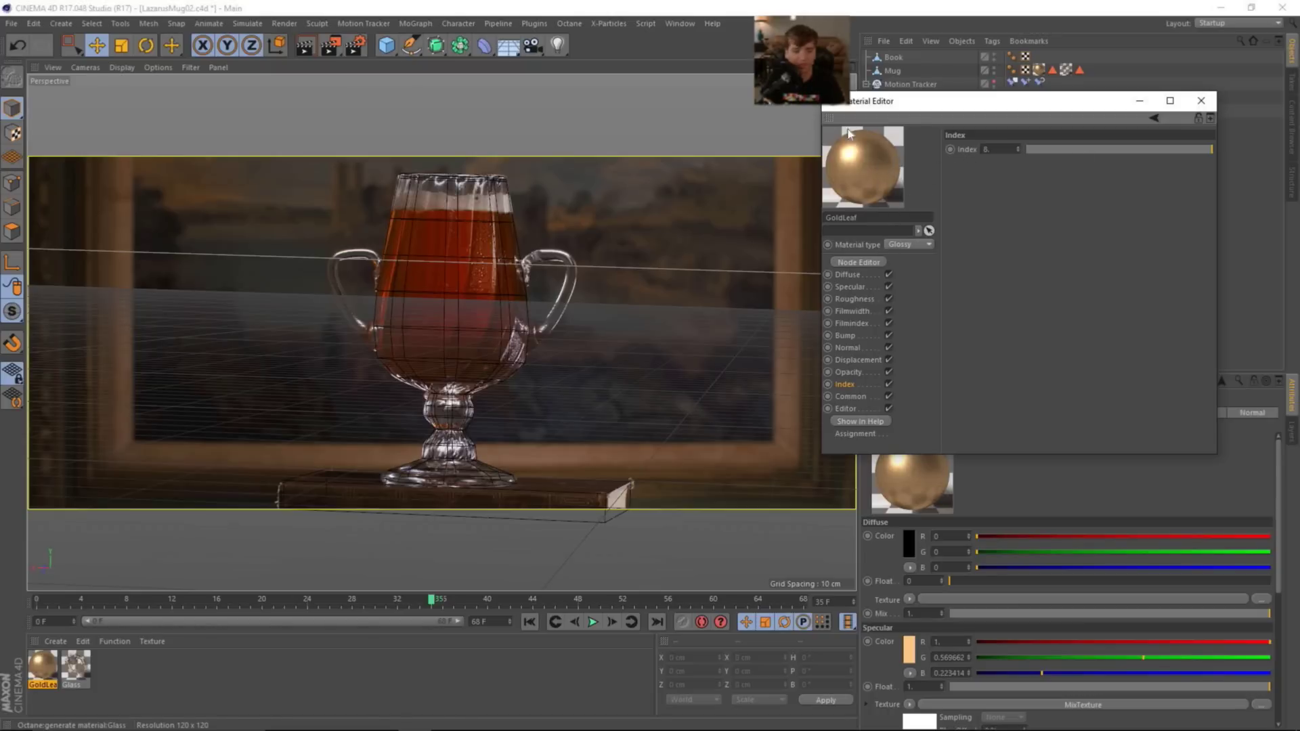
pyautogui.click(1201, 100)
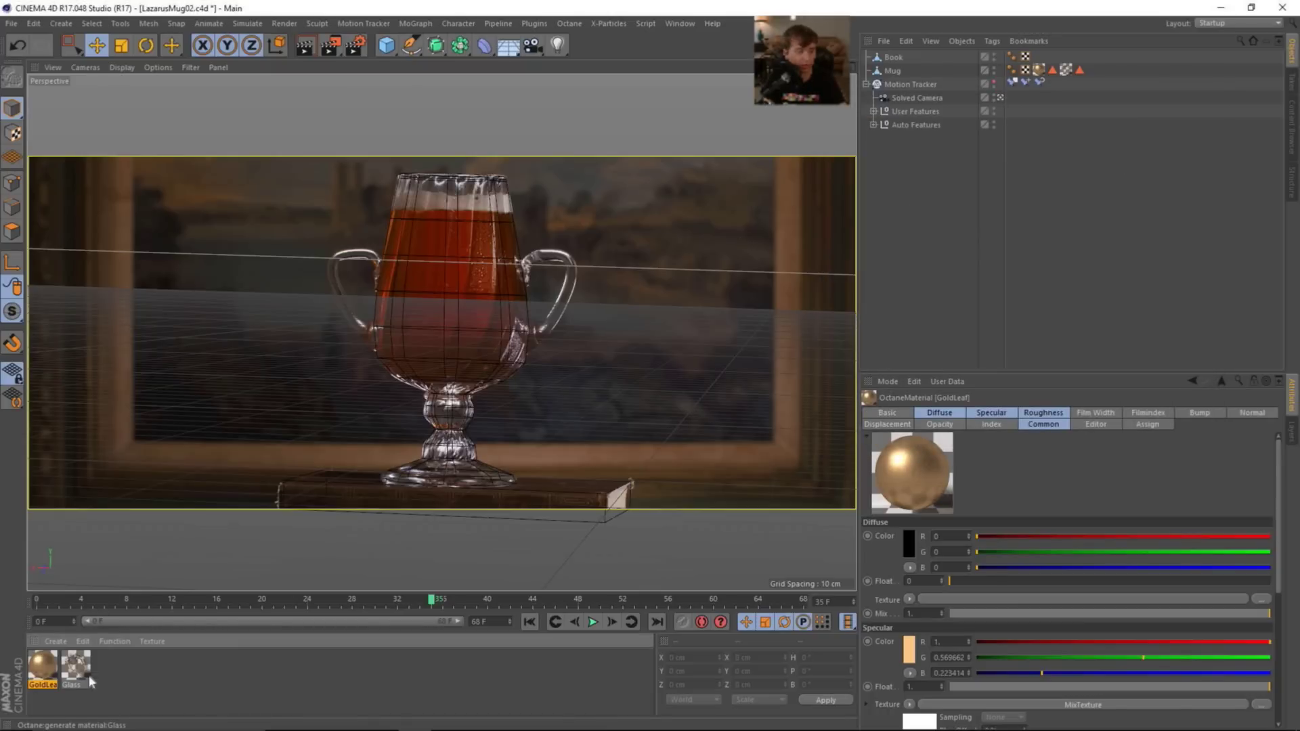
# - Open the Glass material in the Material Editor and view its Diffuse and Specular channels
pyautogui.doubleClick(84, 677)
pyautogui.moveTo(407, 97); pyautogui.dragTo(946, 127)
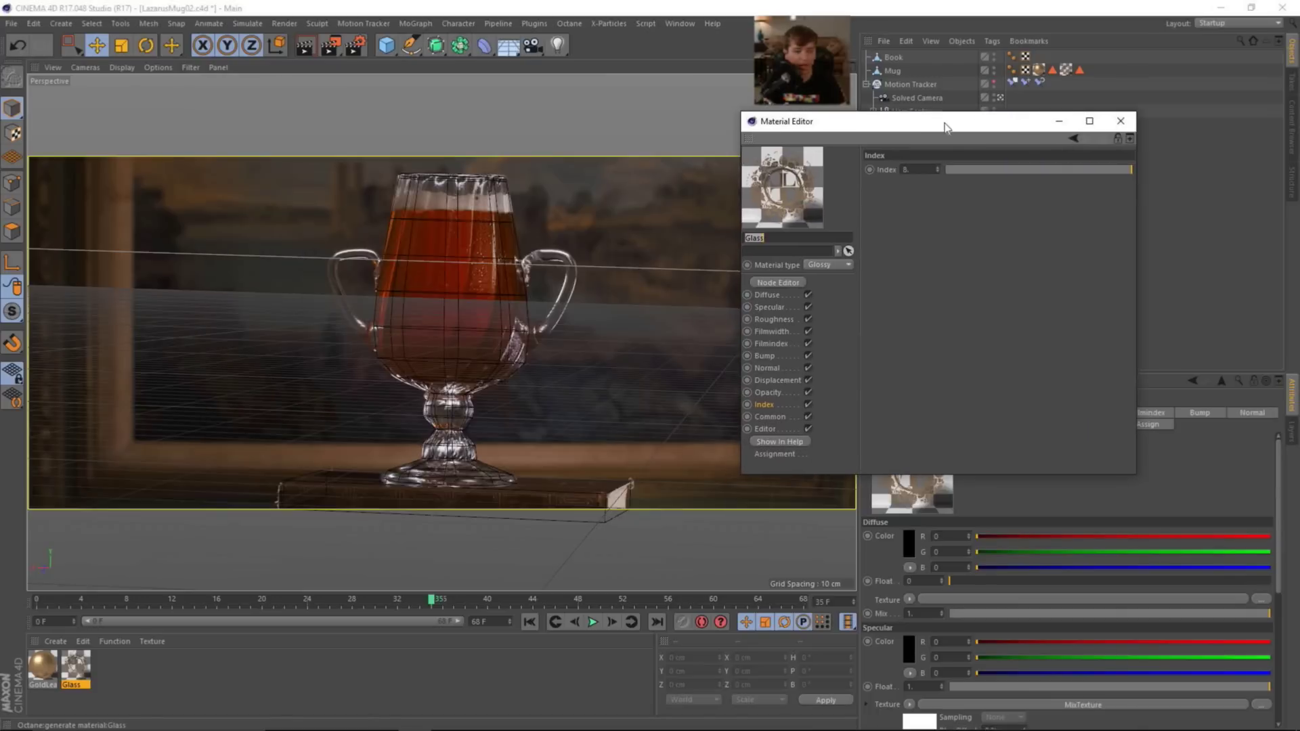
pyautogui.click(768, 294)
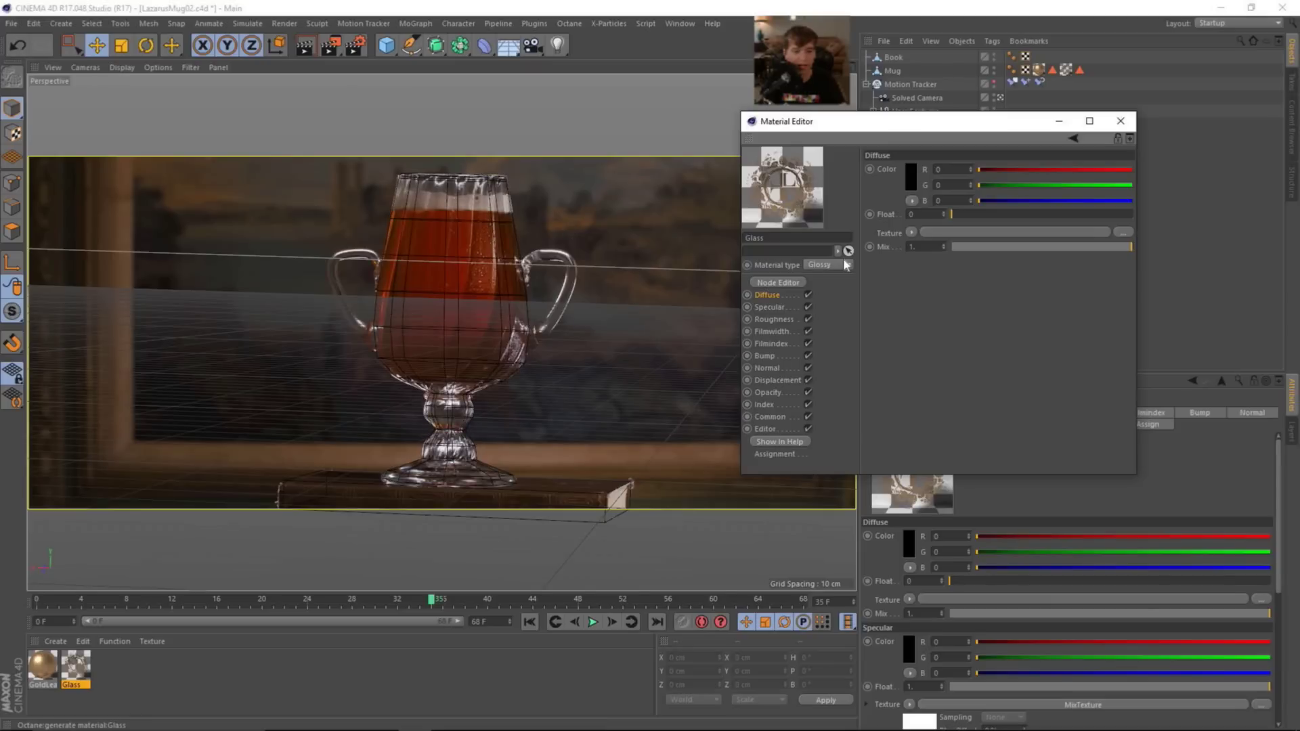
pyautogui.click(777, 307)
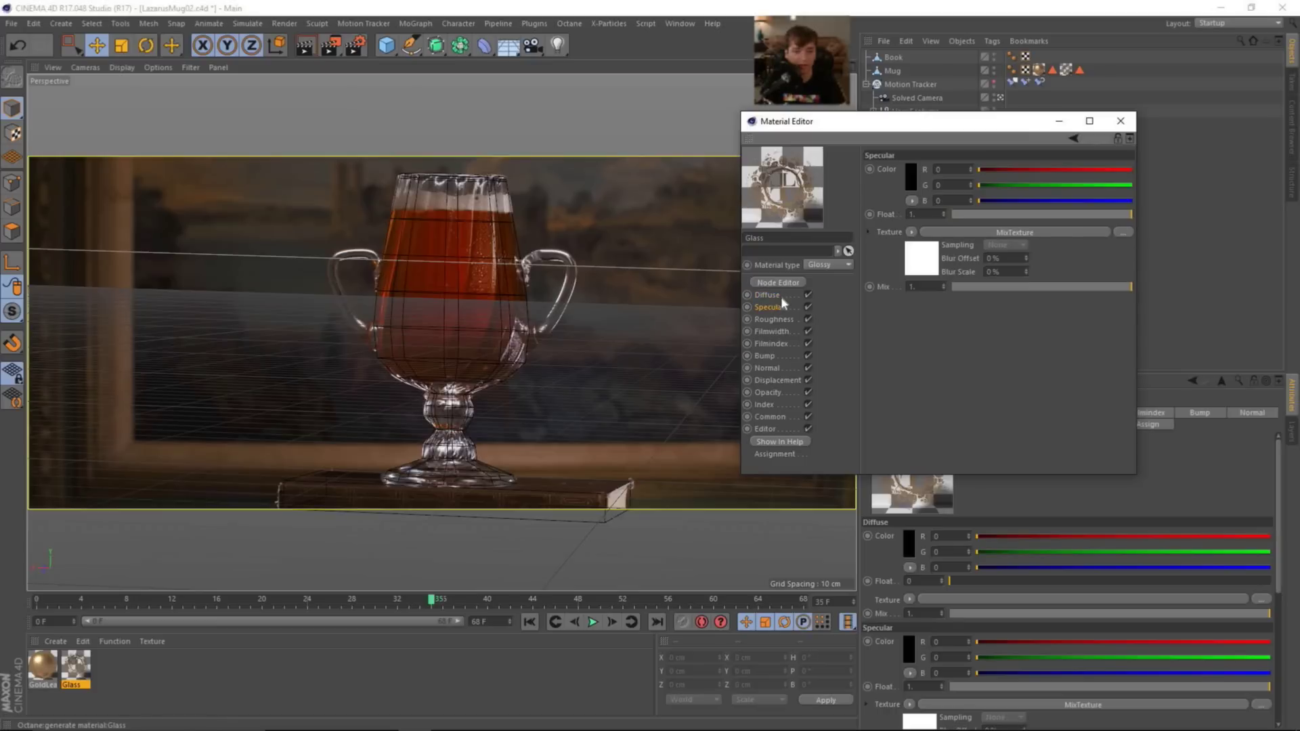
# - Step in and out of the nested MixTexture within Glass's Specular MixTexture
pyautogui.click(926, 270)
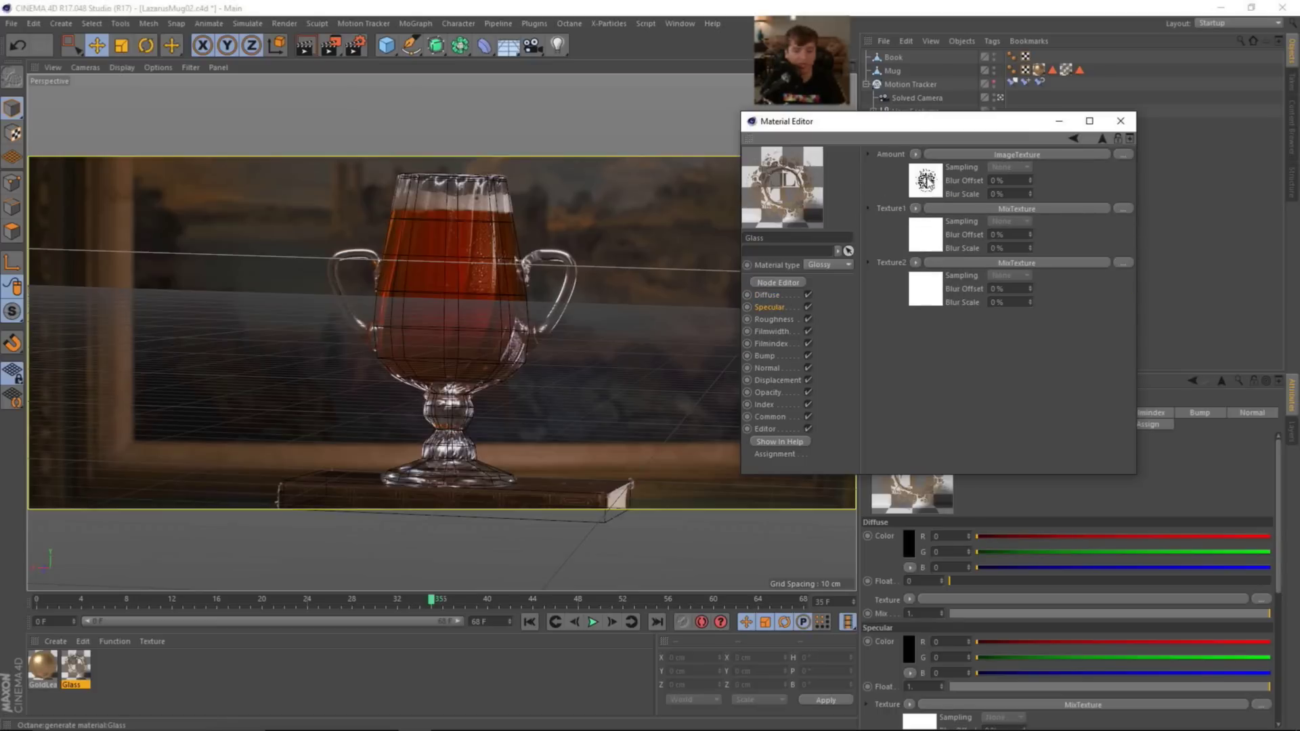
pyautogui.click(926, 233)
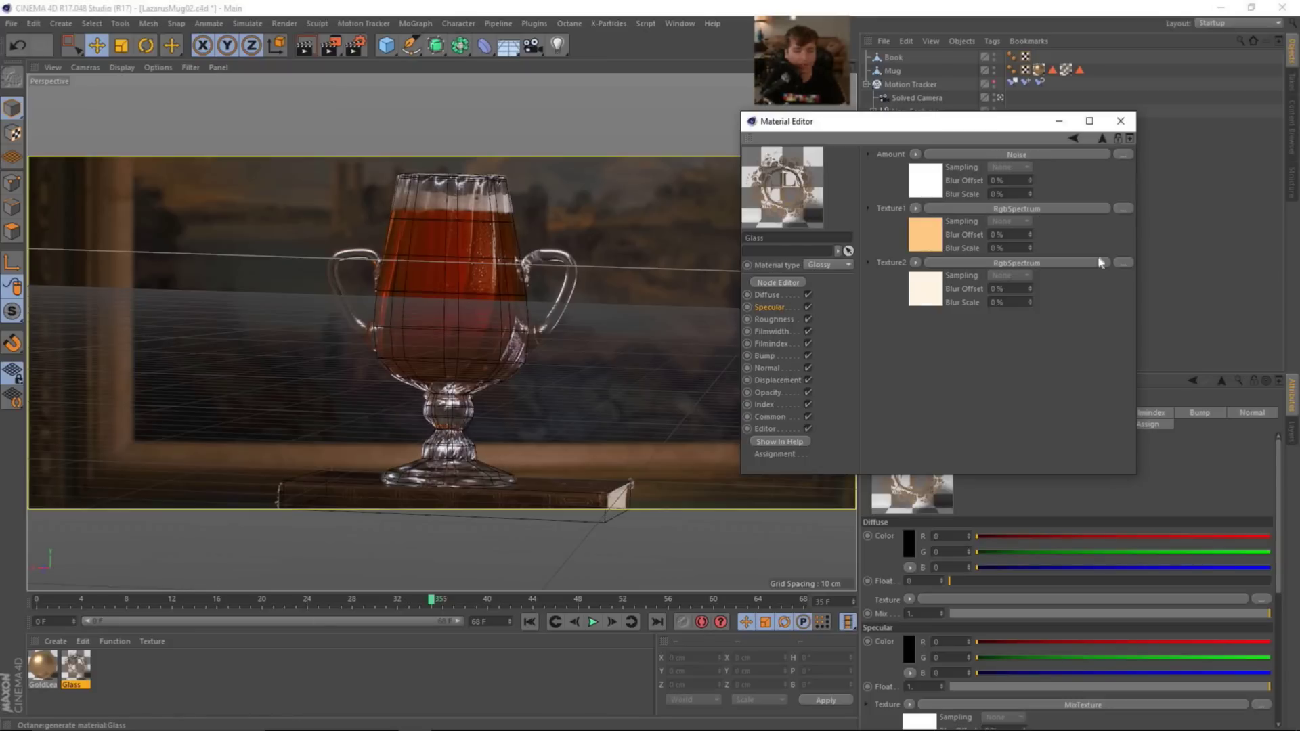
pyautogui.click(1103, 140)
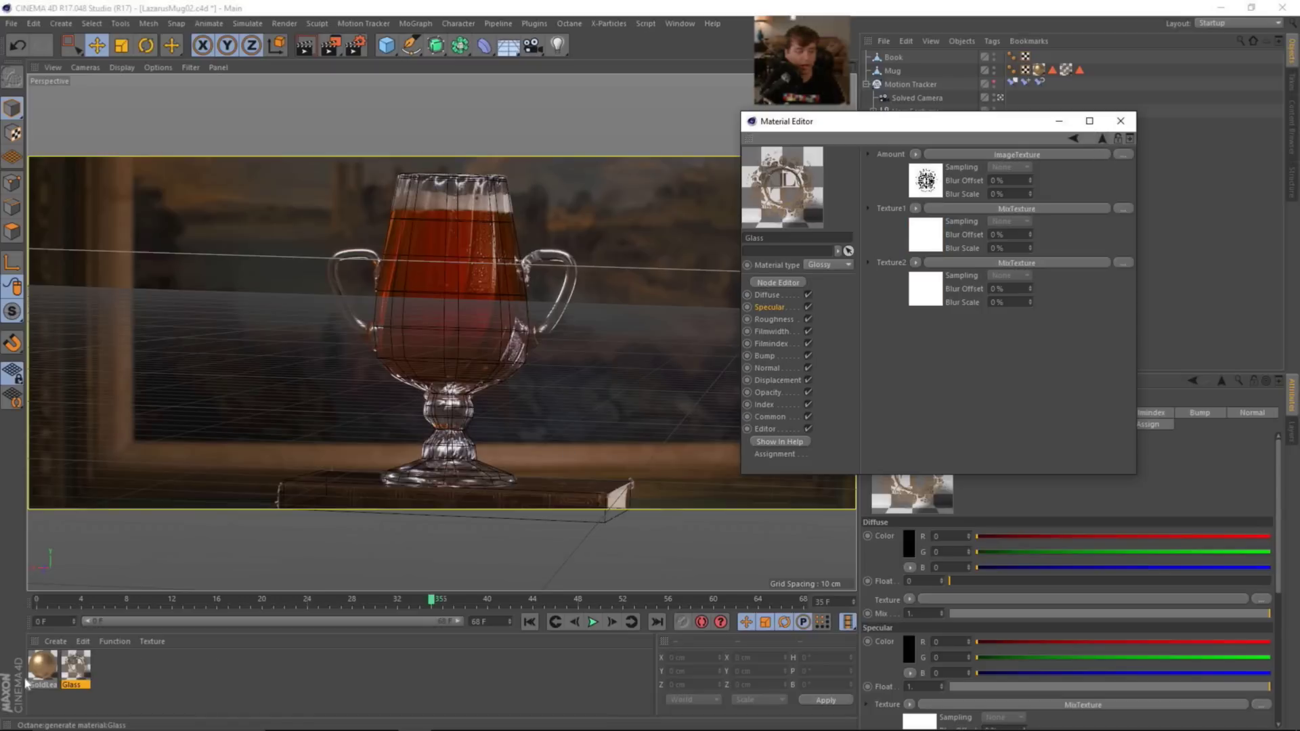
pyautogui.click(929, 306)
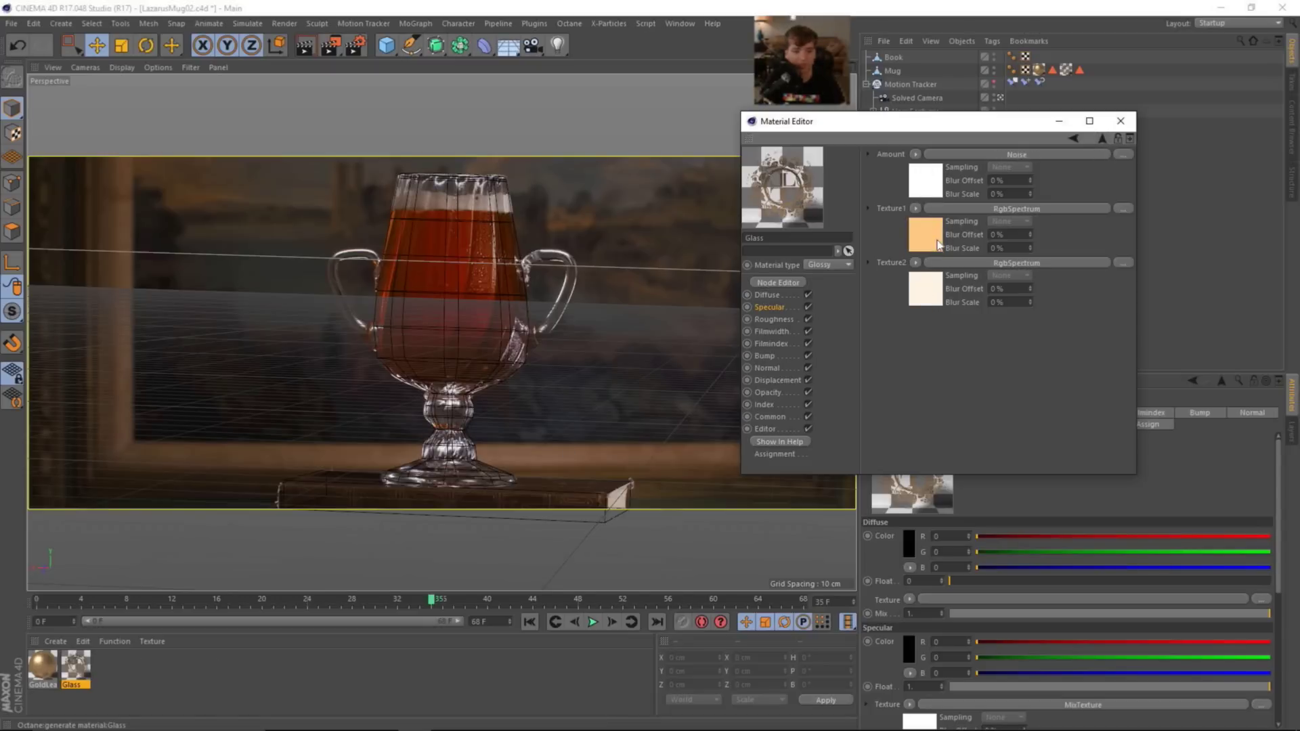
pyautogui.click(1102, 139)
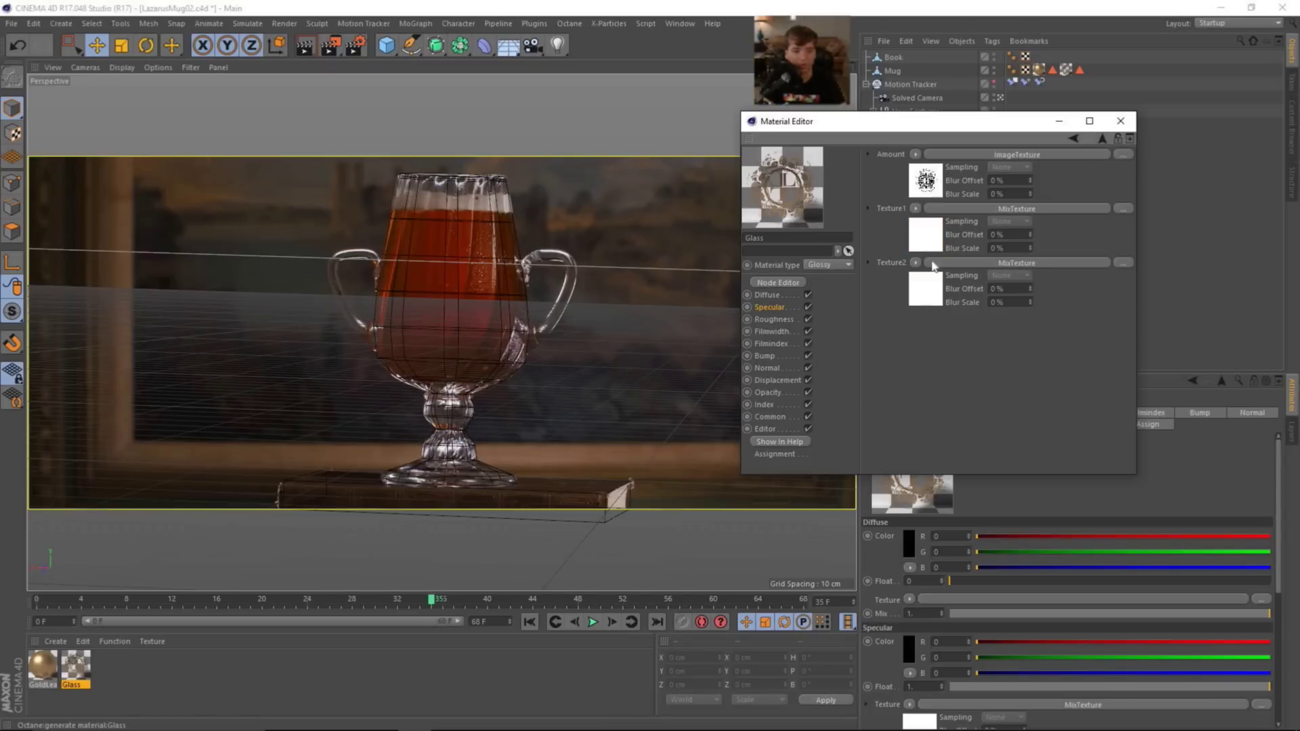
pyautogui.click(924, 305)
pyautogui.click(1104, 139)
# - Check Glass's Roughness ClampTexture and its OpacityMap_GoldEmblem.png opacity texture
pyautogui.click(774, 319)
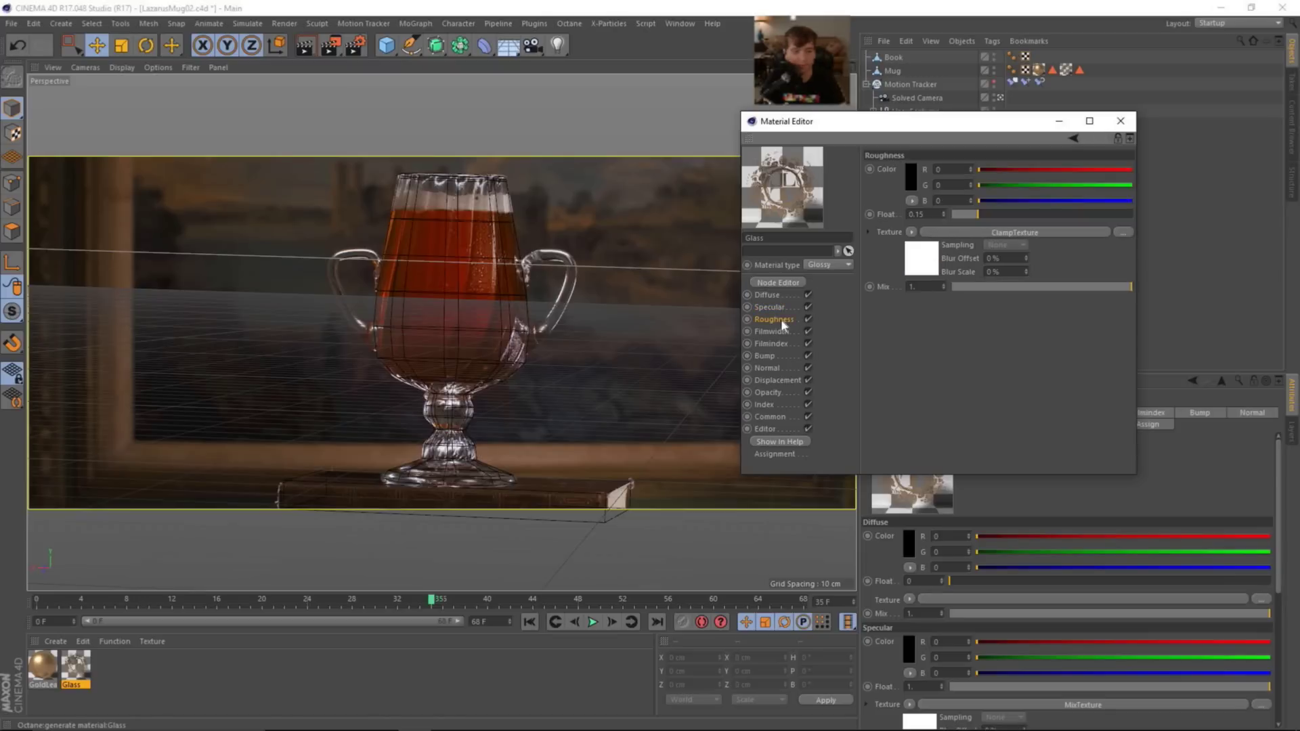
pyautogui.click(916, 266)
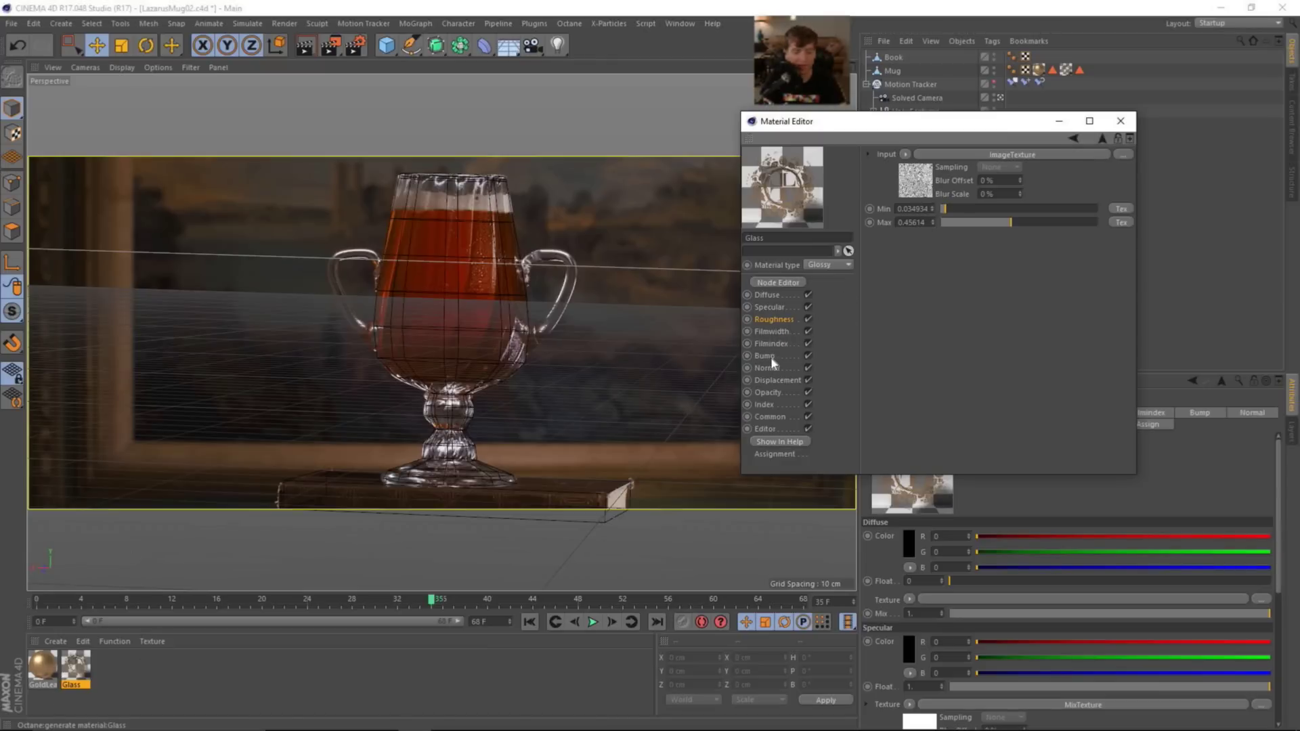
pyautogui.click(769, 392)
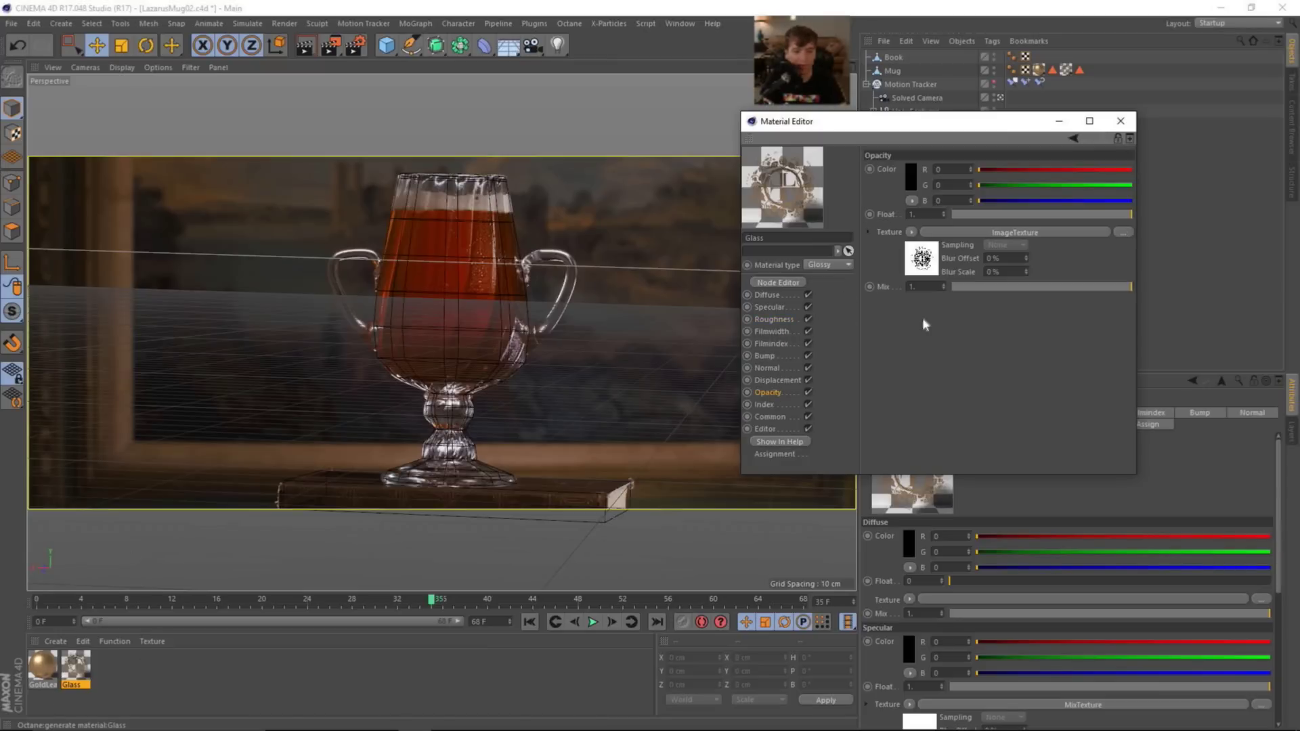
pyautogui.click(924, 271)
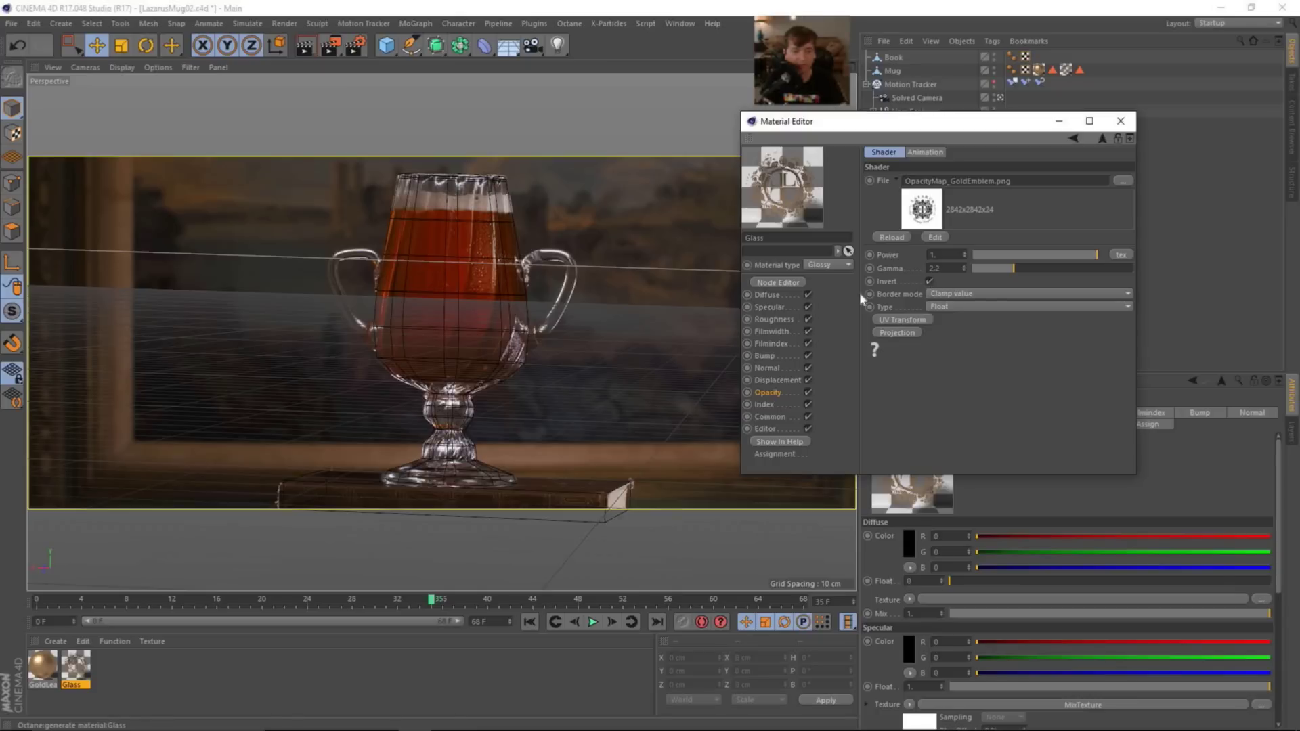
# - Revisit Glass's Diffuse, Specular and opacity texture, then view its Index setting
pyautogui.click(772, 294)
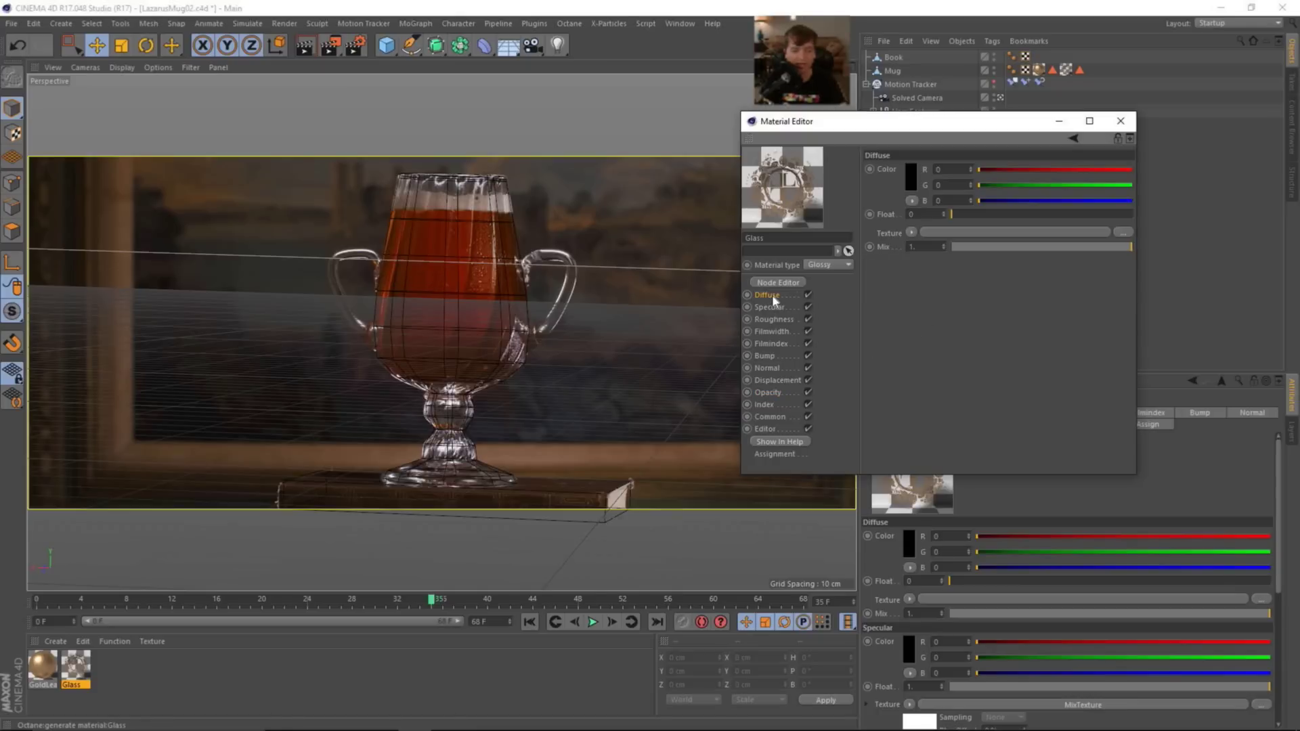
pyautogui.click(770, 307)
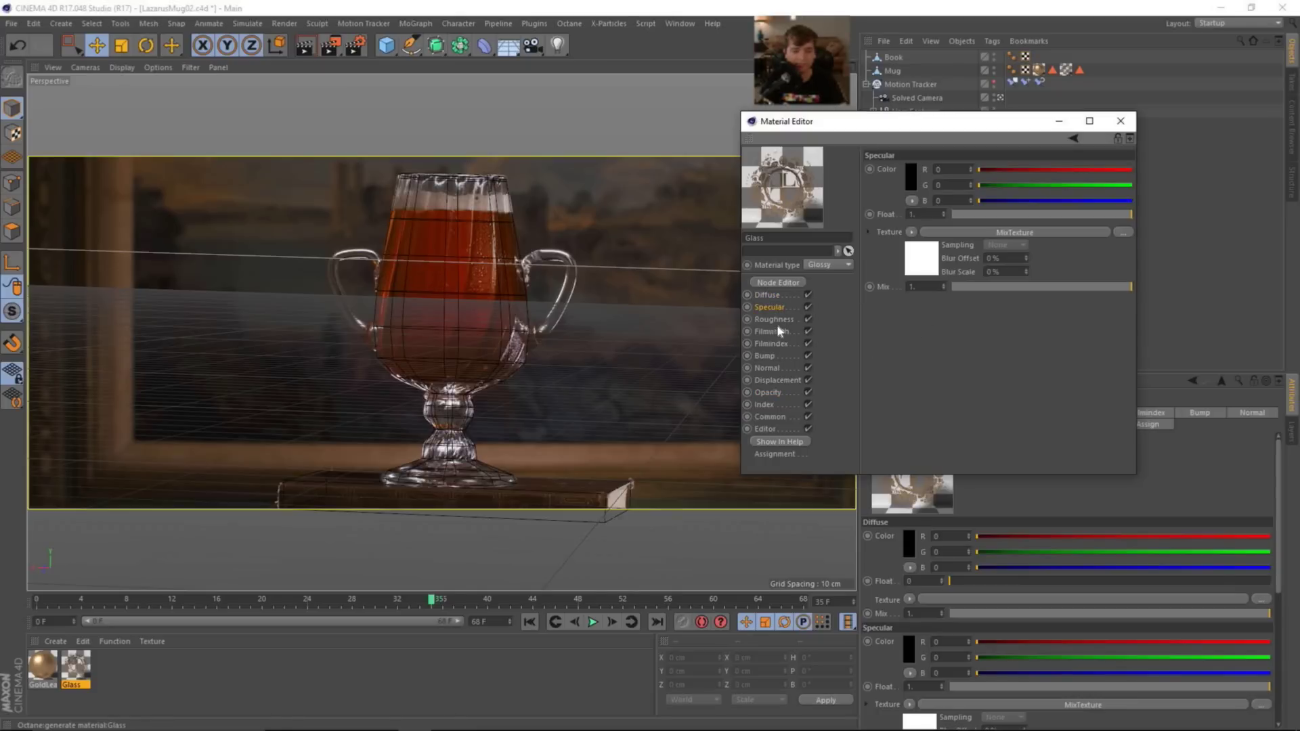
pyautogui.click(772, 392)
pyautogui.click(925, 272)
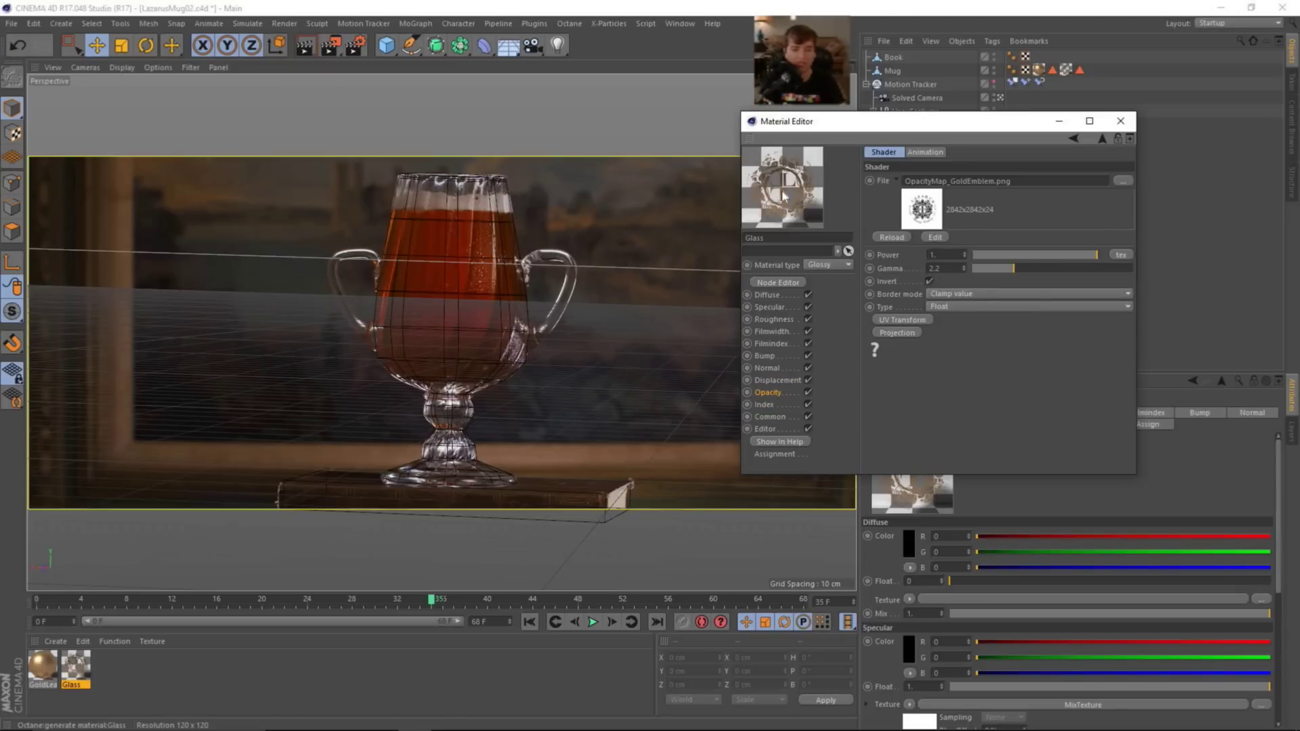
pyautogui.click(763, 405)
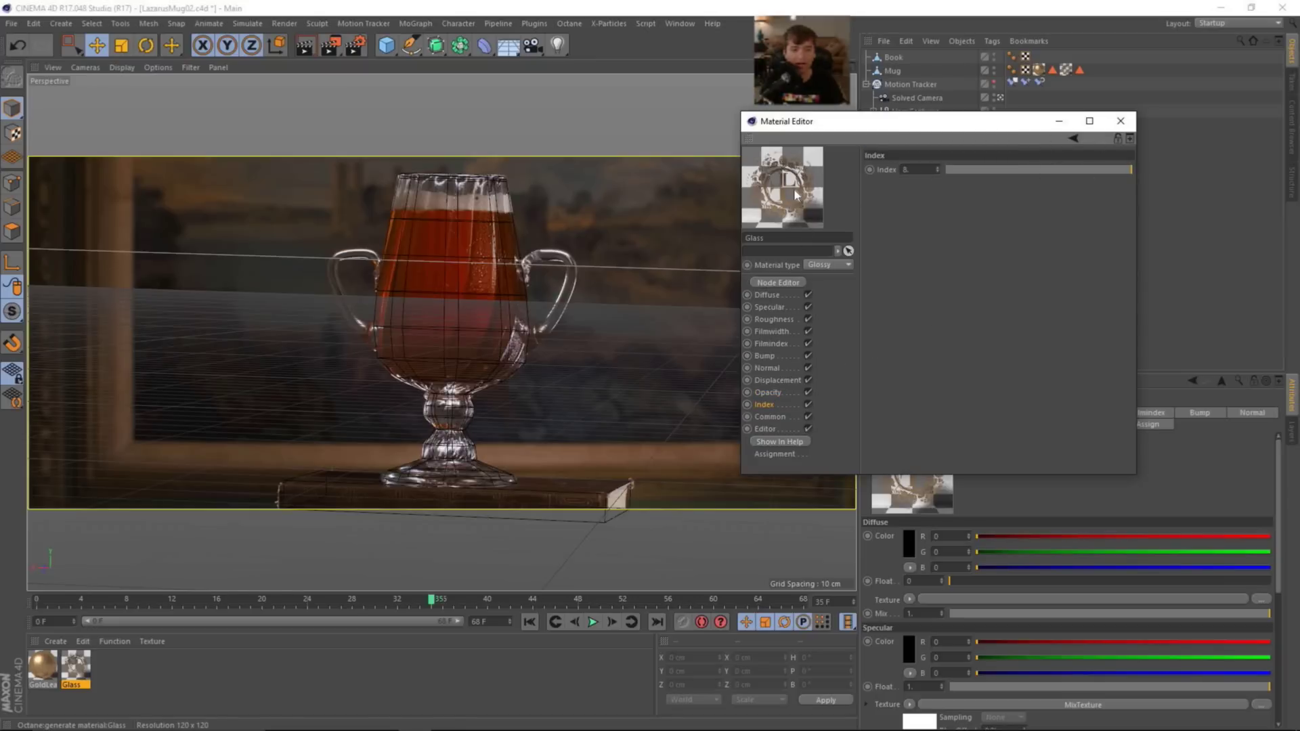
# - Close the Glass editor and create a Background object from the Motion Tracker's Footage tab
pyautogui.click(1121, 122)
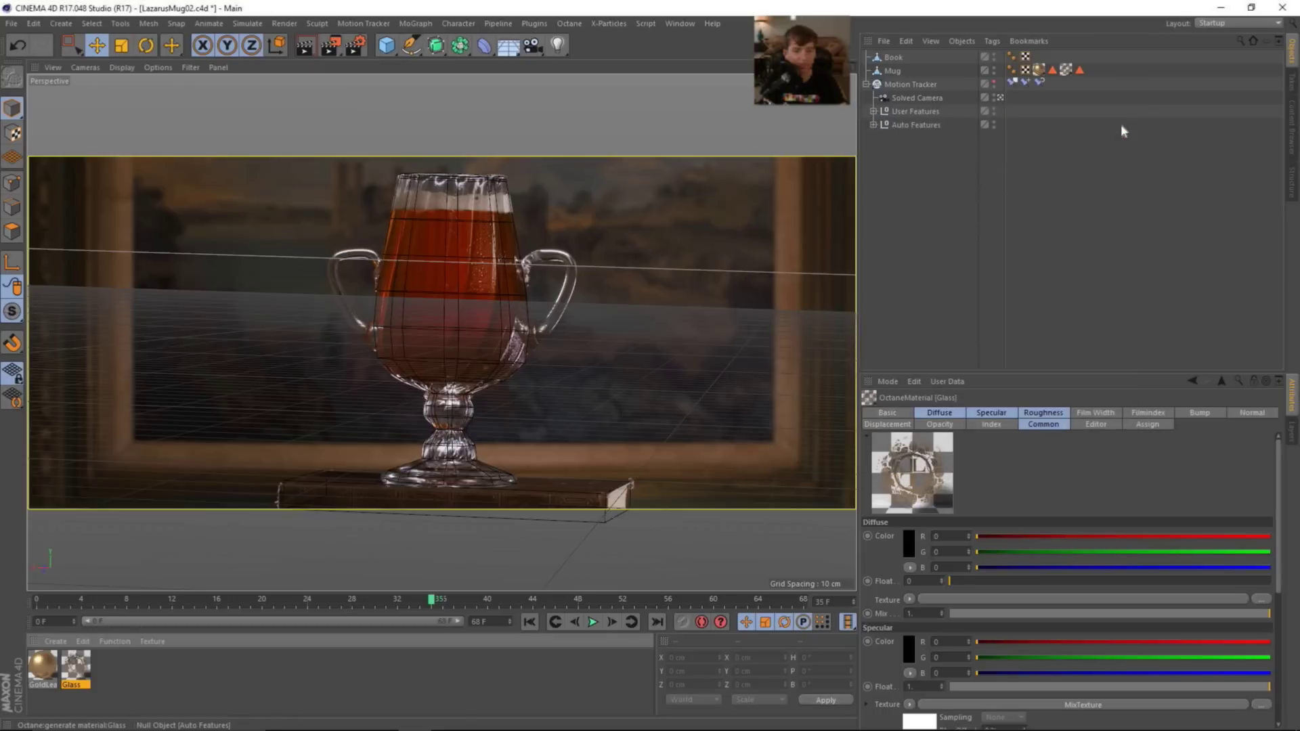
pyautogui.click(919, 86)
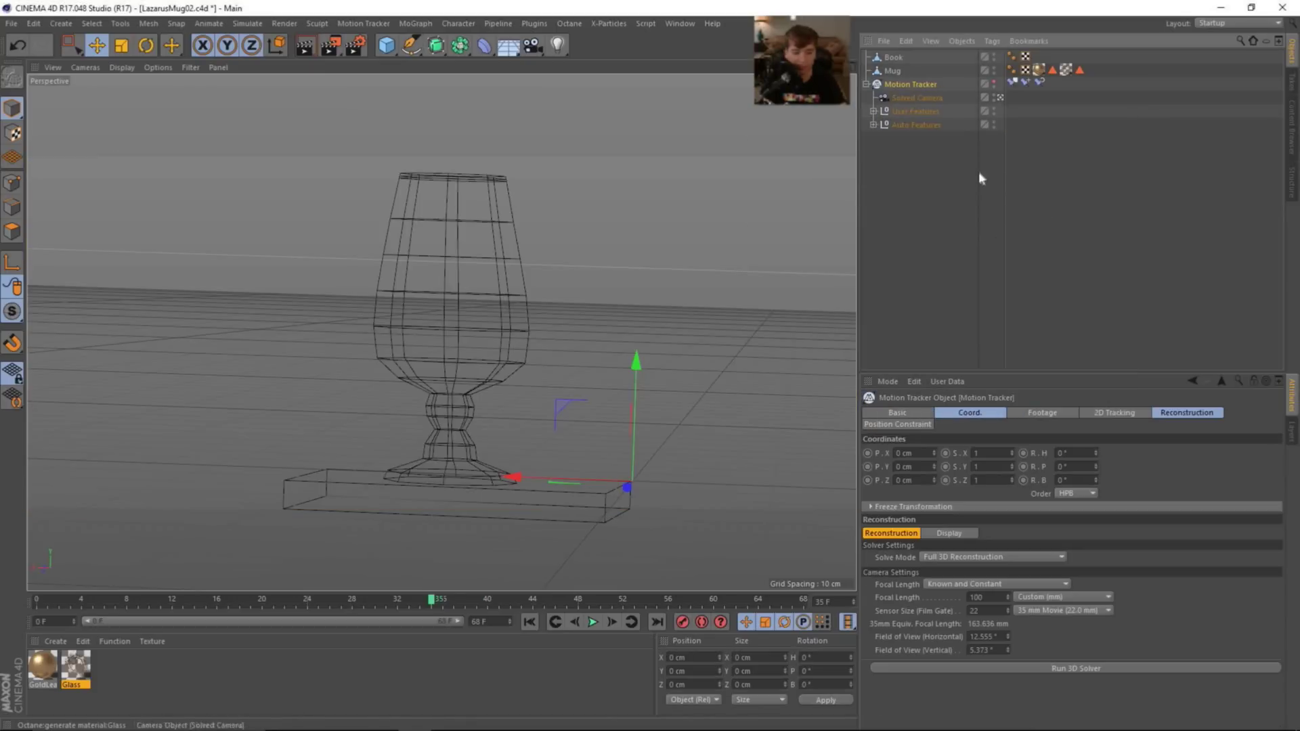
pyautogui.click(1046, 413)
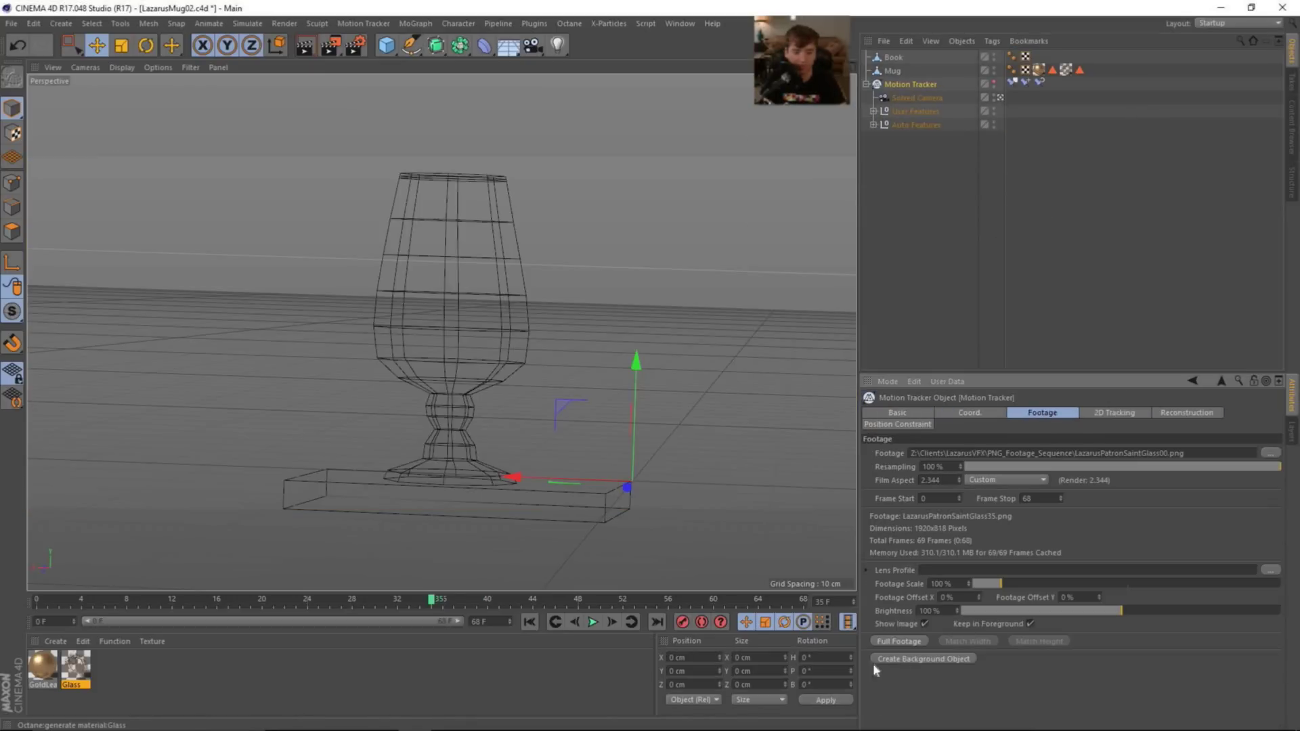
pyautogui.click(891, 660)
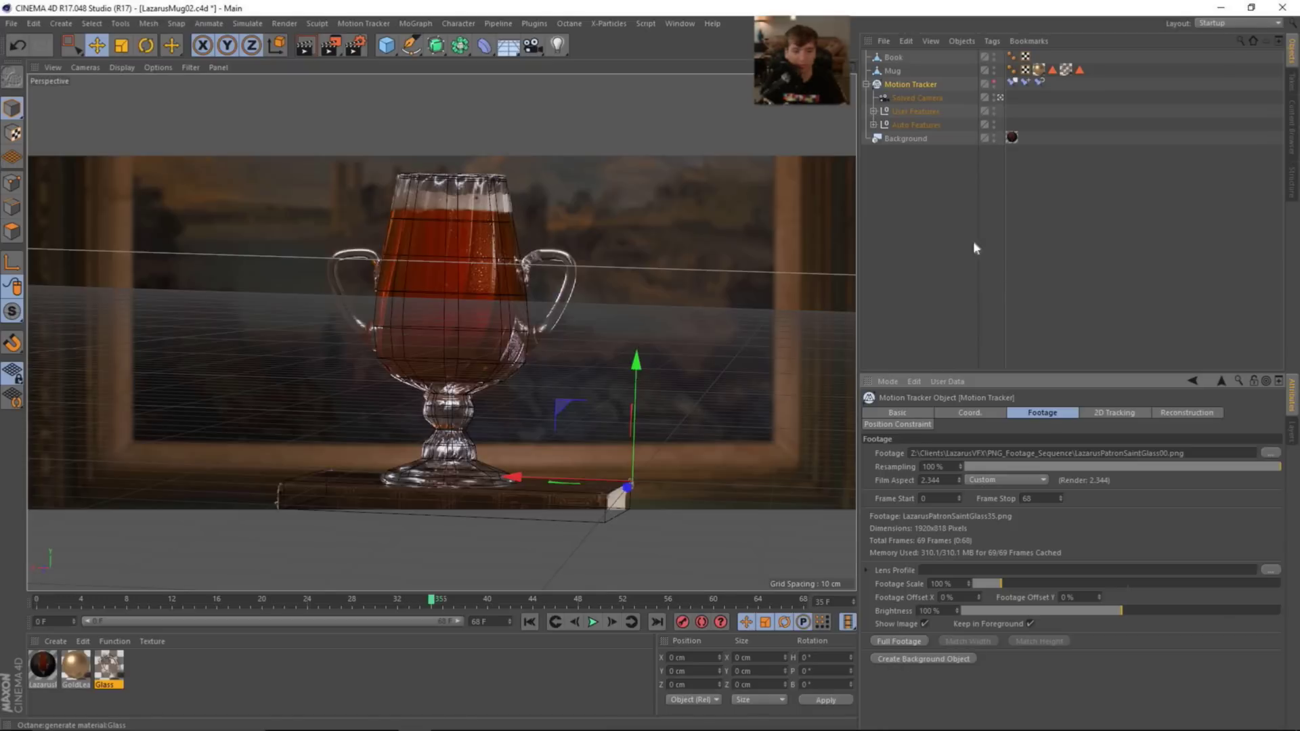
pyautogui.click(1001, 196)
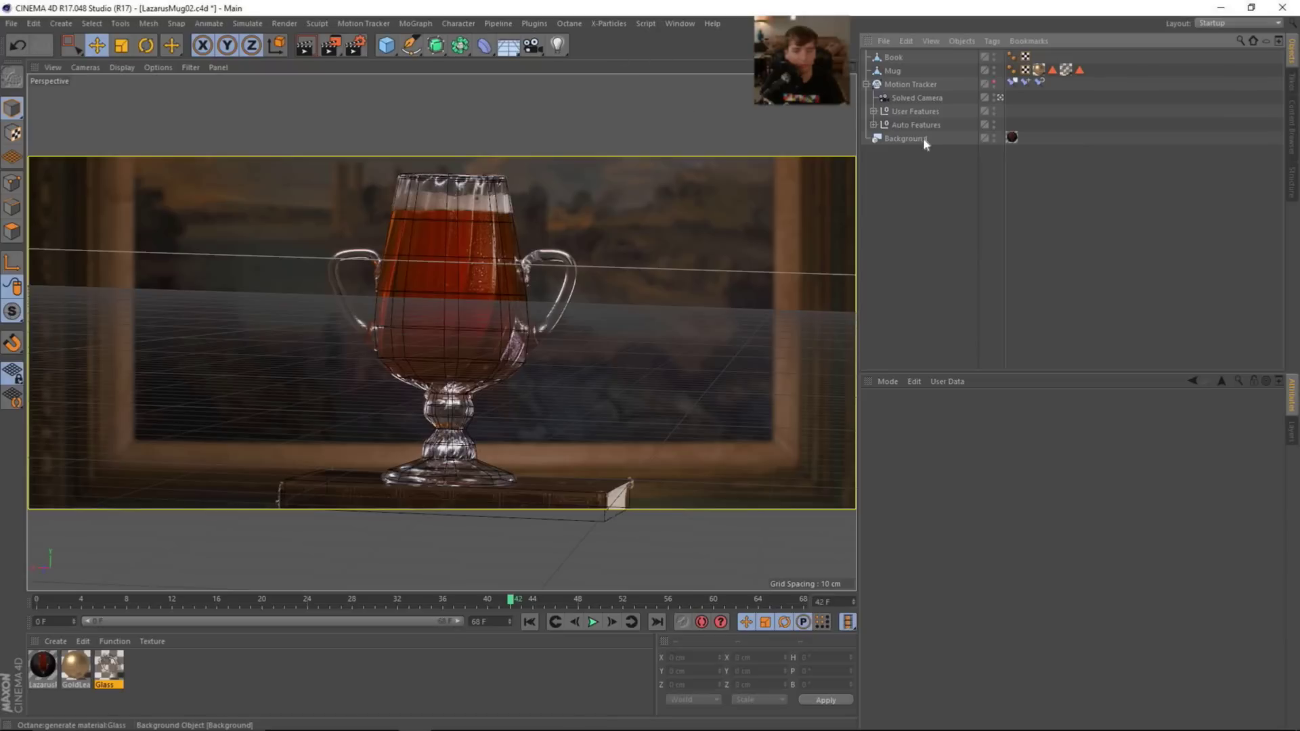
# - Set the Octane kernel to Pathtracing: 2048 max samples, diffuse/specular depth 10, caustic blur and GI clamp 1
pyautogui.click(579, 25)
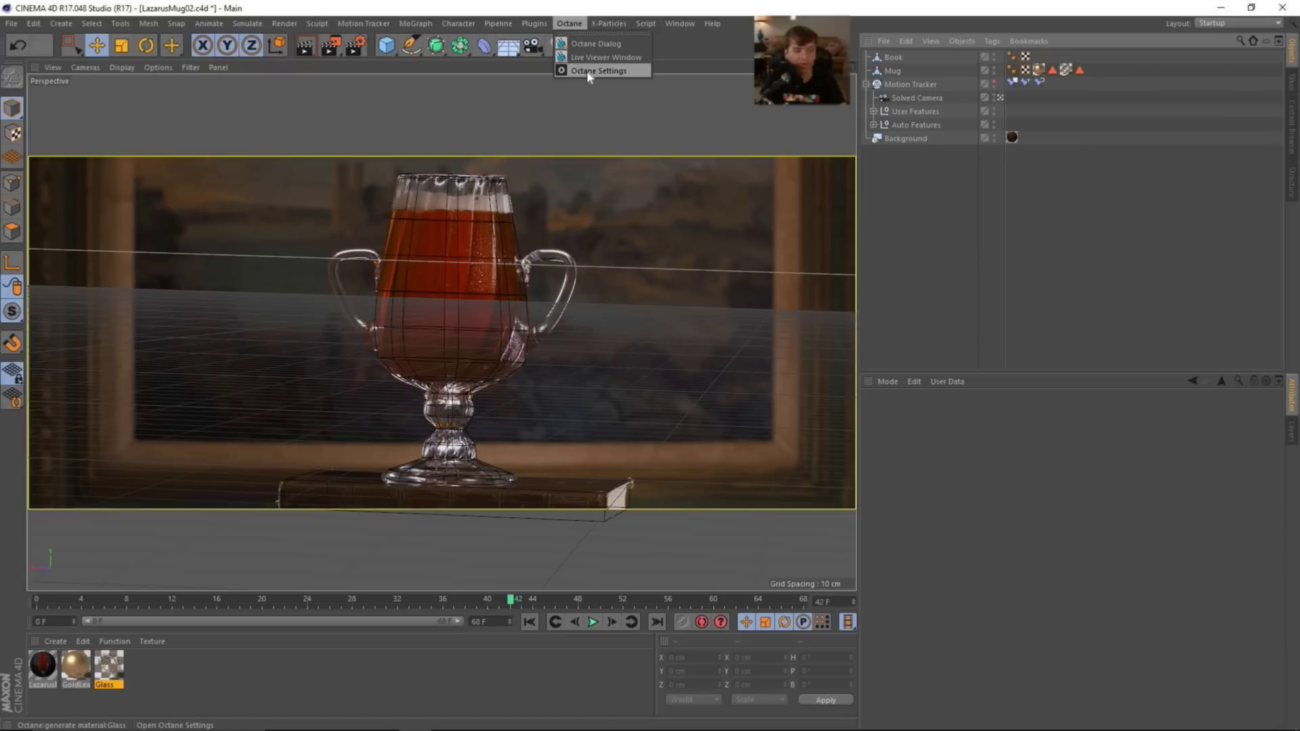
pyautogui.click(586, 70)
pyautogui.moveTo(125, 17); pyautogui.dragTo(967, 76)
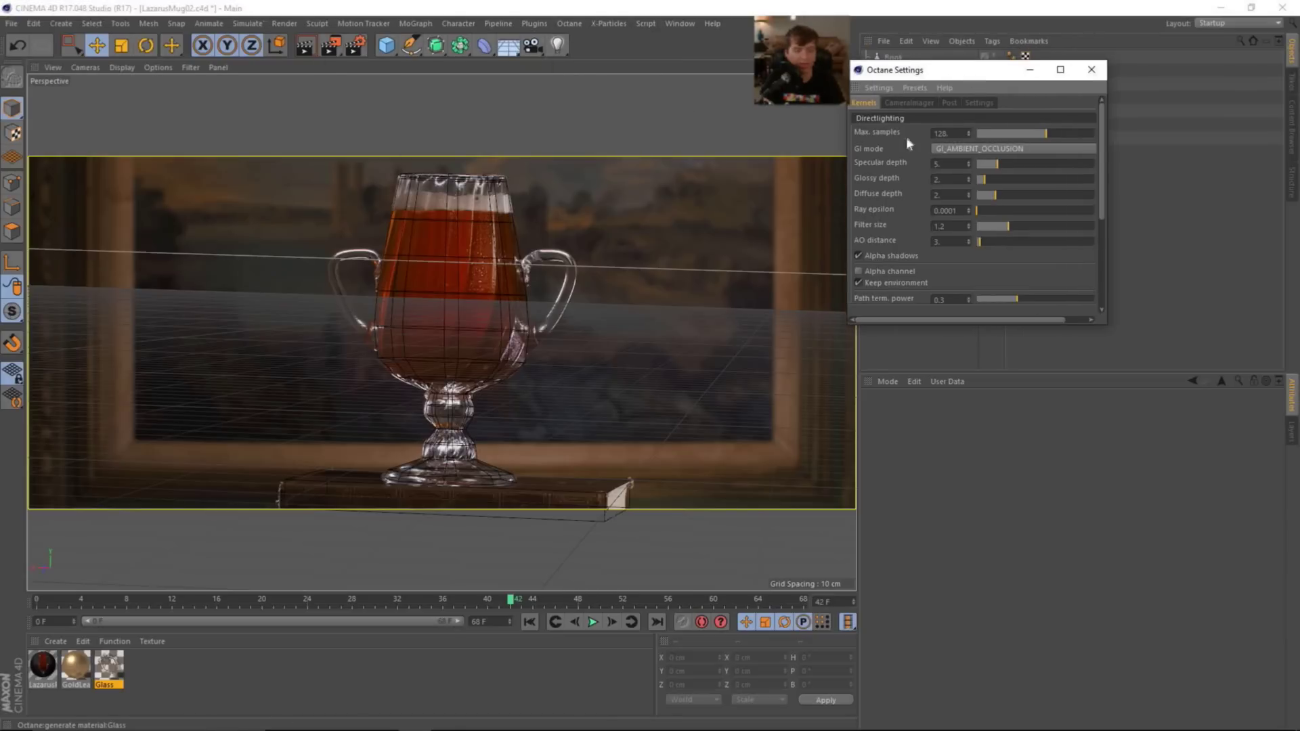
pyautogui.click(922, 116)
pyautogui.click(904, 161)
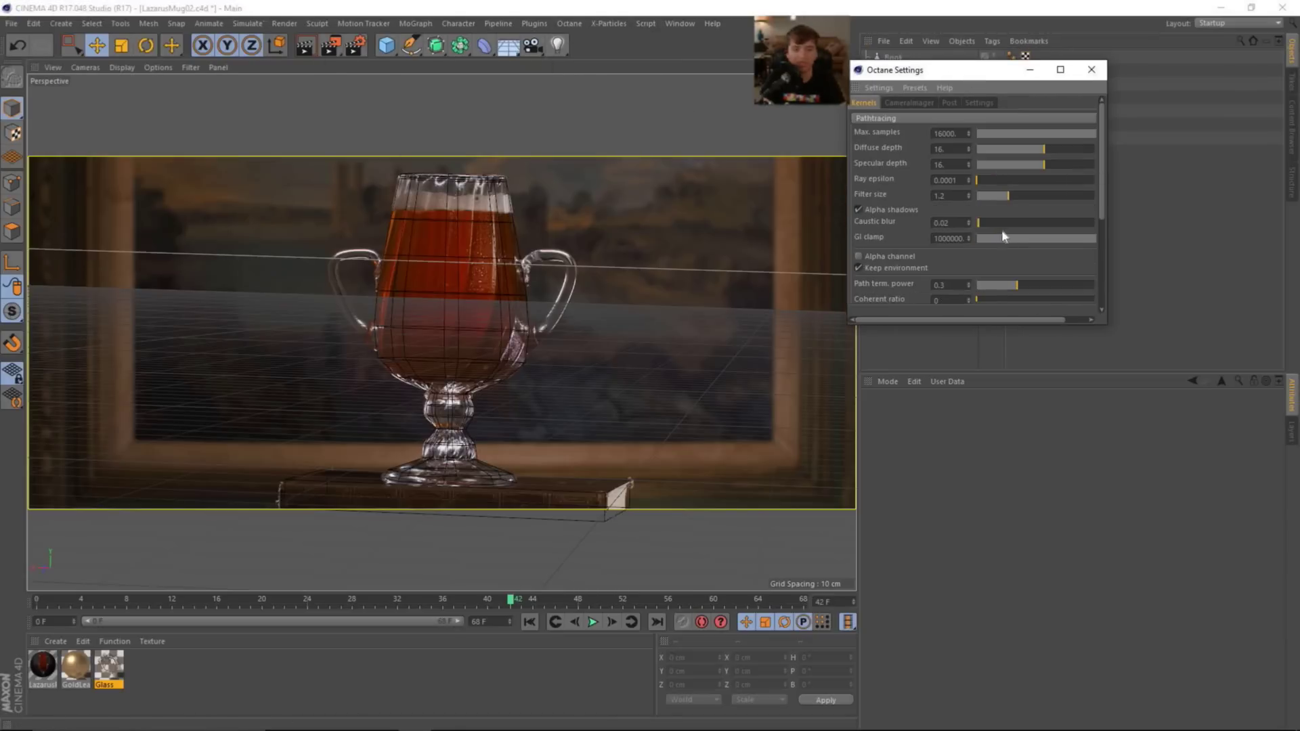
pyautogui.doubleClick(945, 132)
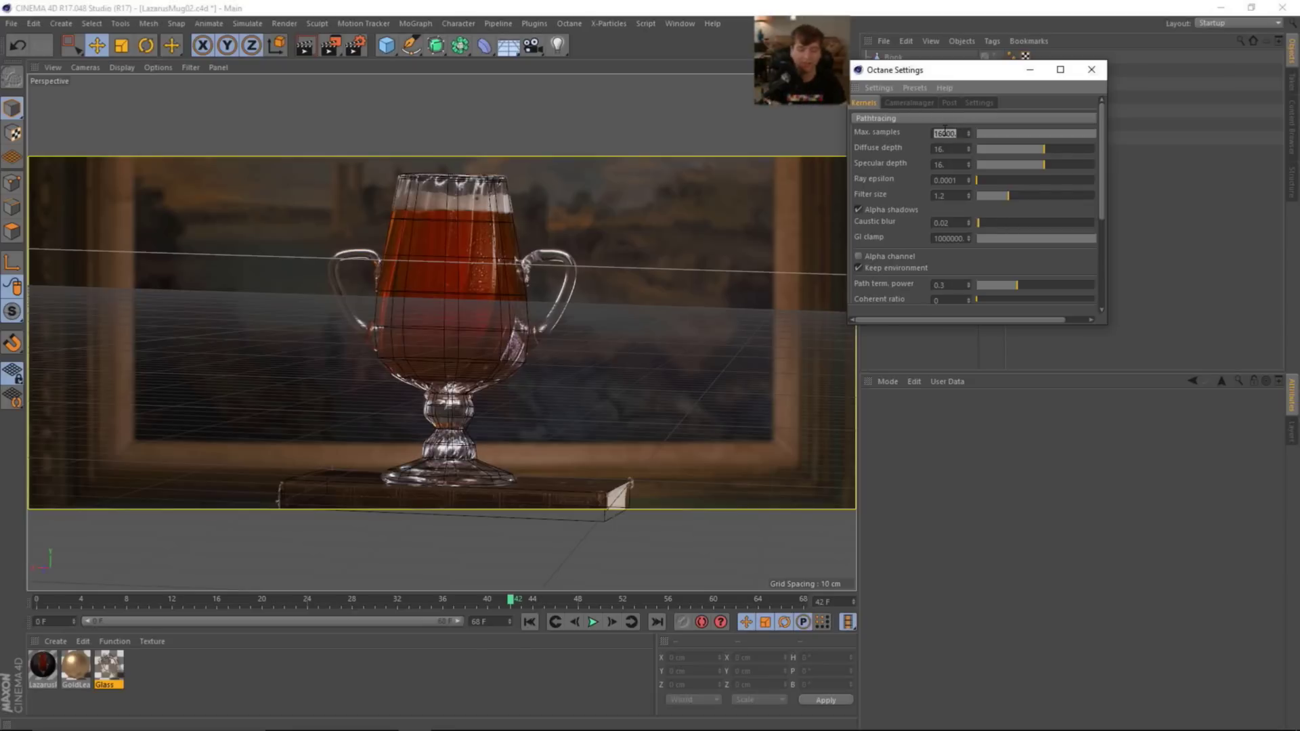
pyautogui.write('2048')
pyautogui.press('Tab')
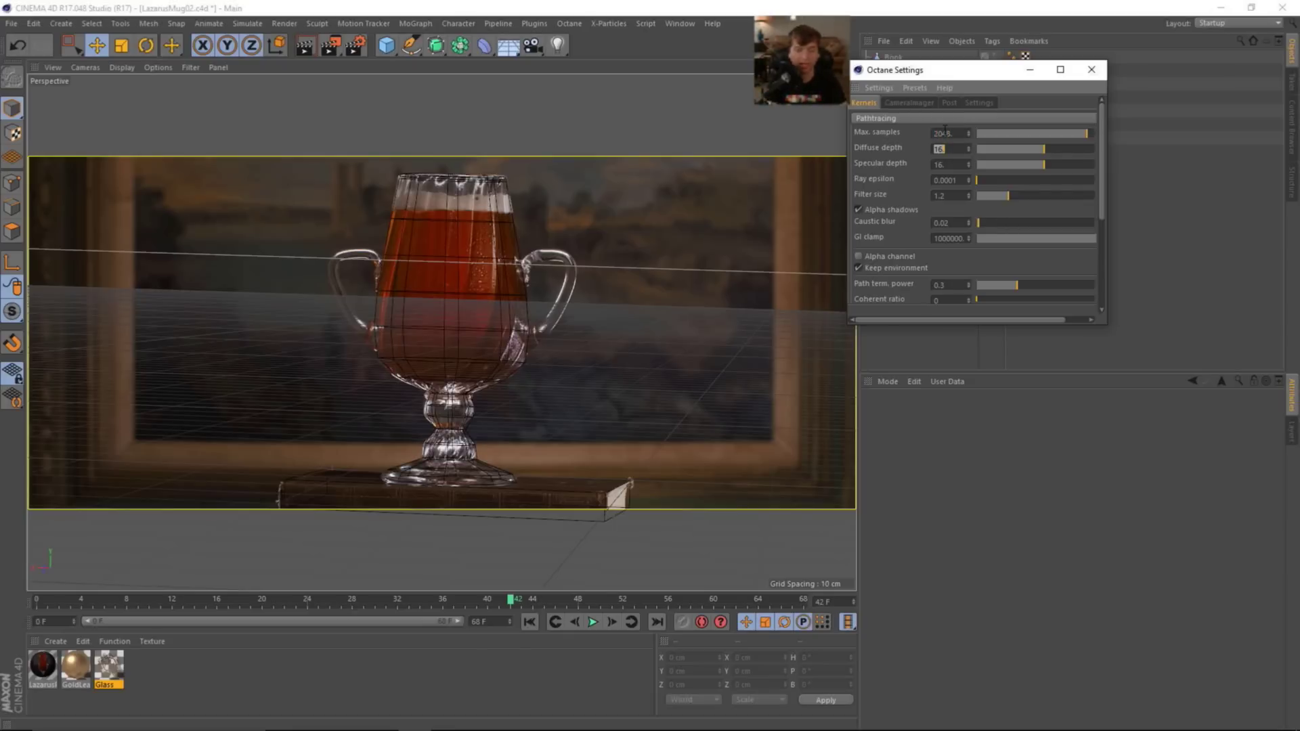
pyautogui.write('10')
pyautogui.press('Tab')
pyautogui.write('10')
pyautogui.press('Tab')
pyautogui.press('Tab')
pyautogui.press('Tab')
pyautogui.press('Tab')
pyautogui.write('1')
pyautogui.press('Tab')
pyautogui.write('1')
pyautogui.press('Tab')
pyautogui.press('Tab')
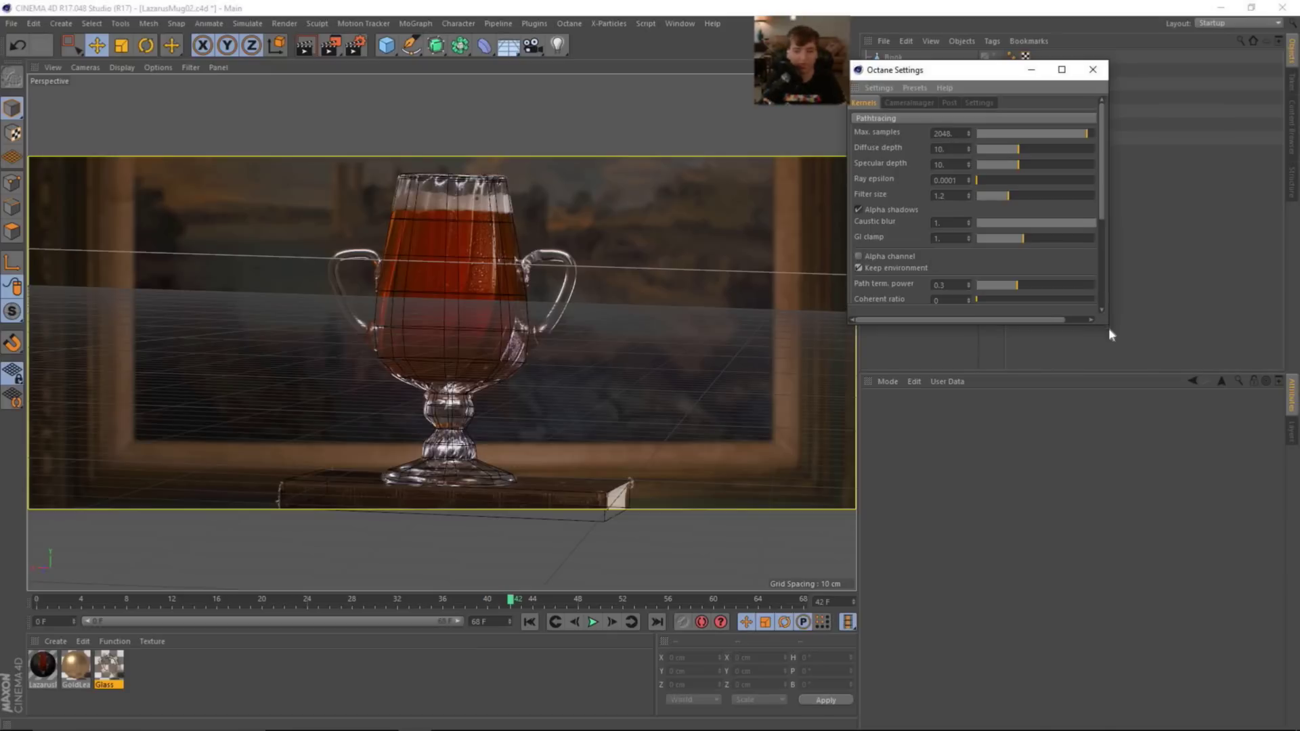
# - Turn off Keep environment, close Octane Settings, and save the scene
pyautogui.moveTo(1108, 328); pyautogui.dragTo(1121, 420)
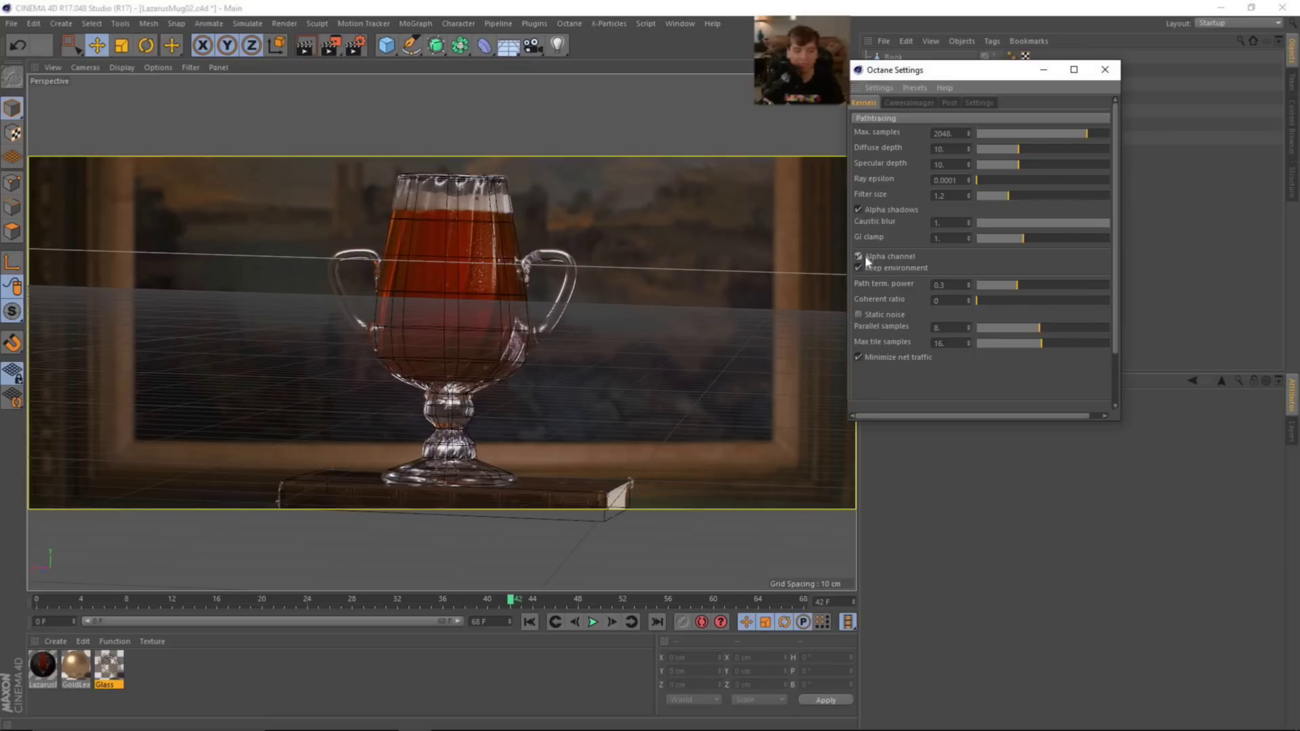
pyautogui.click(860, 269)
pyautogui.click(1105, 69)
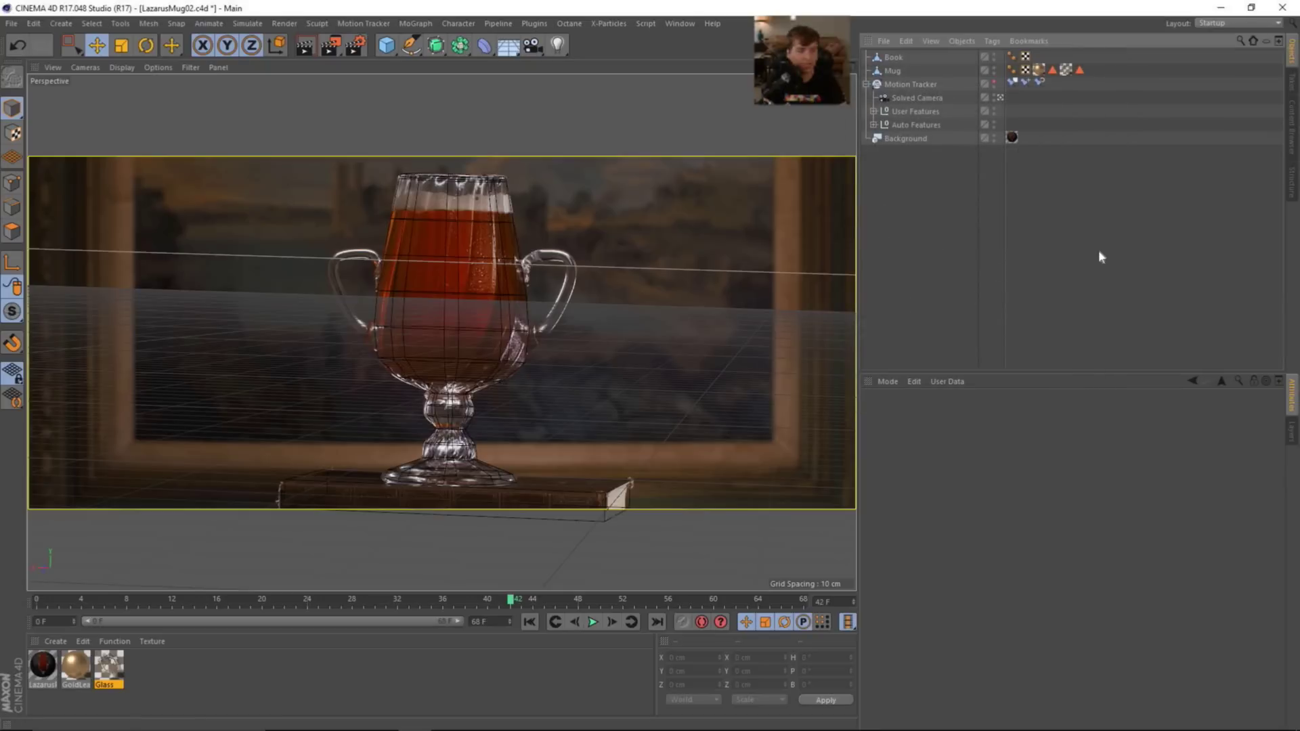
pyautogui.hotkey('ctrl', 's')
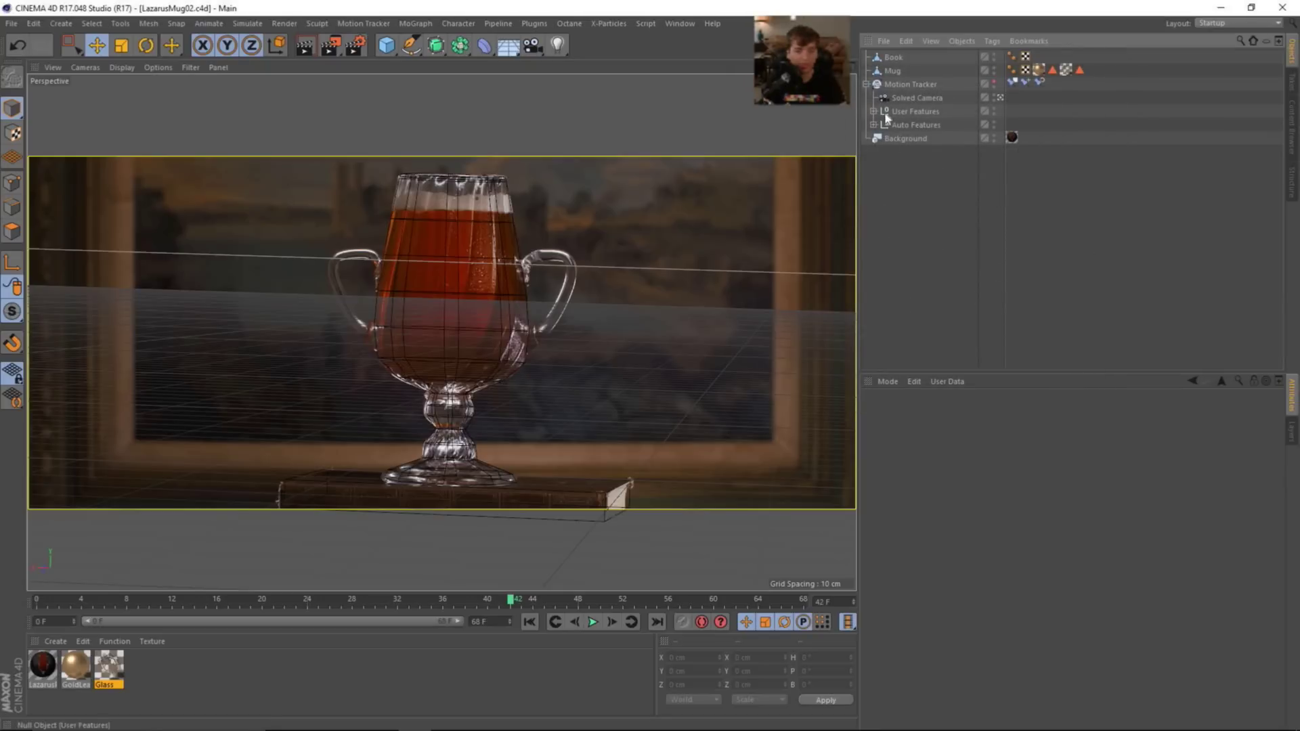
# - Collapse the Motion Tracker group and switch to the Octane (User) layout
pyautogui.click(866, 84)
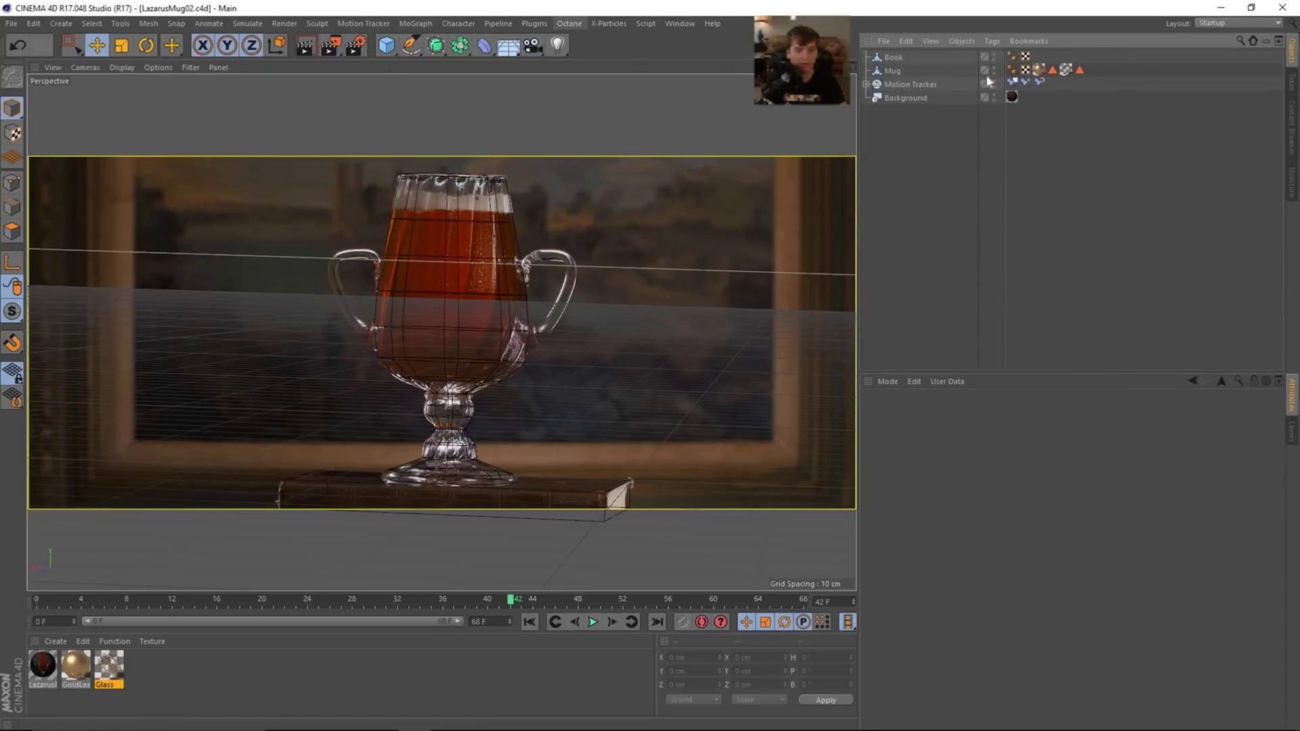
pyautogui.click(1222, 23)
pyautogui.click(1227, 105)
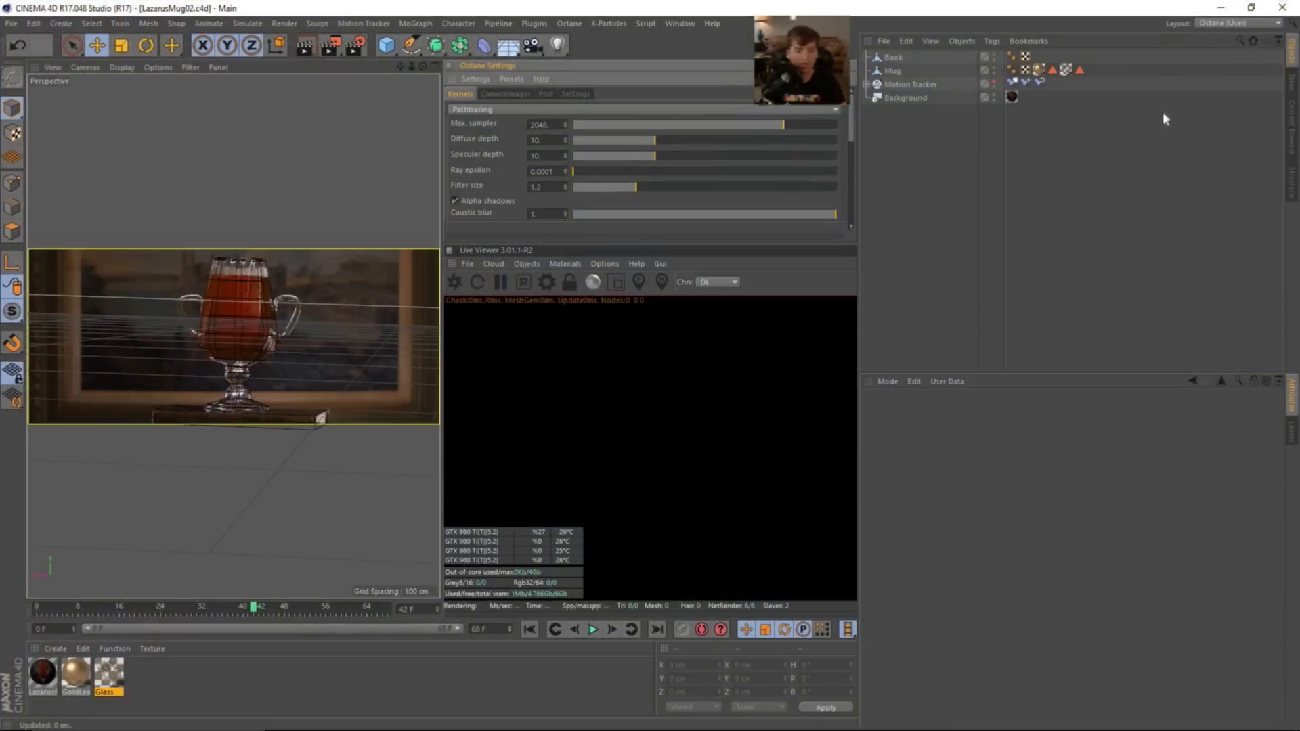
# - Add a test Hdri Environment OctaneSky from the Live Viewer Objects menu and select it
pyautogui.click(526, 264)
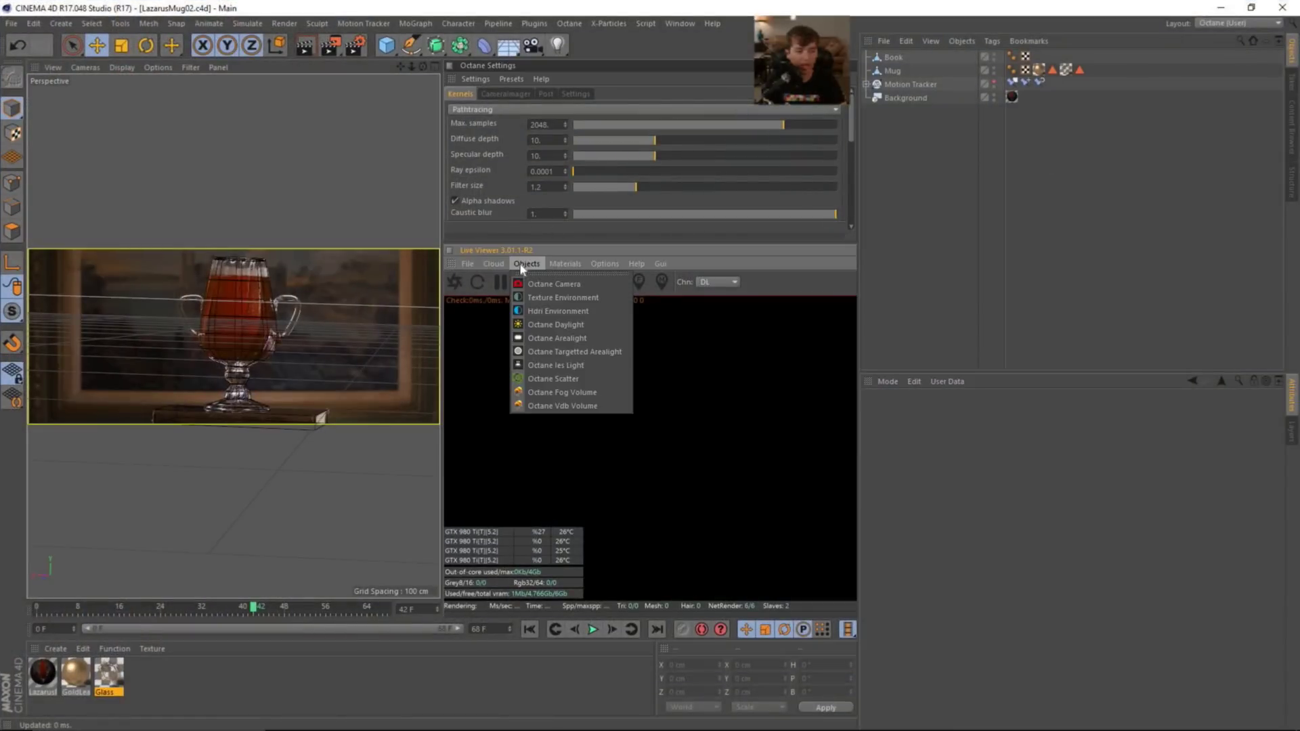
pyautogui.click(549, 313)
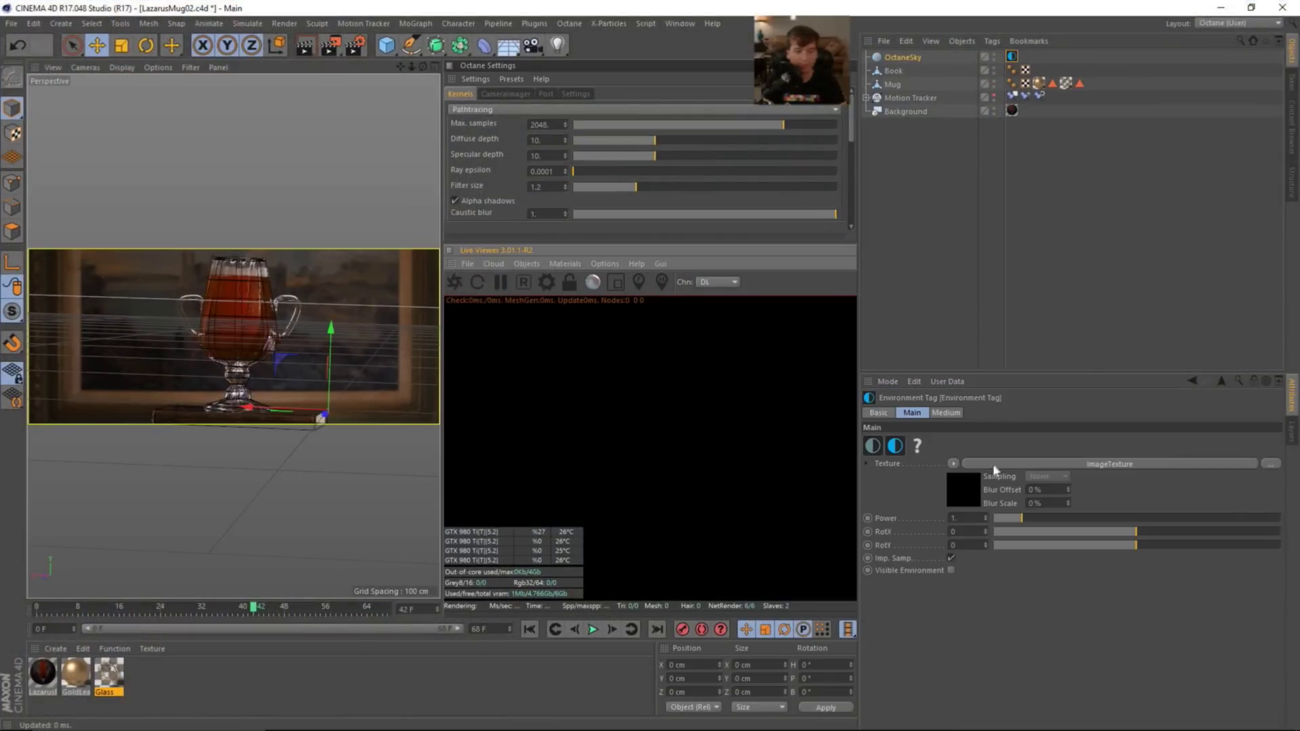
pyautogui.click(977, 491)
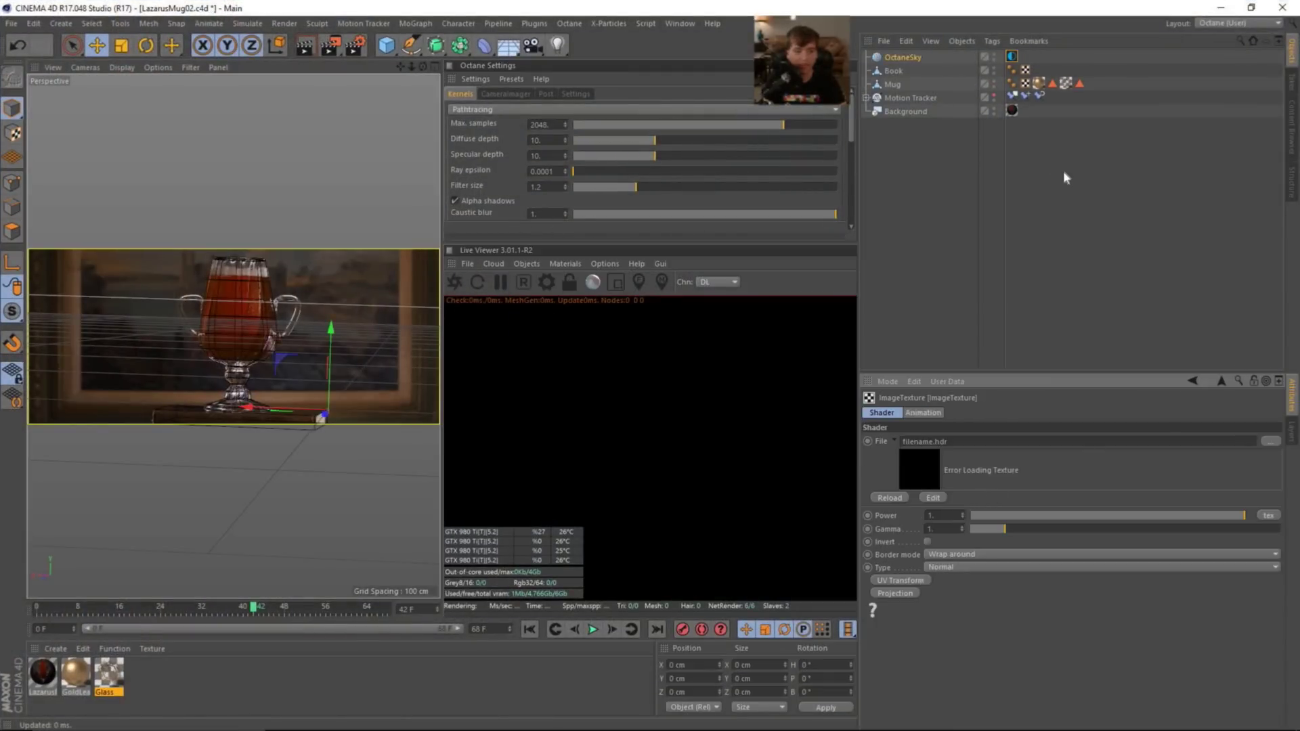
pyautogui.click(916, 60)
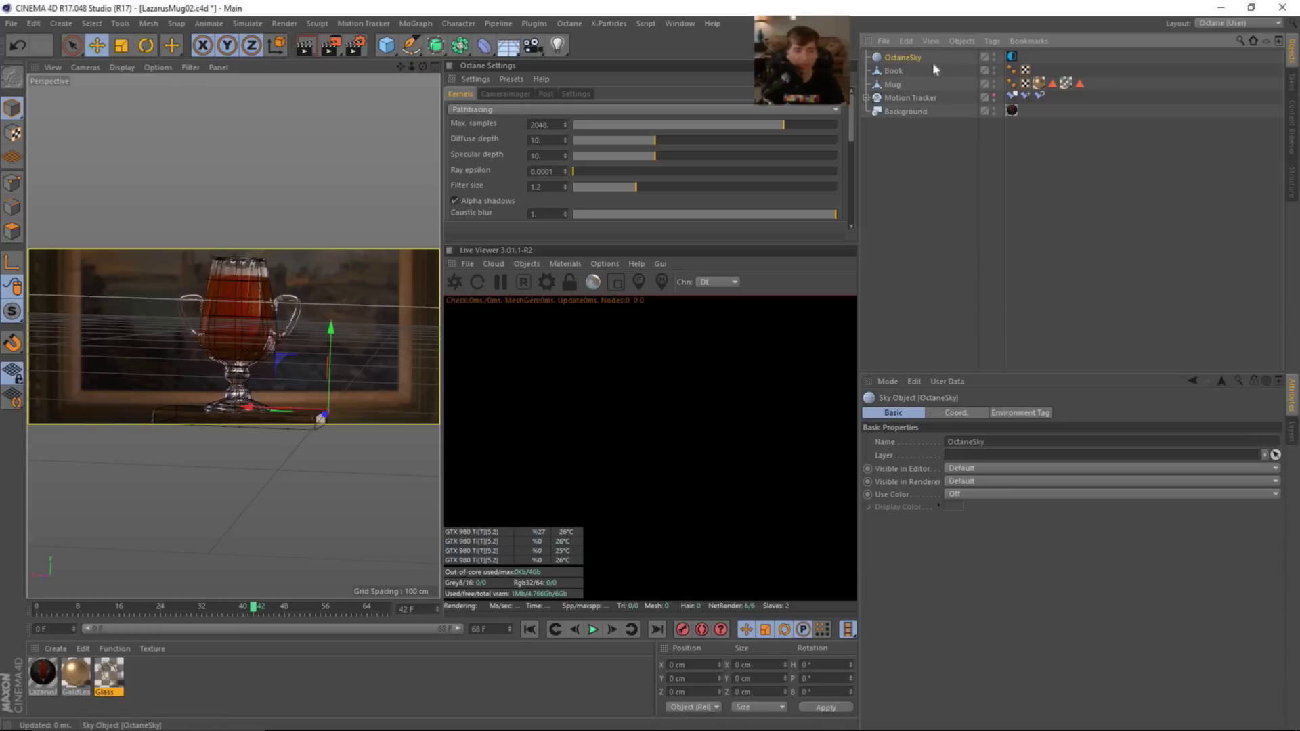
# - Delete the test sky and bring LazarusMug.c4d's OctaneSky into LazarusMug02 below Mug
pyautogui.press('Delete')
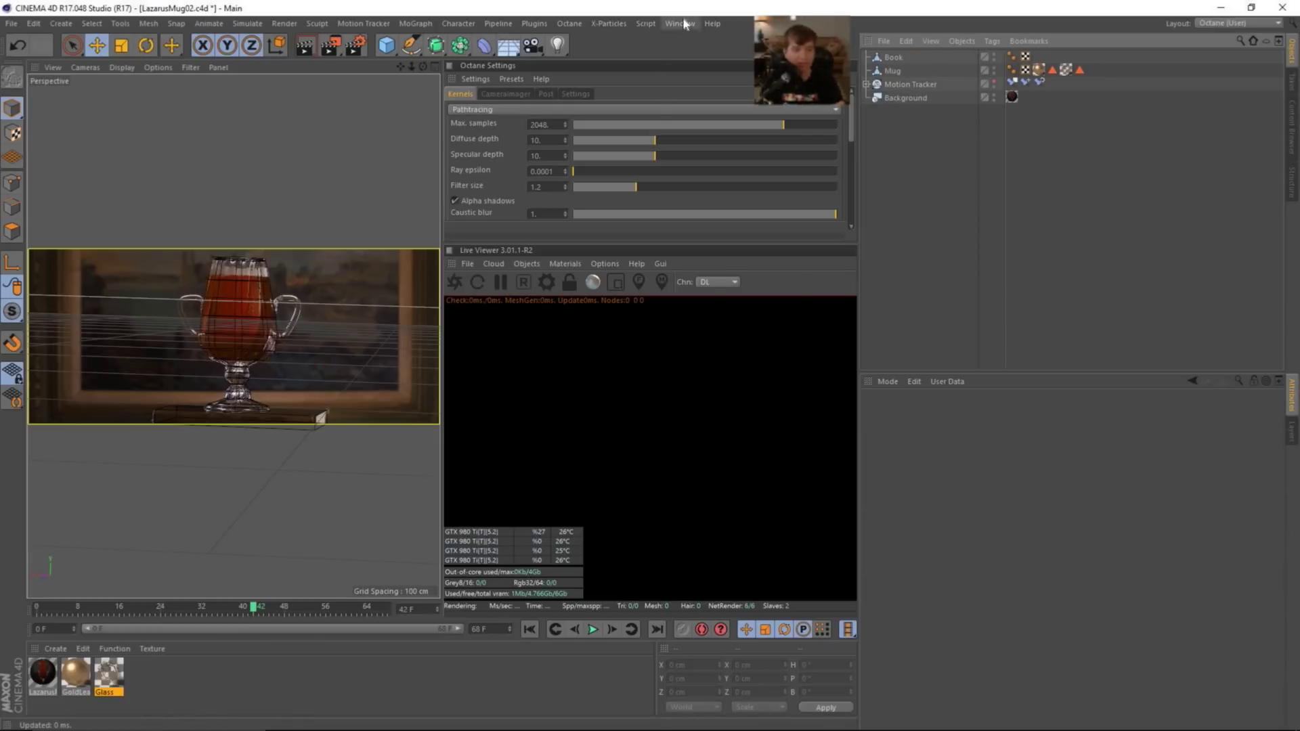
pyautogui.click(684, 24)
pyautogui.click(708, 357)
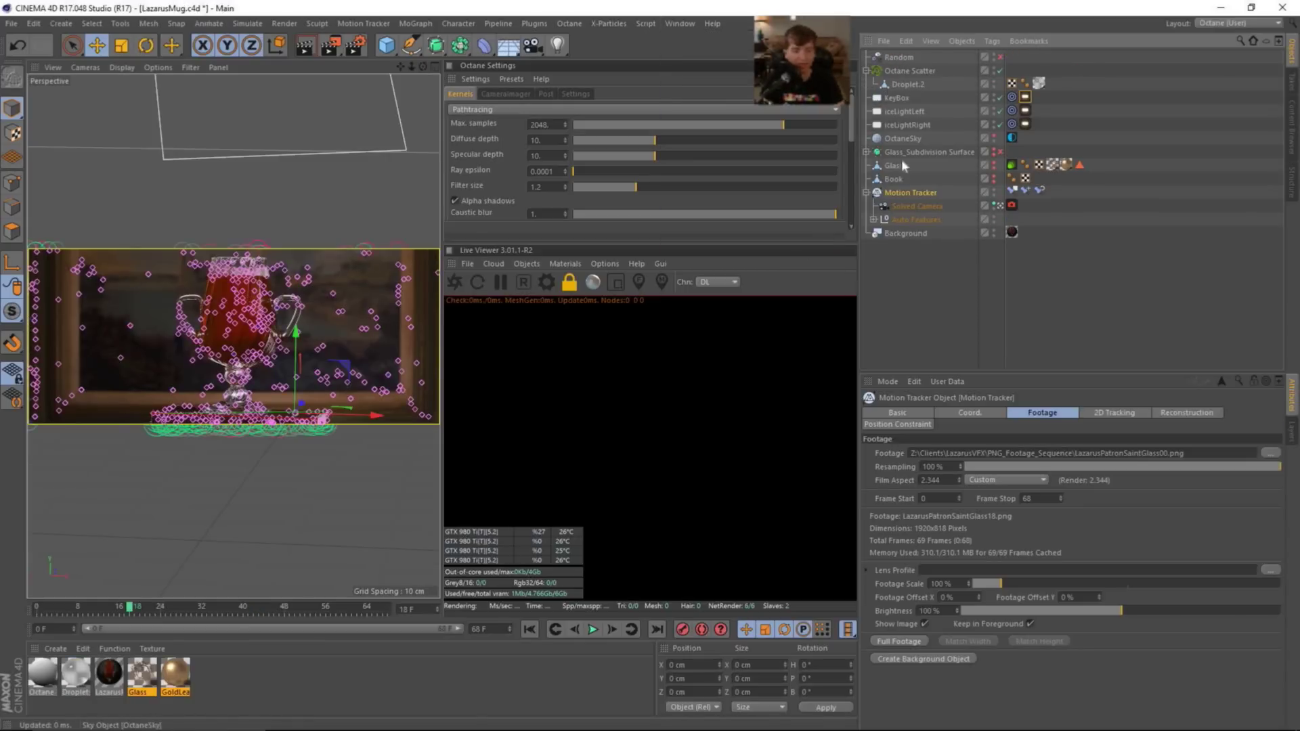
pyautogui.click(904, 140)
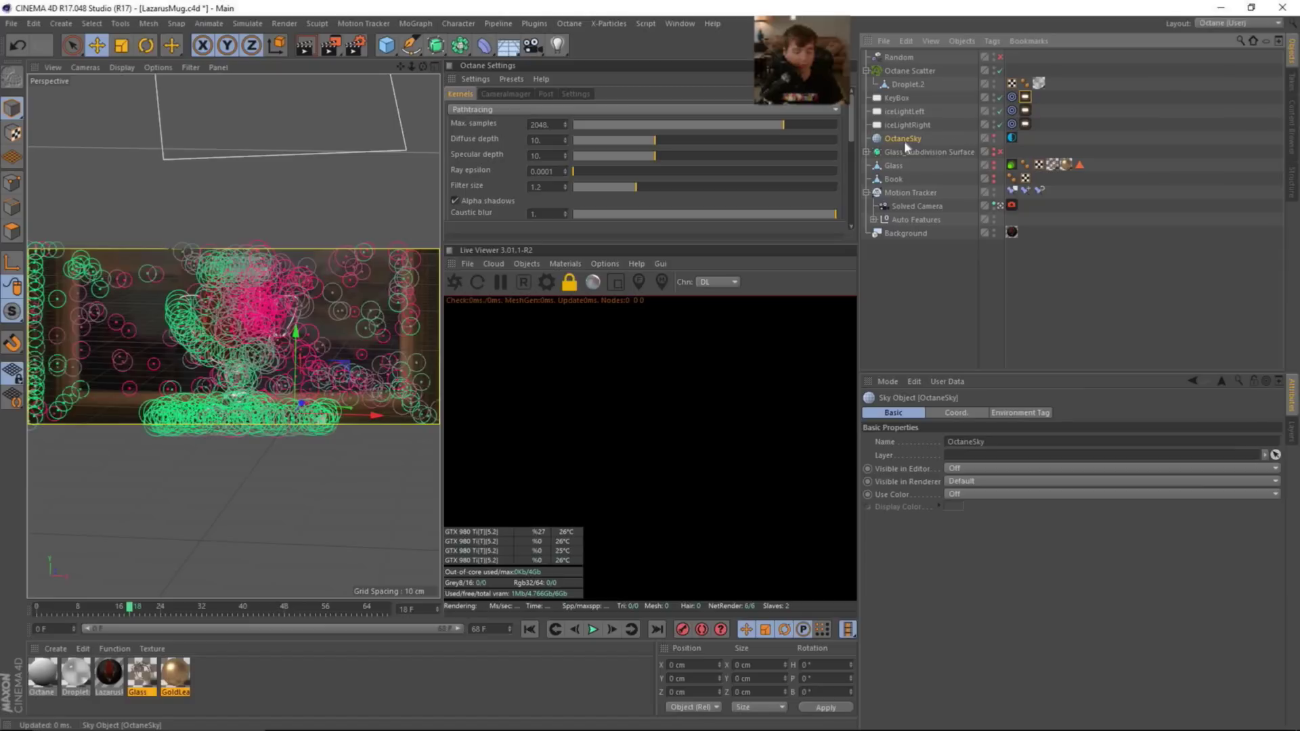
pyautogui.click(682, 24)
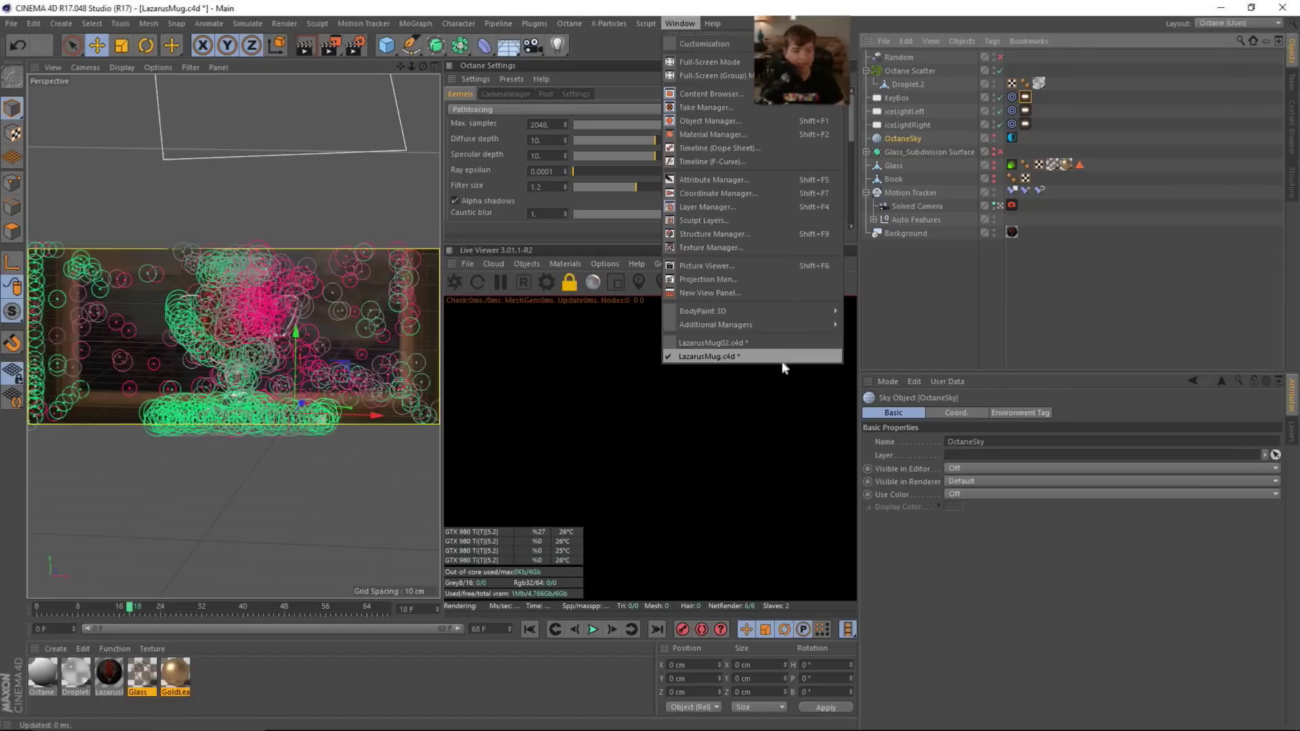
pyautogui.click(708, 344)
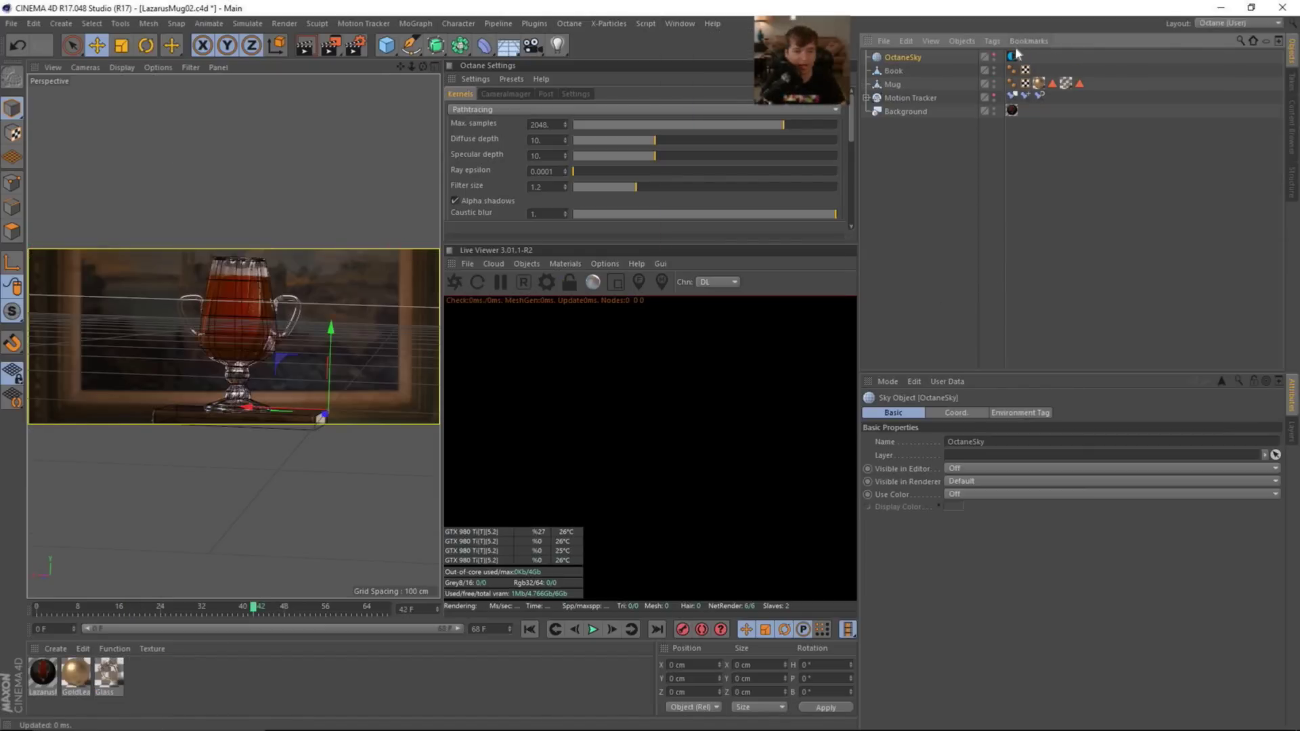
pyautogui.moveTo(900, 60); pyautogui.dragTo(899, 90)
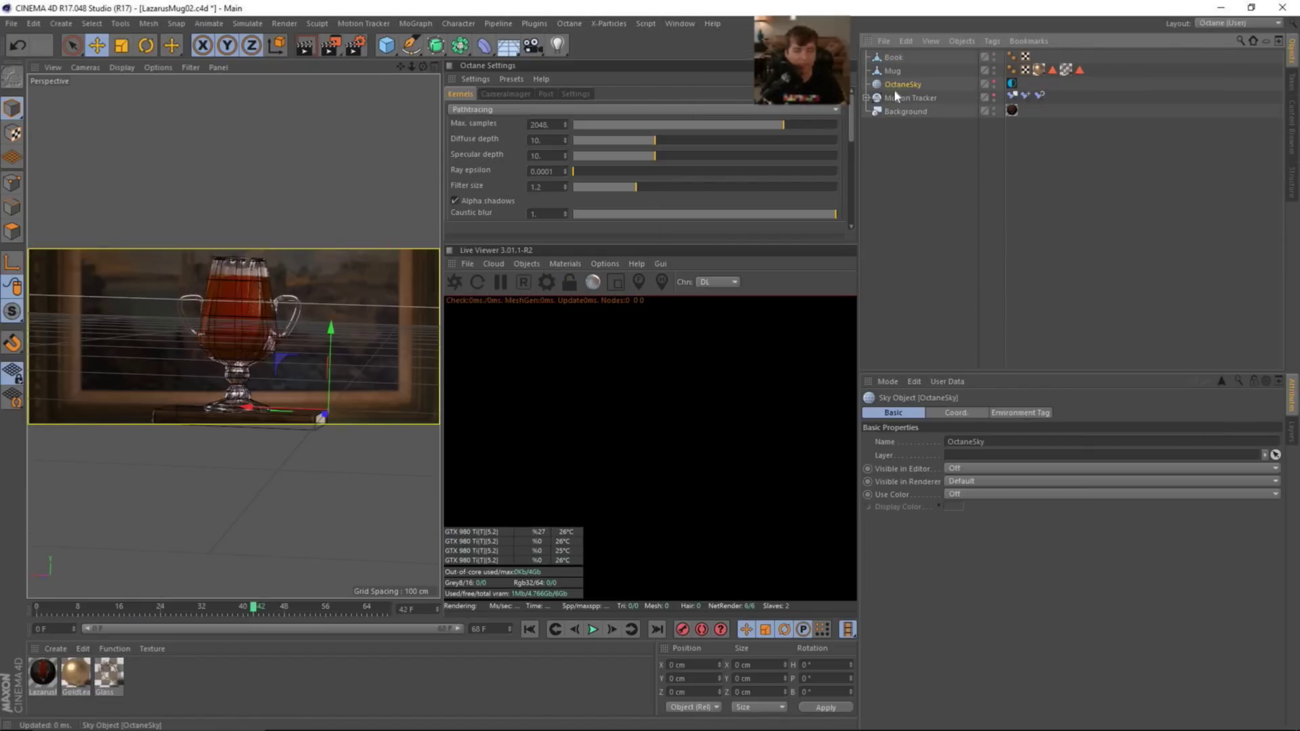
# - Check the GlassHandOffice02_Refl.exr HDRI and set the environment tag Power to 0.2
pyautogui.click(1011, 84)
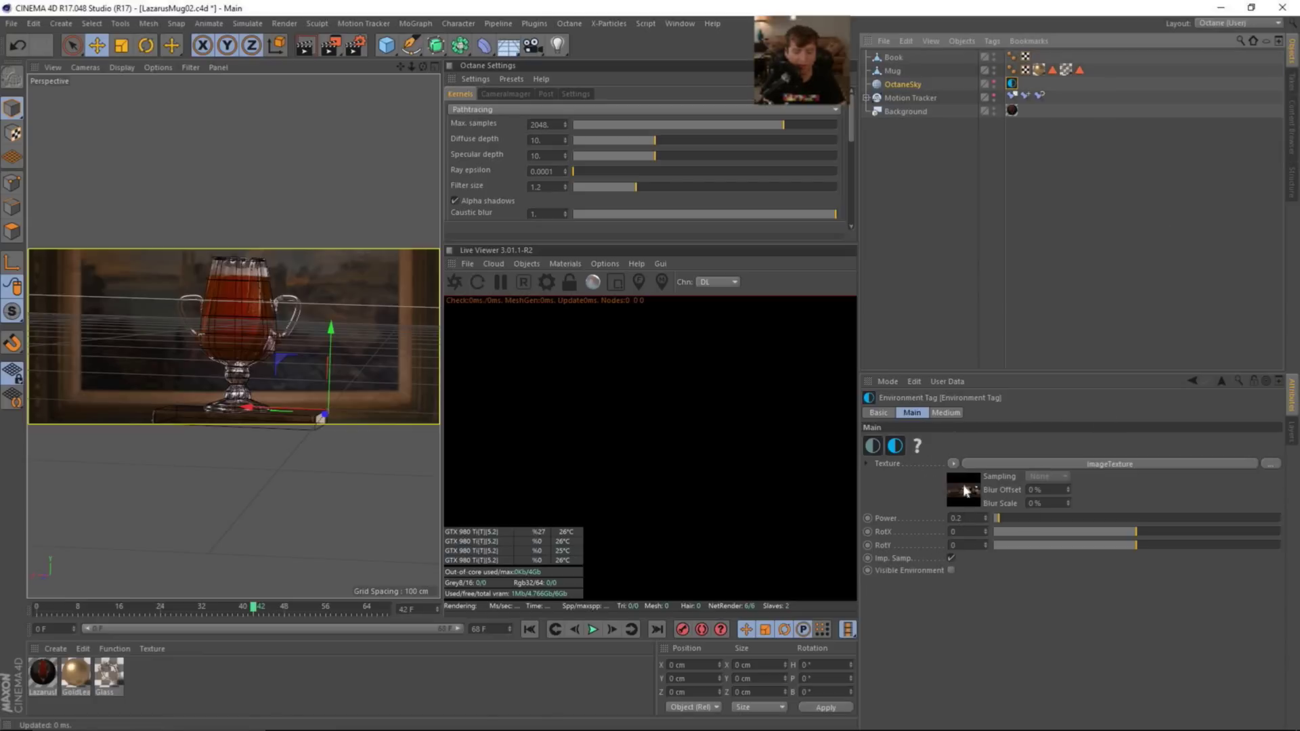
pyautogui.click(965, 488)
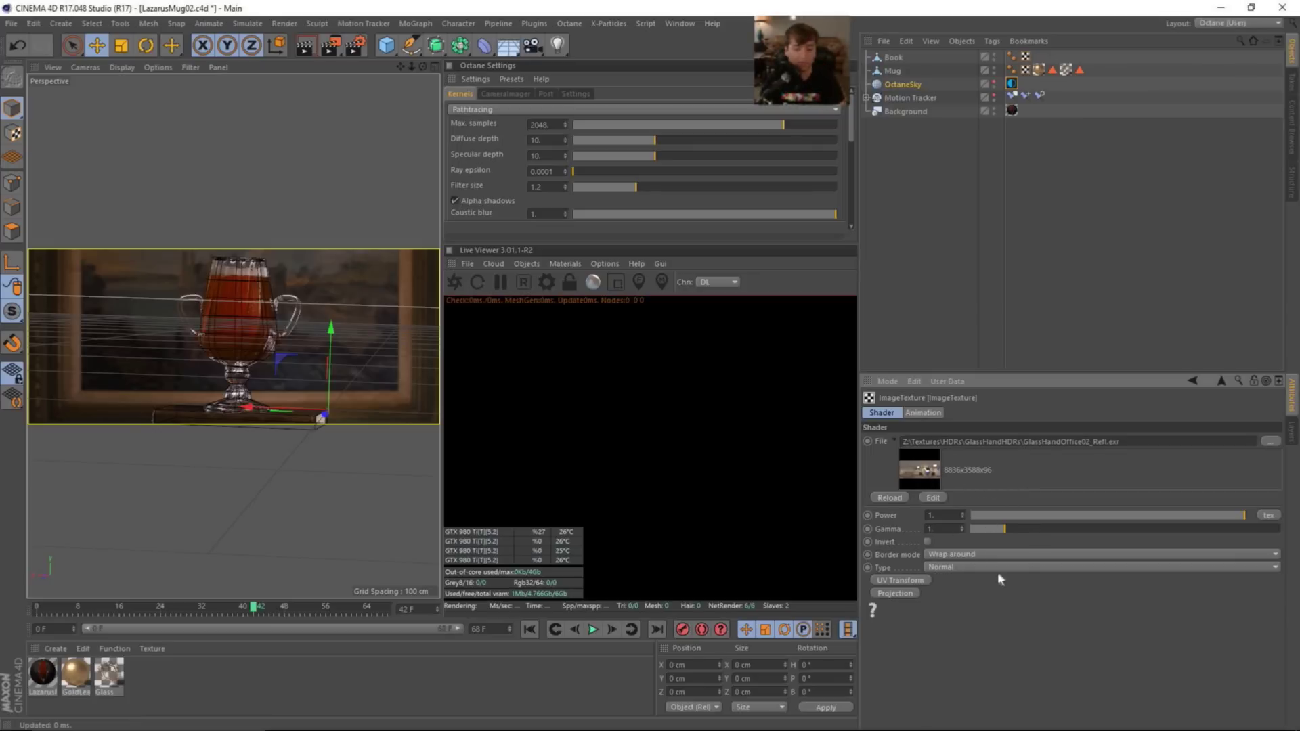
pyautogui.click(1221, 382)
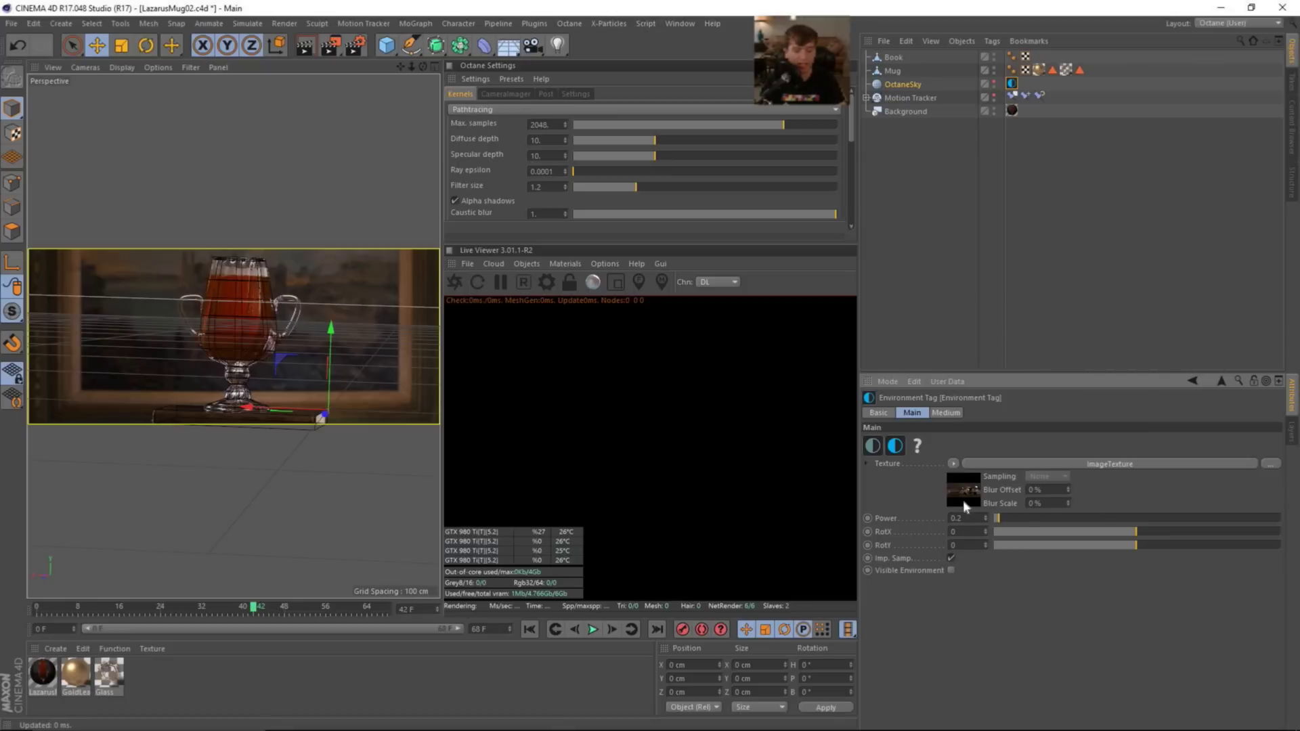
pyautogui.write('.2')
pyautogui.click(964, 495)
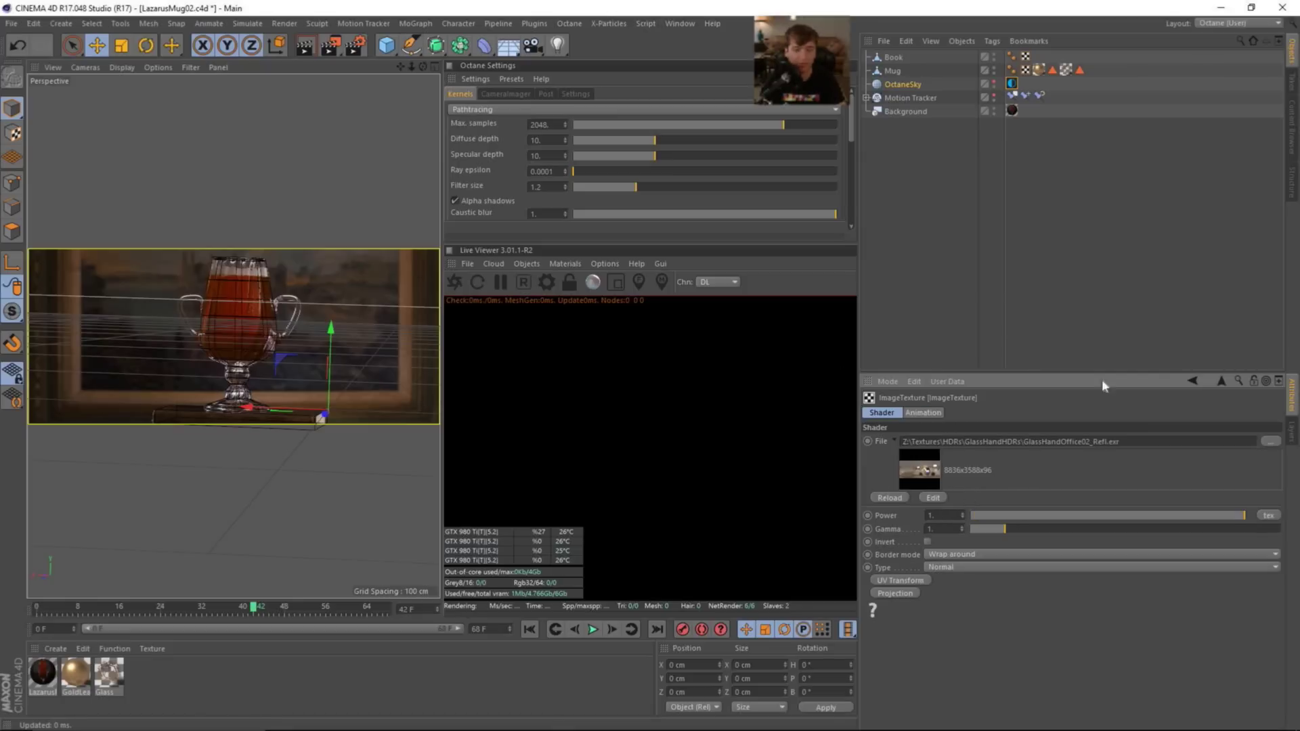
pyautogui.click(1221, 382)
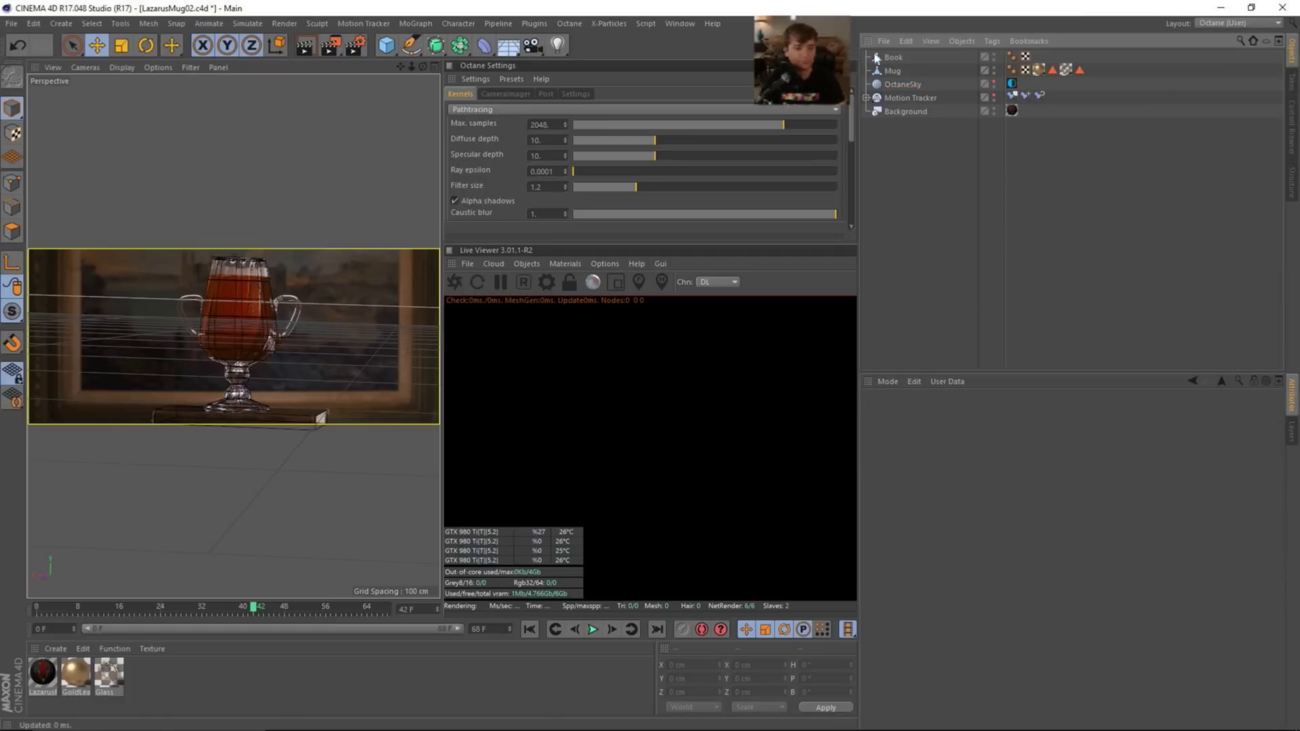
pyautogui.click(903, 84)
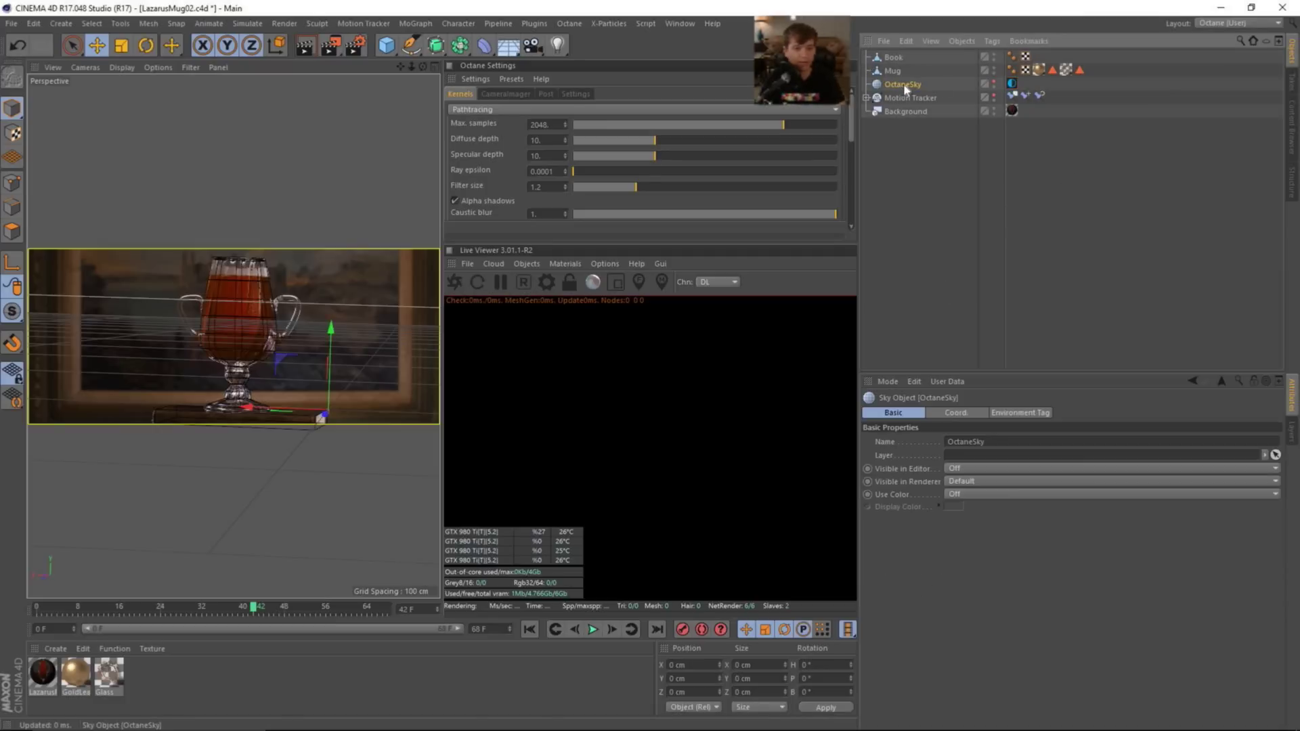
pyautogui.click(1011, 84)
# - Deselect all objects and restart the Live Viewer render to a 2048-sample result
pyautogui.click(1070, 246)
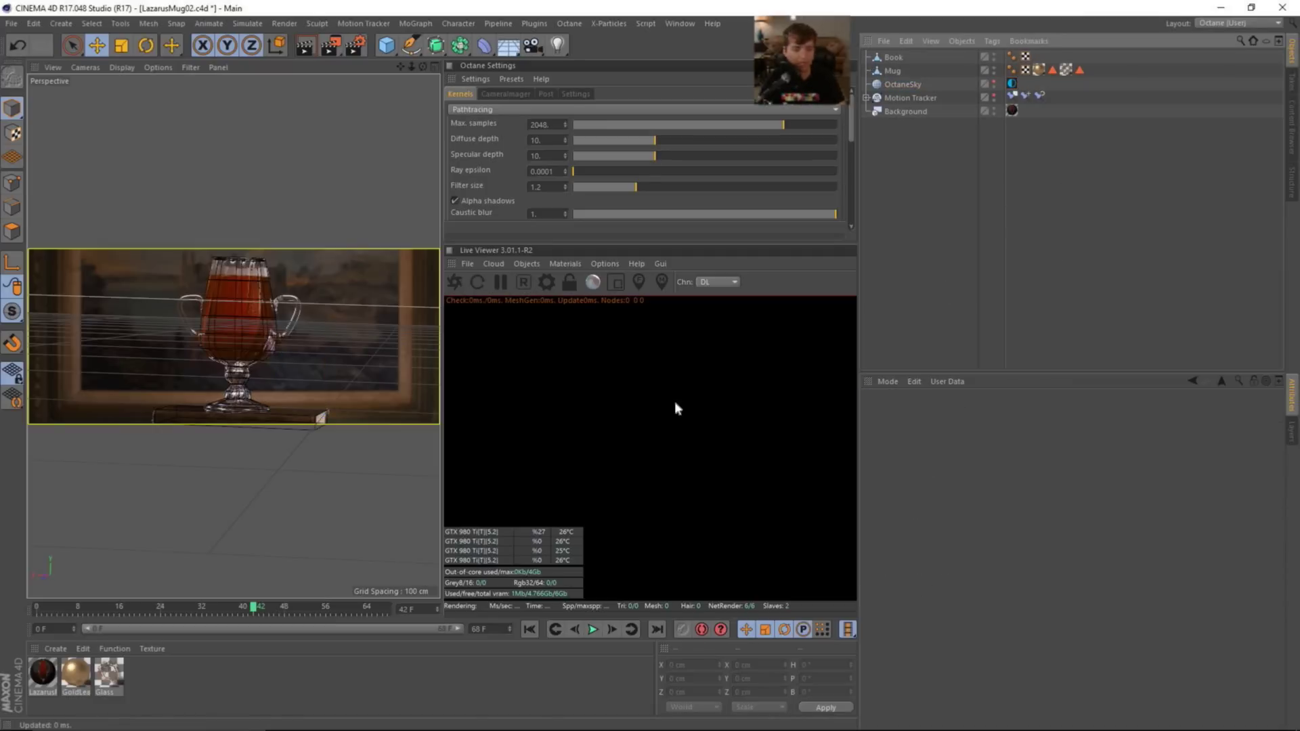
pyautogui.click(463, 288)
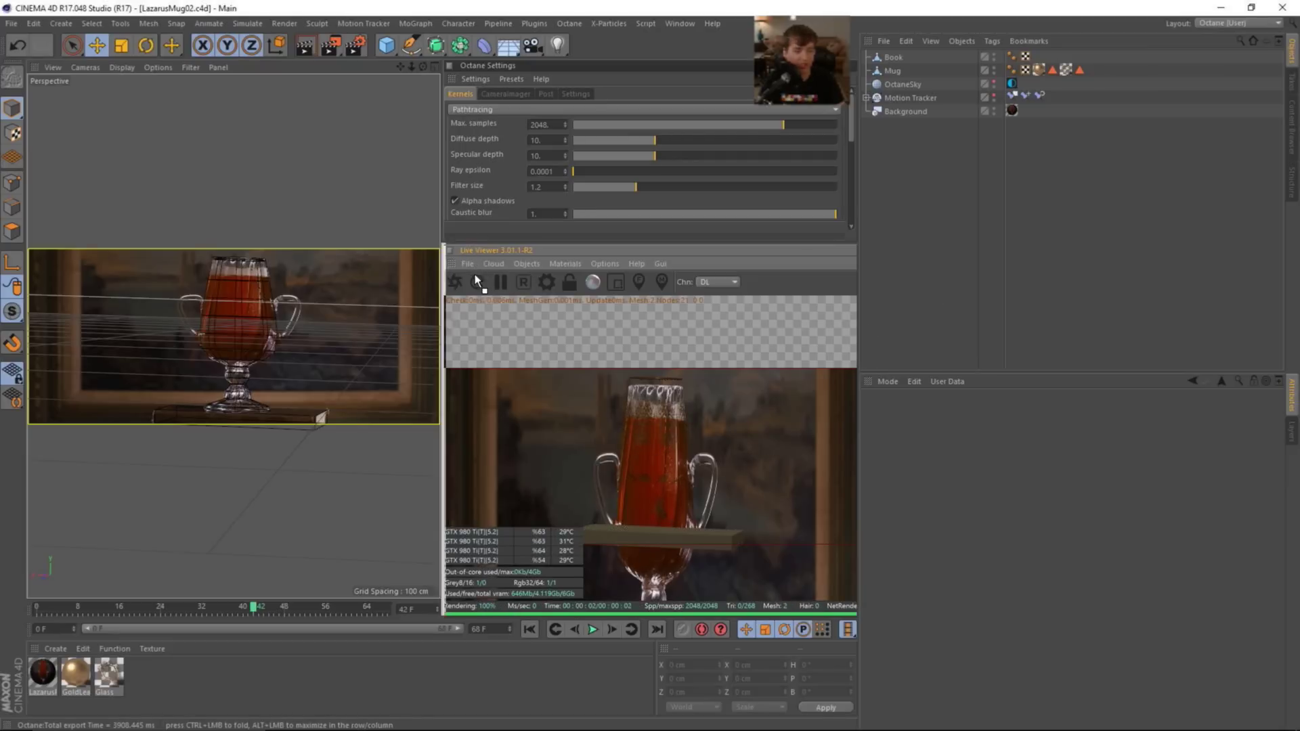
# - Move the Octane Live Viewer from its dock into a separate maximized window and restart the mug render
pyautogui.click(449, 249)
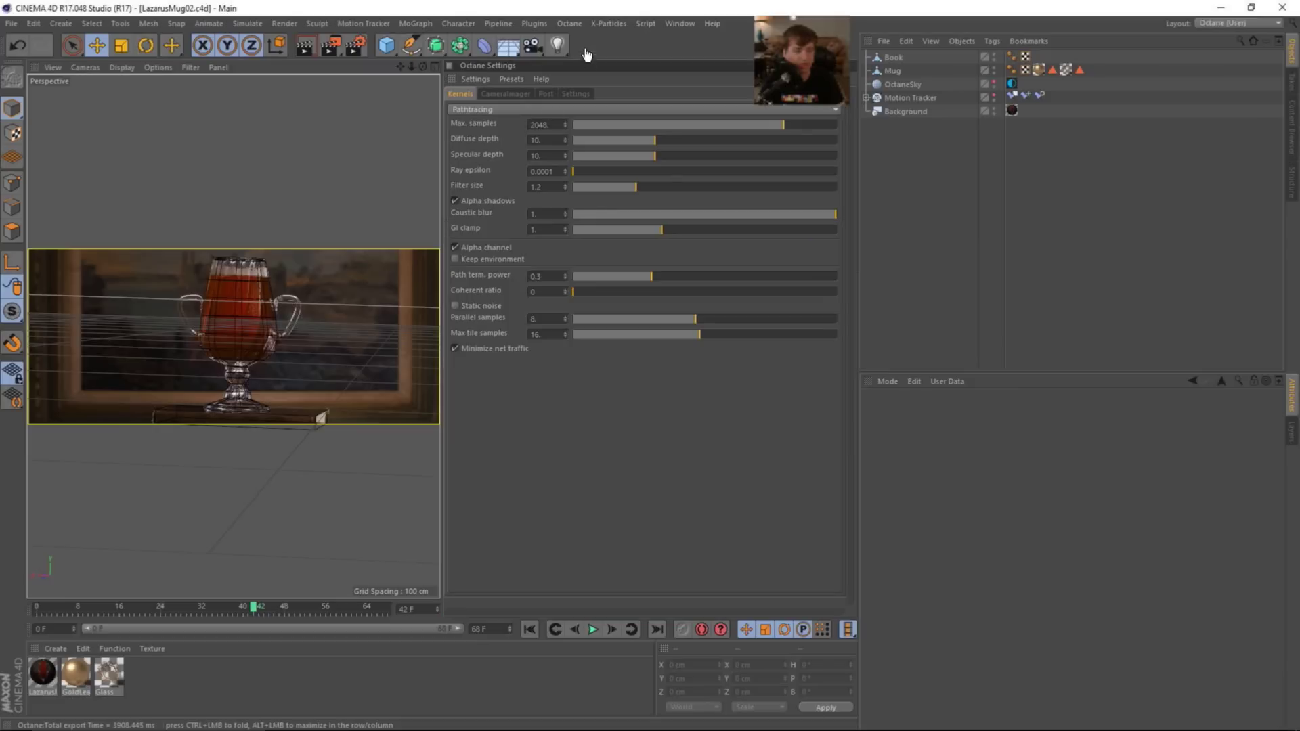
pyautogui.click(569, 23)
pyautogui.click(586, 57)
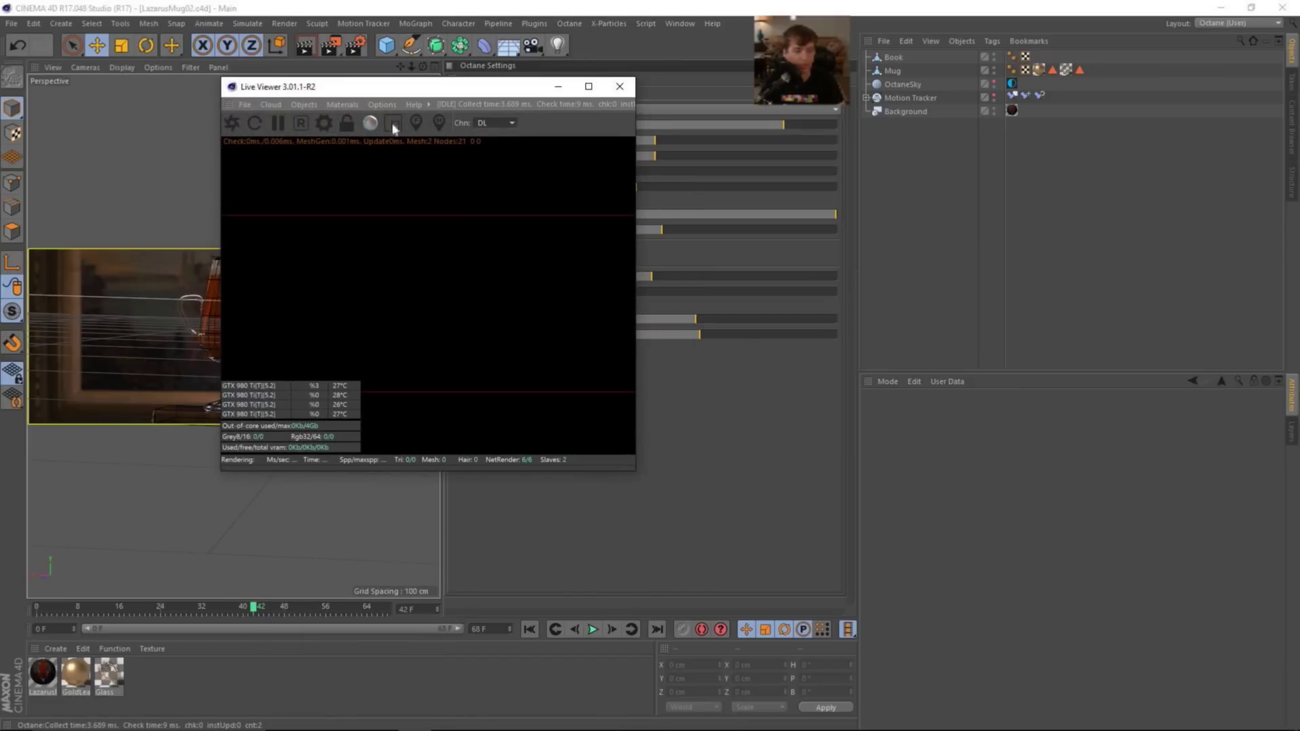
pyautogui.moveTo(640, 470); pyautogui.dragTo(1035, 523)
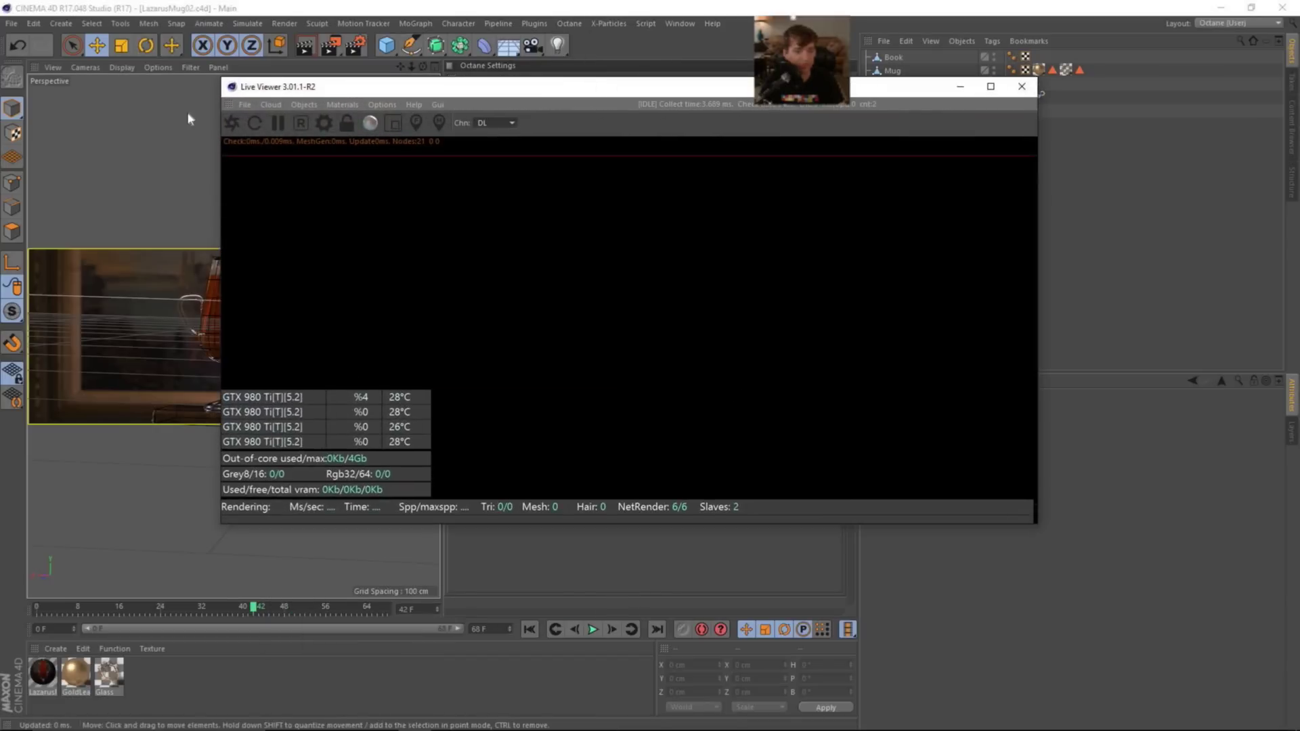
pyautogui.click(253, 122)
pyautogui.press('super+Up')
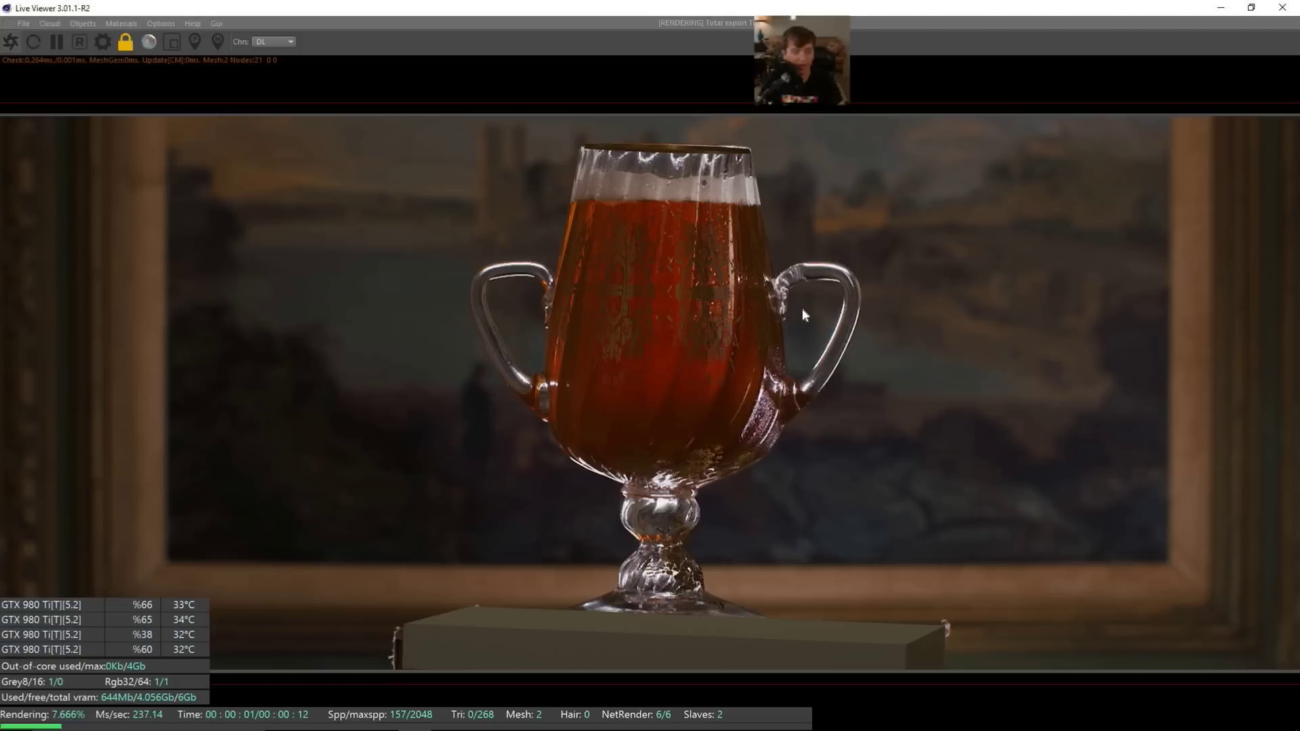